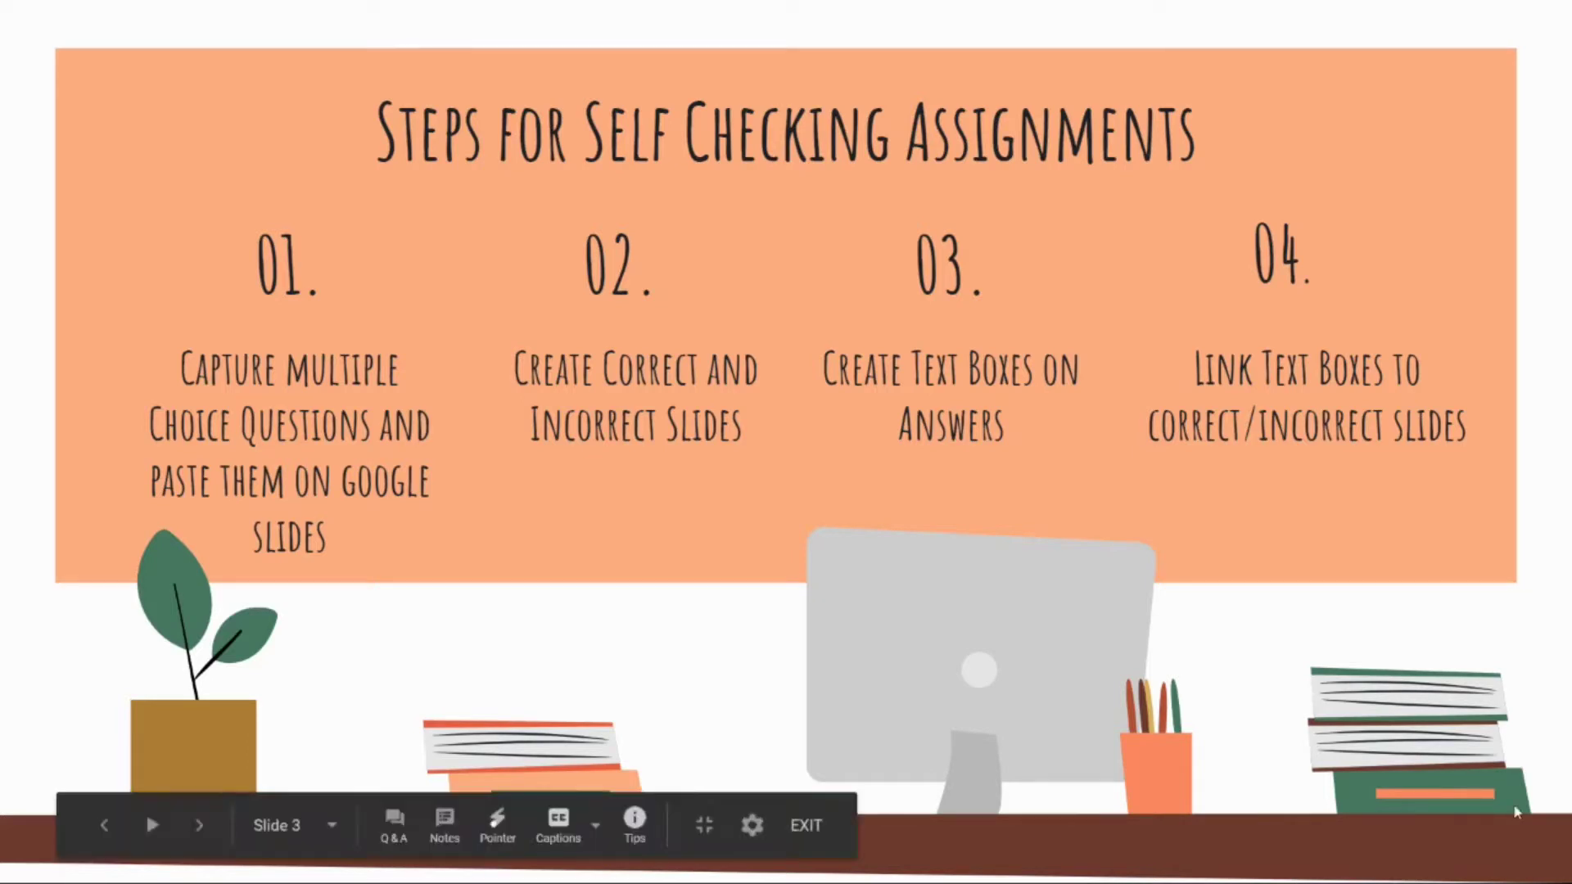
Exit the full-screen Steps for Self Checking Assignments slideshow.
{"action": "key", "text": "Escape"}
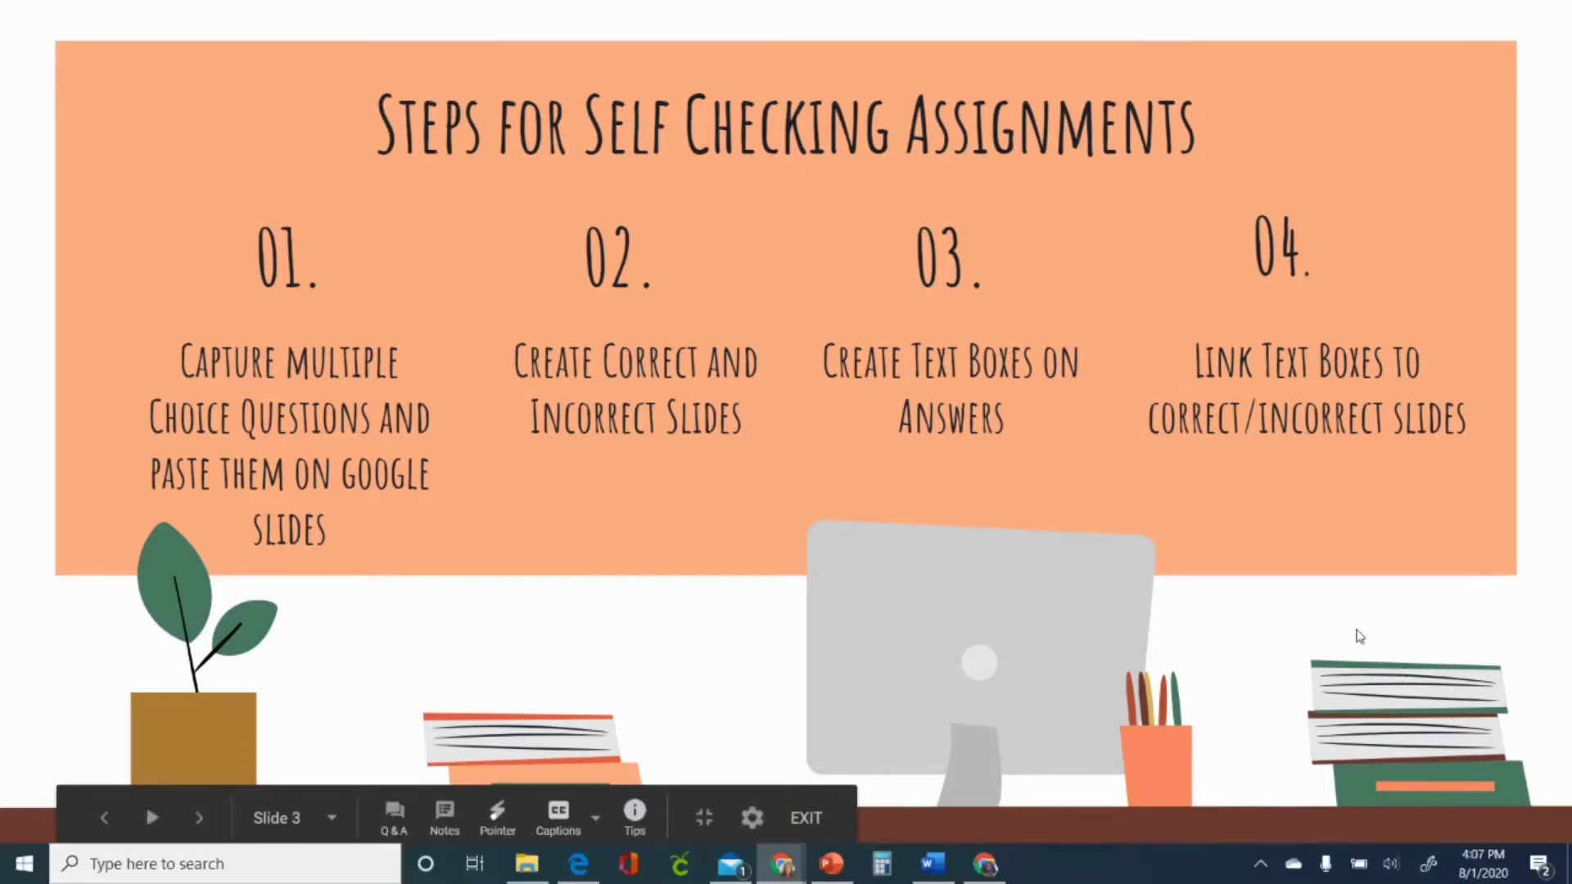
Create a blank Untitled presentation and delete its title and subtitle placeholders.
{"action": "key", "text": "ctrl+t"}
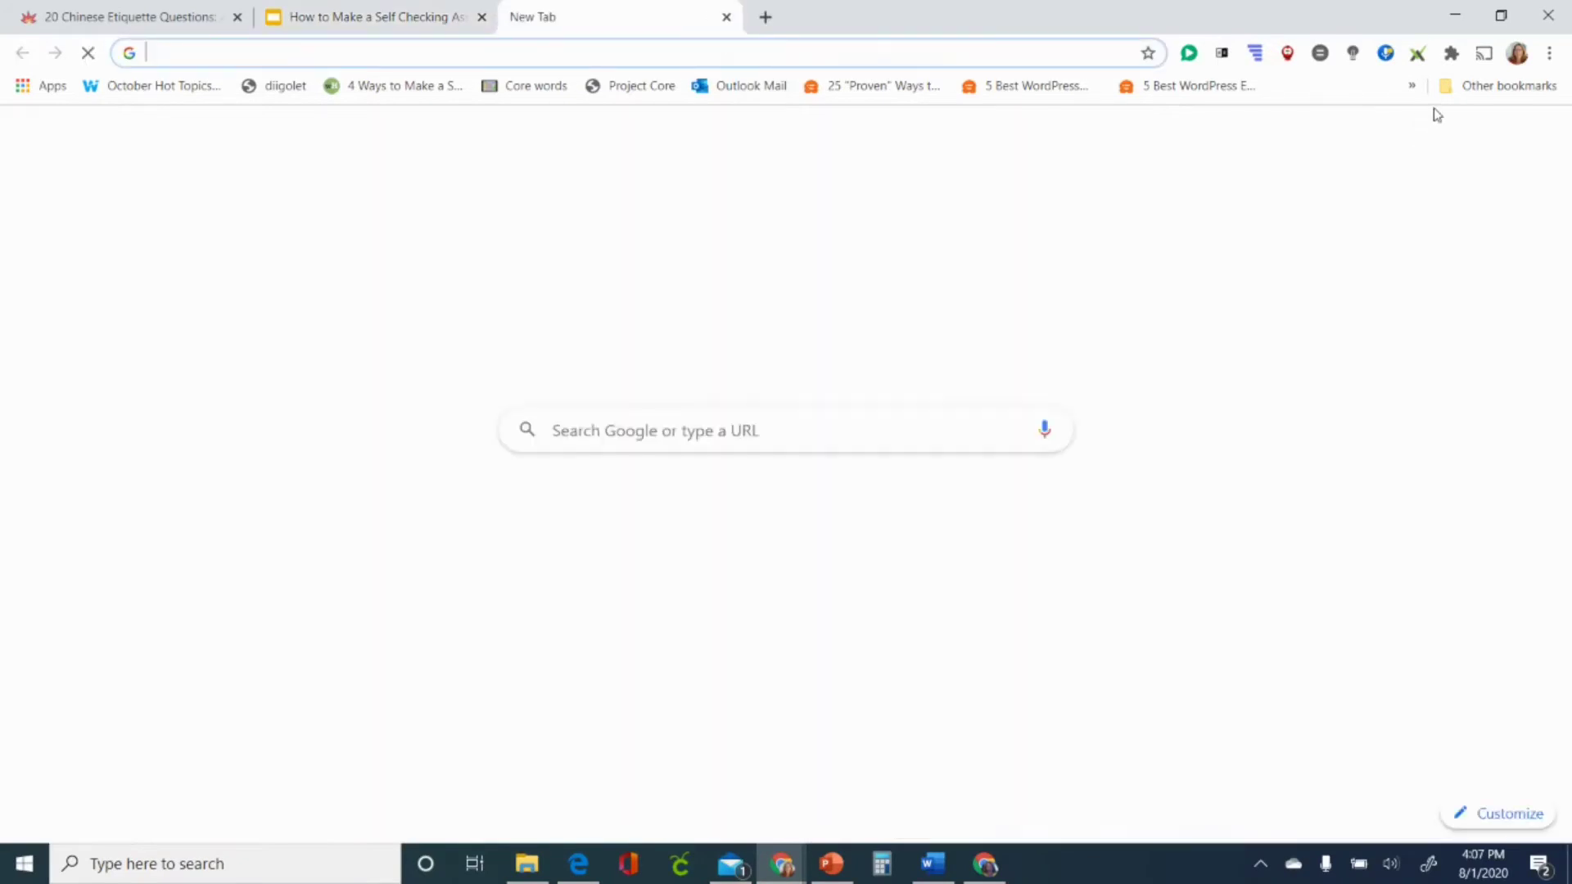
{"action": "left_click", "coordinate": [1492, 134]}
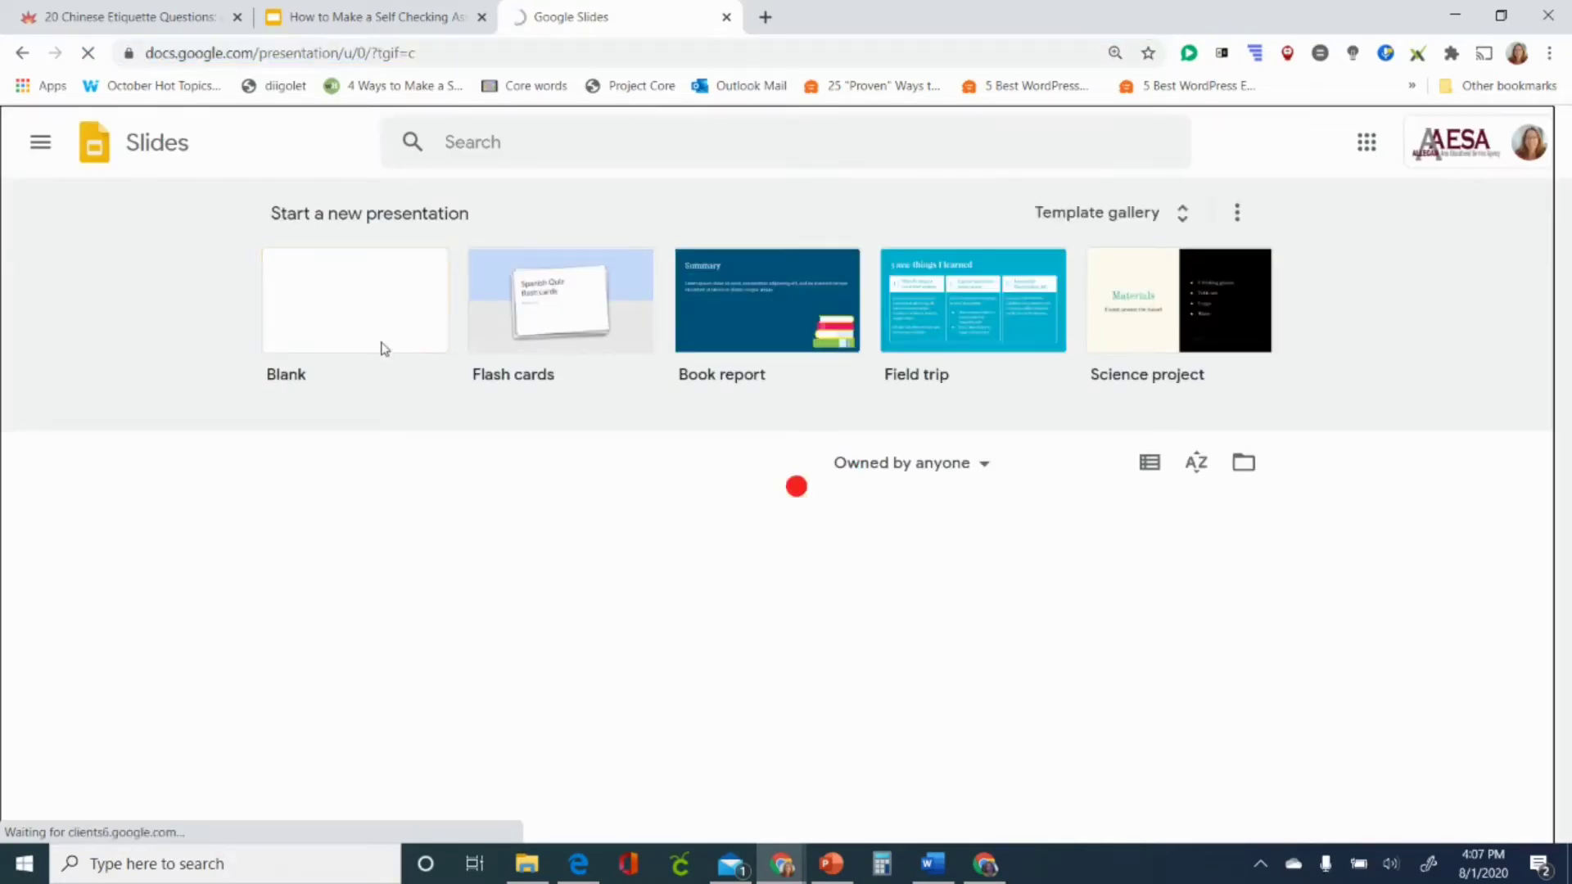
{"action": "left_click", "coordinate": [378, 343]}
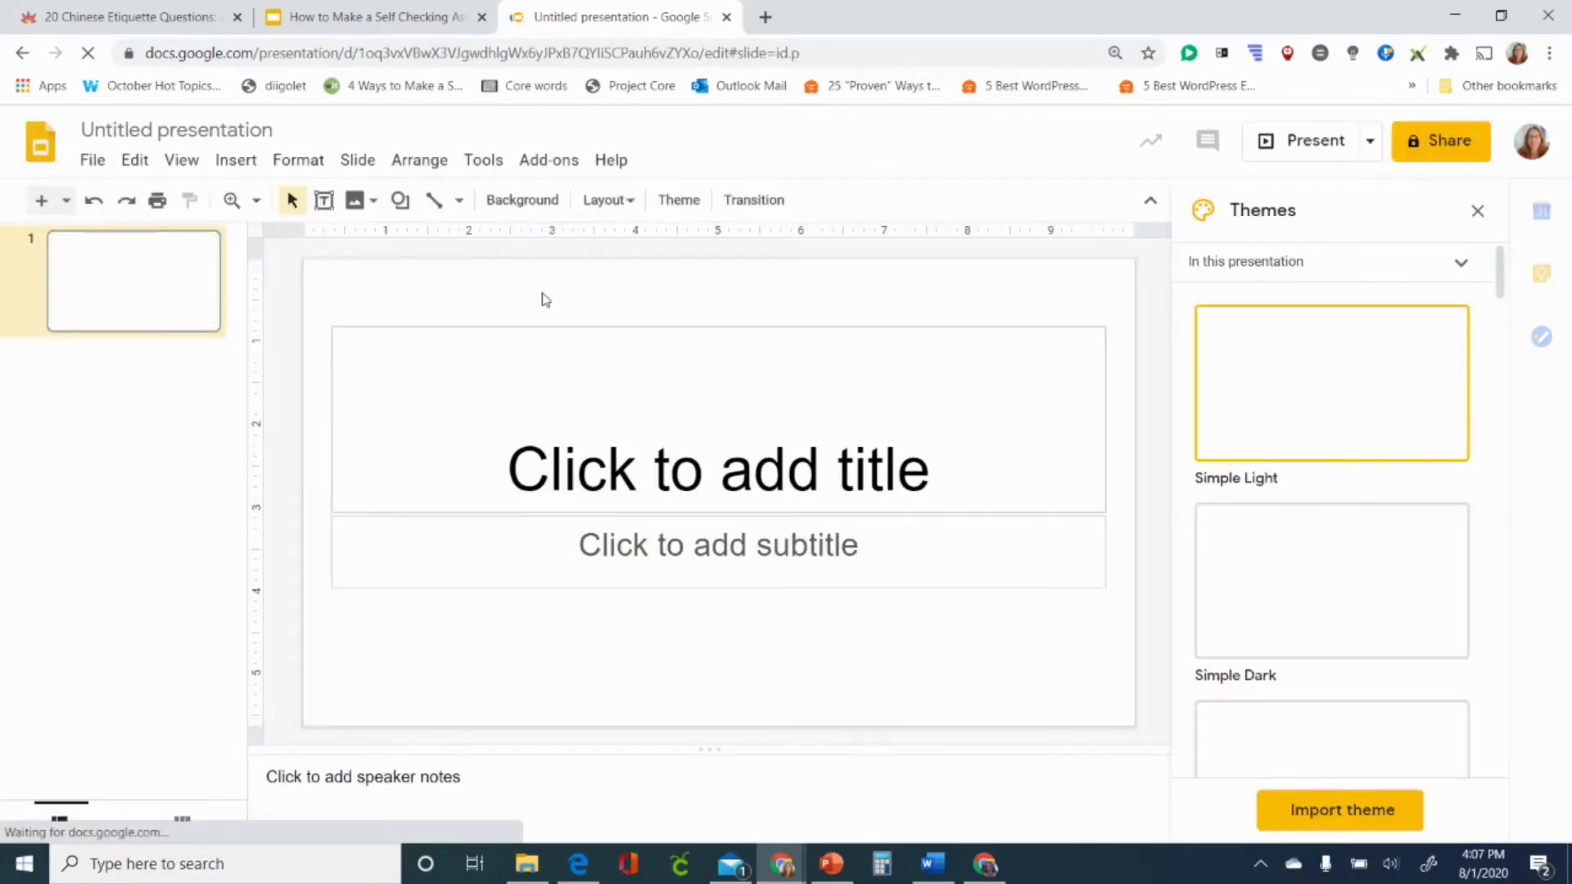
{"action": "left_click", "coordinate": [1478, 211]}
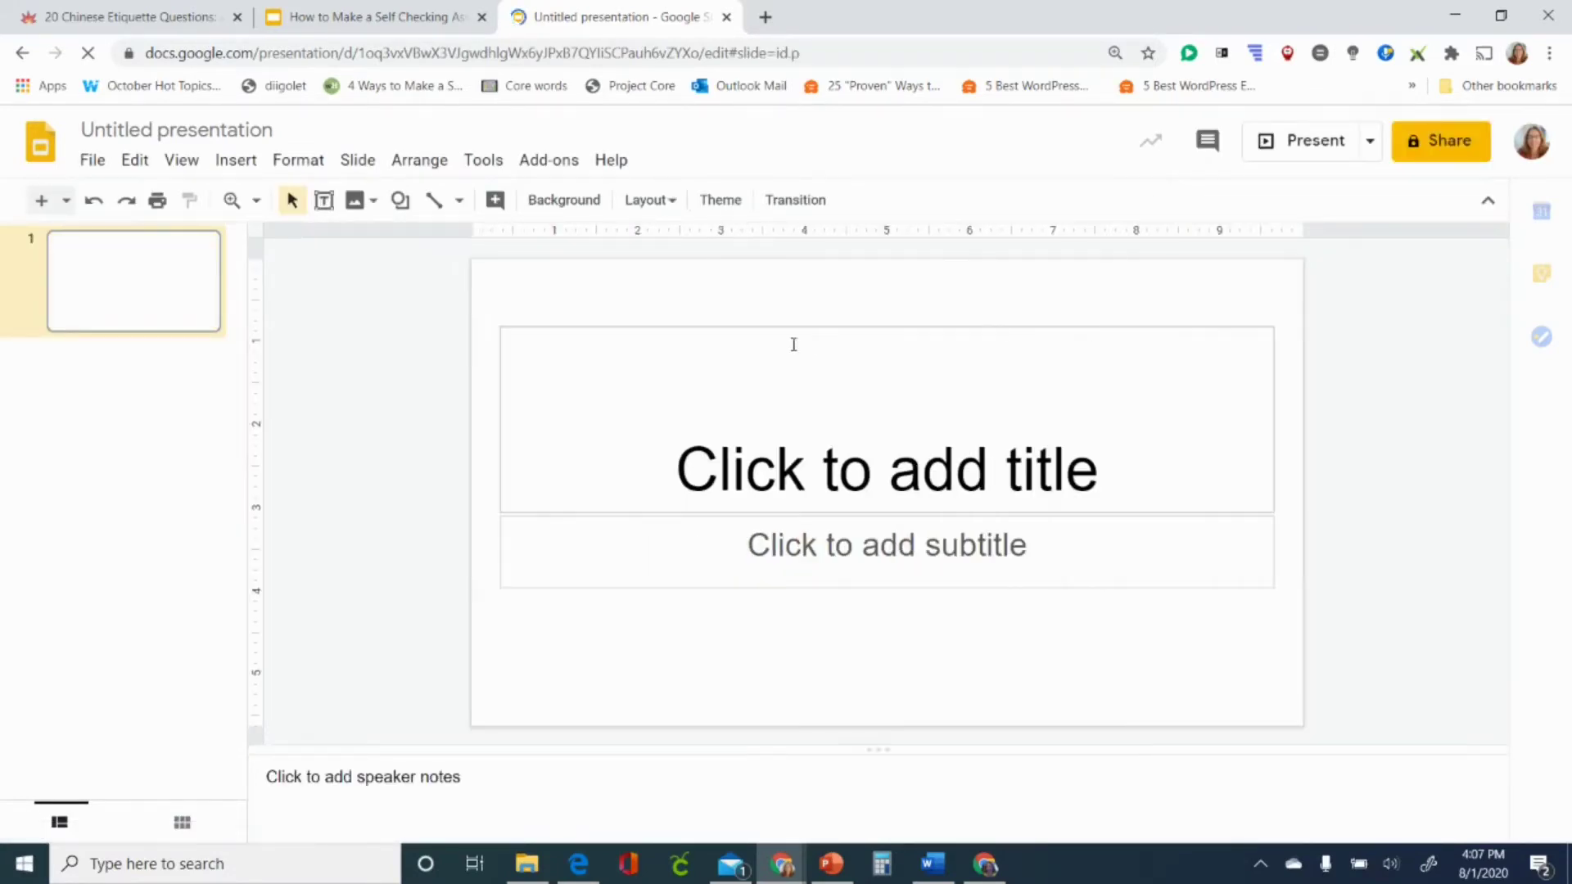
{"action": "left_click_drag", "start_coordinate": [703, 290], "coordinate": [914, 658]}
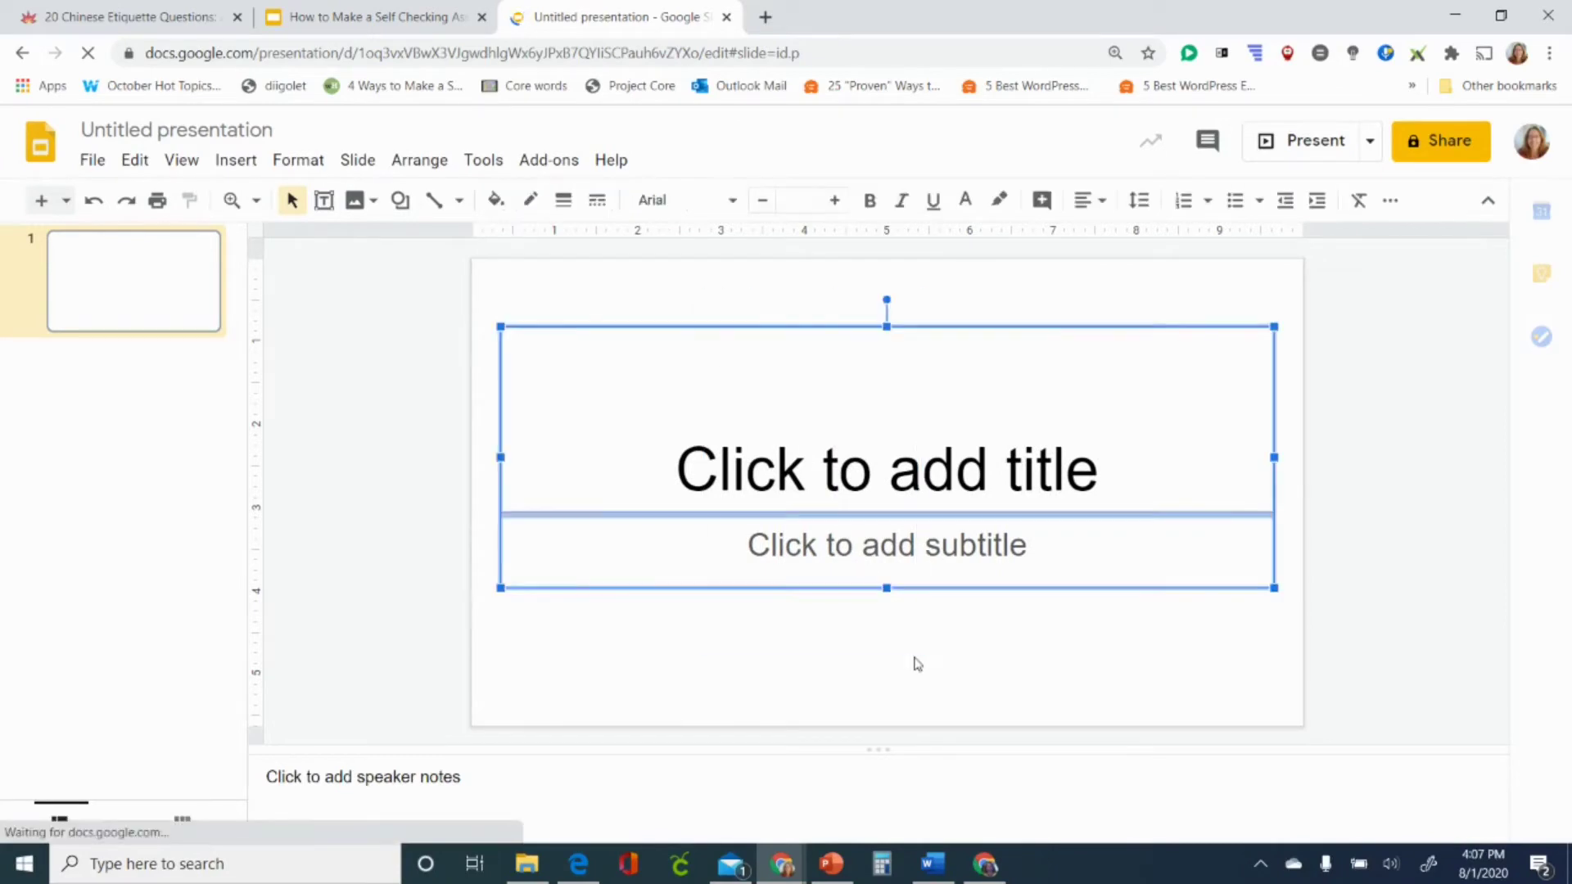
{"action": "key", "text": "Delete"}
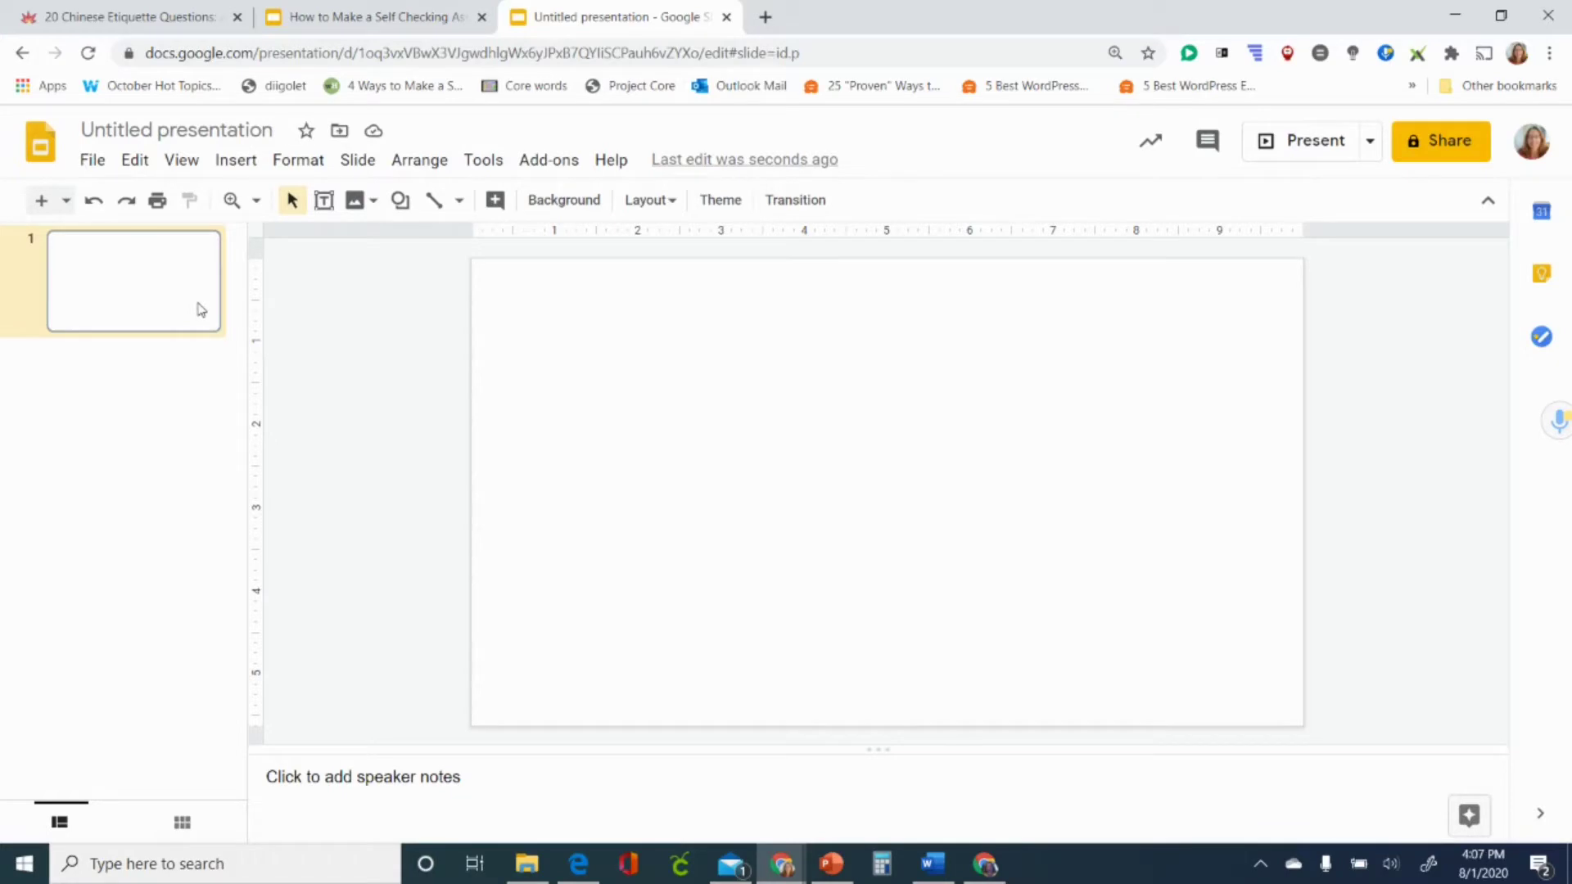
Add three Blank-layout slides so the presentation has four empty slides.
{"action": "left_click", "coordinate": [66, 201]}
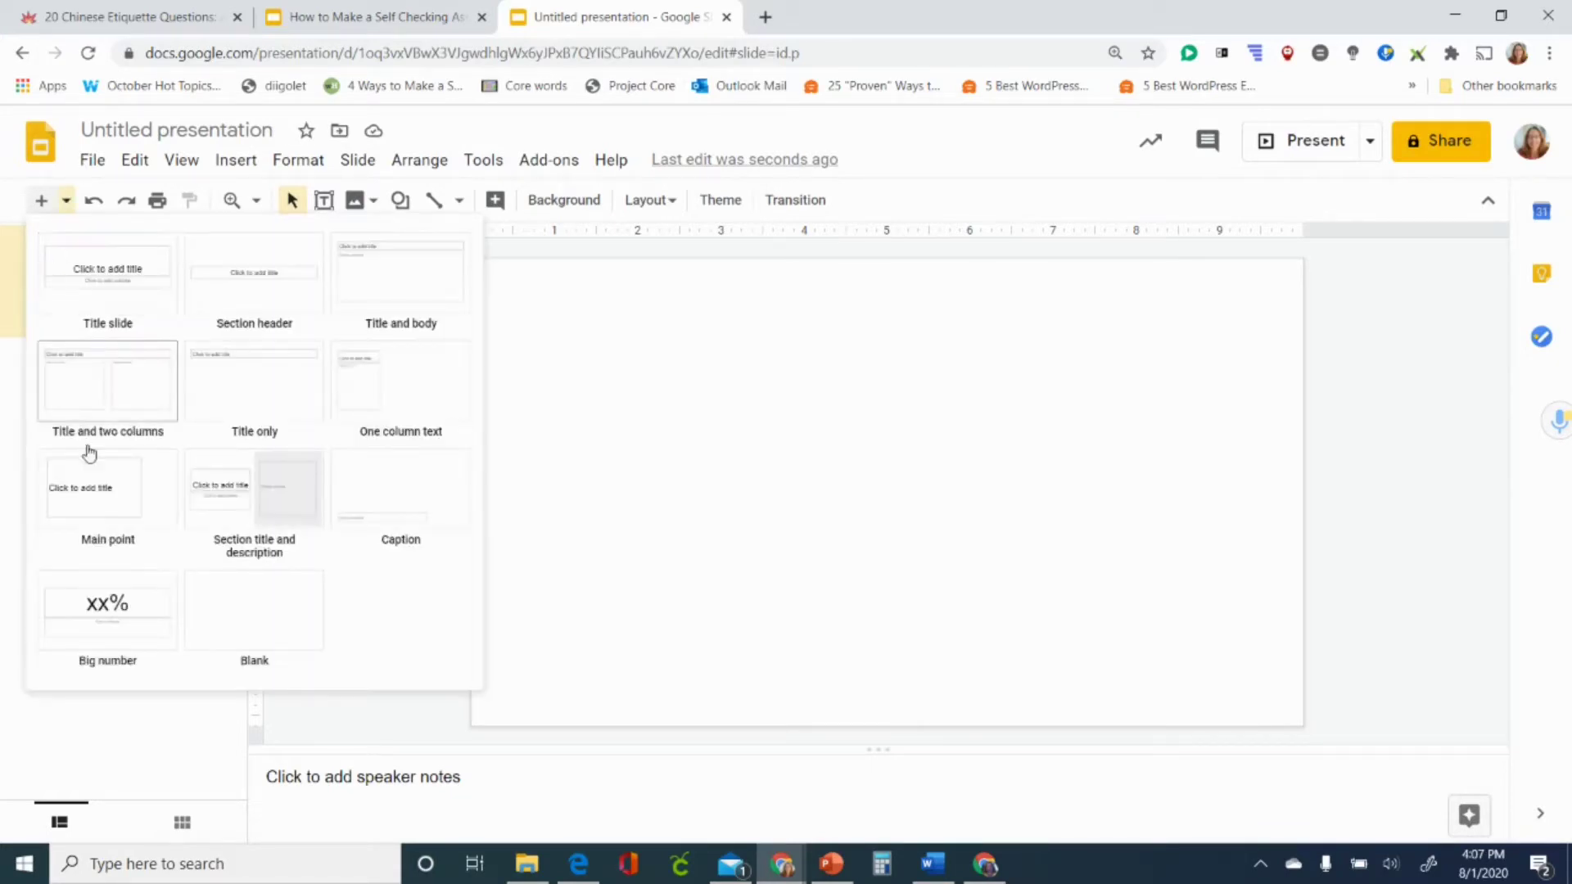
{"action": "left_click", "coordinate": [206, 610]}
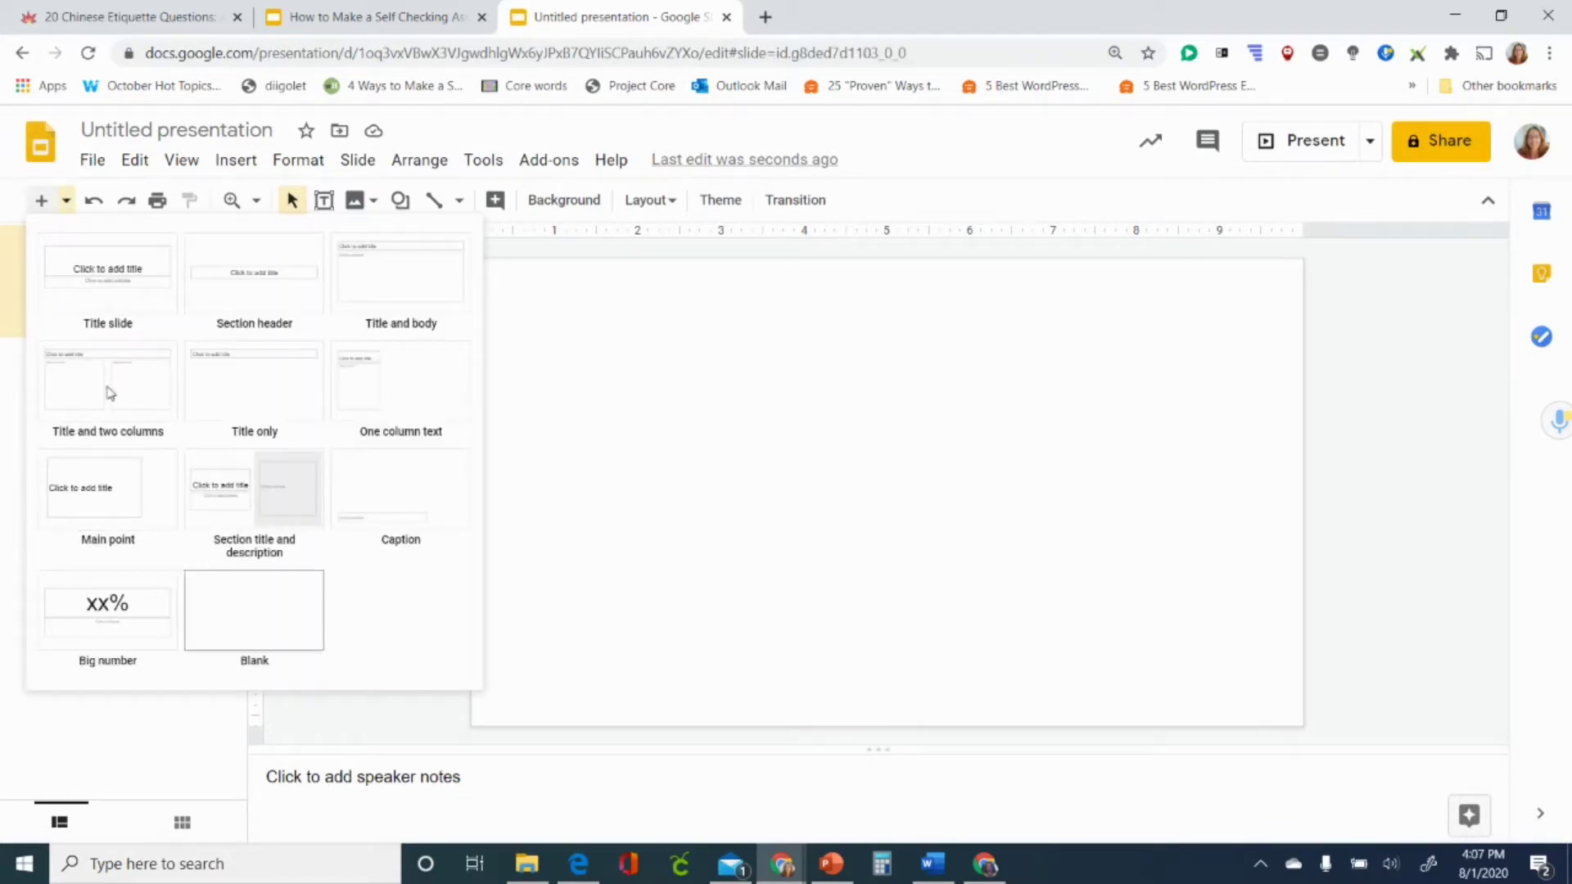
{"action": "left_click", "coordinate": [65, 203]}
{"action": "left_click", "coordinate": [232, 632]}
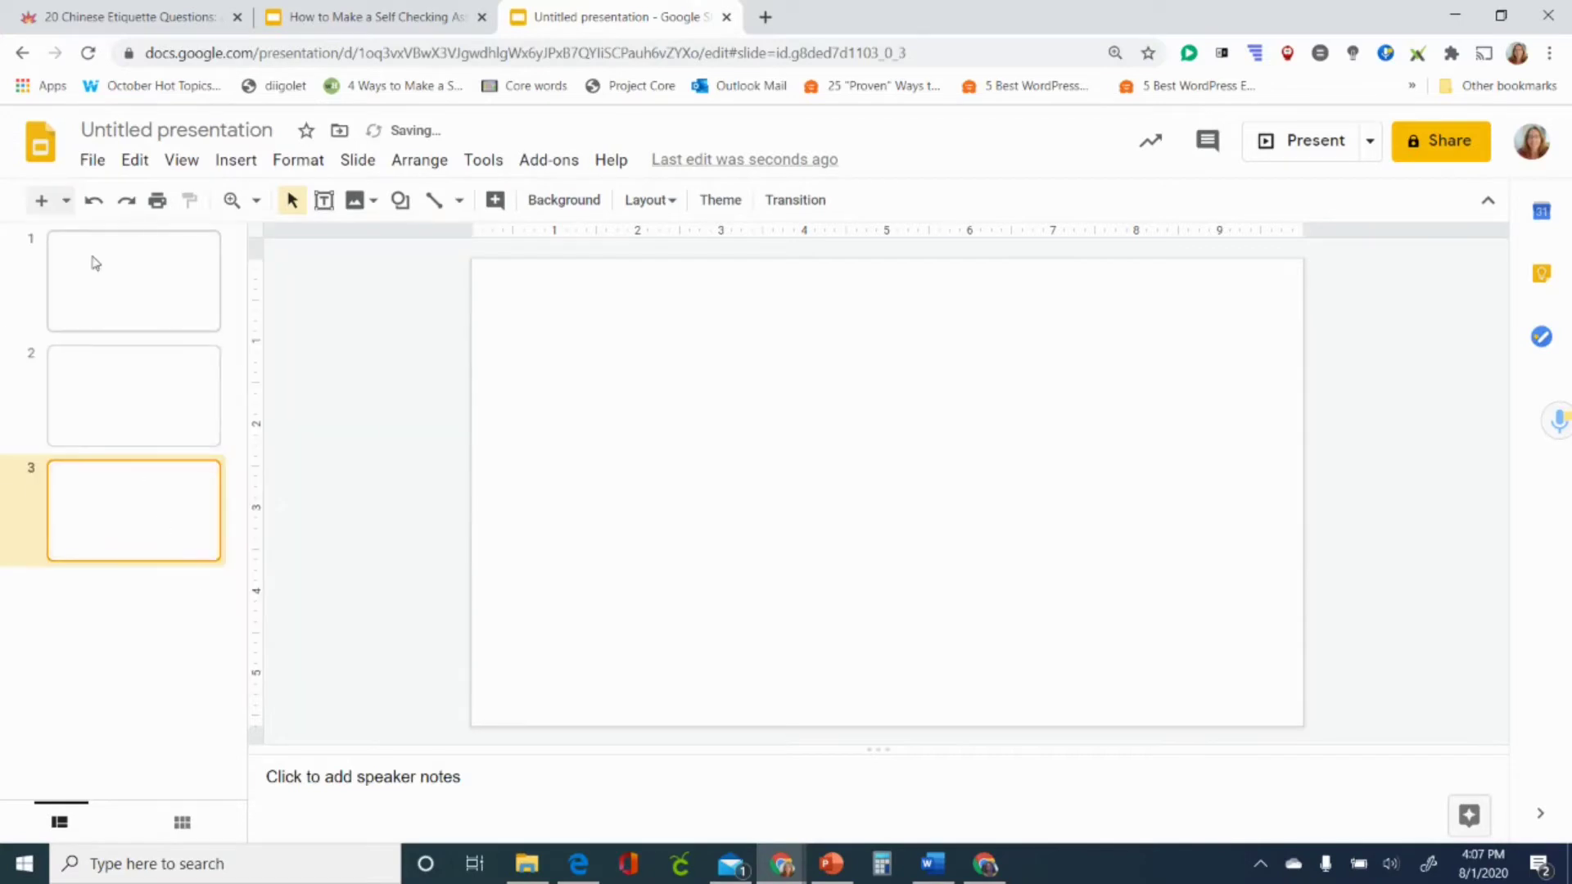
{"action": "left_click", "coordinate": [67, 203]}
{"action": "left_click", "coordinate": [278, 634]}
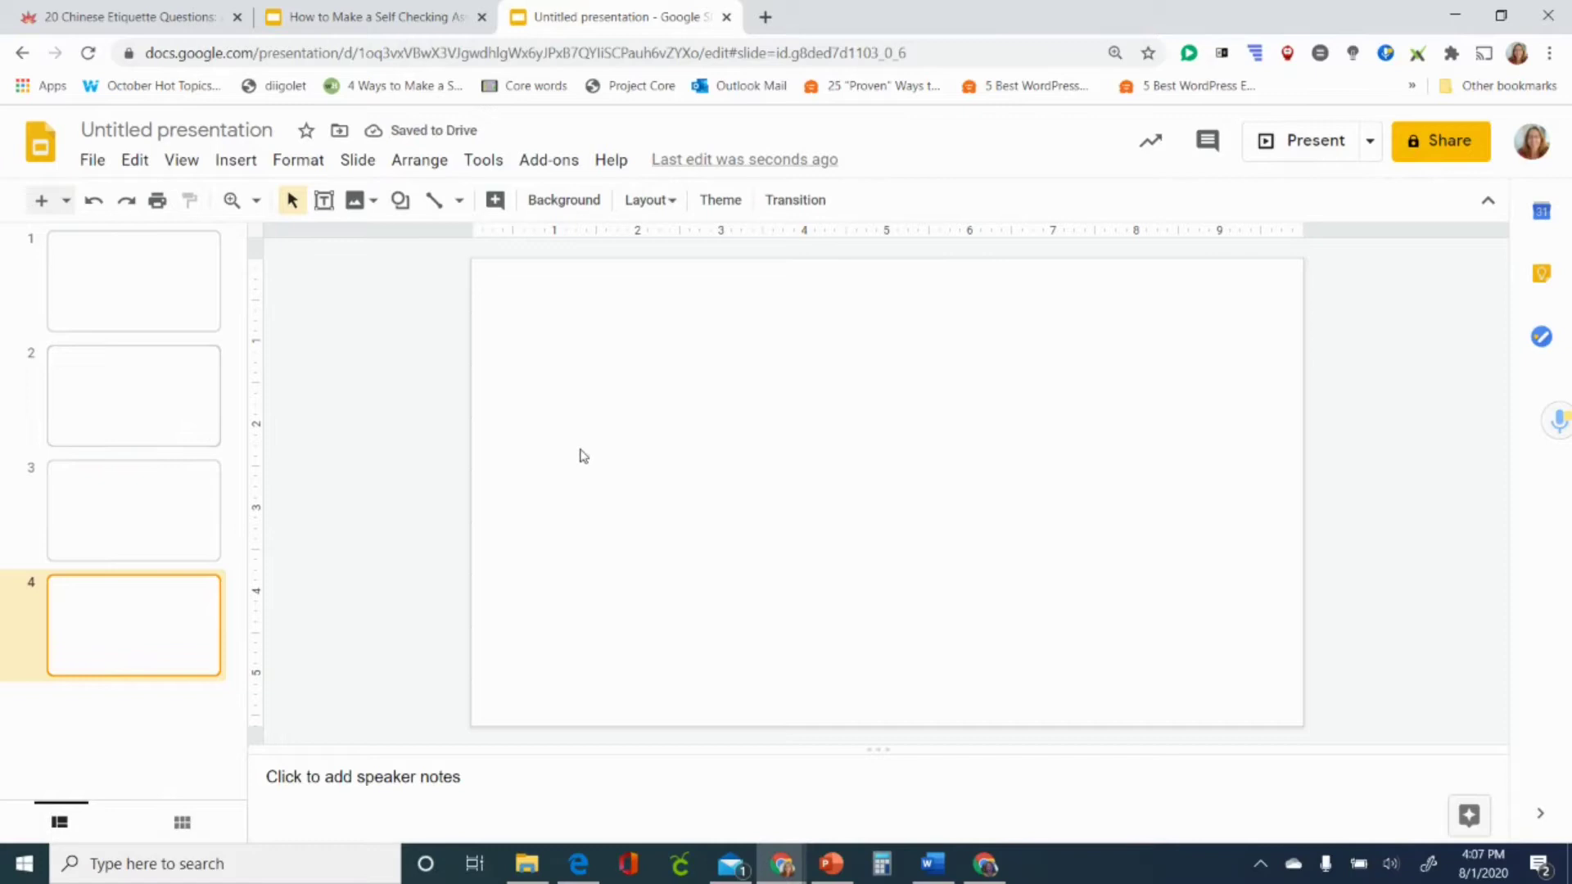
{"action": "left_click", "coordinate": [98, 269]}
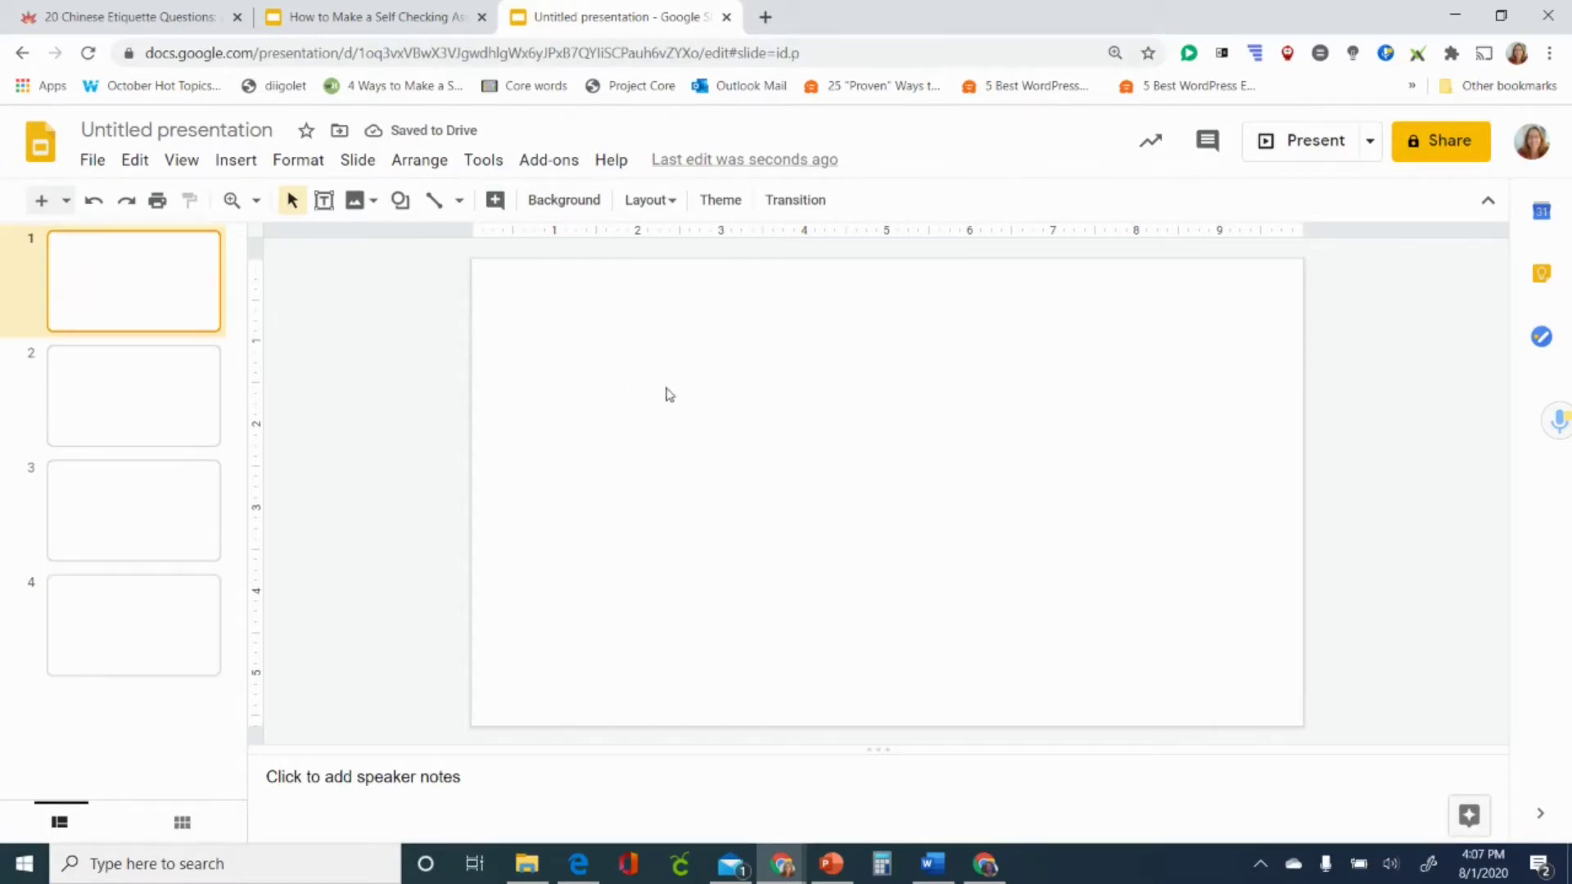
{"action": "left_click", "coordinate": [153, 399]}
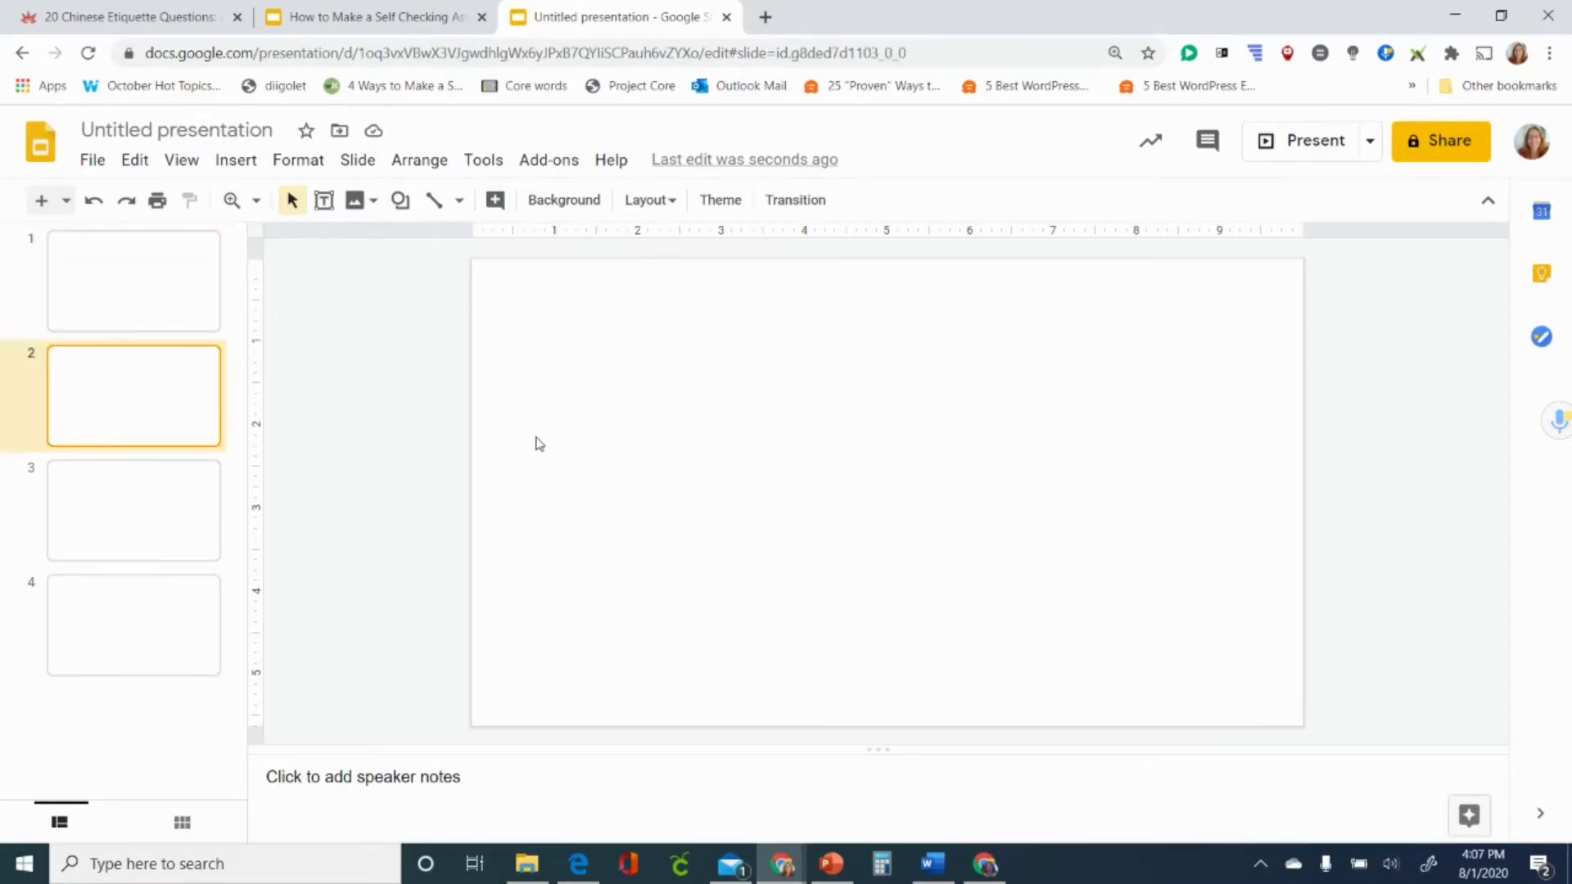
Snip question 1 and its four answers from the Chinese etiquette quiz page.
{"action": "left_click", "coordinate": [131, 20]}
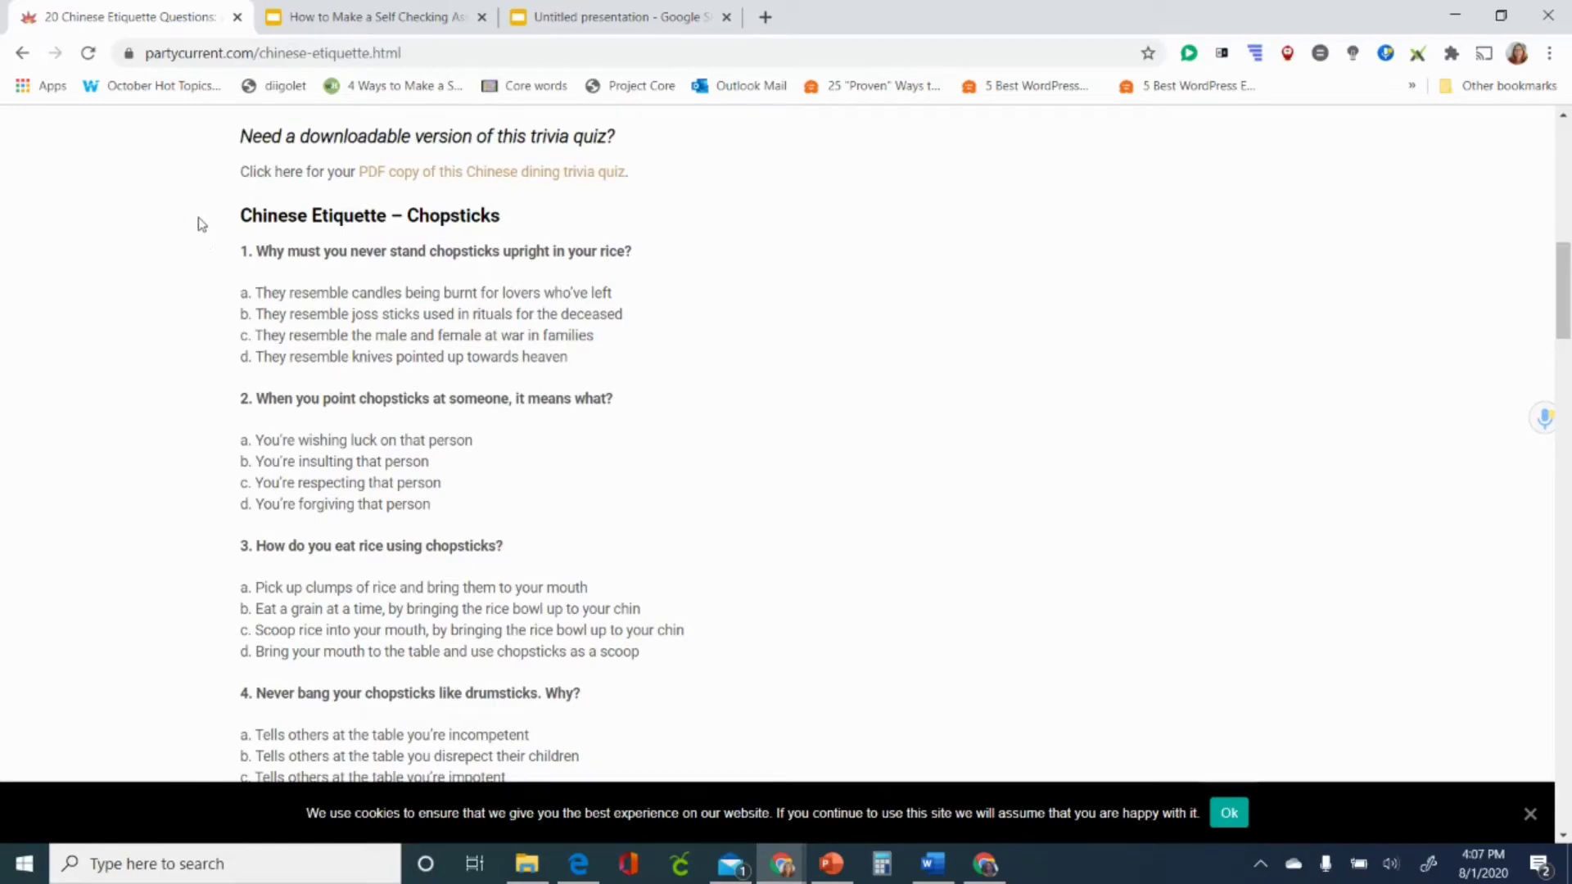
{"action": "key", "text": "super+shift+s"}
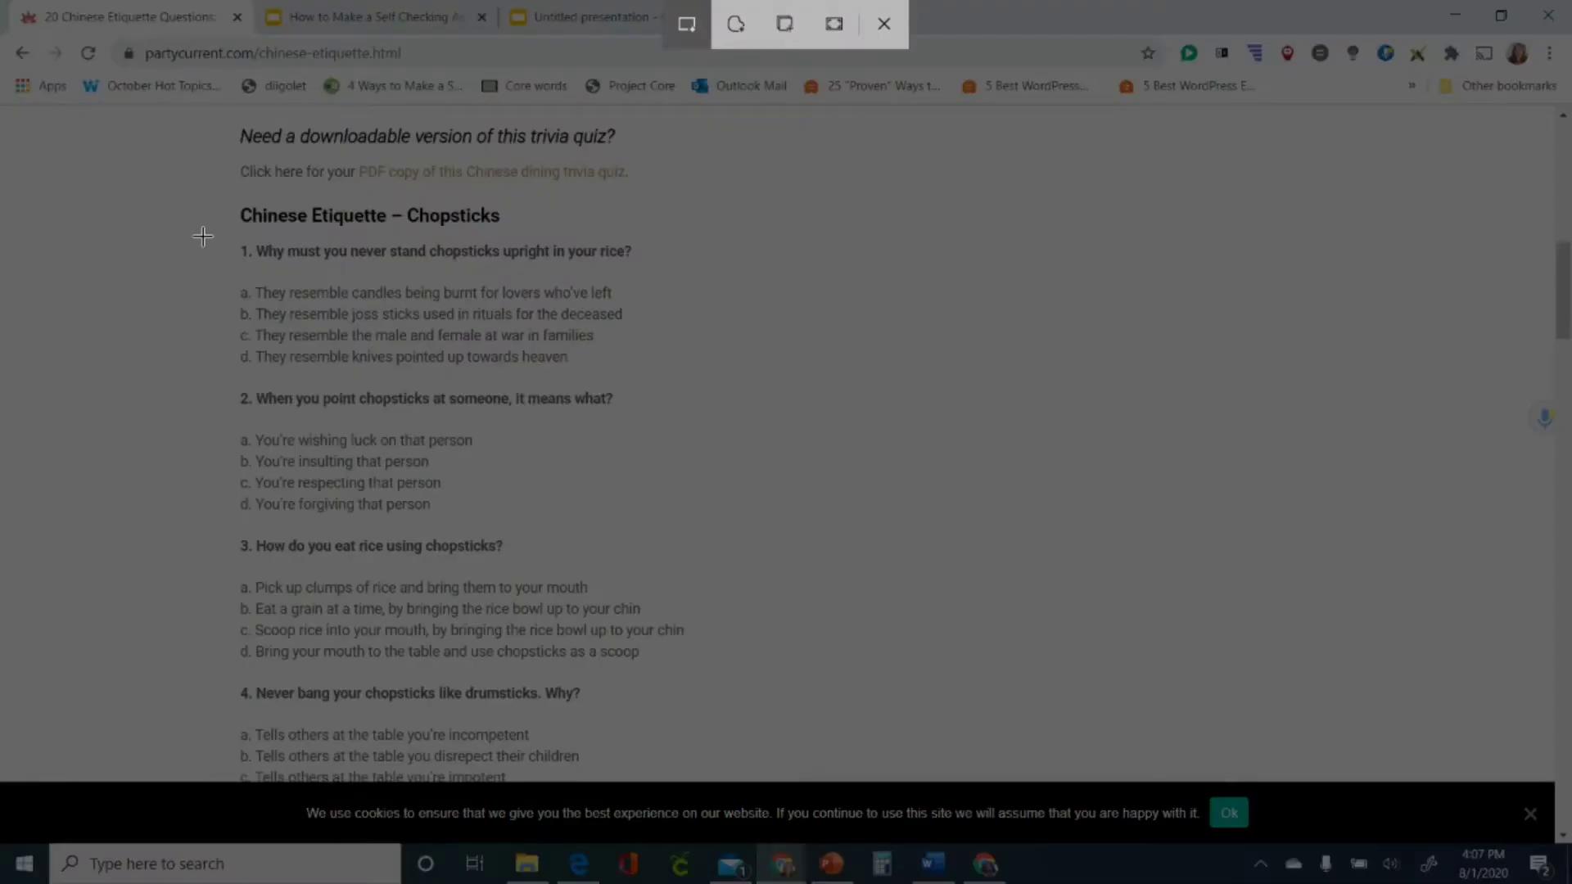
{"action": "left_click_drag", "start_coordinate": [204, 238], "coordinate": [696, 381]}
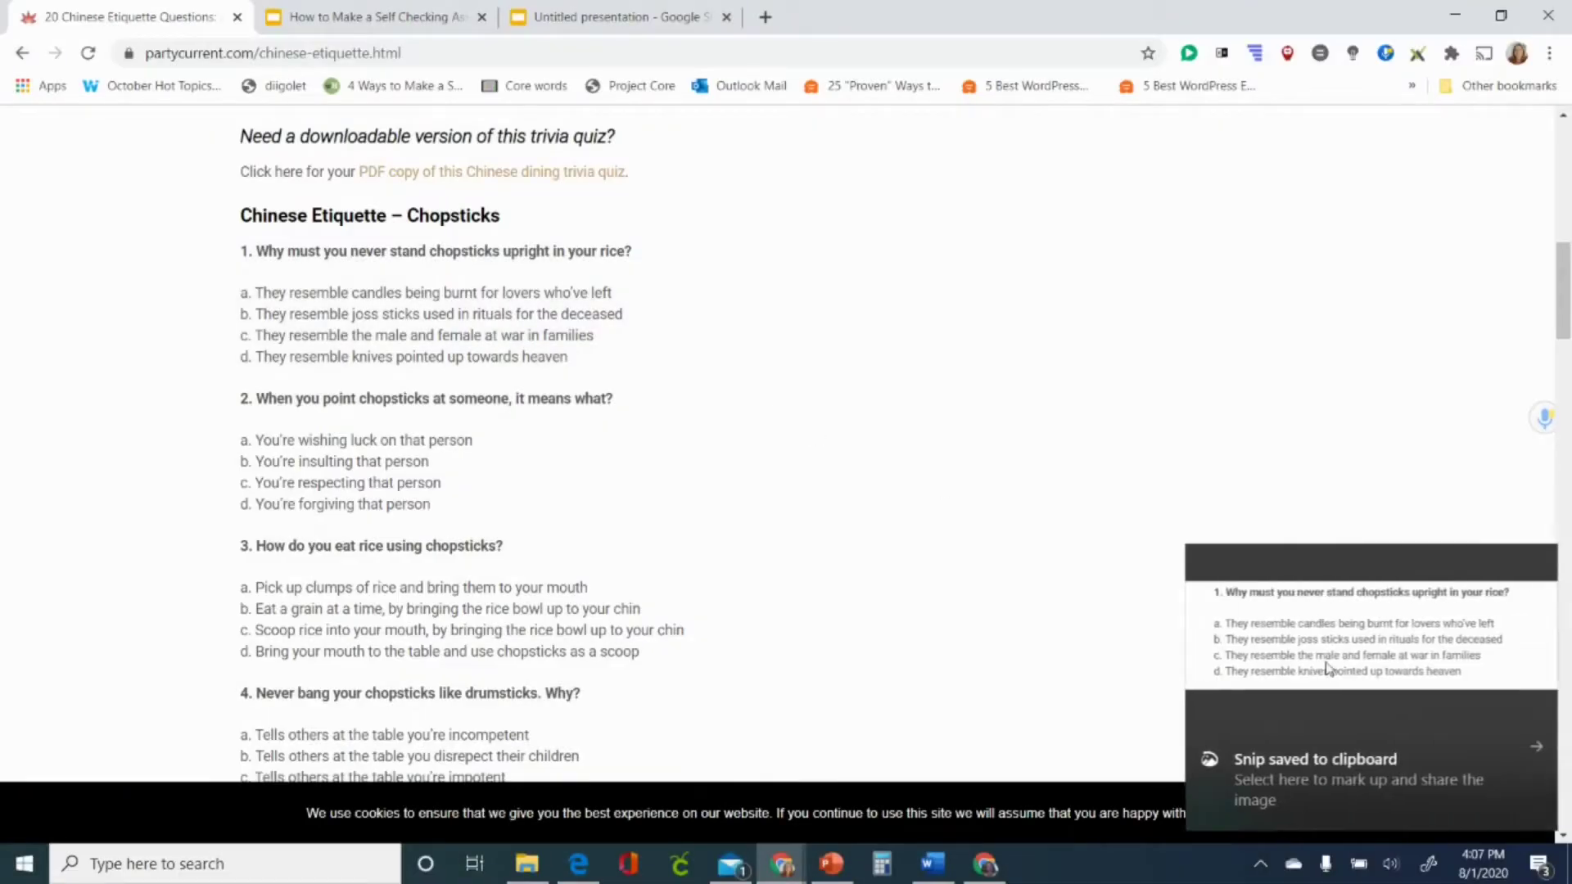
{"action": "left_click", "coordinate": [1361, 662]}
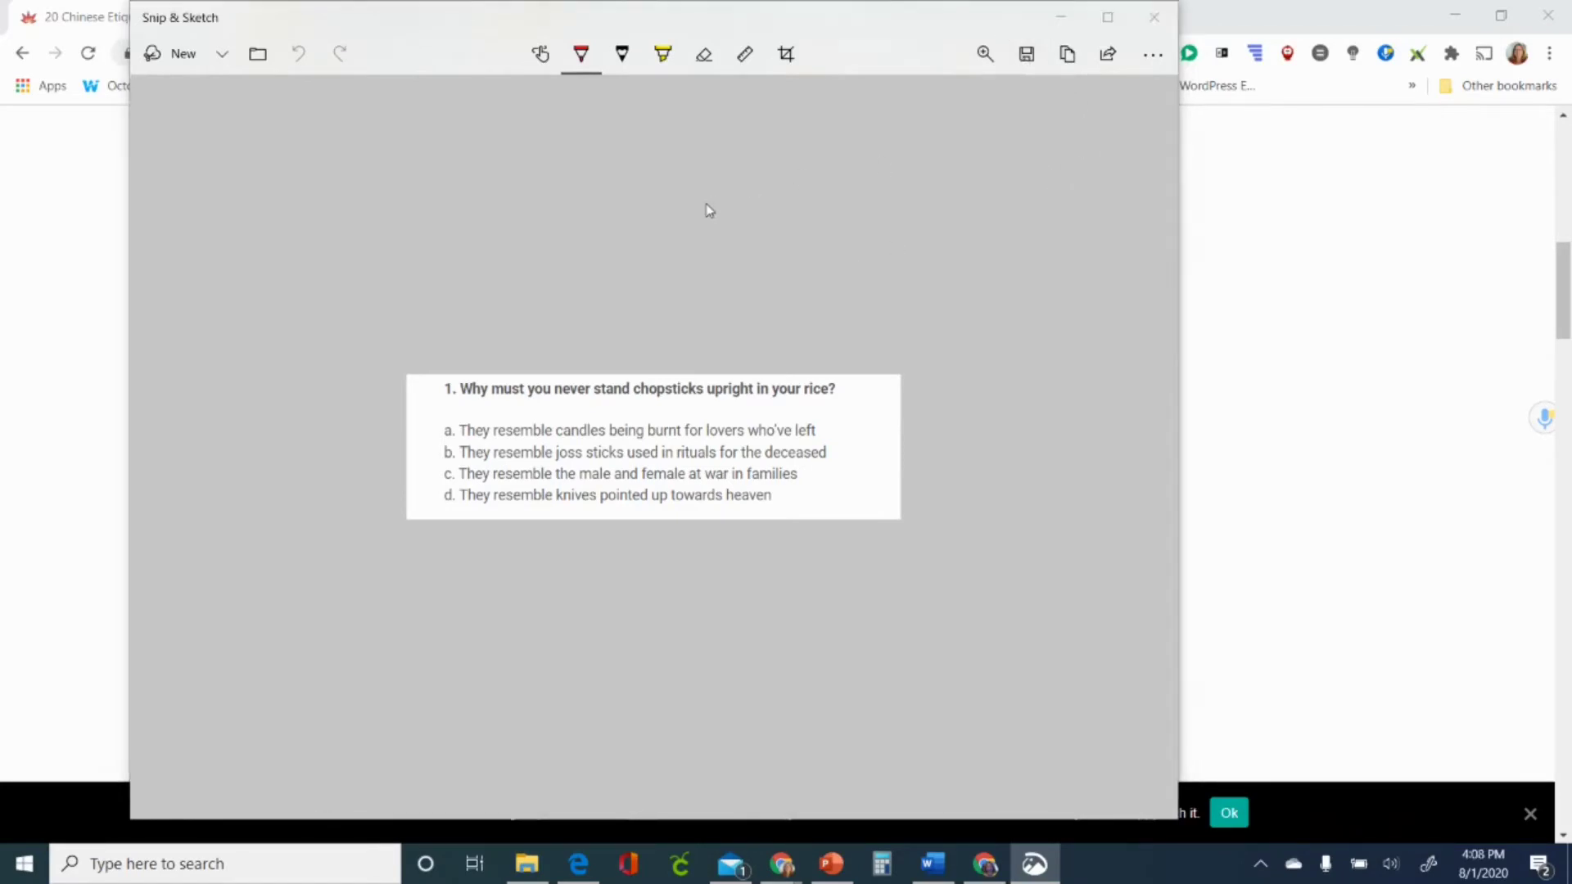
Save the snip as the image file 'q1 chinese'.
{"action": "key", "text": "ctrl+s"}
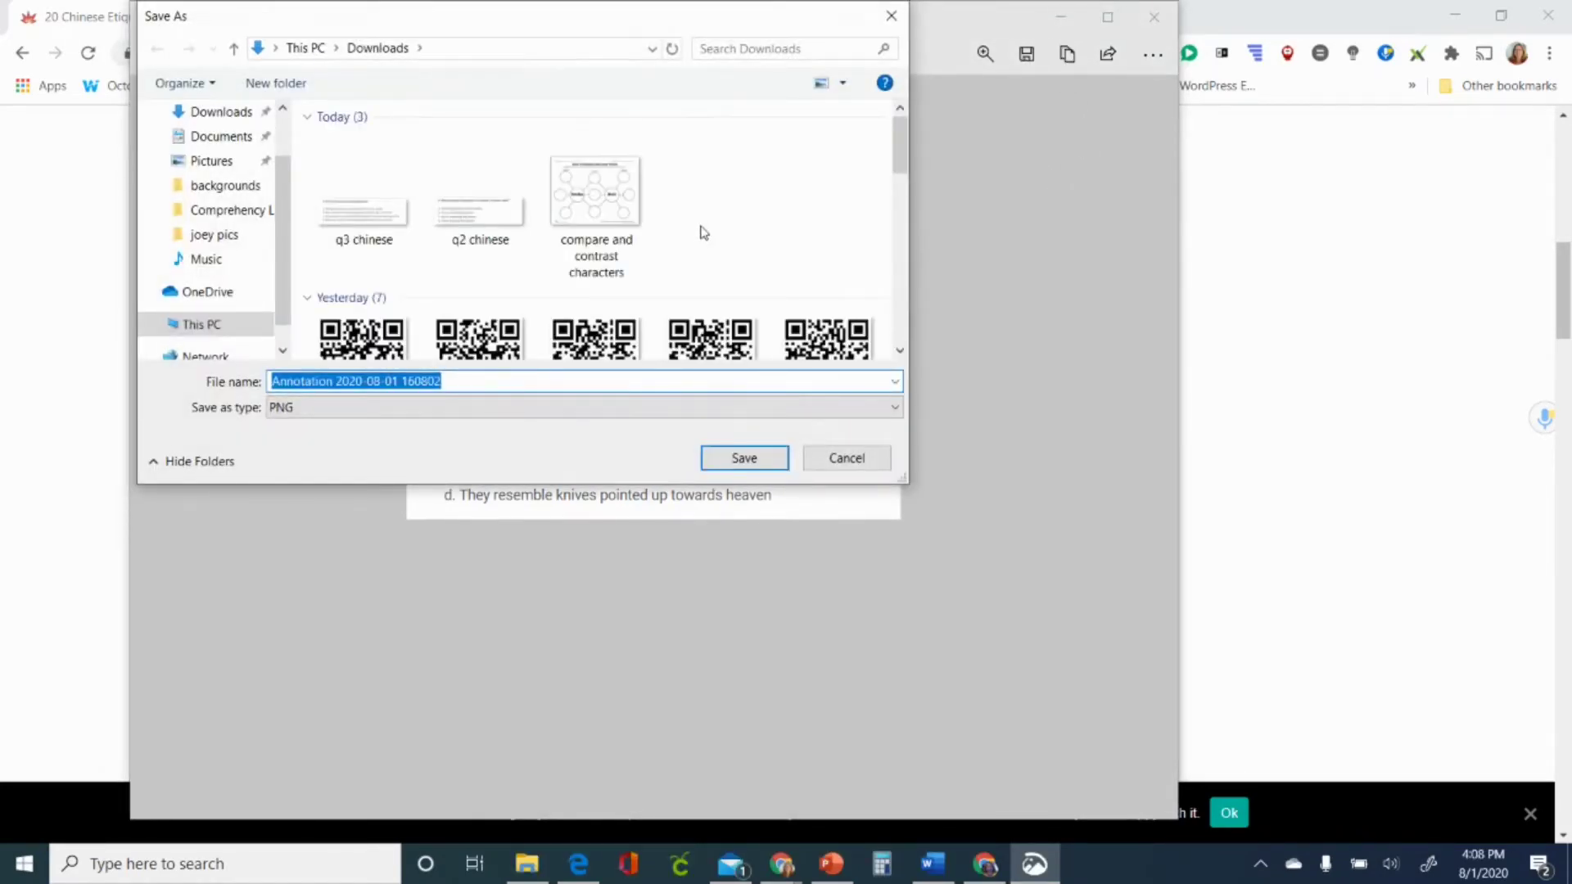
{"action": "scroll", "coordinate": [700, 229], "scroll_direction": "down", "scroll_amount": 1}
{"action": "type", "text": "q"}
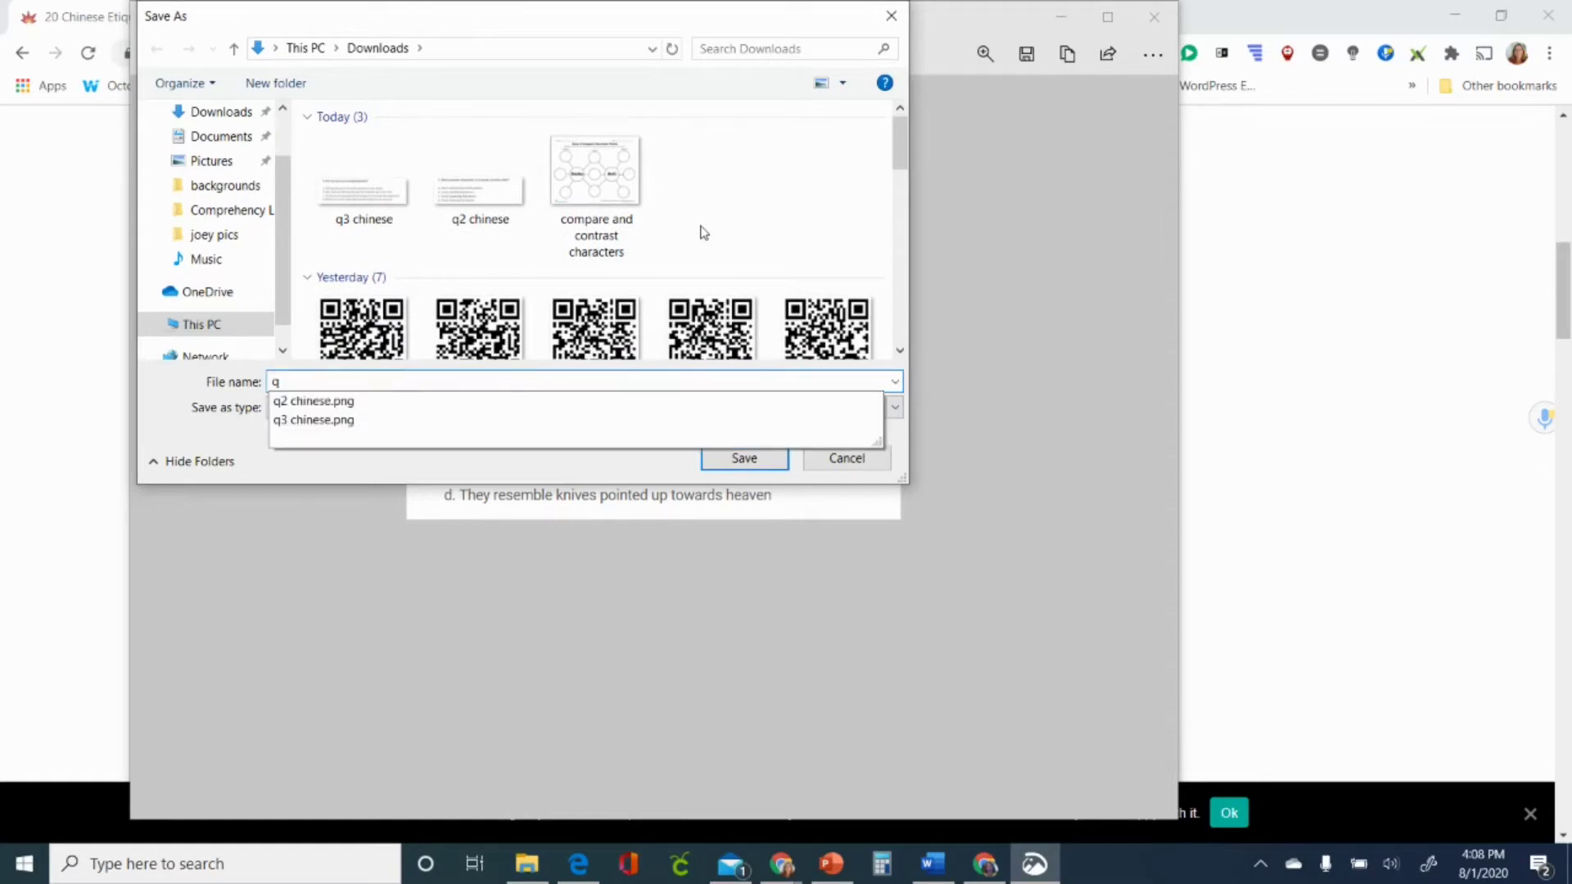
{"action": "type", "text": "es"}
{"action": "key", "text": "BackSpace"}
{"action": "type", "text": "1 "}
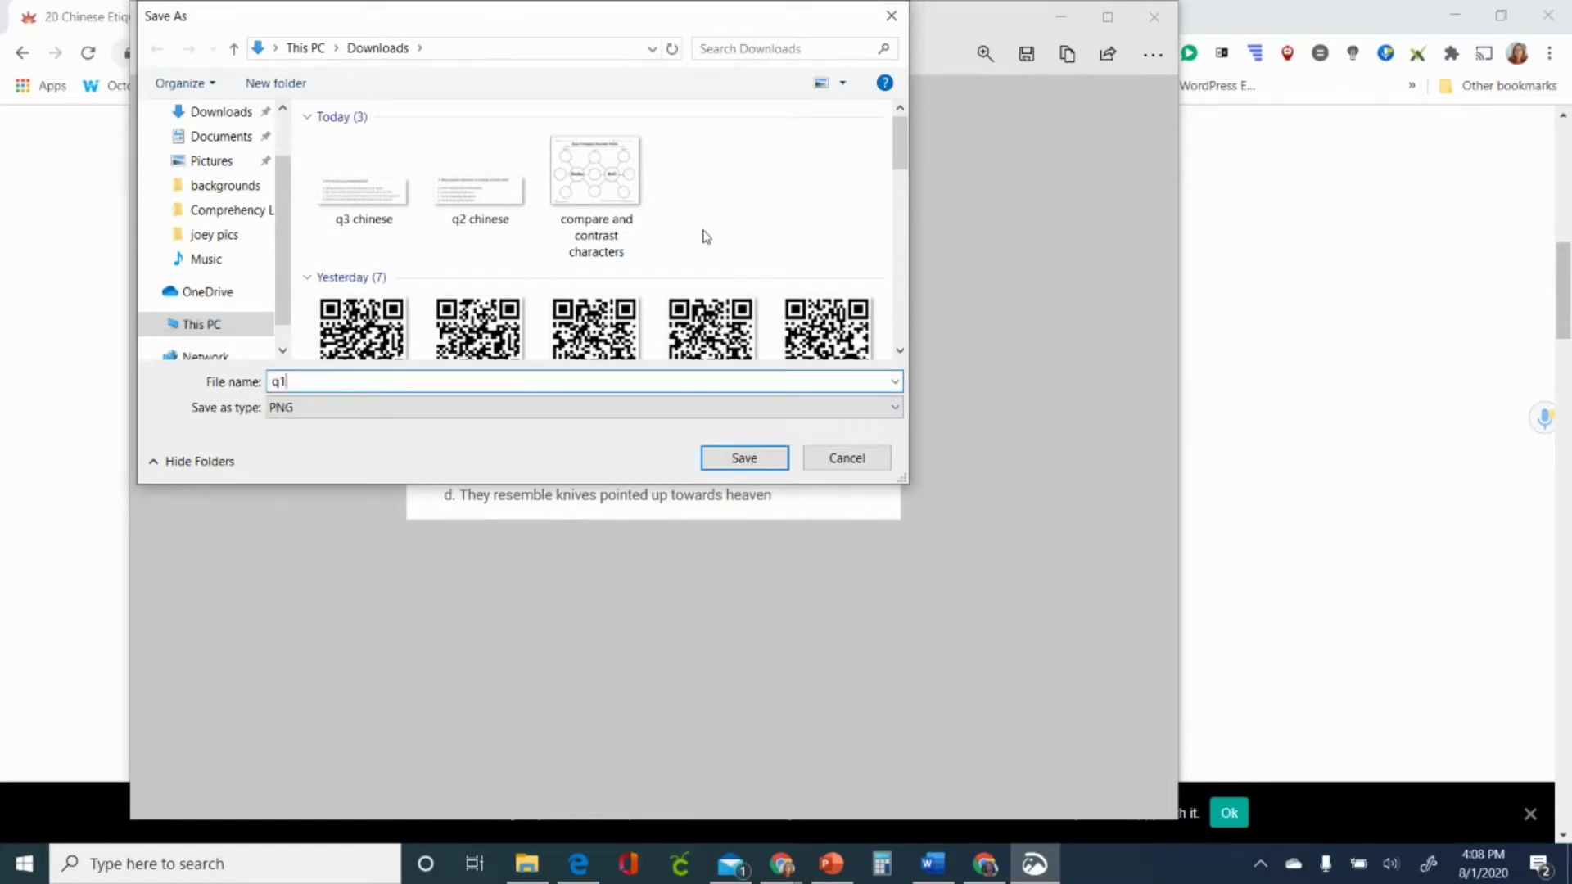
{"action": "type", "text": "chinese"}
{"action": "key", "text": "Return"}
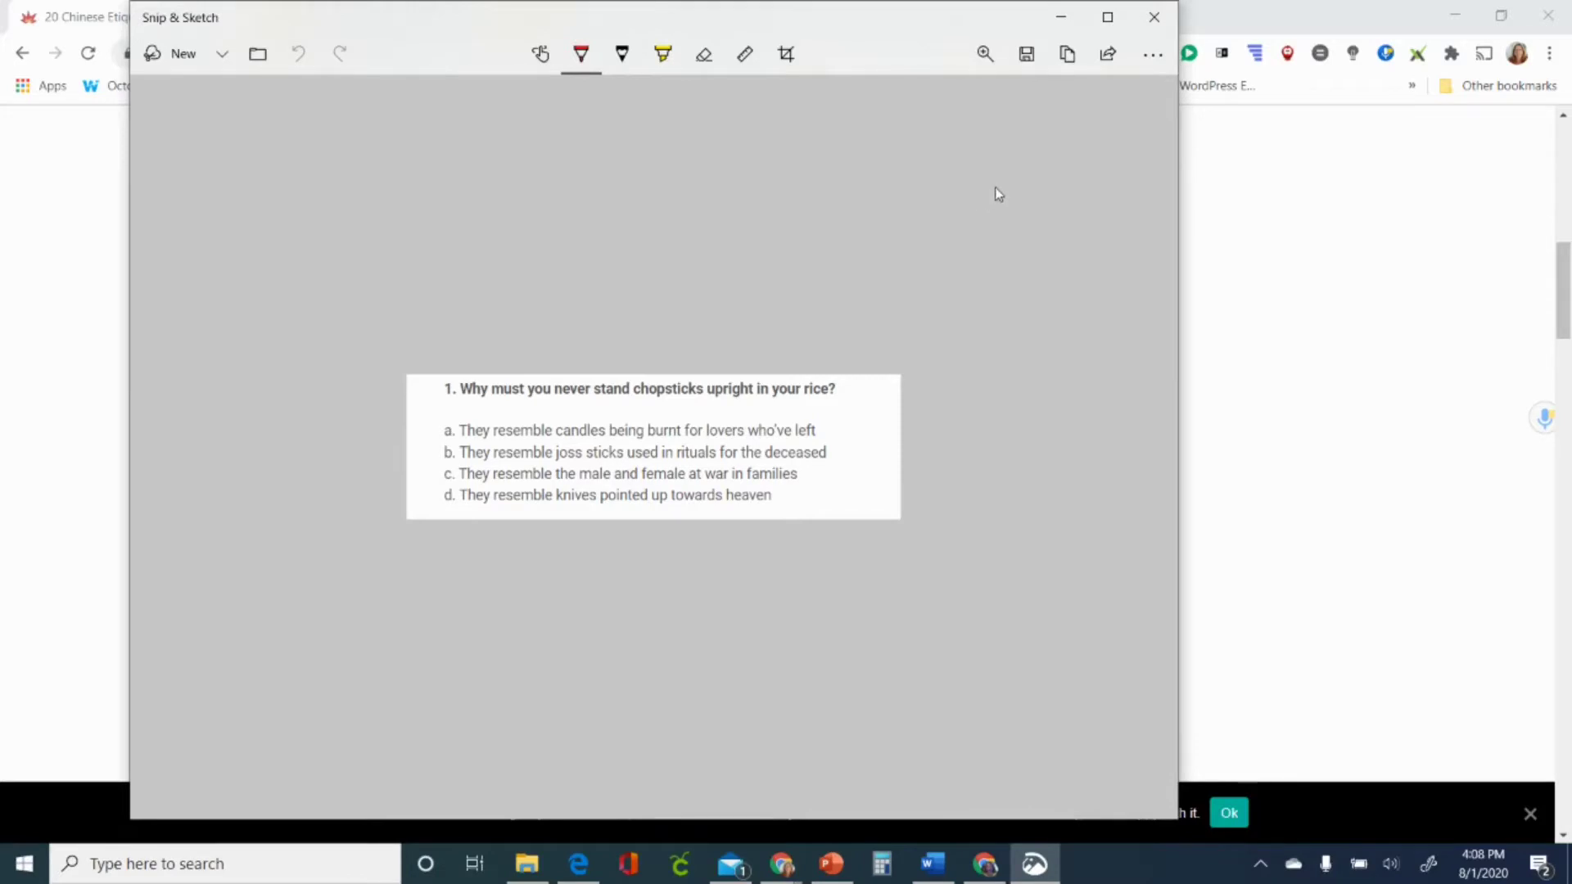
Set slide 2's background to the uploaded 'q1 chinese' image.
{"action": "left_click", "coordinate": [1155, 18]}
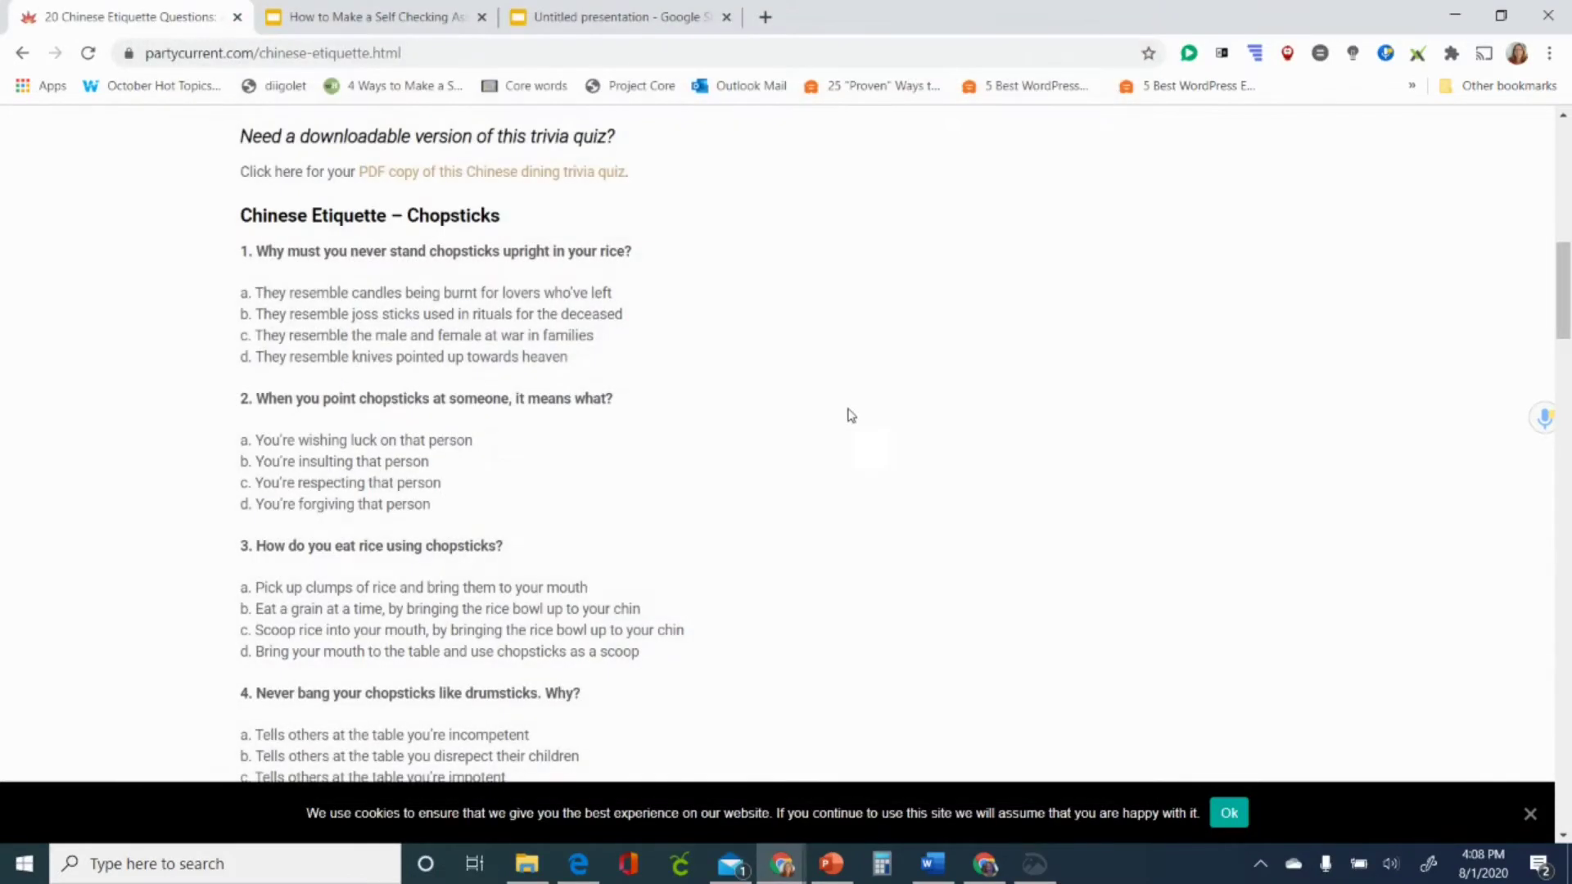
{"action": "left_click", "coordinate": [629, 22]}
{"action": "left_click", "coordinate": [564, 200]}
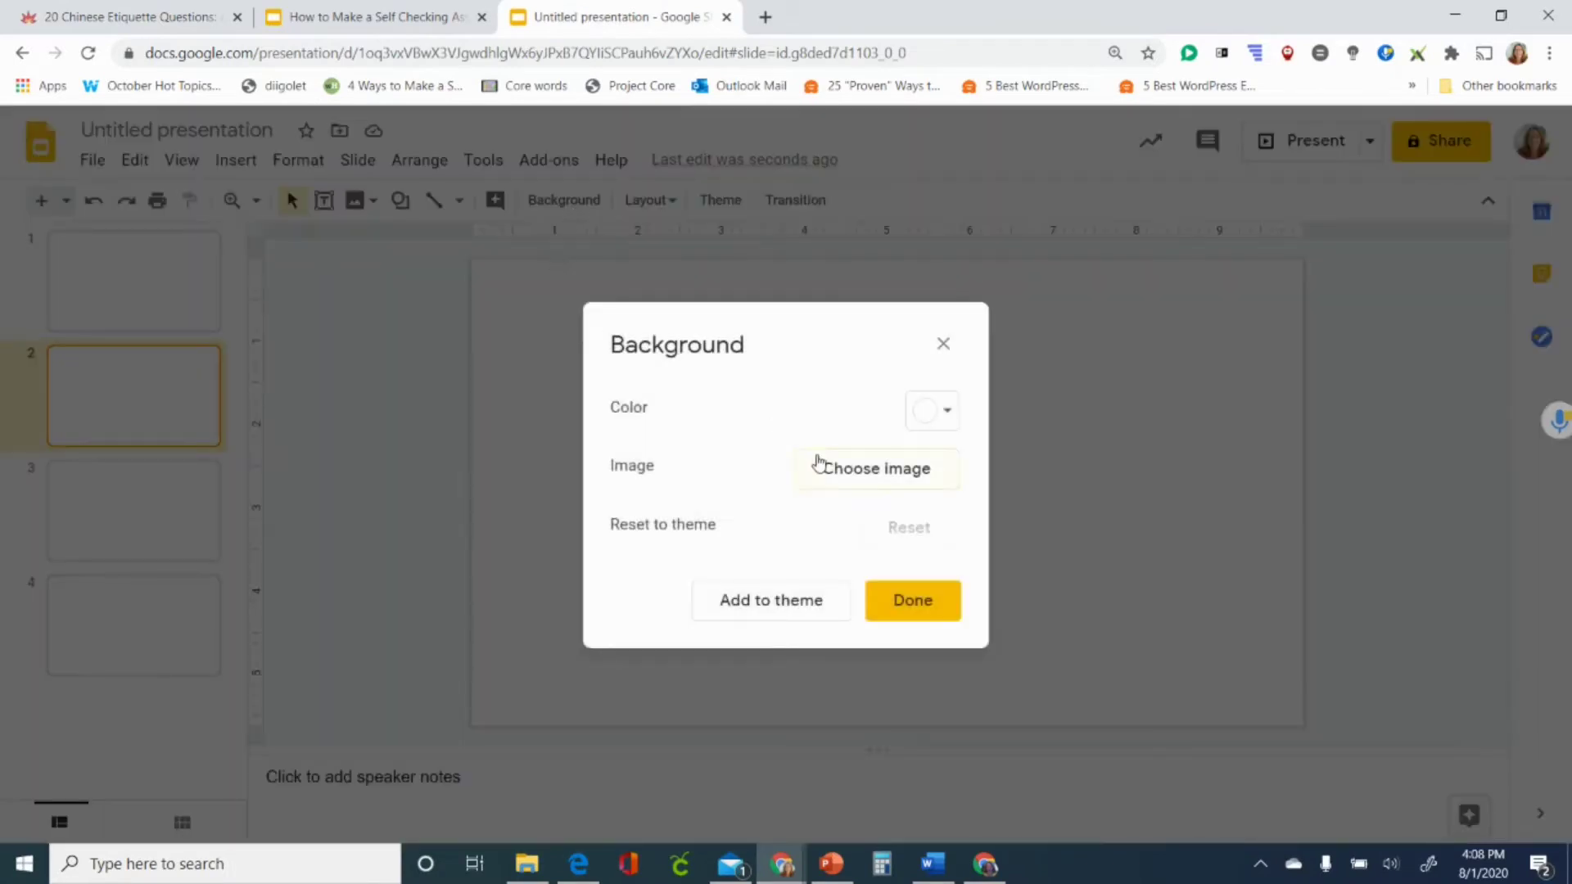
{"action": "left_click", "coordinate": [829, 469]}
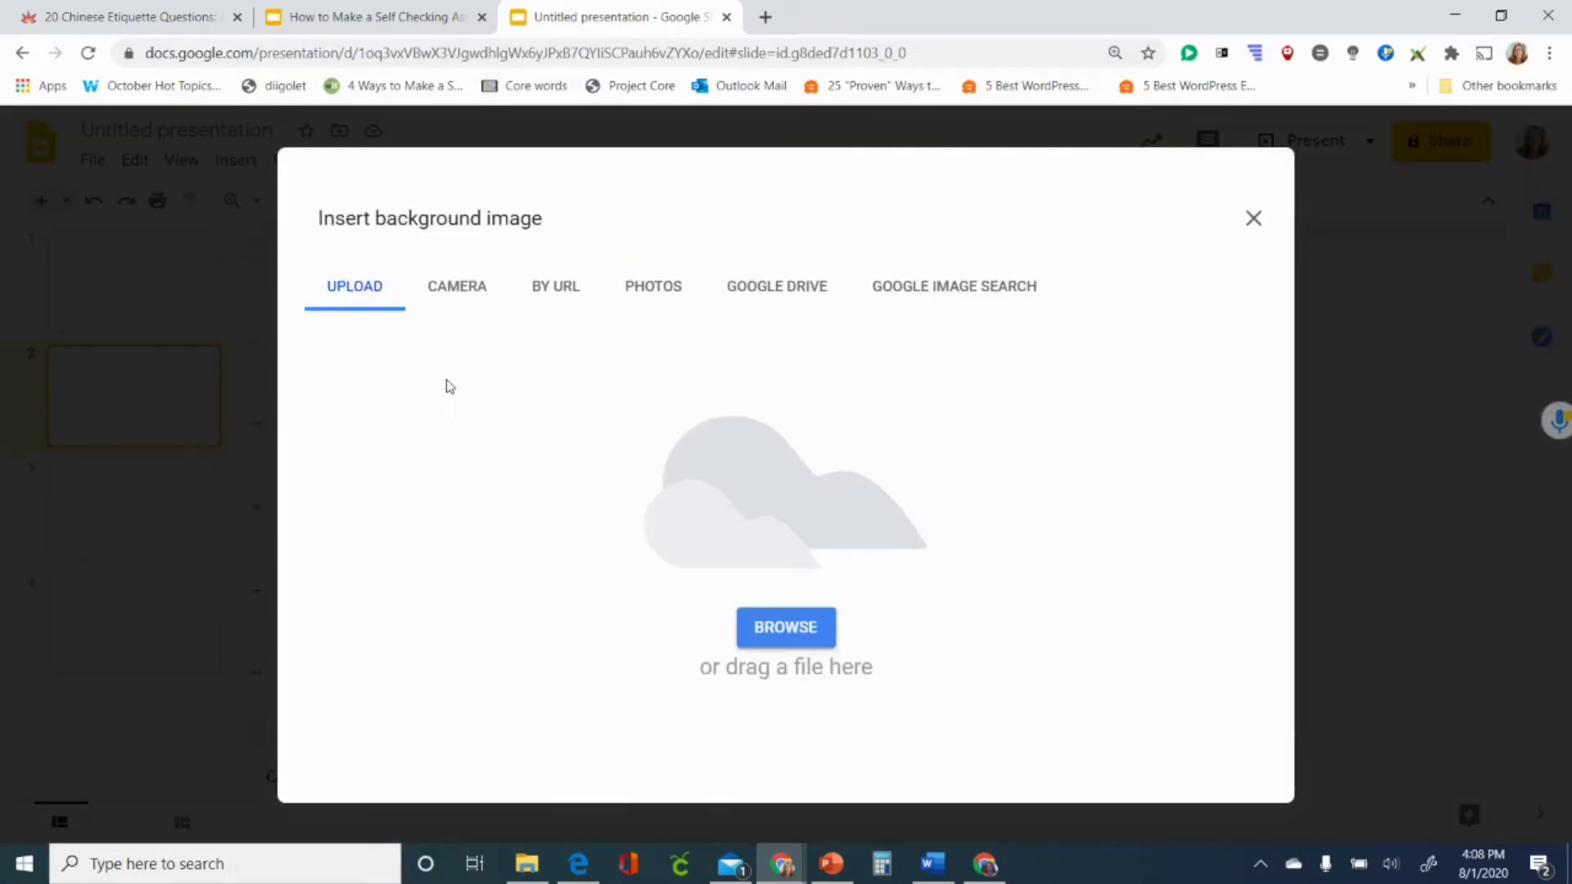
{"action": "left_click", "coordinate": [780, 627]}
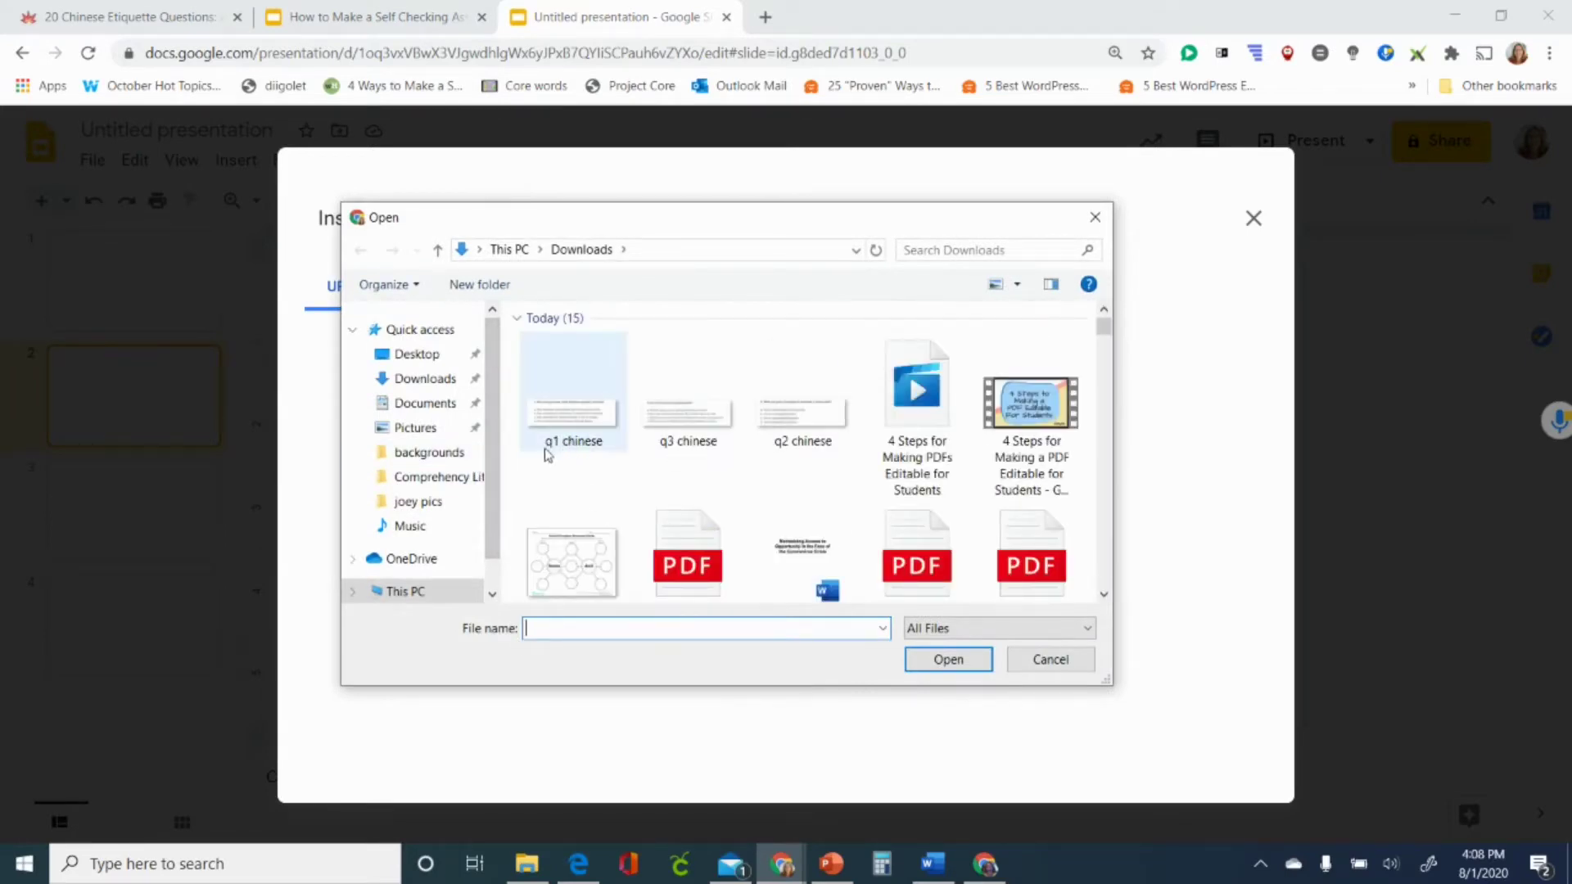
{"action": "left_click", "coordinate": [556, 449]}
{"action": "left_click", "coordinate": [941, 665]}
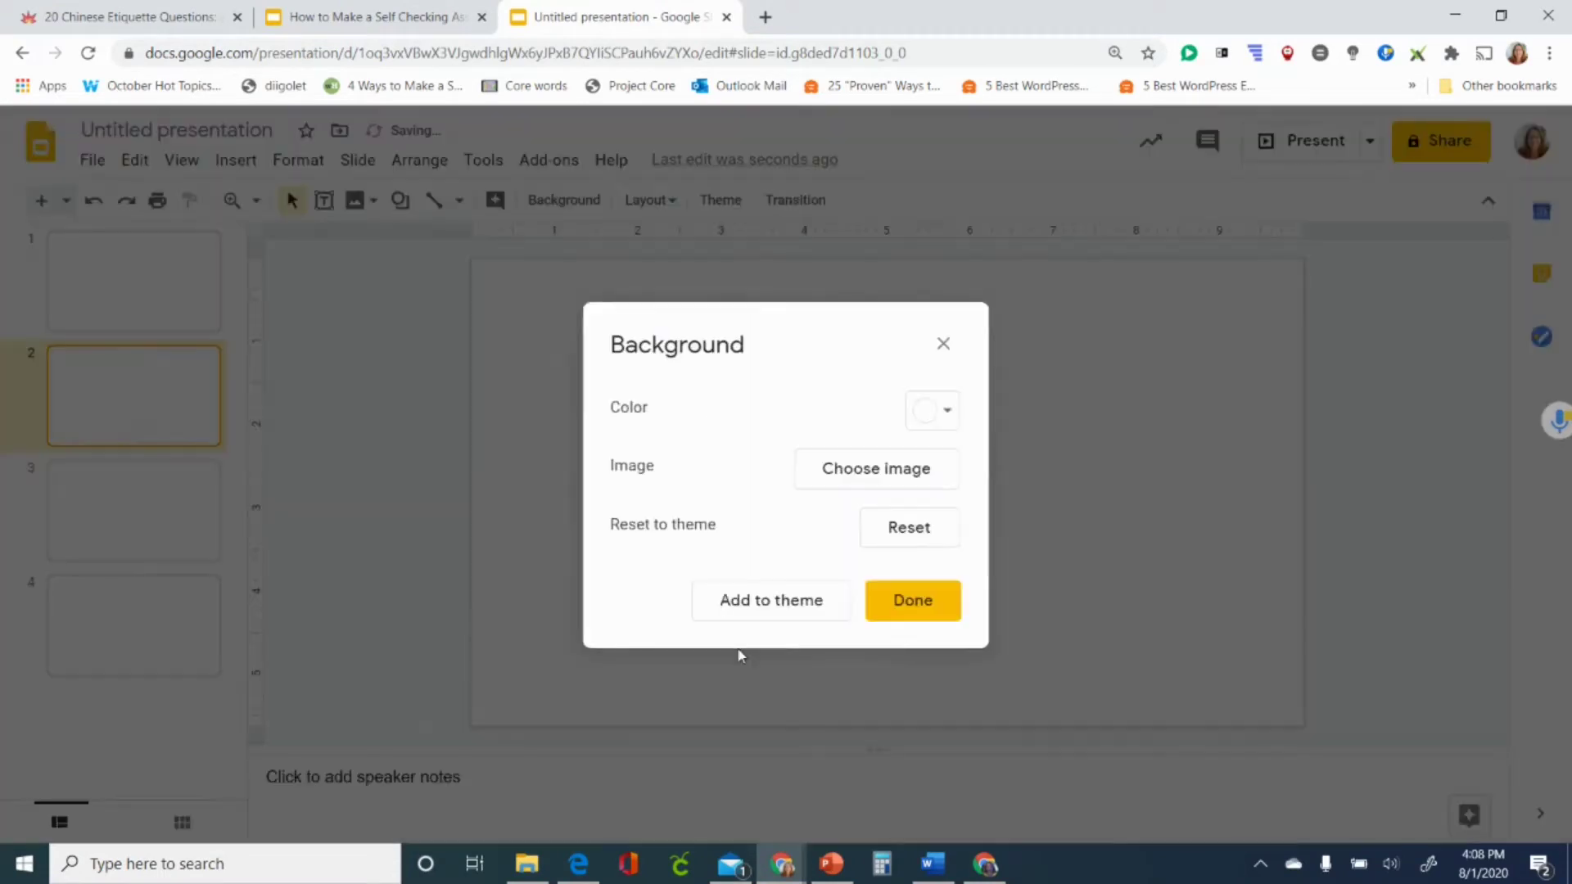
{"action": "left_click", "coordinate": [896, 610]}
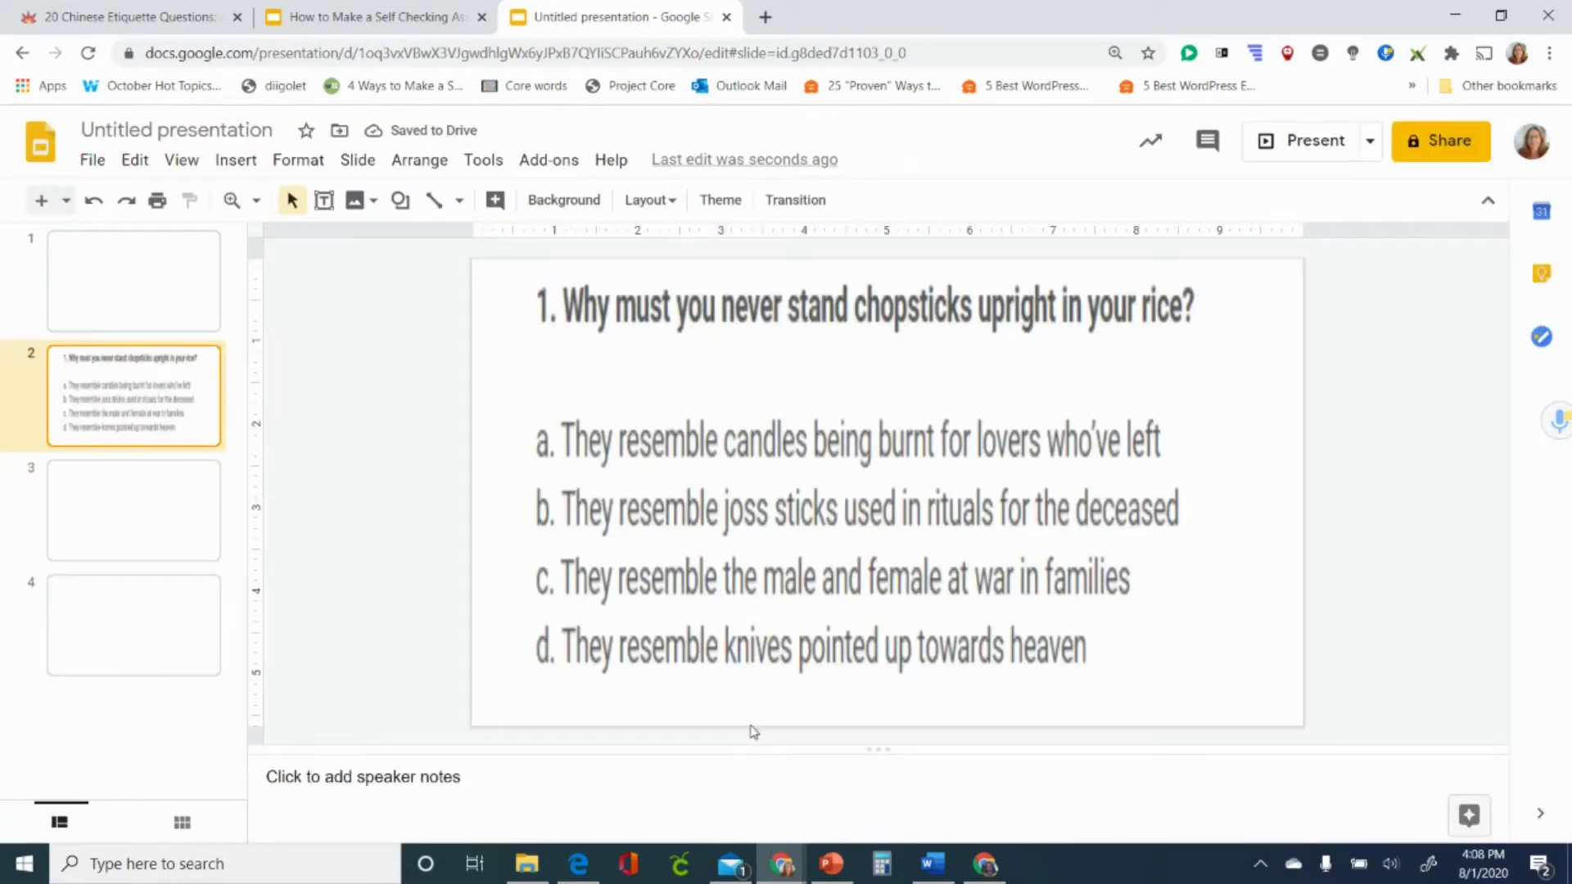
{"action": "left_click", "coordinate": [126, 526]}
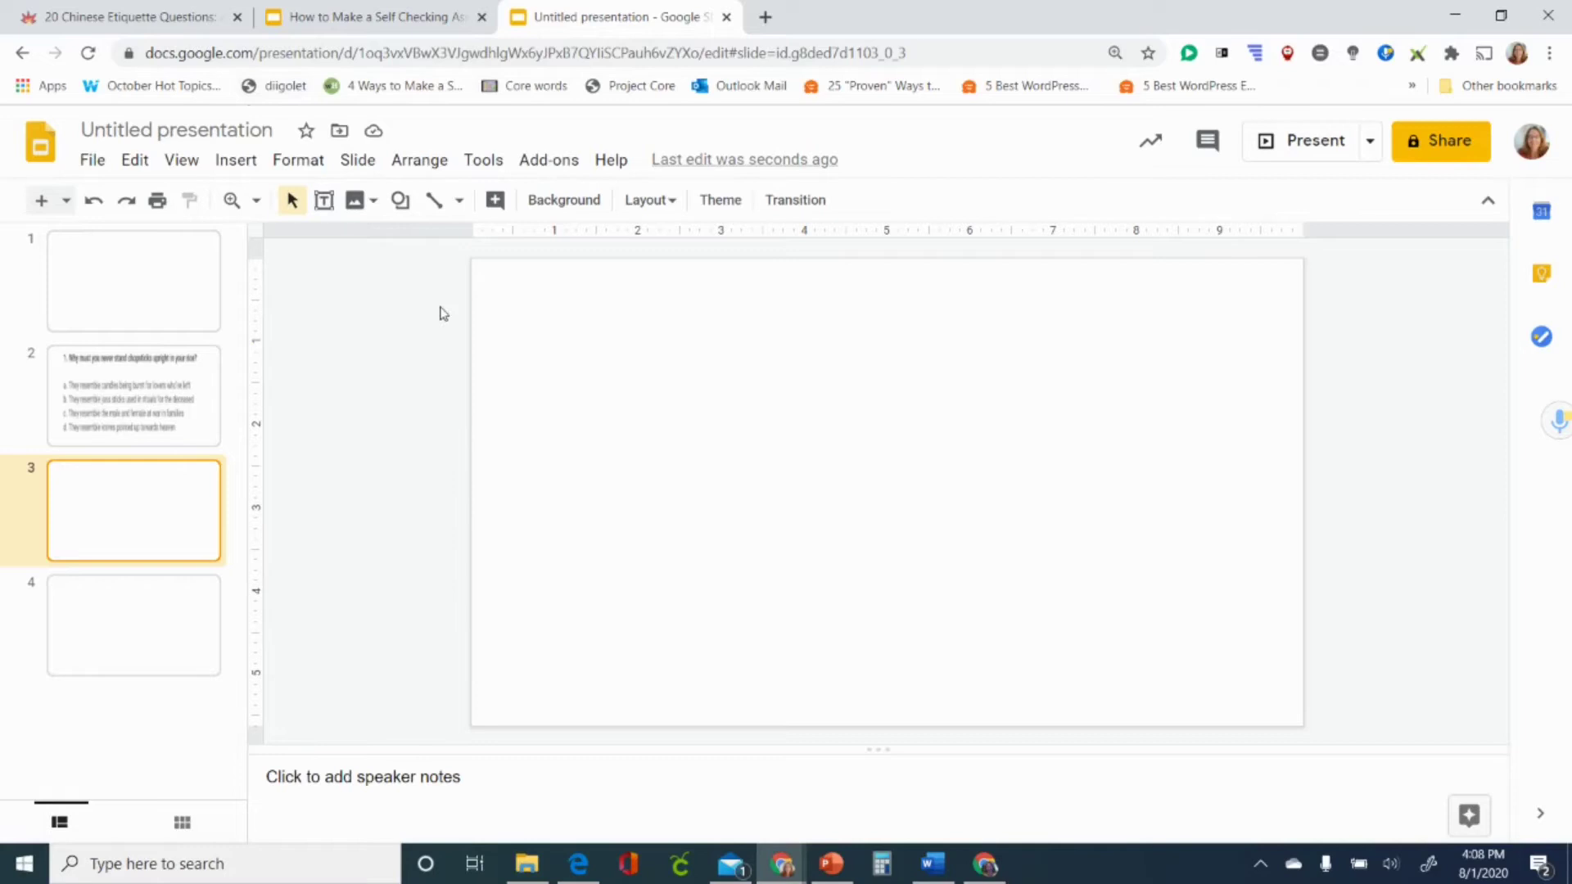
Snip question 2 about pointing chopsticks from the quiz page and view it.
{"action": "left_click", "coordinate": [131, 16]}
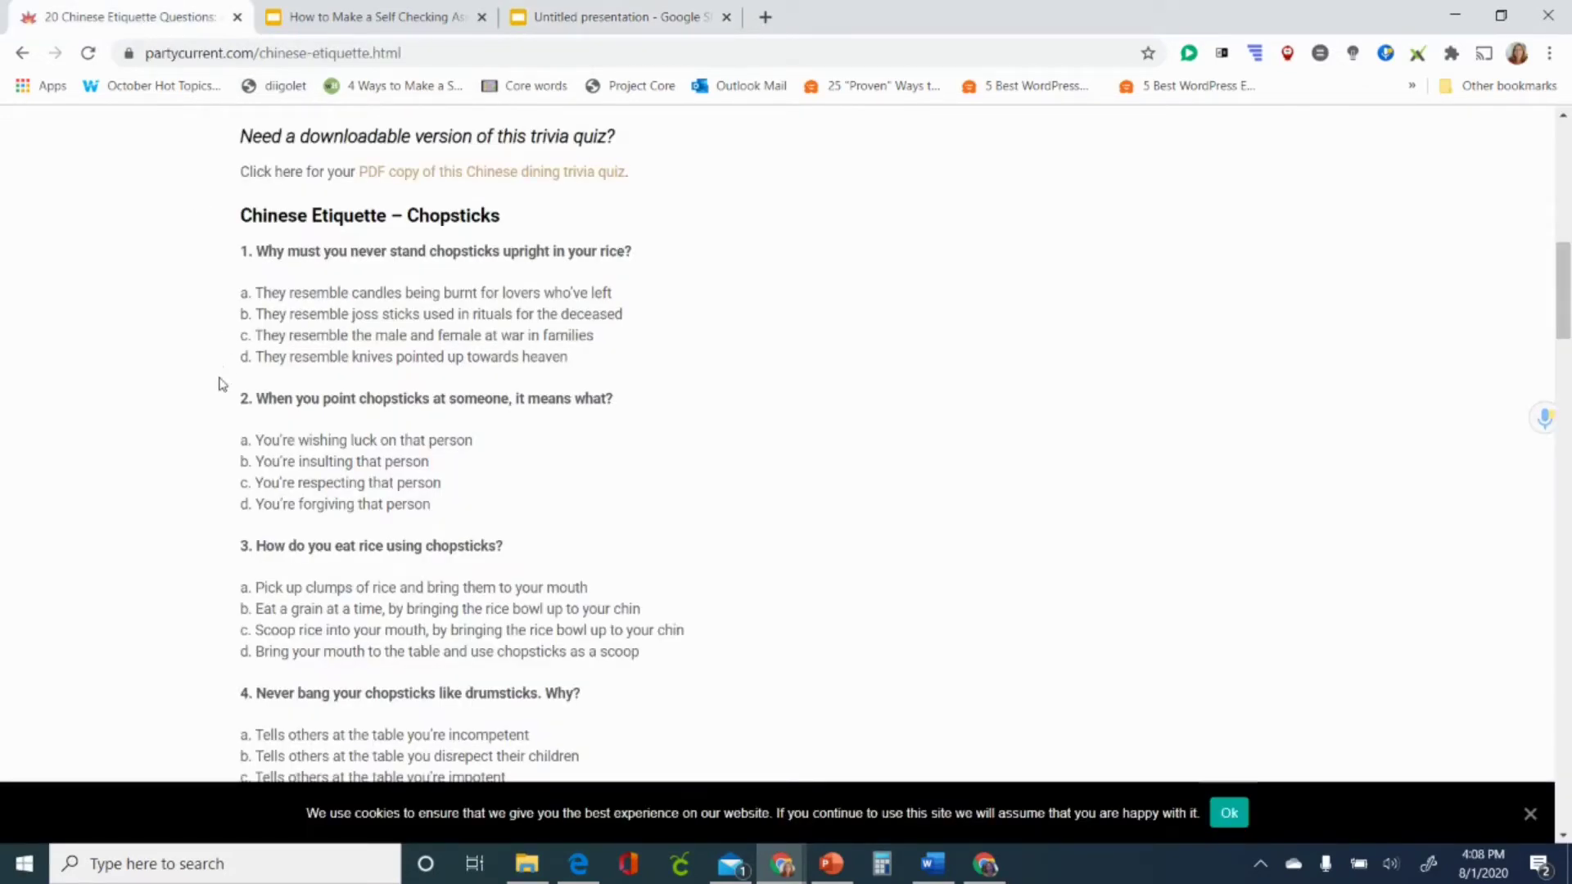
{"action": "key", "text": "super+shift+s"}
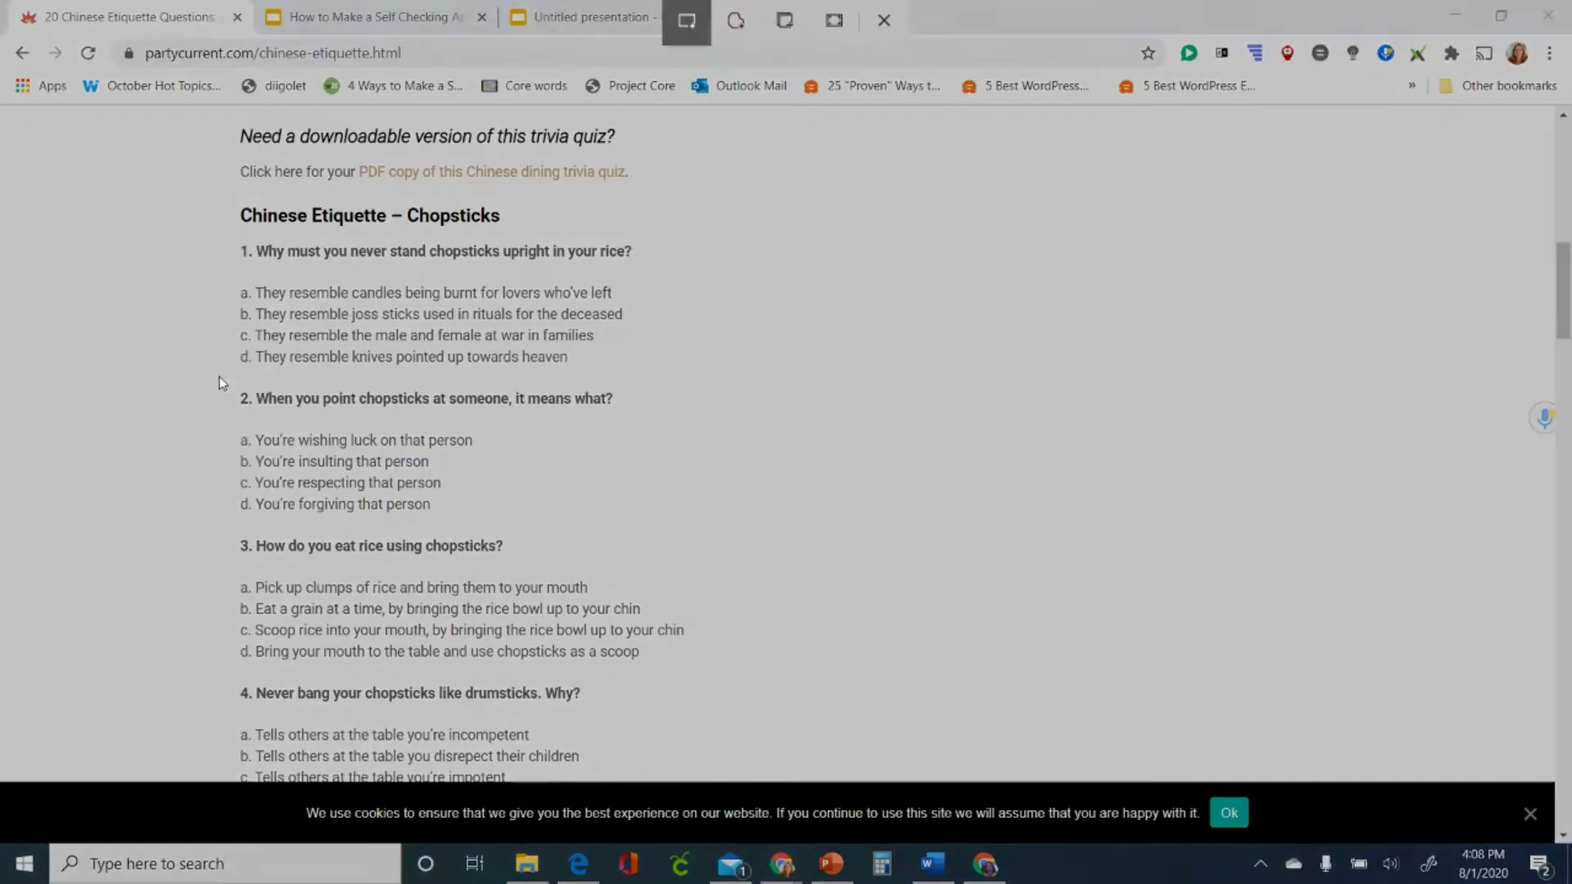
{"action": "left_click_drag", "start_coordinate": [206, 373], "coordinate": [662, 525]}
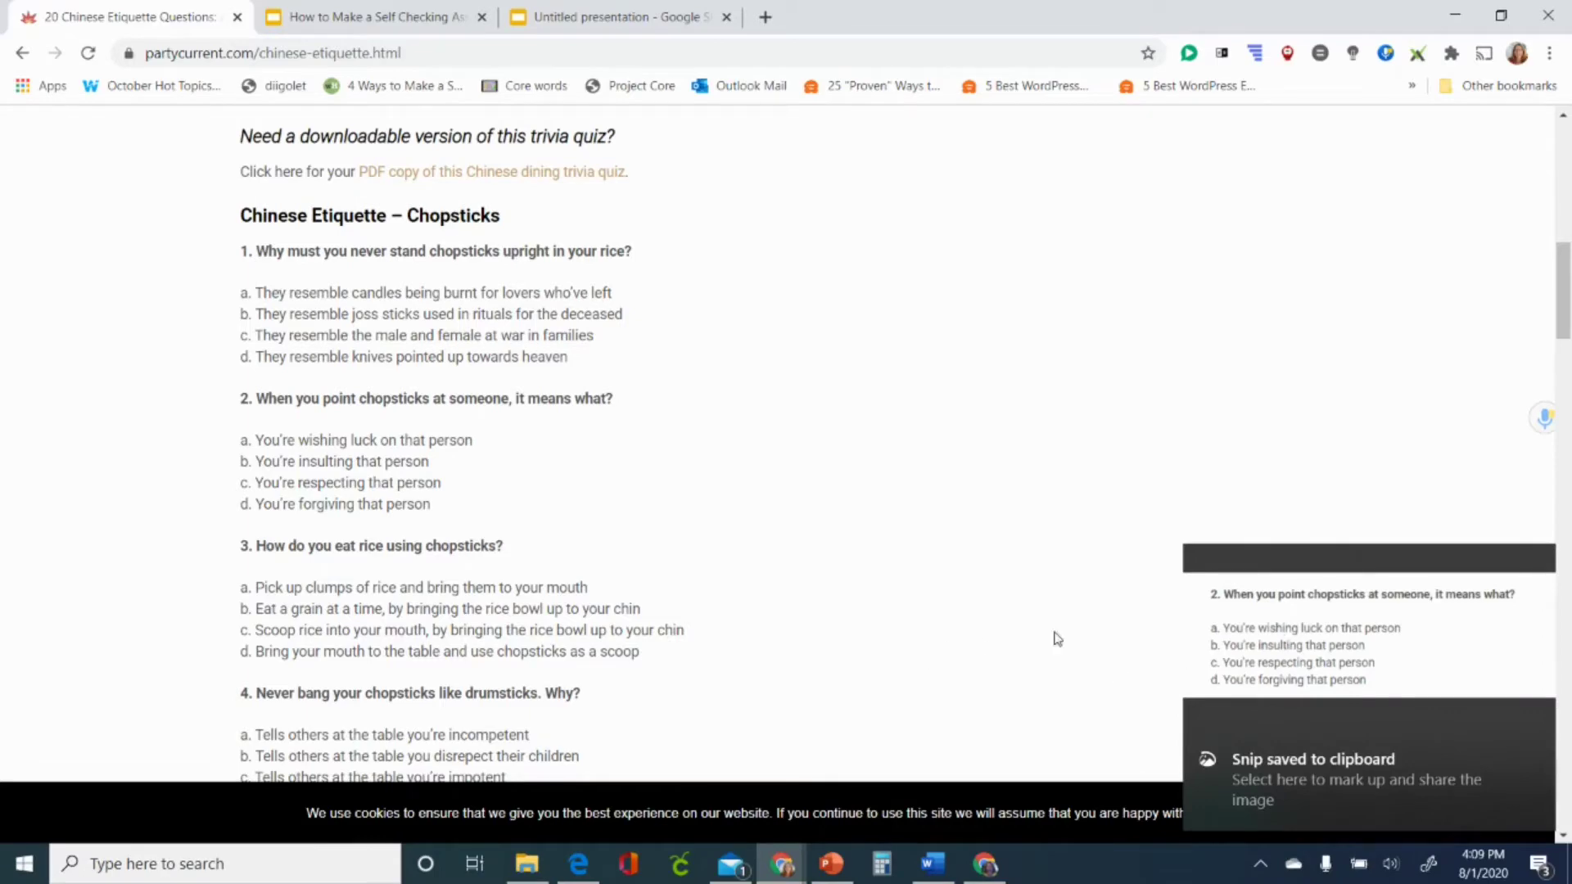
{"action": "left_click", "coordinate": [1291, 625]}
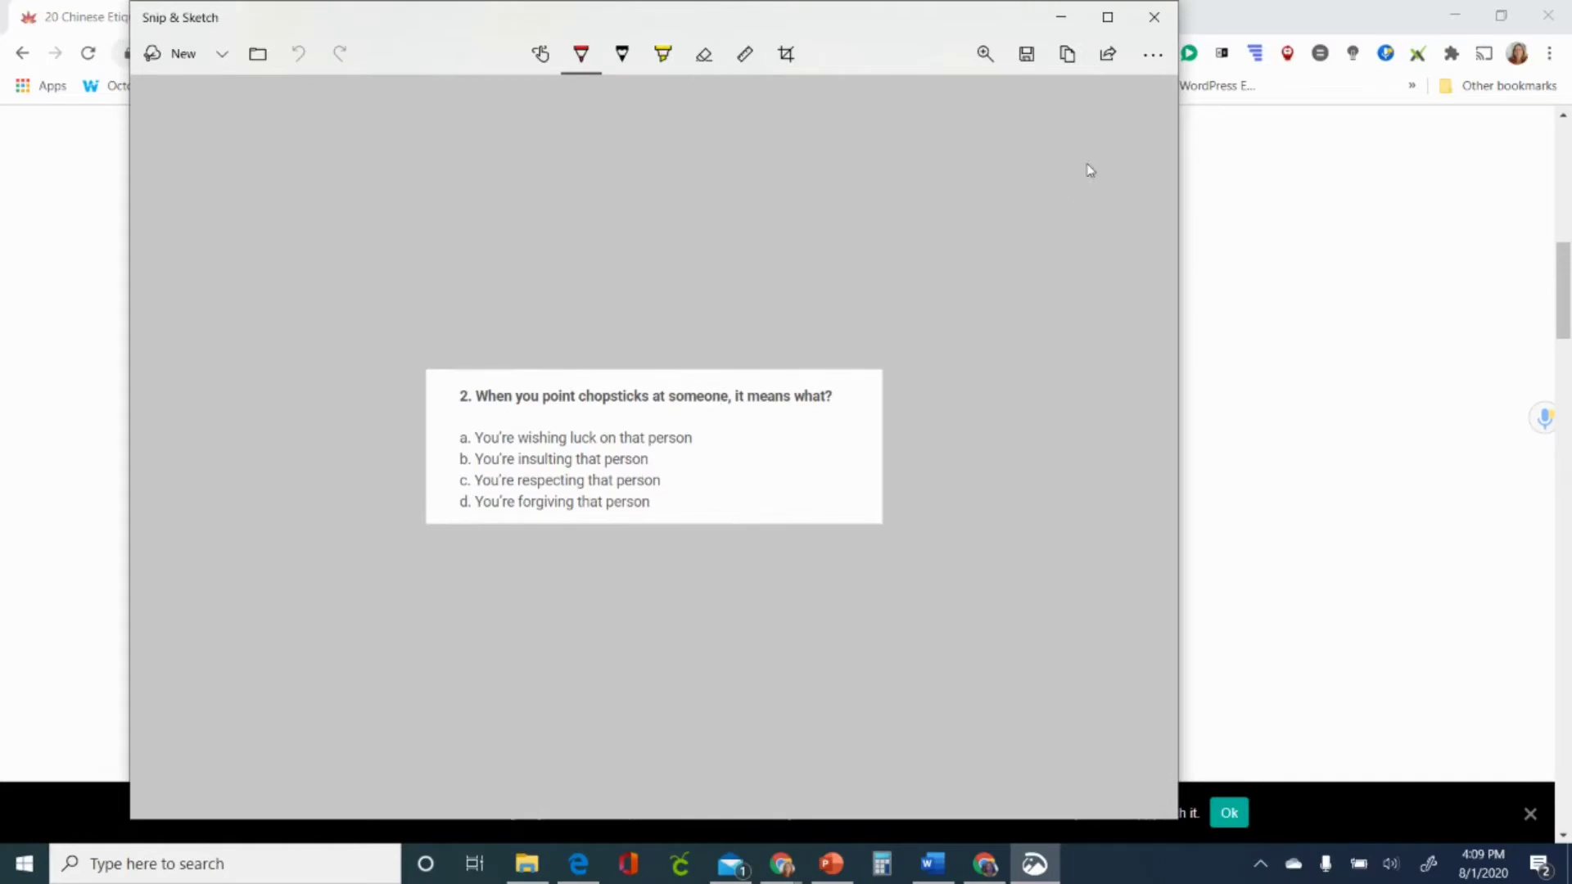
{"action": "left_click", "coordinate": [1155, 20]}
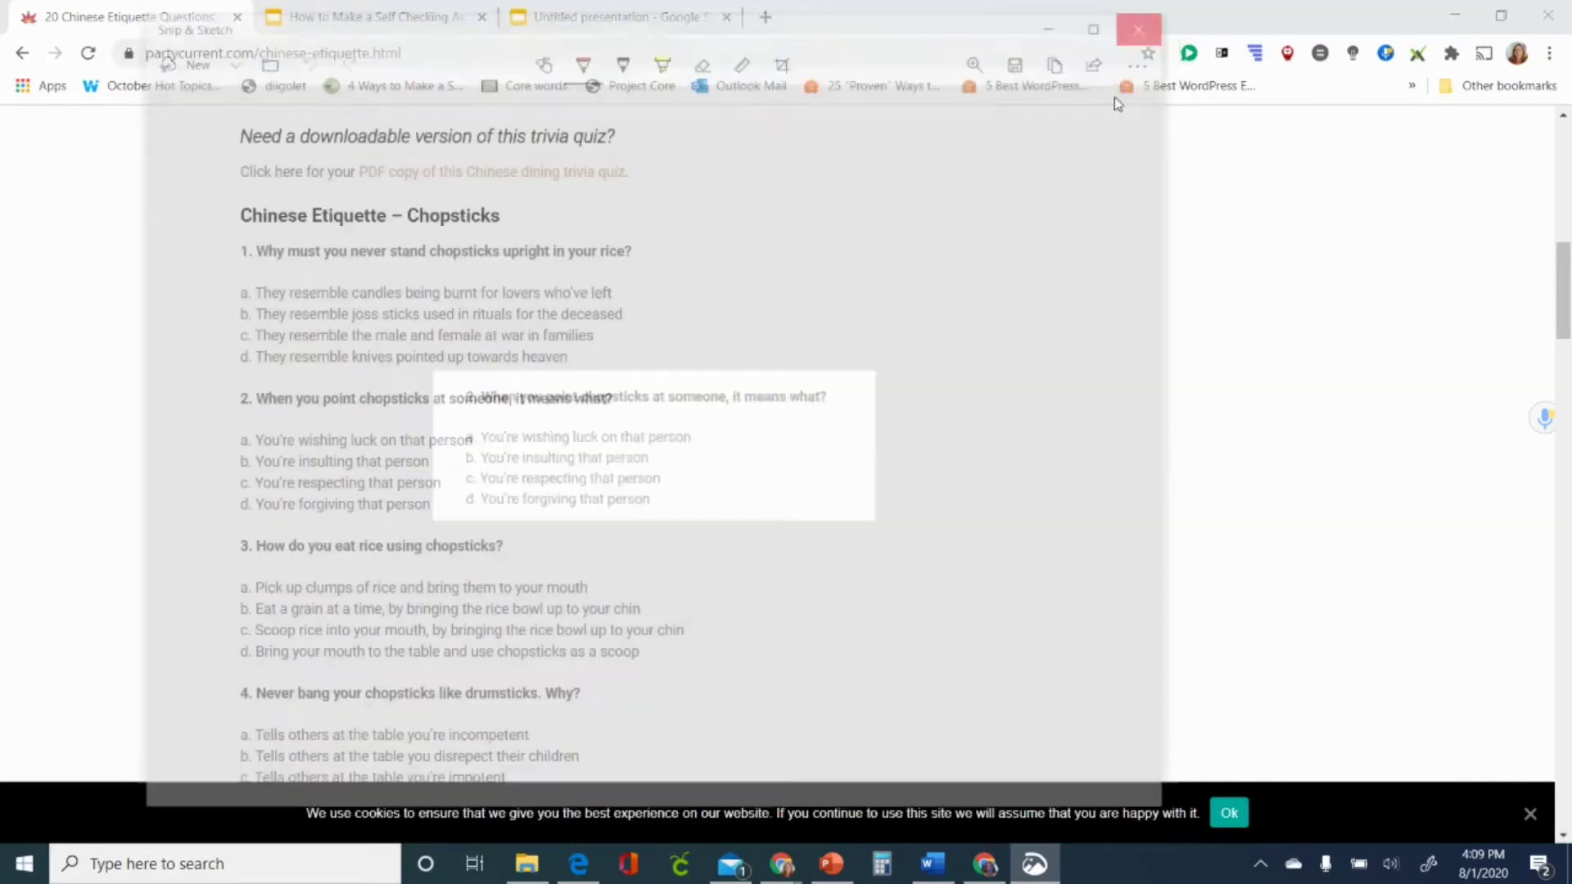
Set slide 3's background to the 'q2 chinese' image.
{"action": "left_click", "coordinate": [585, 23]}
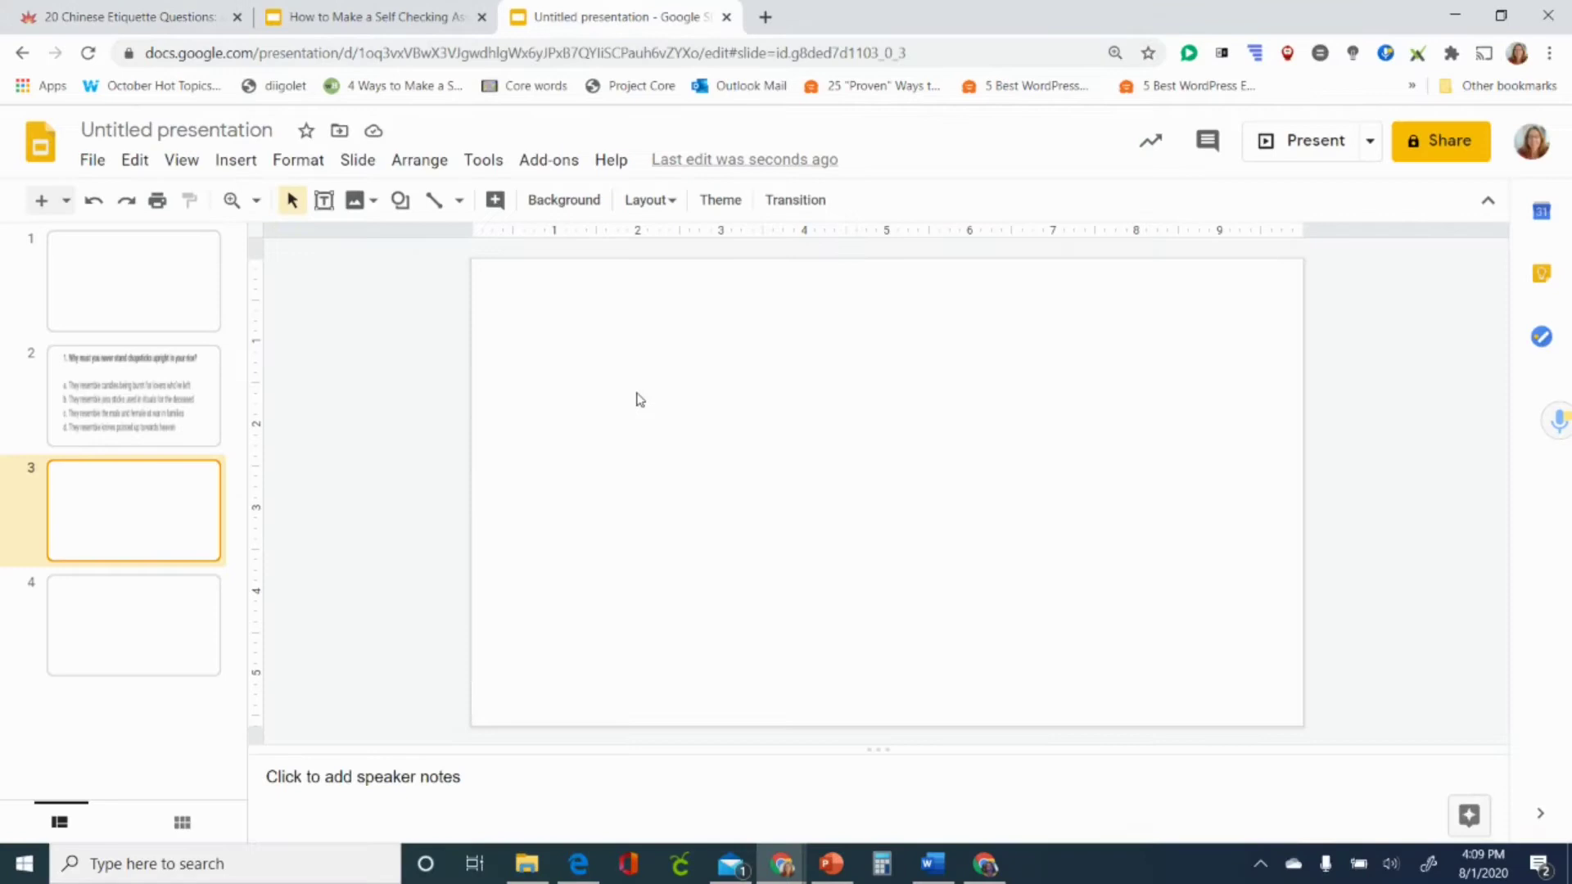
{"action": "left_click", "coordinate": [550, 201]}
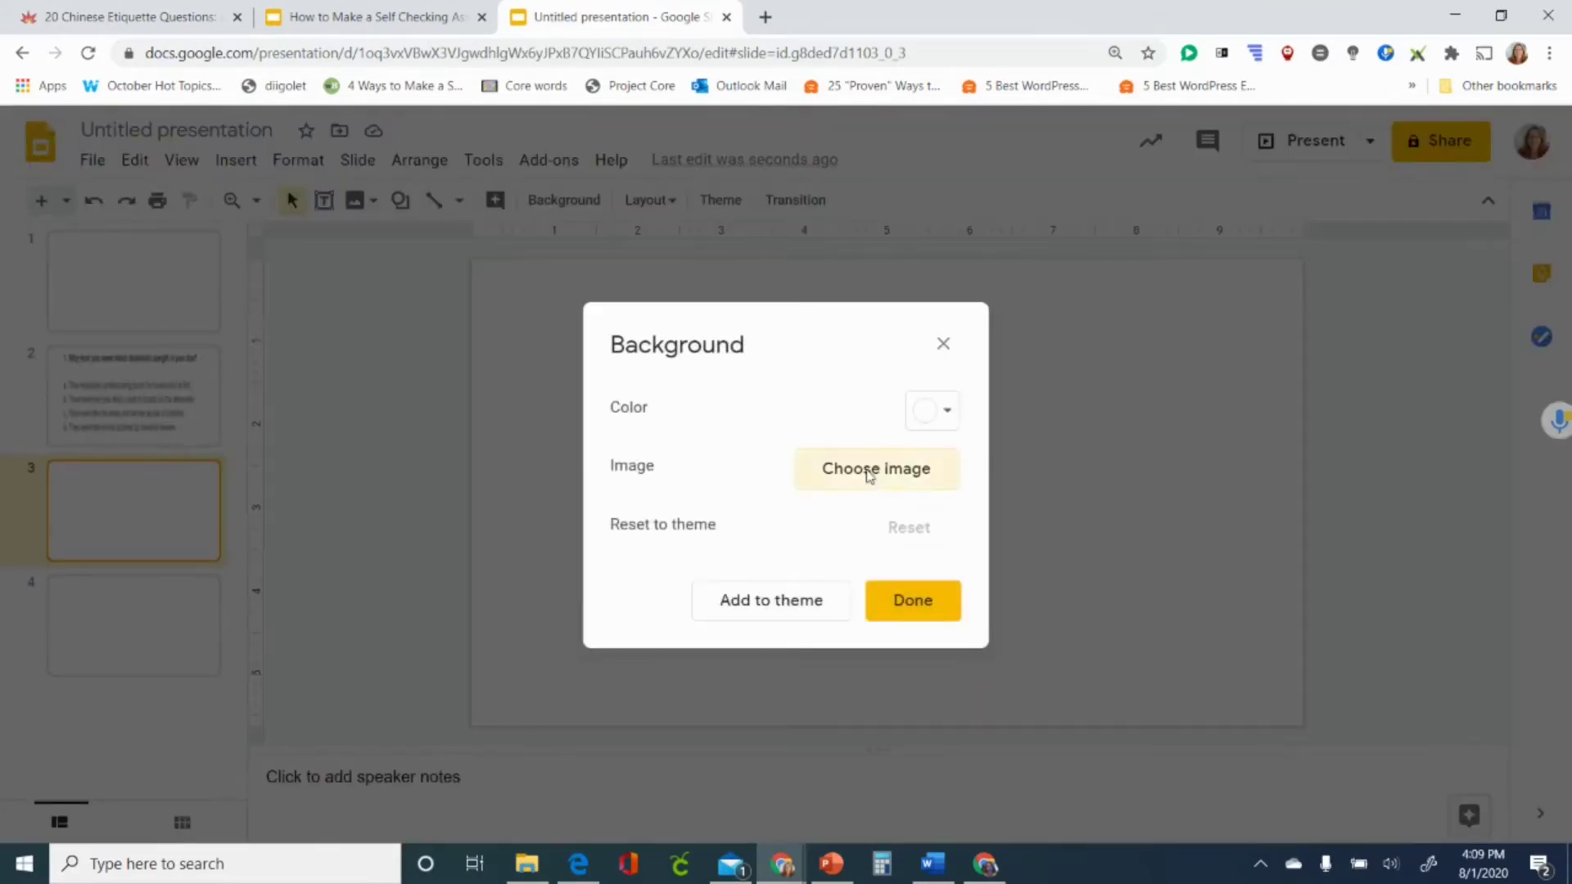
{"action": "left_click", "coordinate": [870, 468]}
{"action": "left_click", "coordinate": [778, 635]}
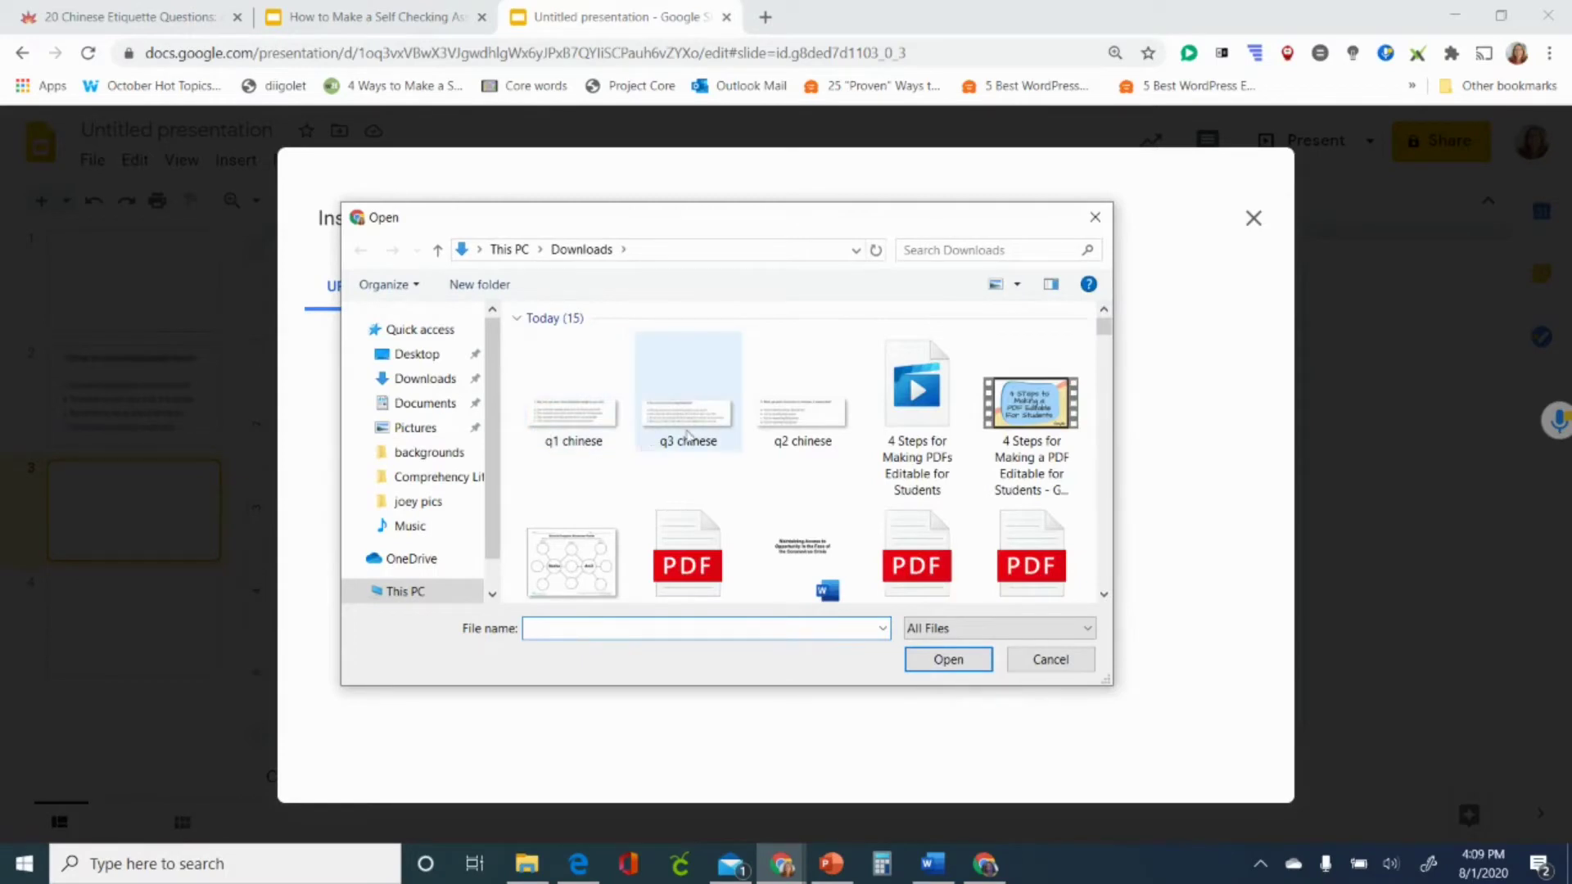
{"action": "left_click", "coordinate": [802, 409]}
{"action": "left_click", "coordinate": [948, 659]}
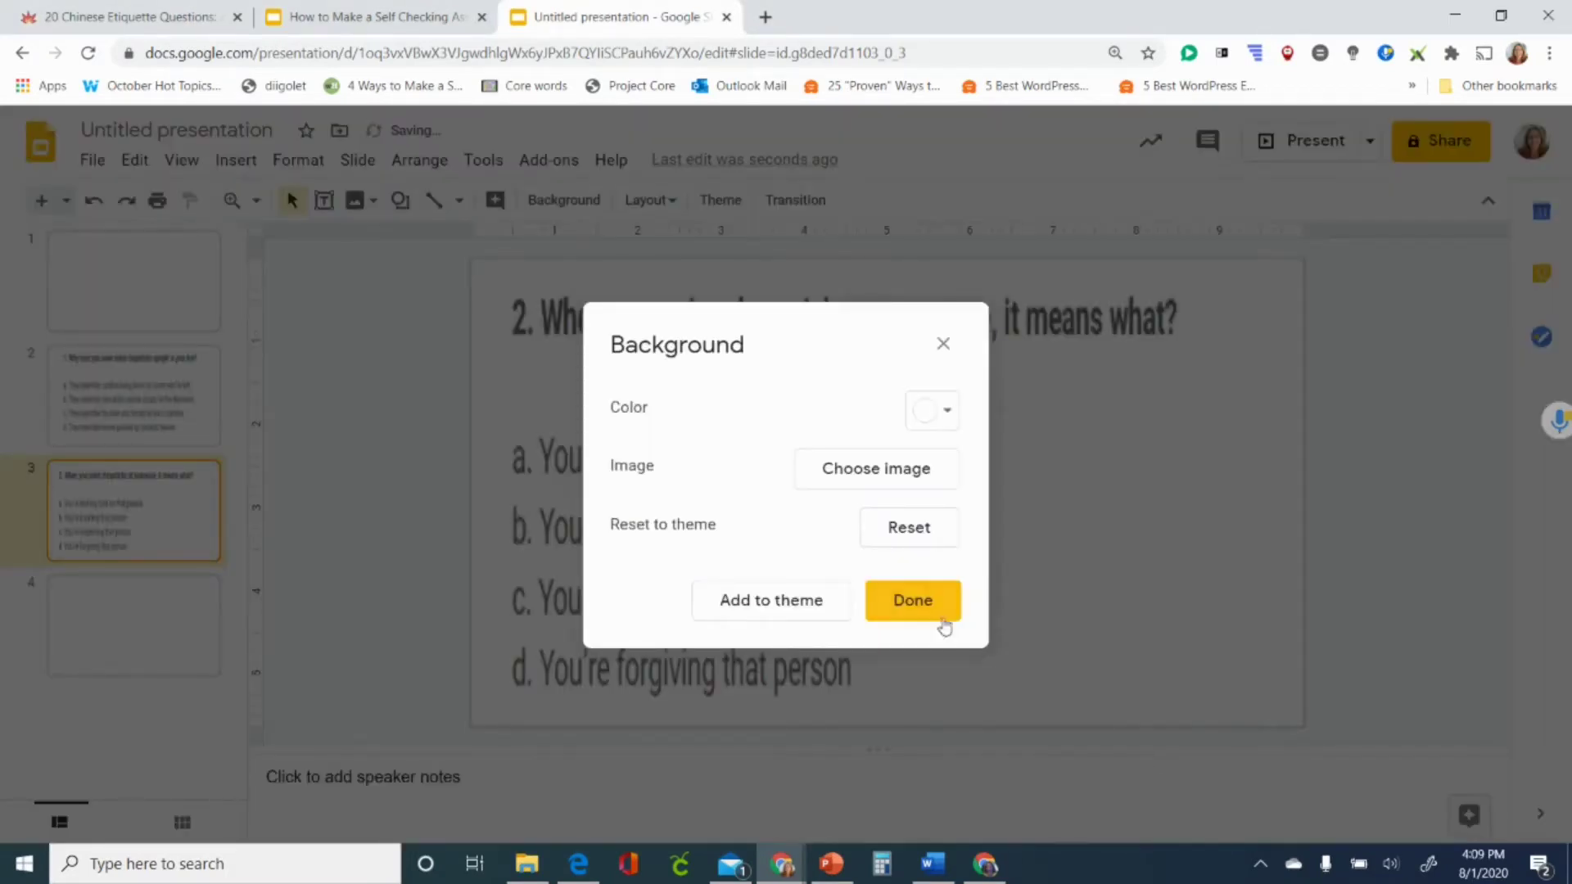
{"action": "left_click", "coordinate": [944, 626]}
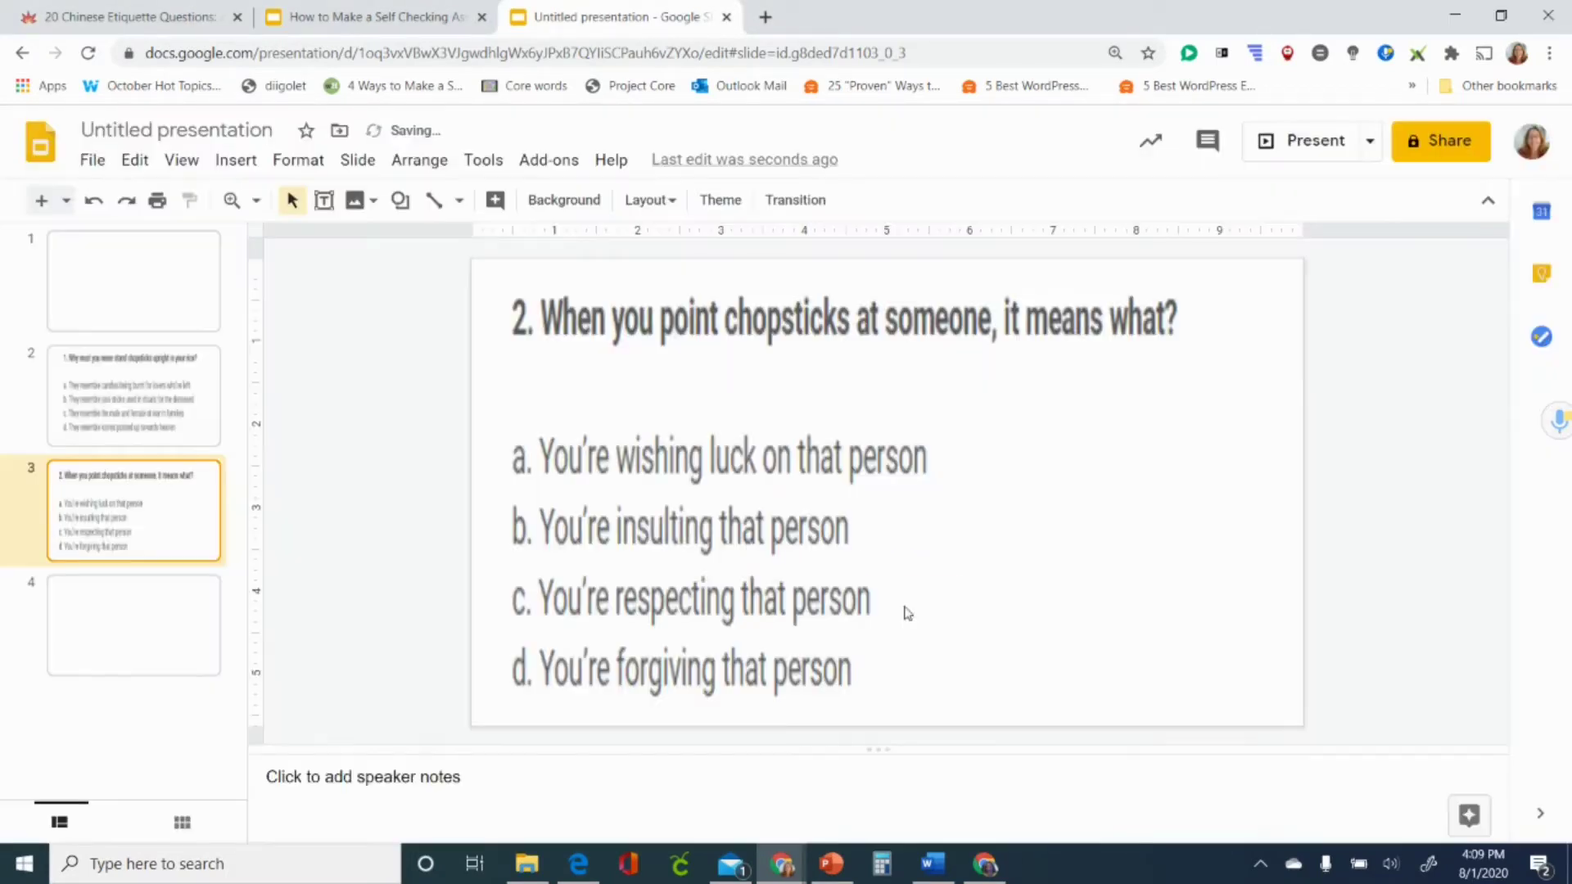
Set slide 4's background to the 'q3 chinese' image.
{"action": "left_click", "coordinate": [178, 614]}
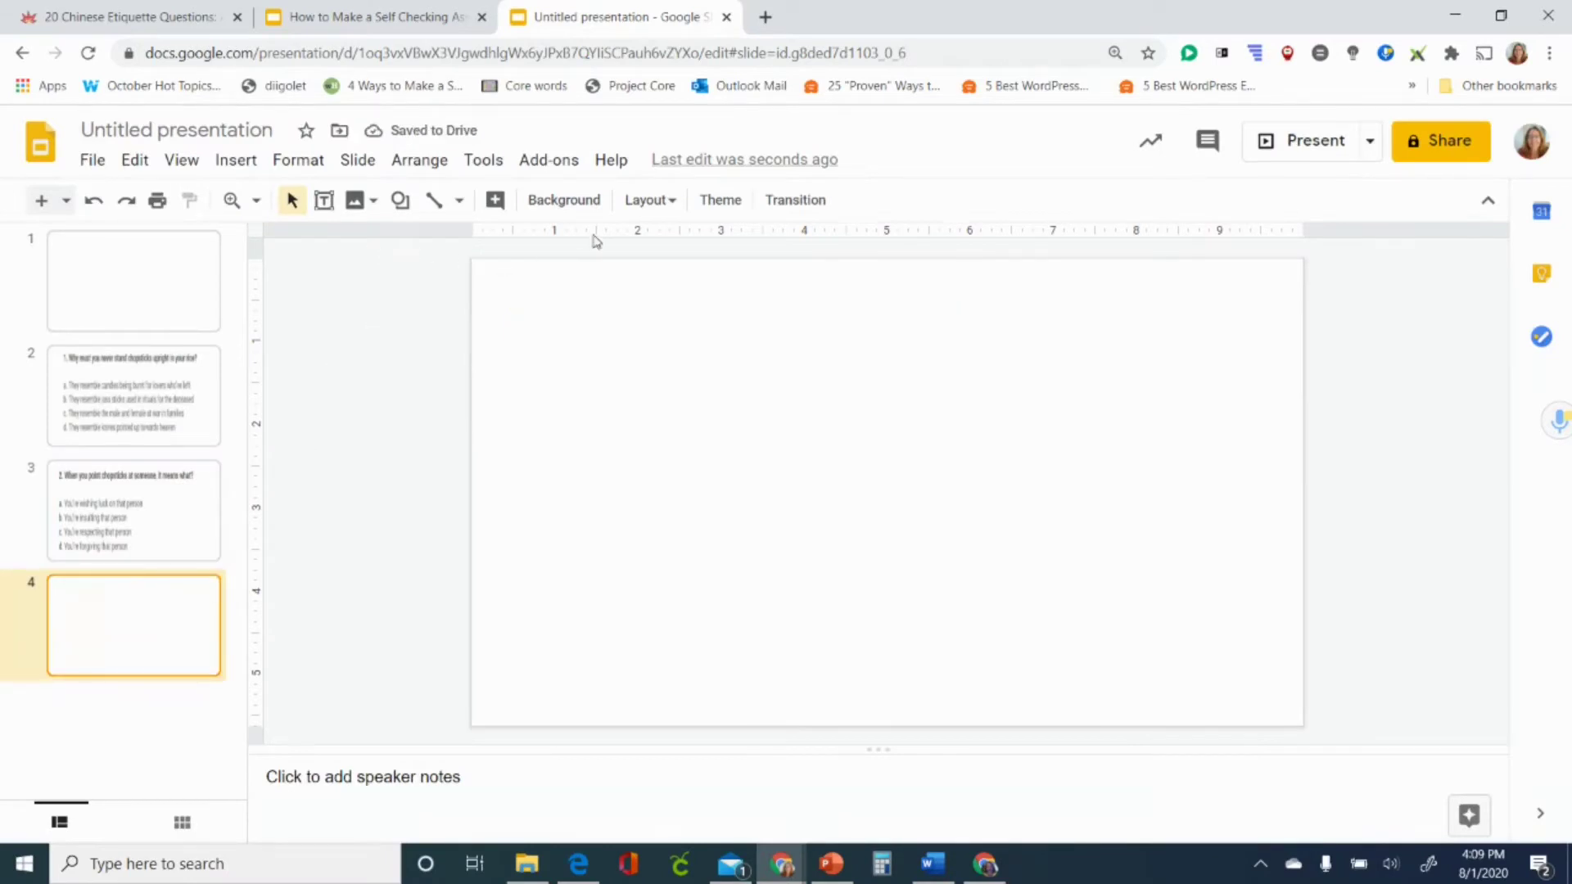
{"action": "left_click", "coordinate": [564, 201]}
{"action": "left_click", "coordinate": [839, 479]}
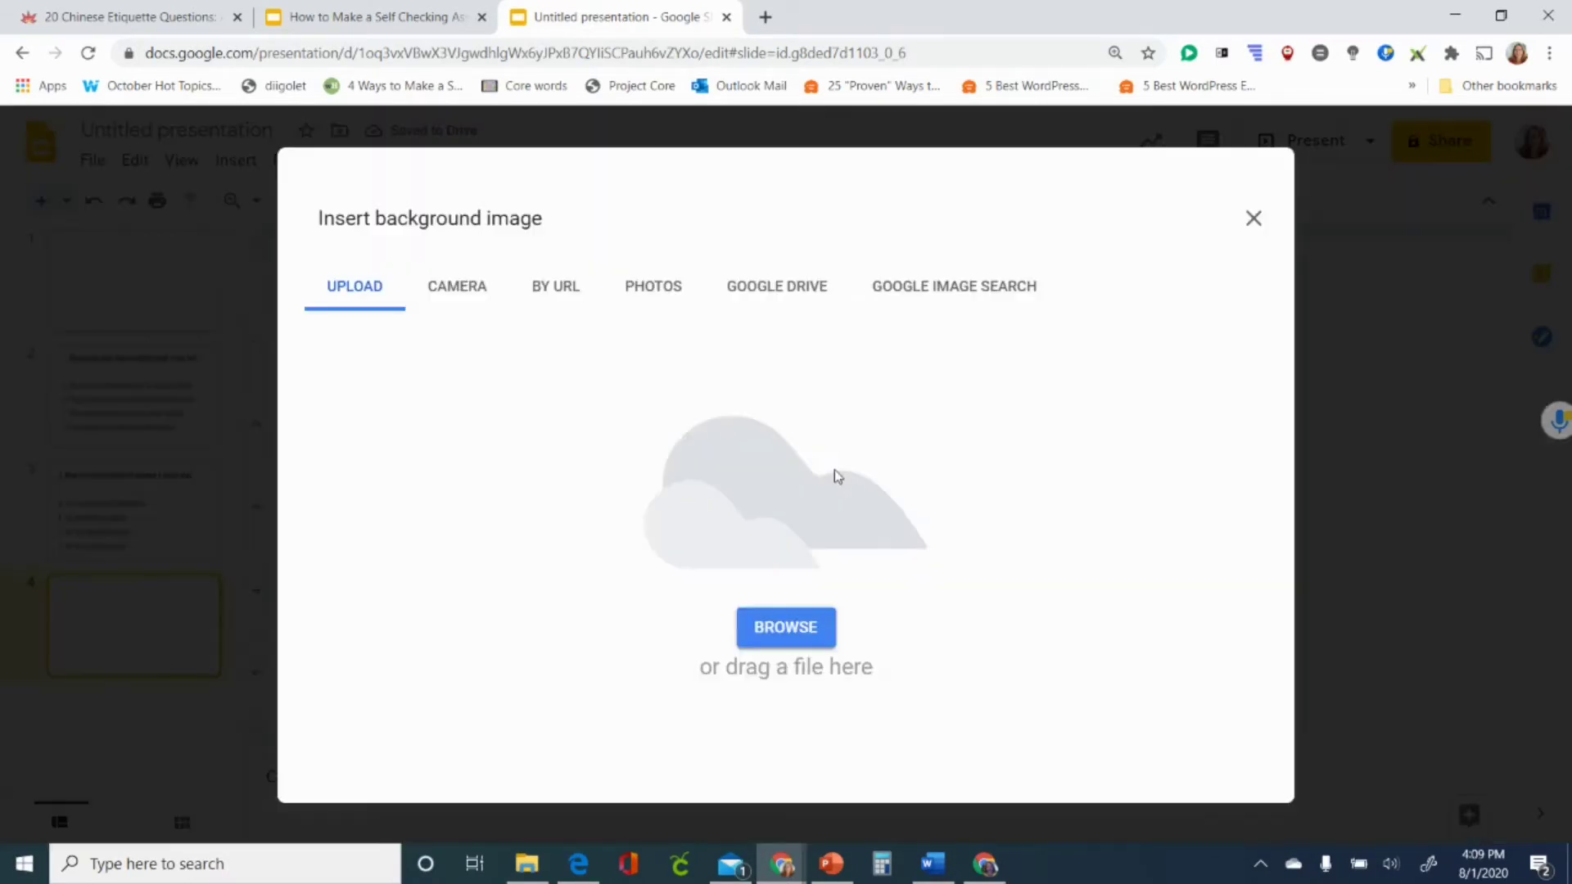
{"action": "left_click", "coordinate": [771, 622]}
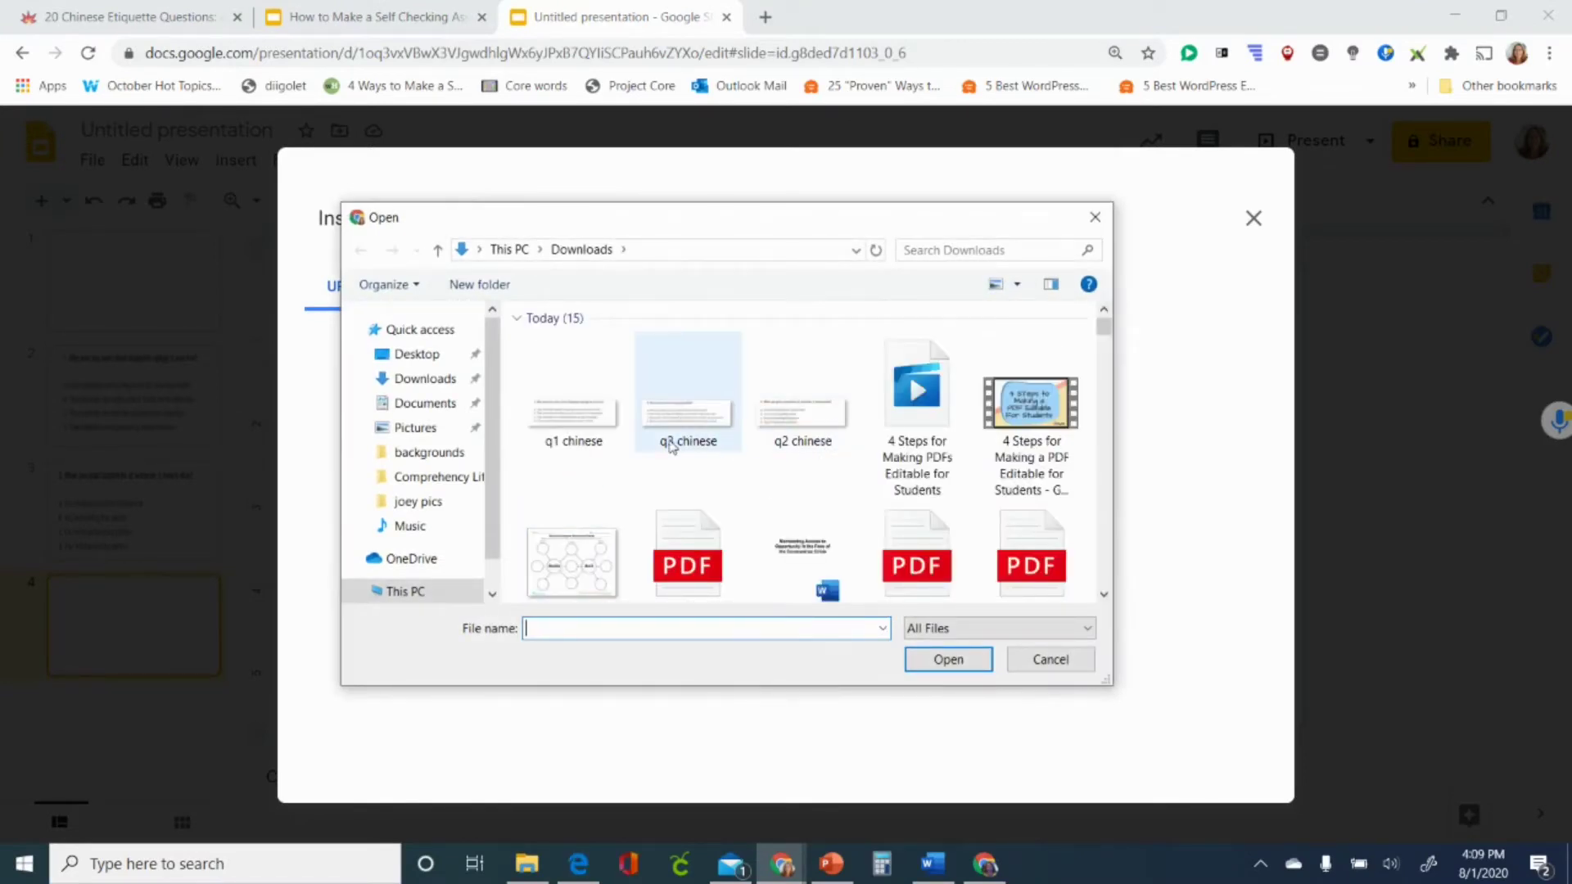
{"action": "left_click", "coordinate": [674, 440]}
{"action": "left_click", "coordinate": [929, 663]}
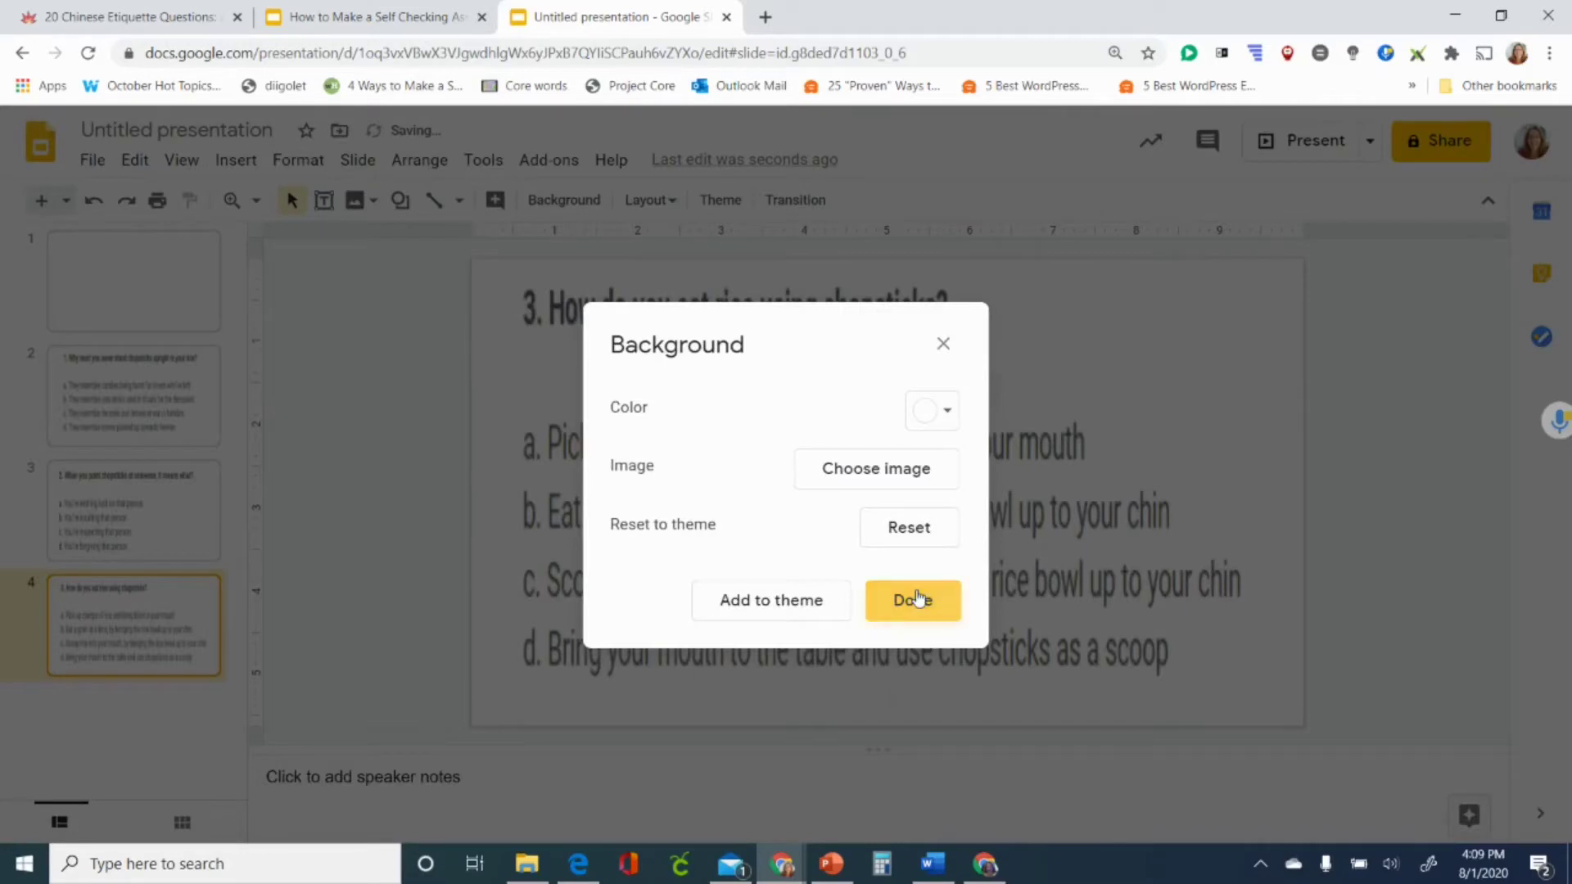
{"action": "left_click", "coordinate": [916, 597]}
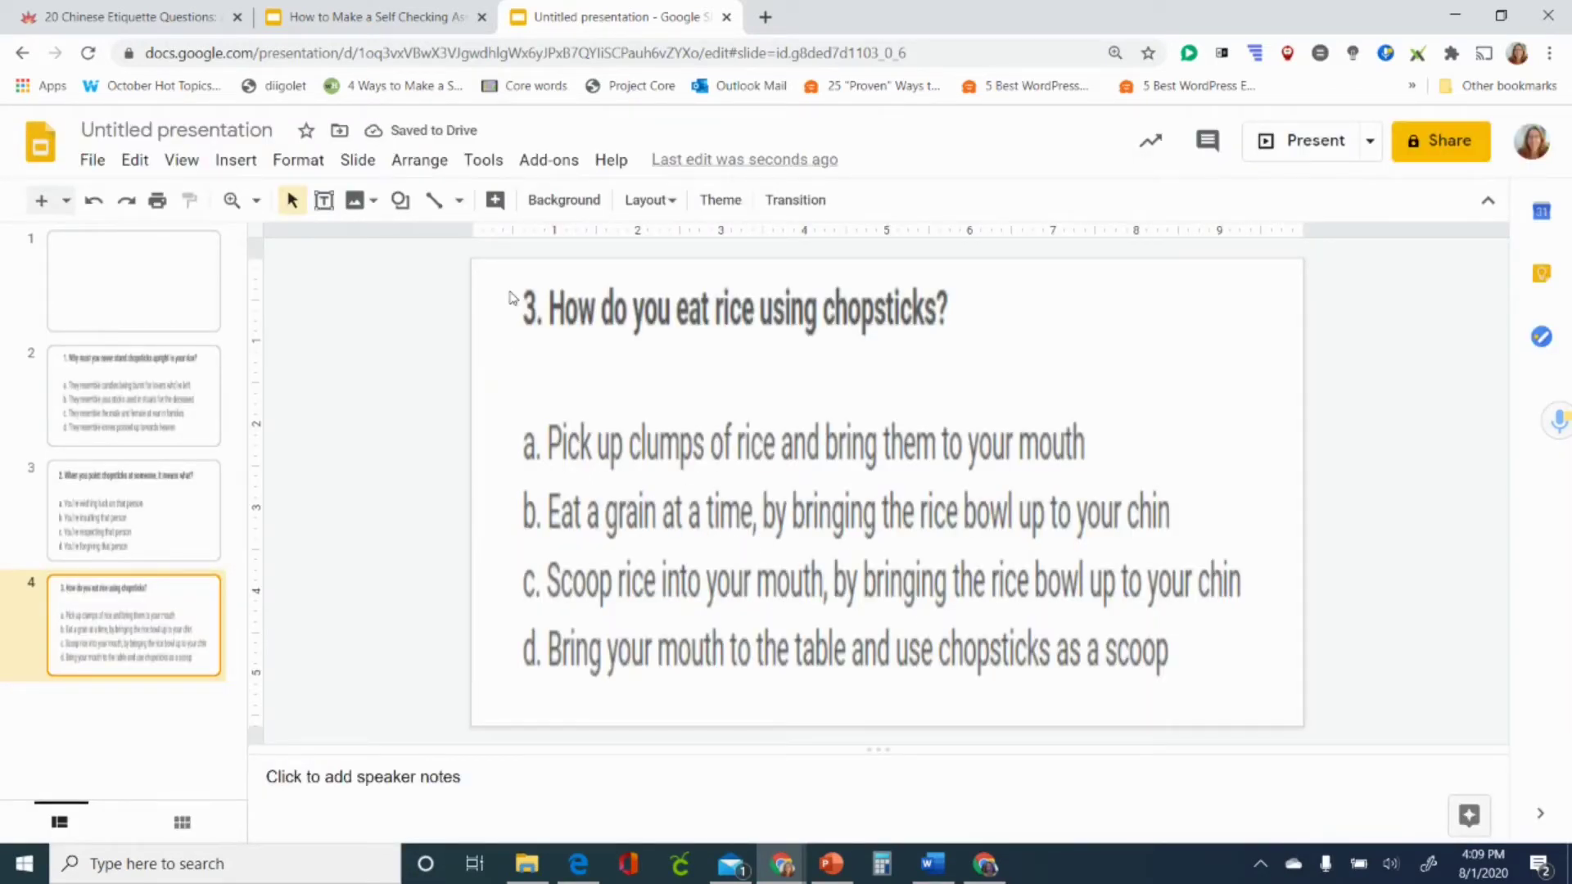
{"action": "left_click", "coordinate": [158, 411]}
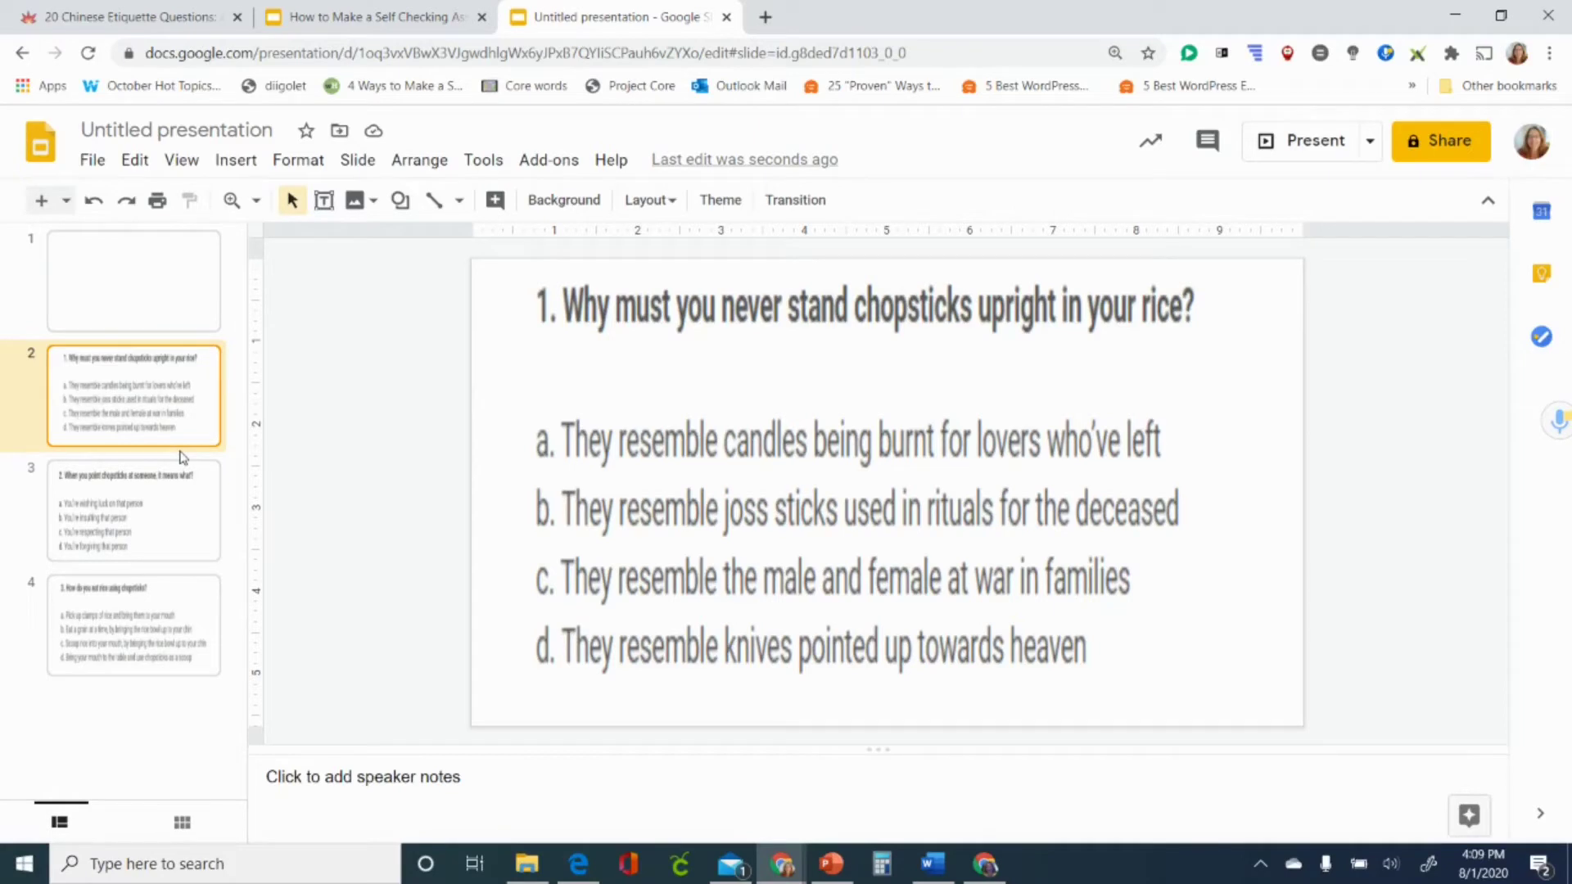
Insert one blank slide directly after the question 1 slide.
{"action": "left_click", "coordinate": [66, 200]}
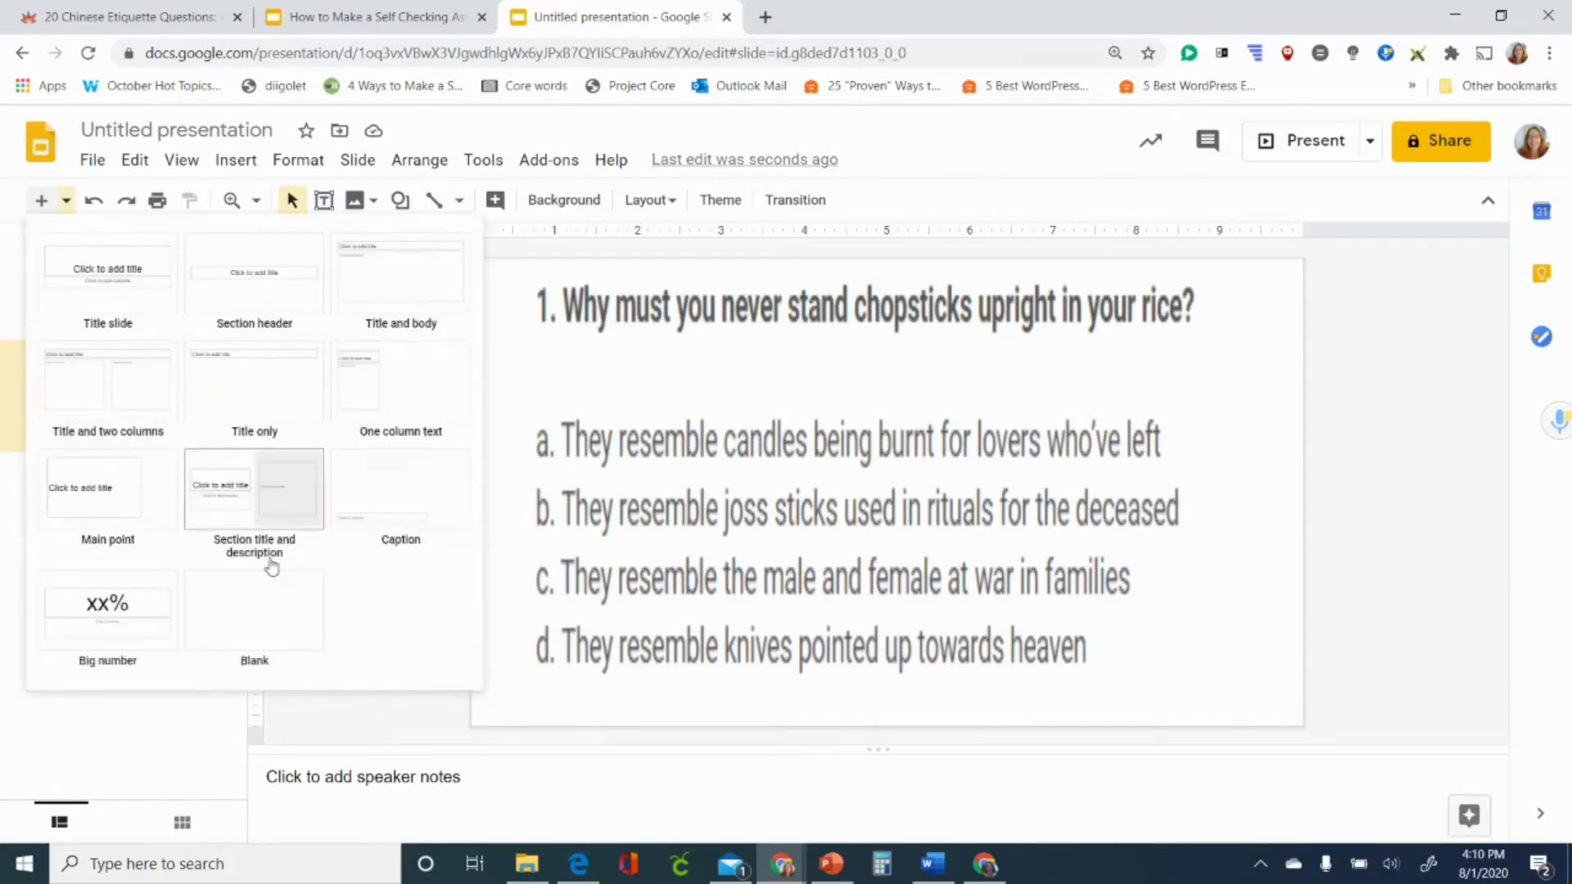
{"action": "left_click", "coordinate": [254, 610]}
{"action": "left_click", "coordinate": [66, 201]}
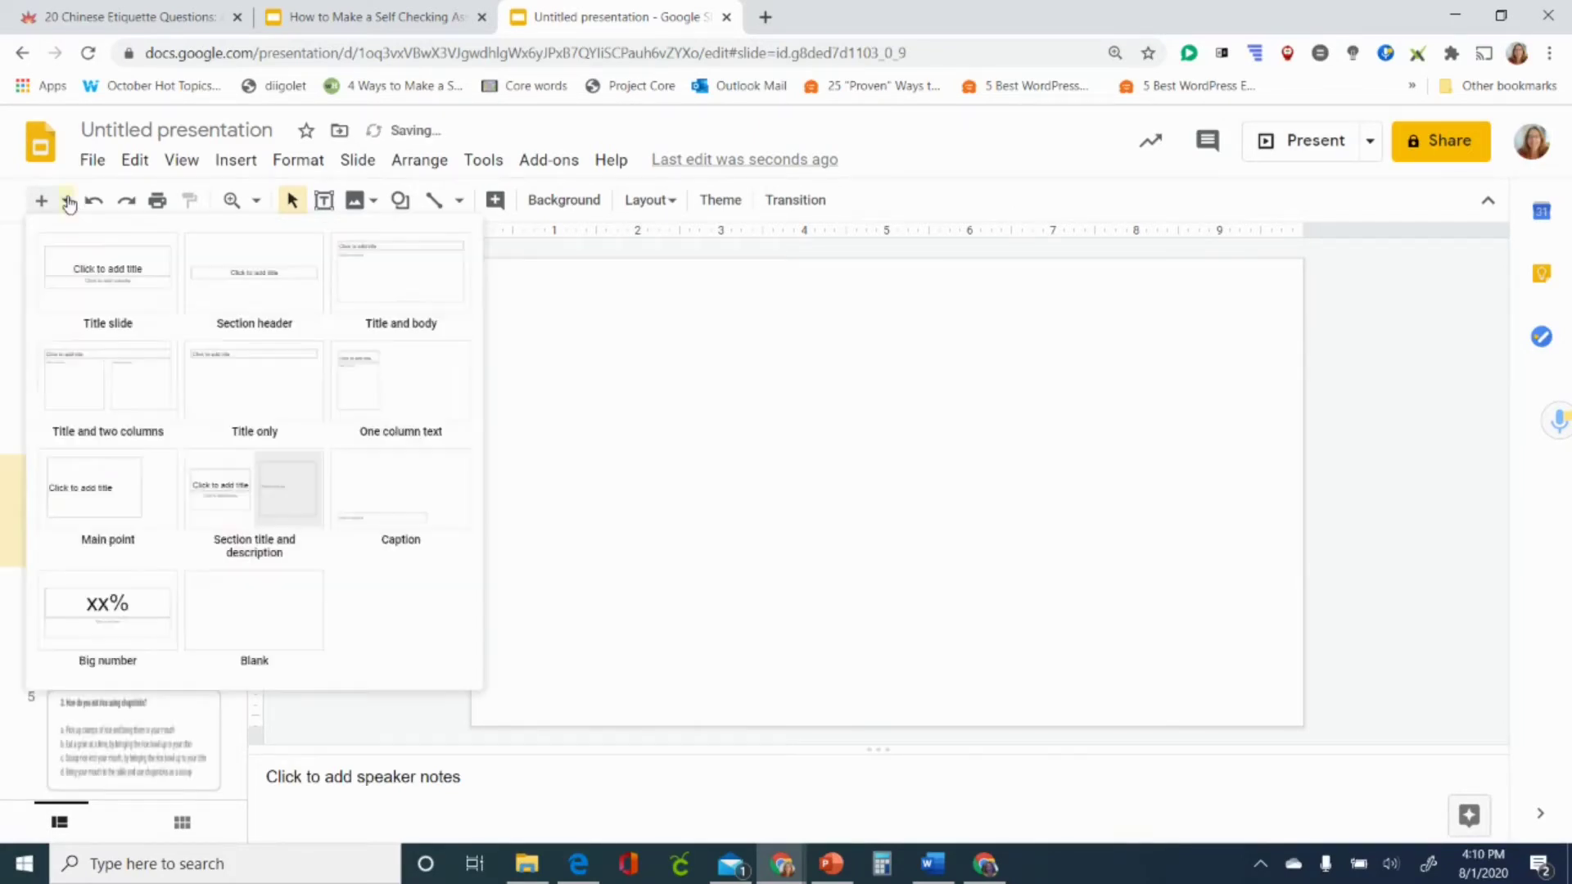
{"action": "left_click", "coordinate": [243, 614]}
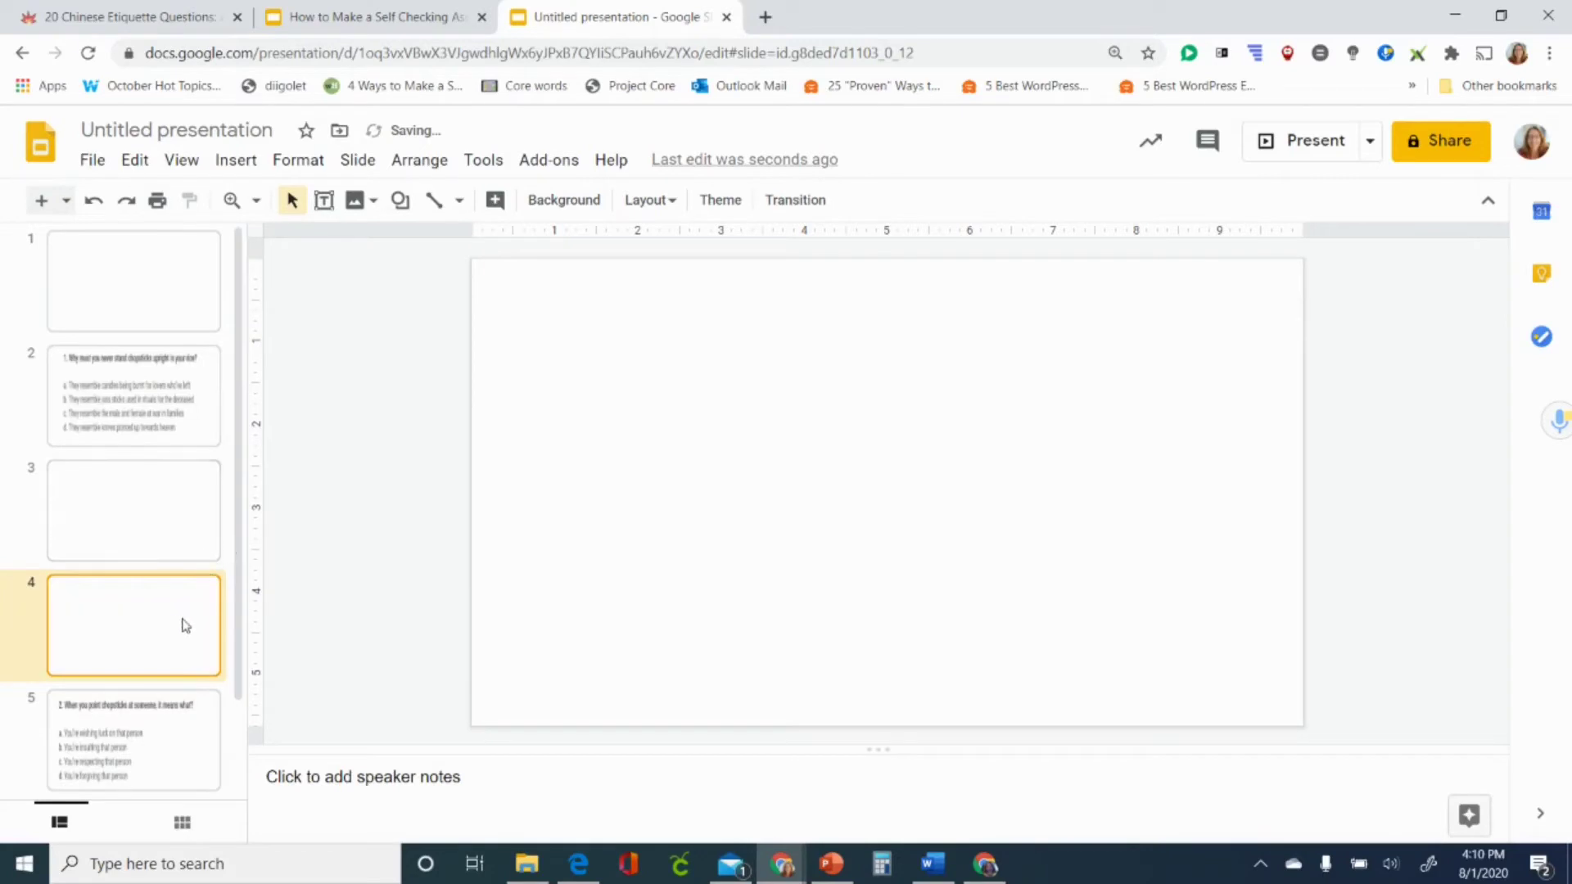
{"action": "key", "text": "Delete"}
{"action": "left_click", "coordinate": [159, 555]}
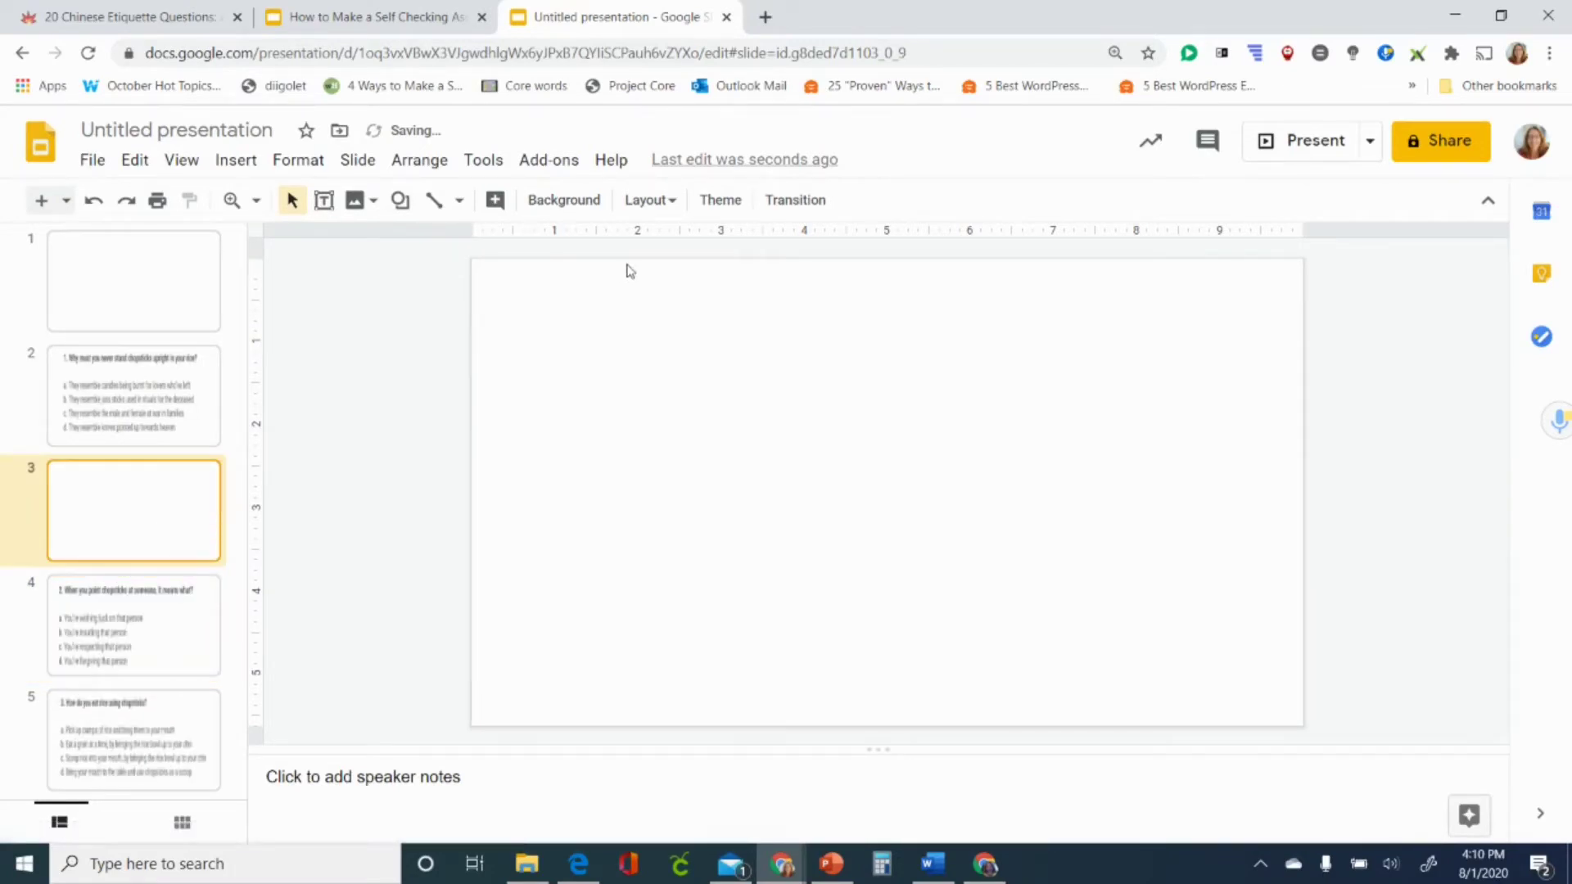
Give the new slide 3 a solid light green background.
{"action": "left_click", "coordinate": [562, 214]}
{"action": "left_click", "coordinate": [904, 481]}
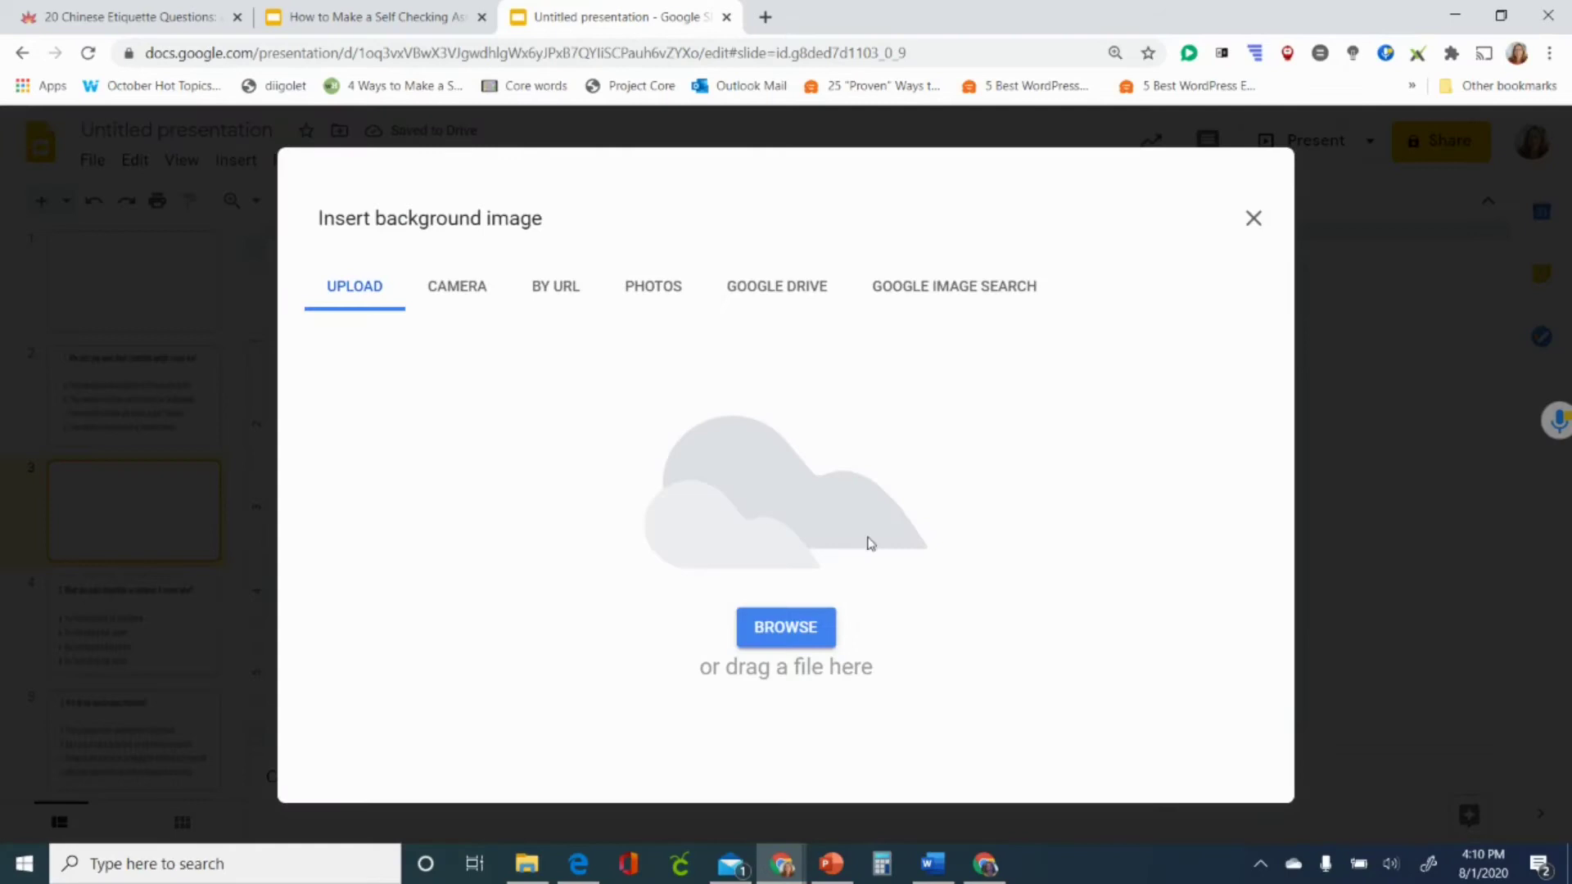
{"action": "left_click", "coordinate": [1250, 219]}
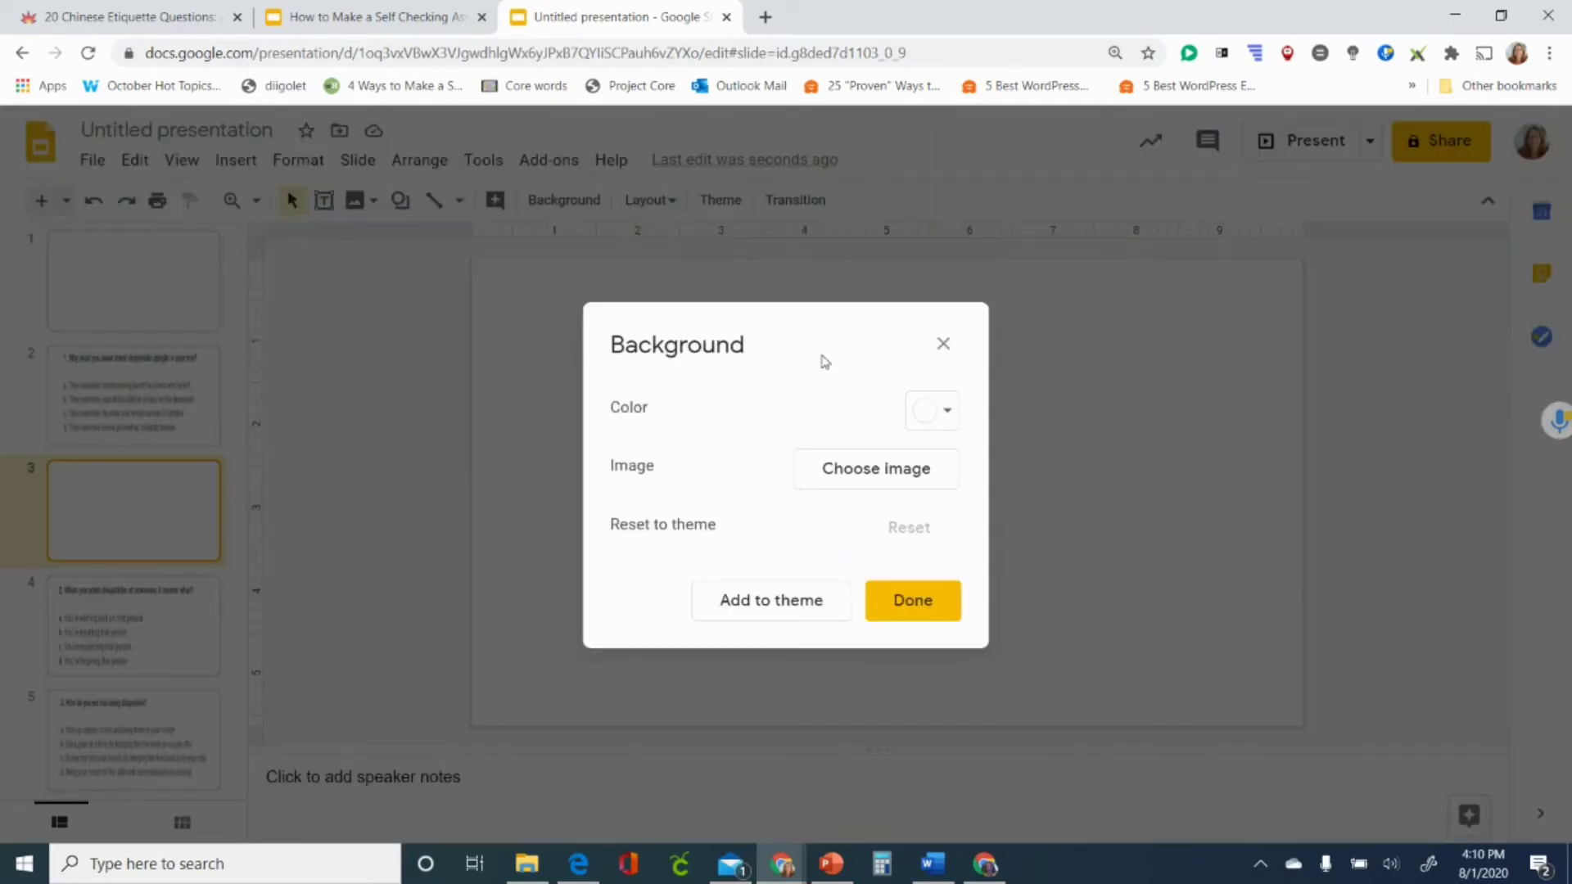
{"action": "left_click", "coordinate": [944, 410]}
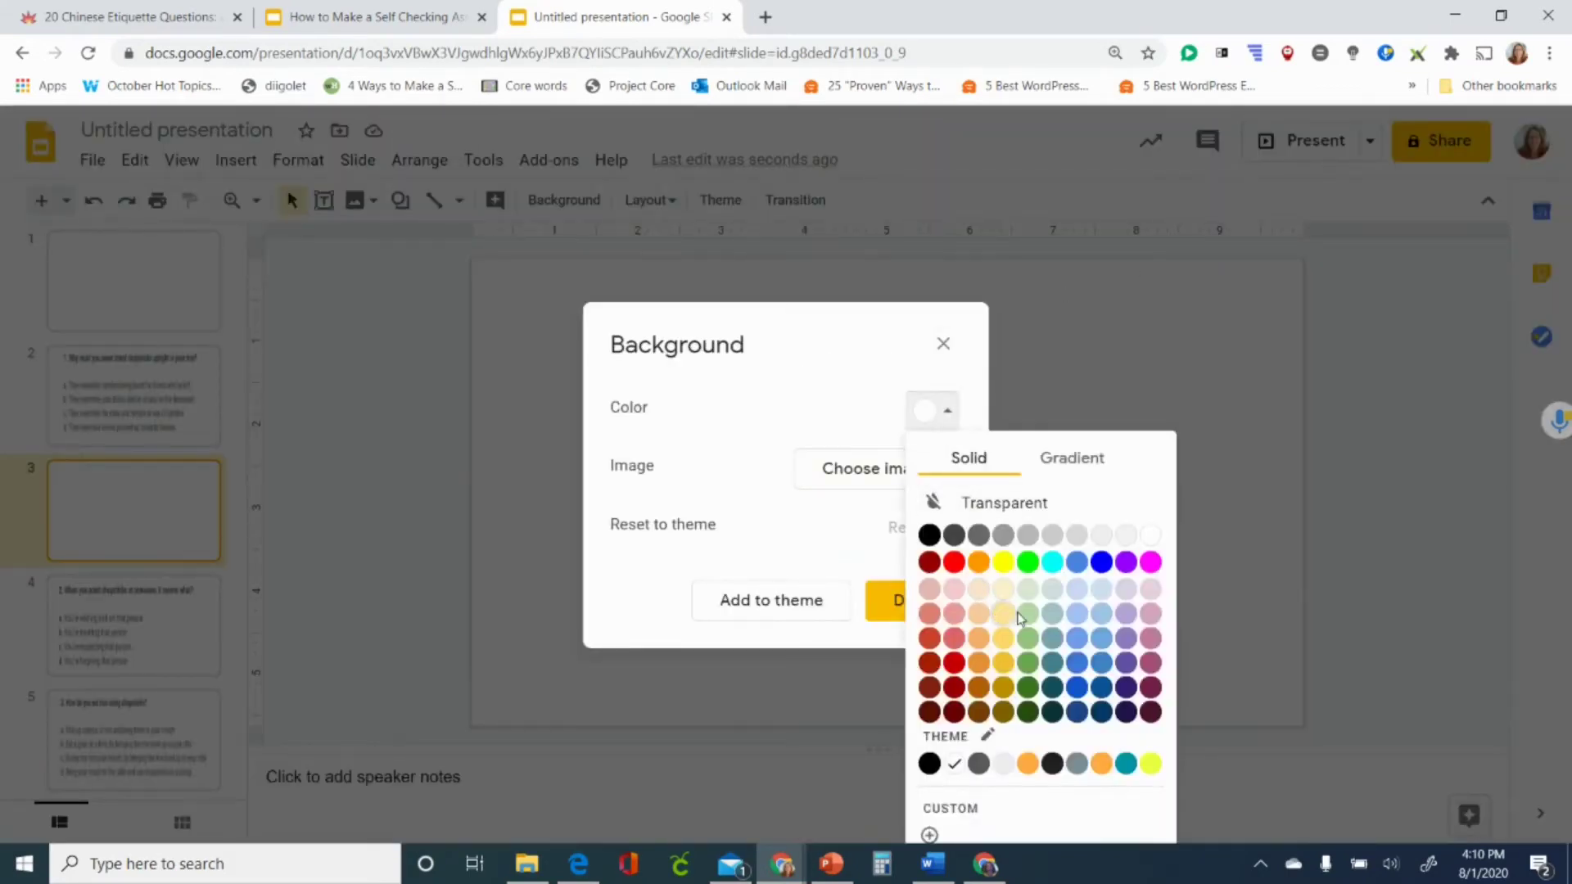
{"action": "left_click", "coordinate": [1029, 638]}
{"action": "left_click", "coordinate": [915, 606]}
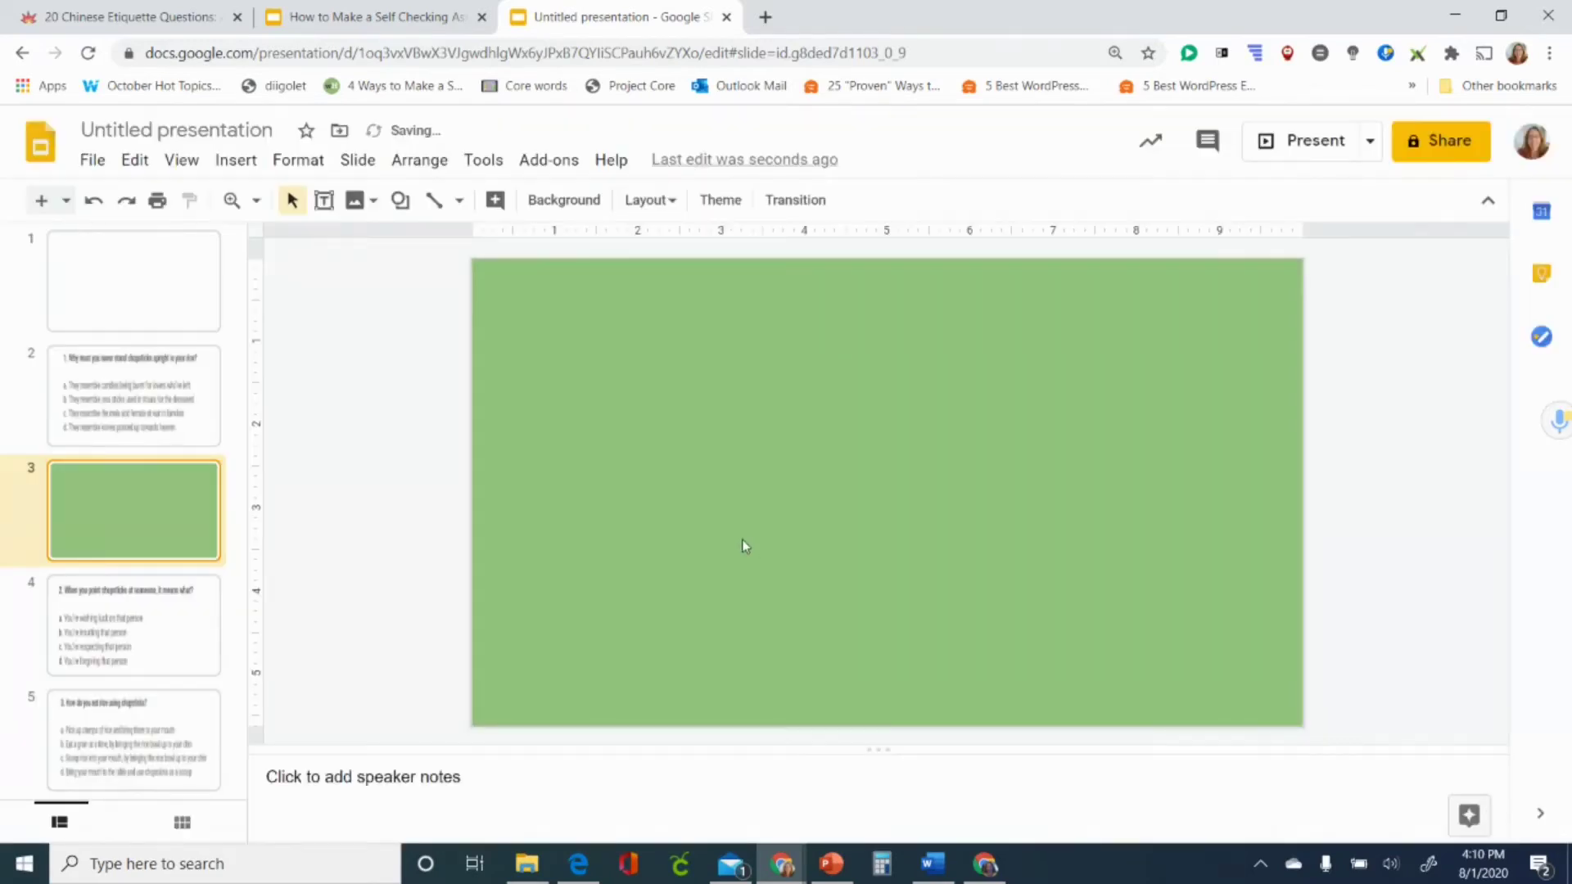
Add a text box reading 'Great job! You are correct.' / 'Click below to go to the next question'.
{"action": "left_click", "coordinate": [324, 200]}
{"action": "left_click", "coordinate": [595, 338]}
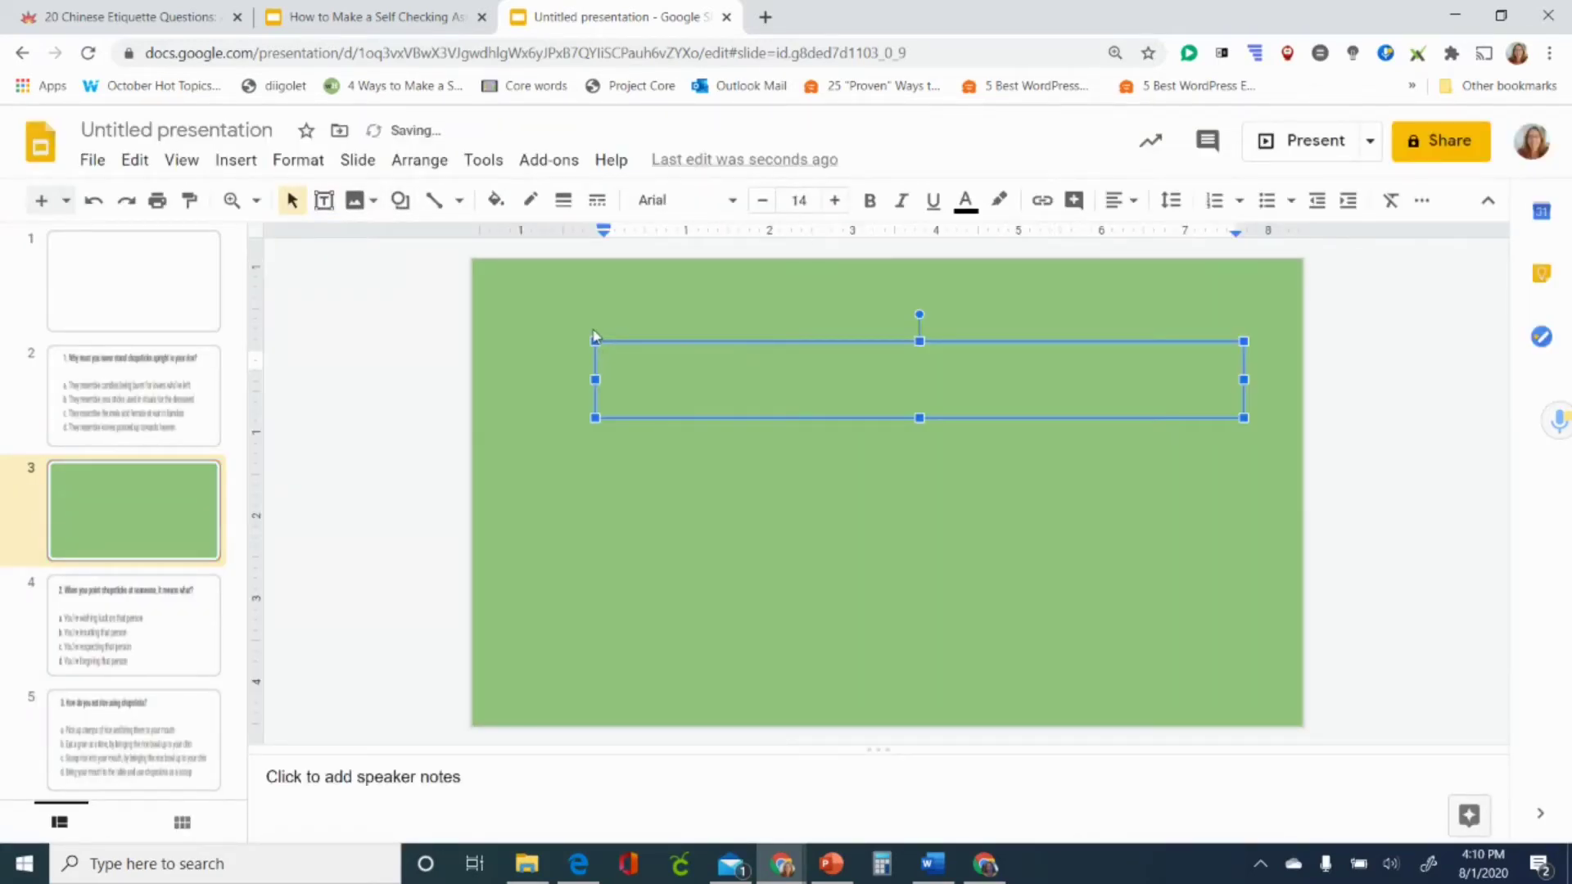
{"action": "type", "text": "Great job!  Your"}
{"action": "key", "text": "BackSpace"}
{"action": "key", "text": "BackSpace"}
{"action": "type", "text": "are "}
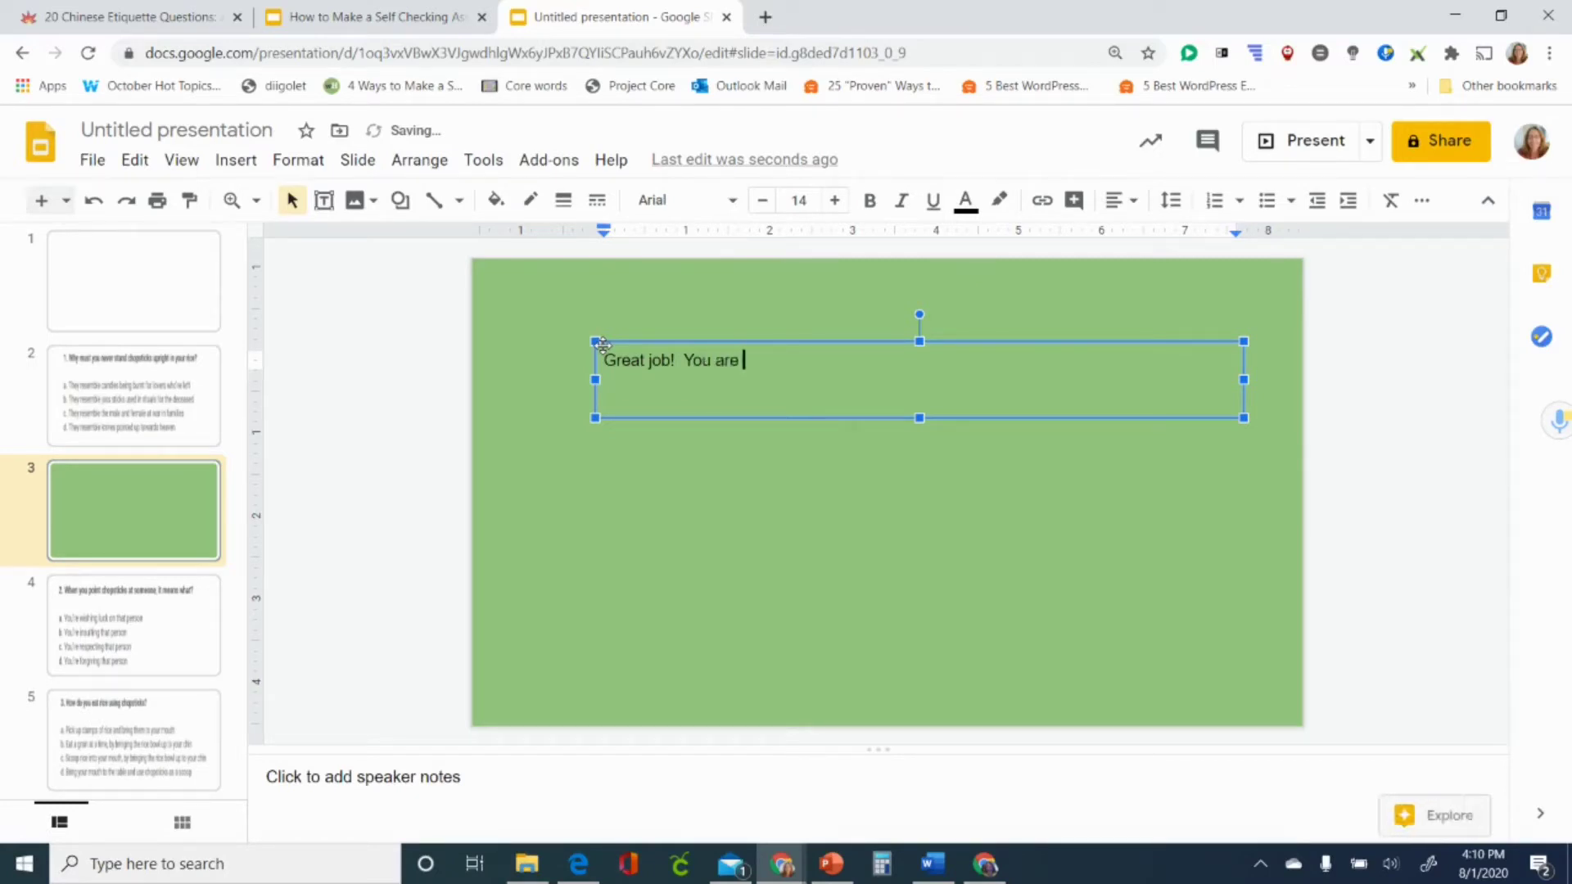
{"action": "type", "text": "C"}
{"action": "key", "text": "BackSpace"}
{"action": "type", "text": "correct."}
{"action": "key", "text": "Return"}
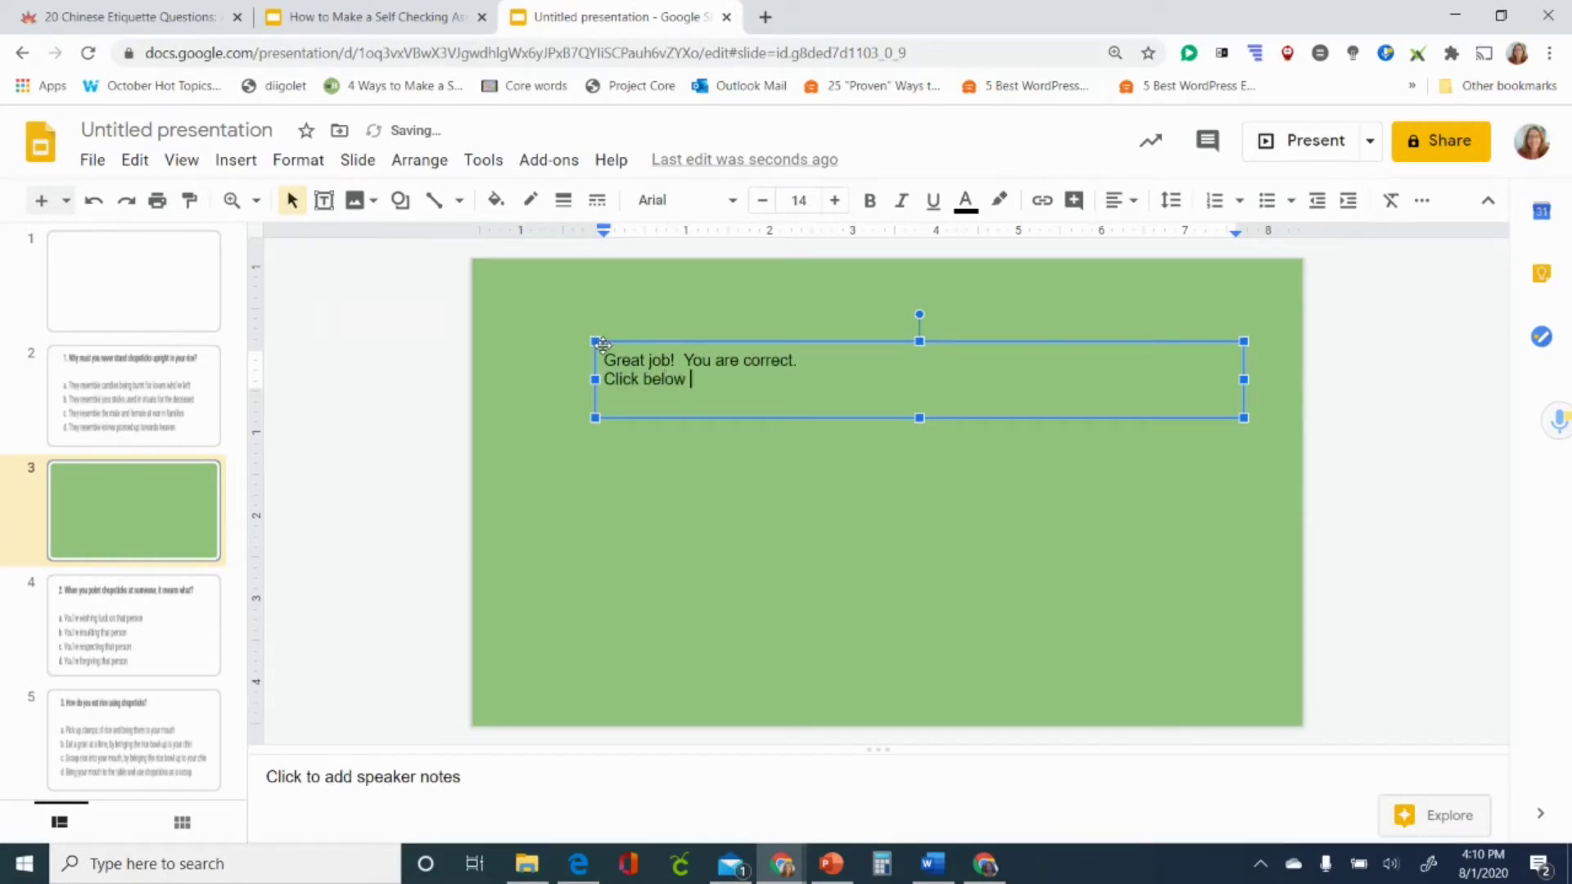
{"action": "type", "text": "Click below to go g"}
{"action": "key", "text": "BackSpace"}
{"action": "type", "text": "to the next question."}
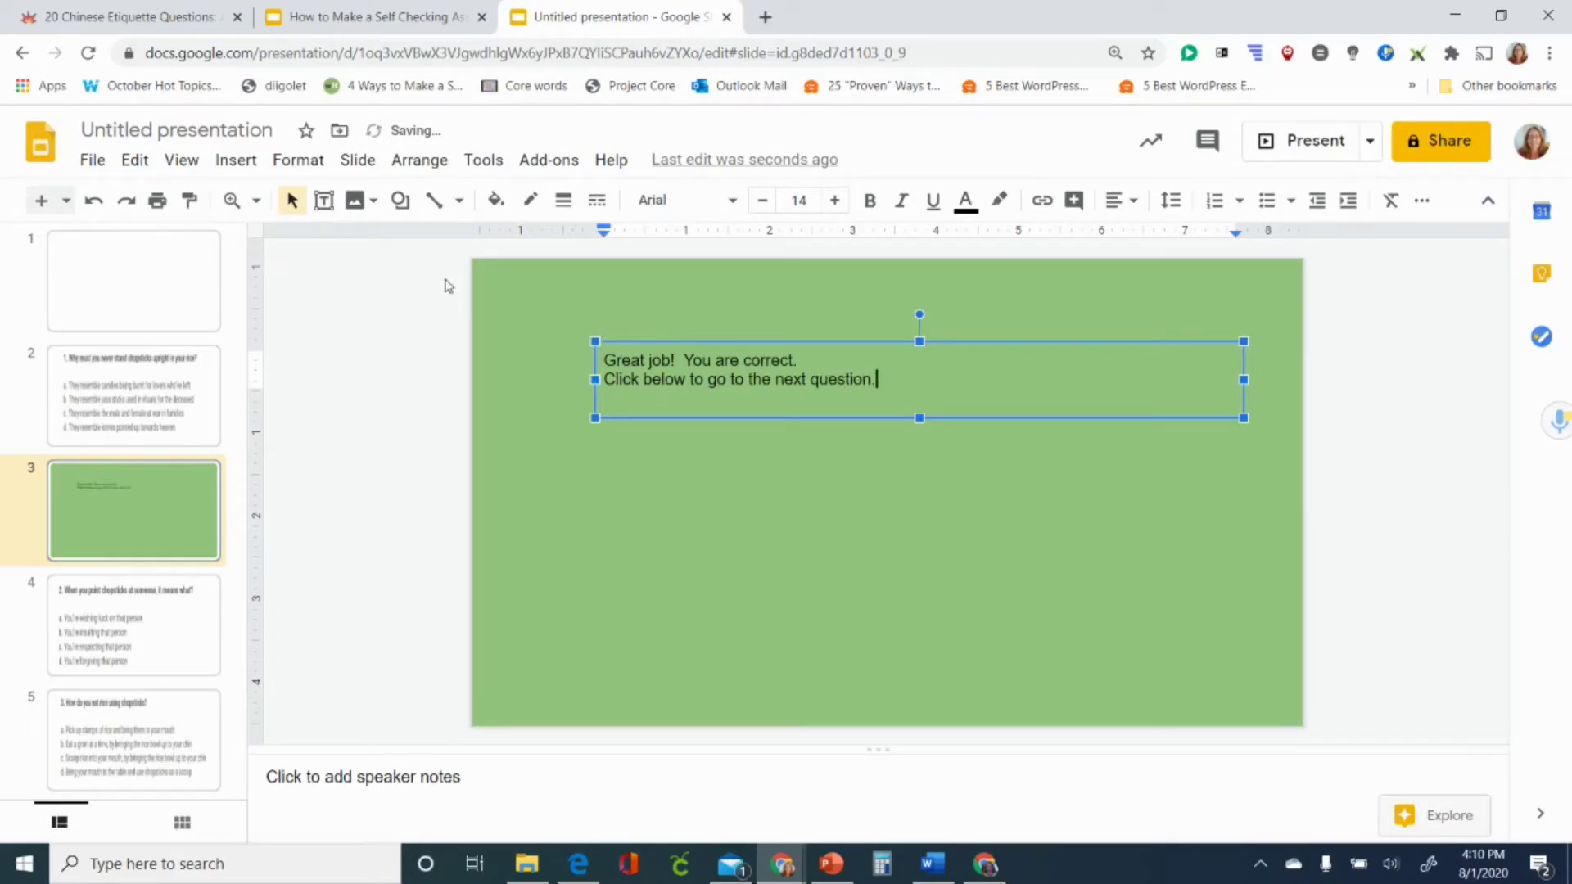
Make the feedback text 48 pt, center its lines, and move the box to the slide centre.
{"action": "left_click", "coordinate": [604, 360]}
{"action": "left_click", "coordinate": [798, 200]}
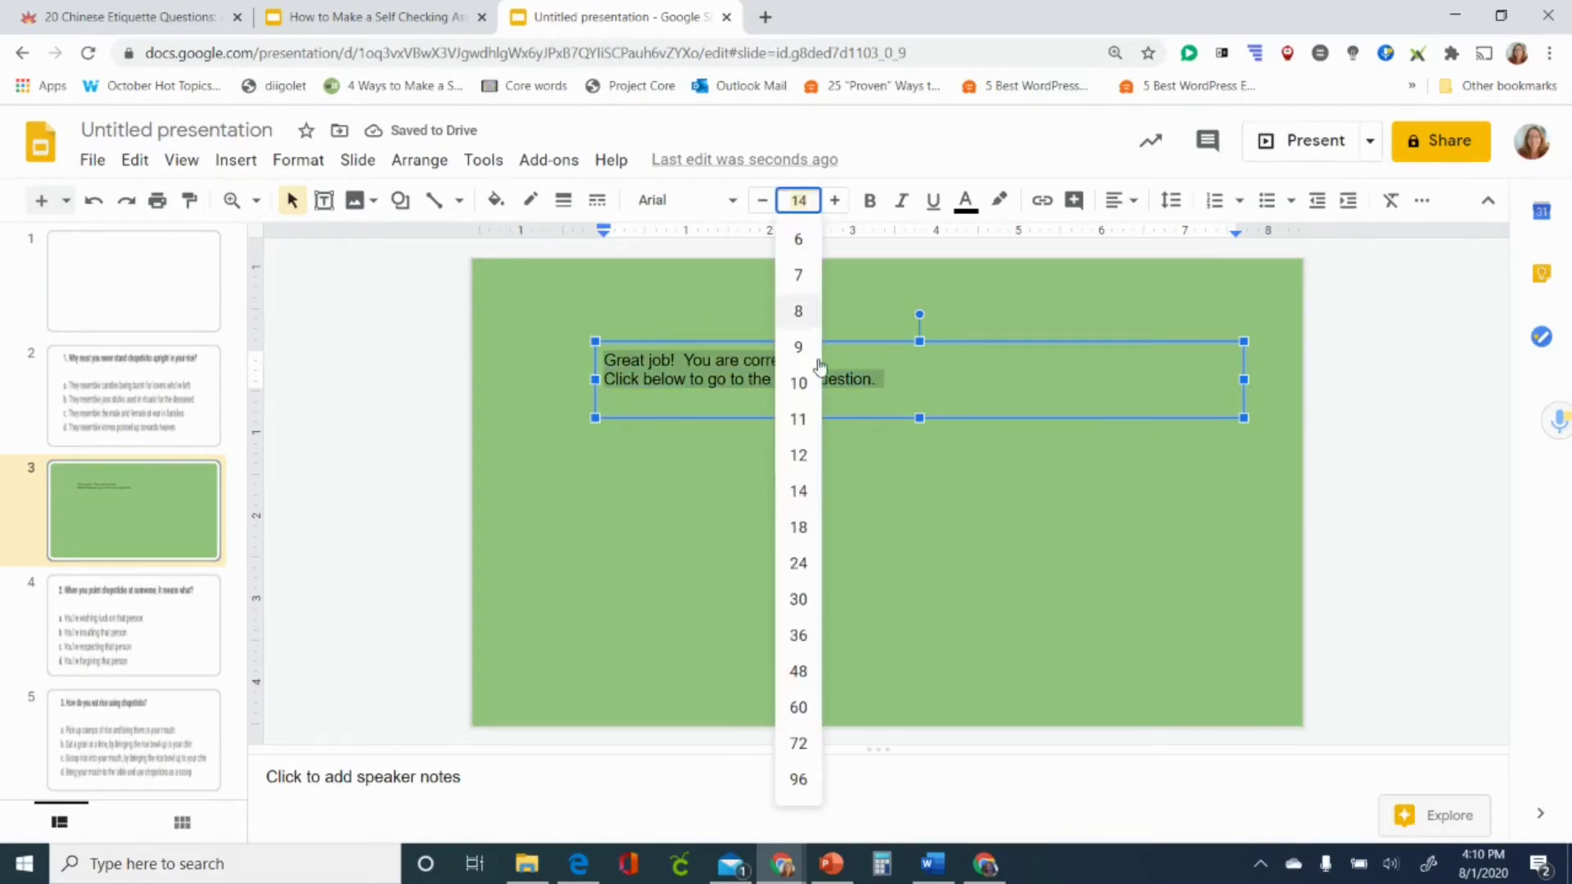
{"action": "left_click", "coordinate": [799, 672]}
{"action": "left_click", "coordinate": [799, 674]}
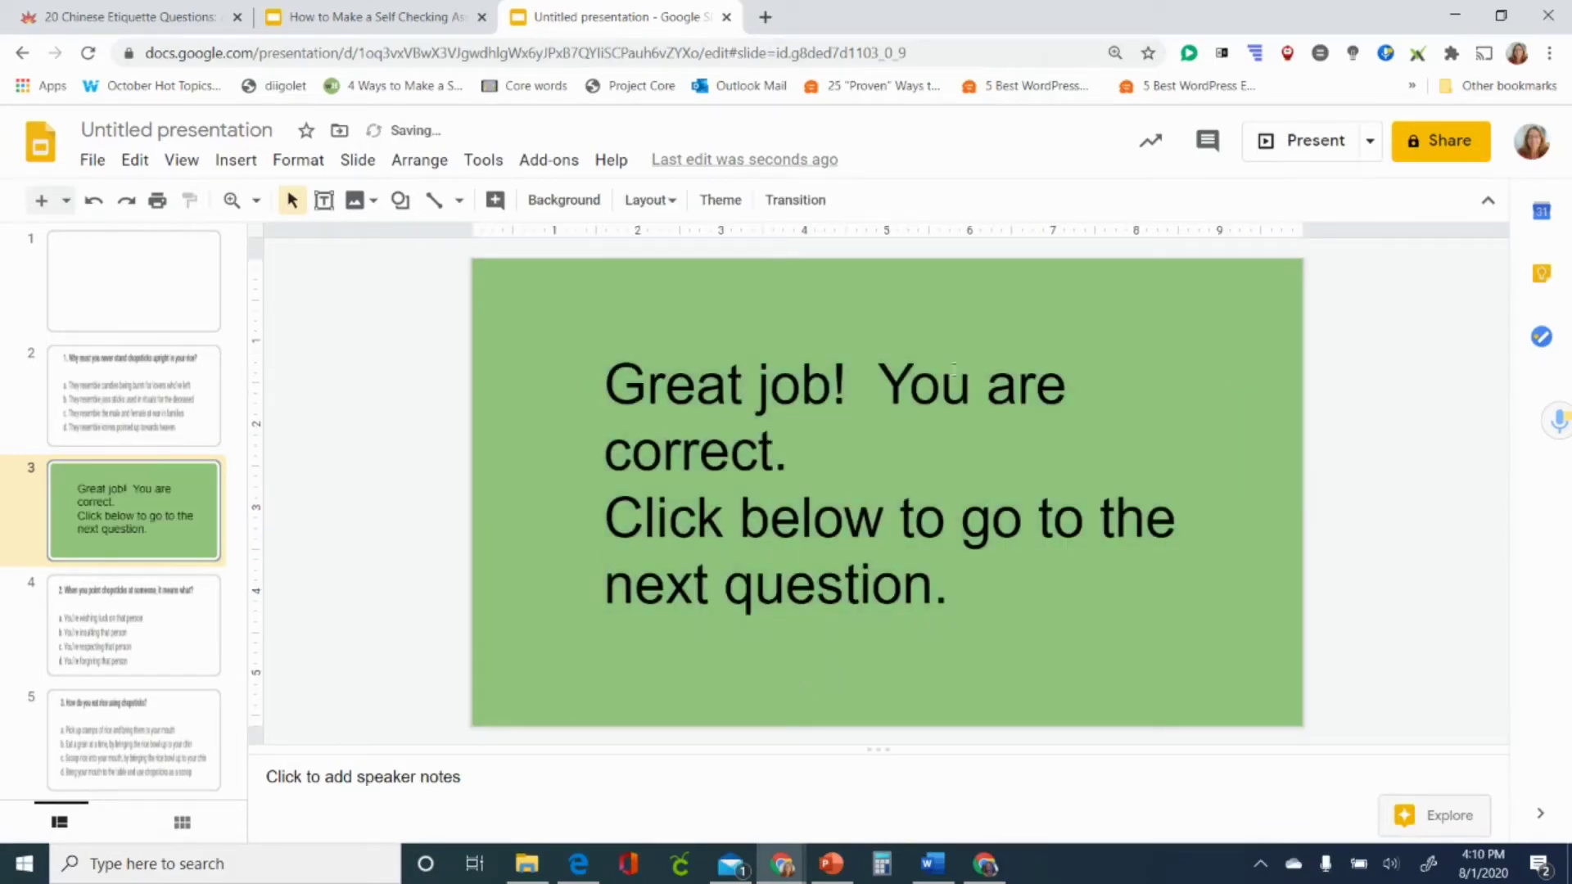
{"action": "left_click_drag", "start_coordinate": [606, 393], "coordinate": [925, 528]}
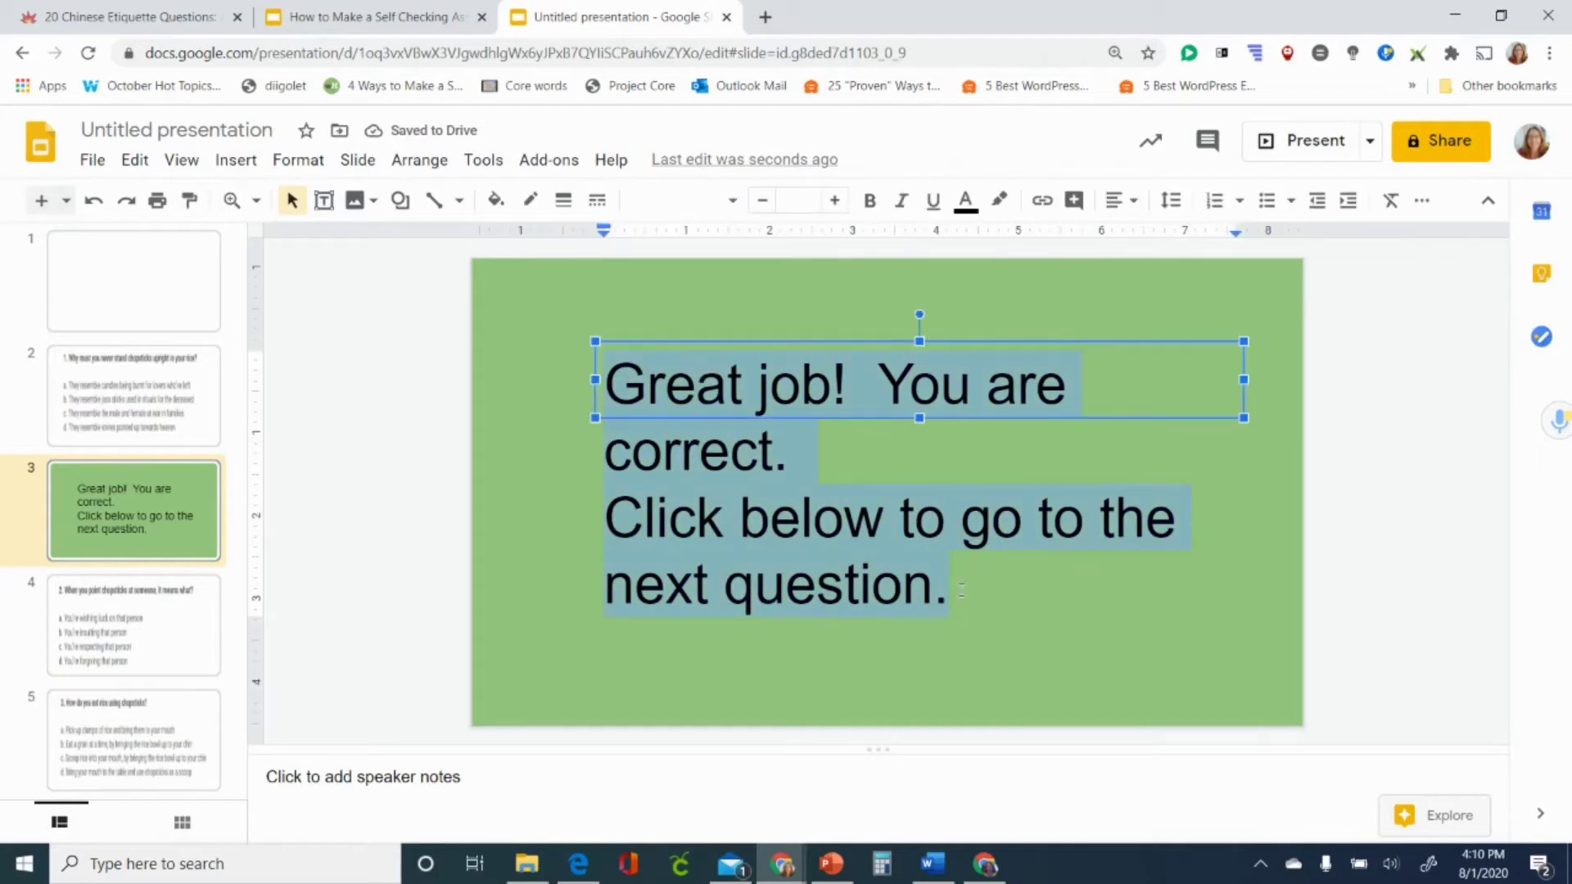
{"action": "left_click", "coordinate": [1120, 200]}
{"action": "left_click", "coordinate": [1146, 235]}
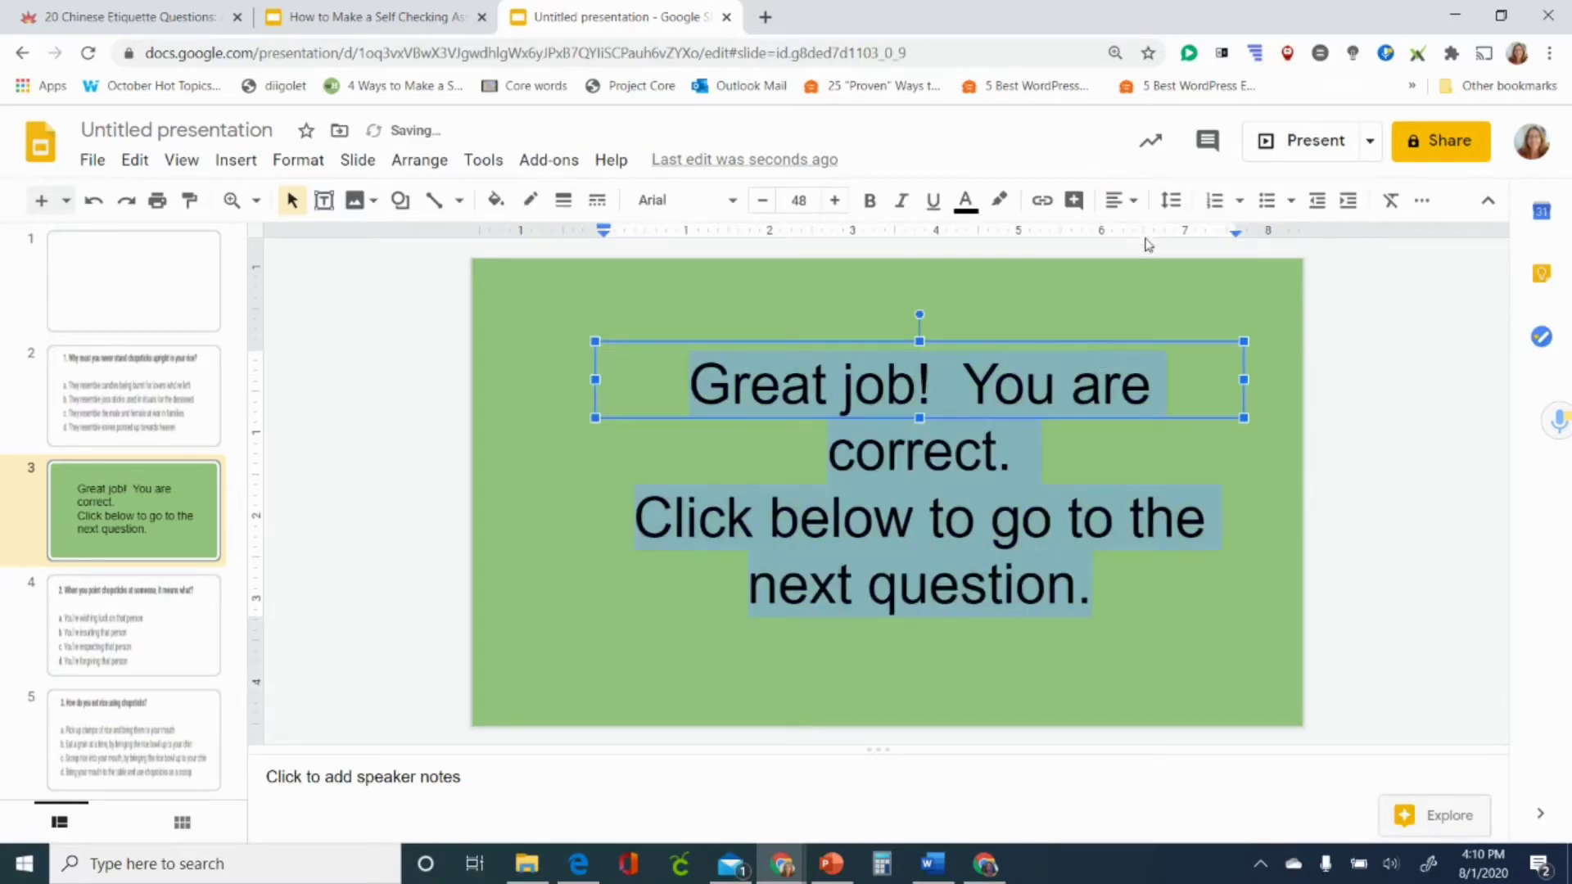
{"action": "left_click_drag", "start_coordinate": [872, 344], "coordinate": [839, 345]}
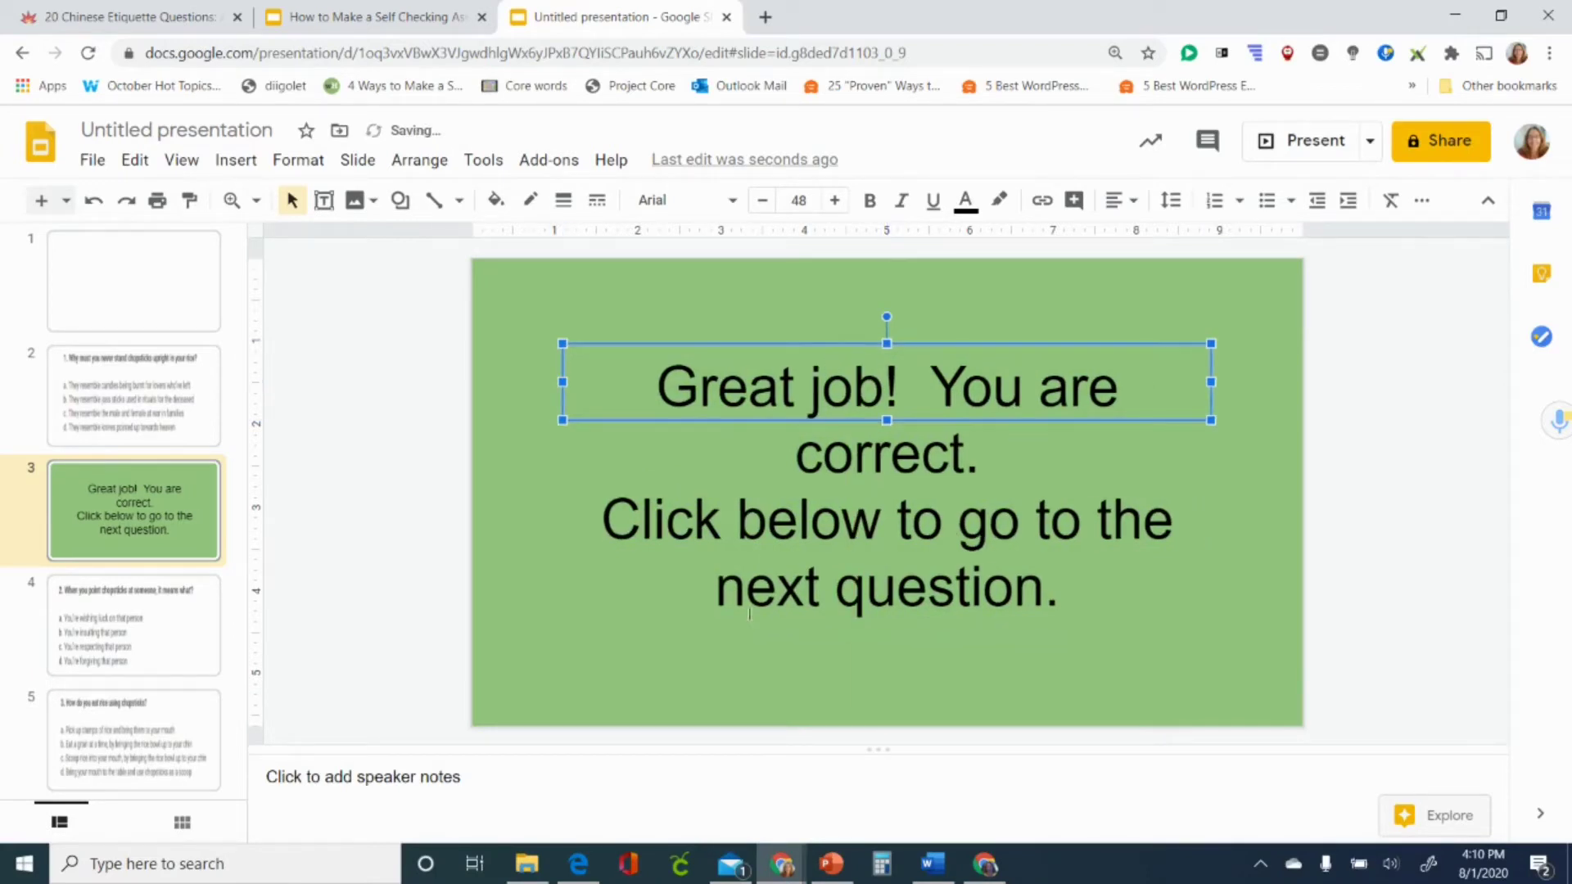
{"action": "left_click", "coordinate": [744, 647]}
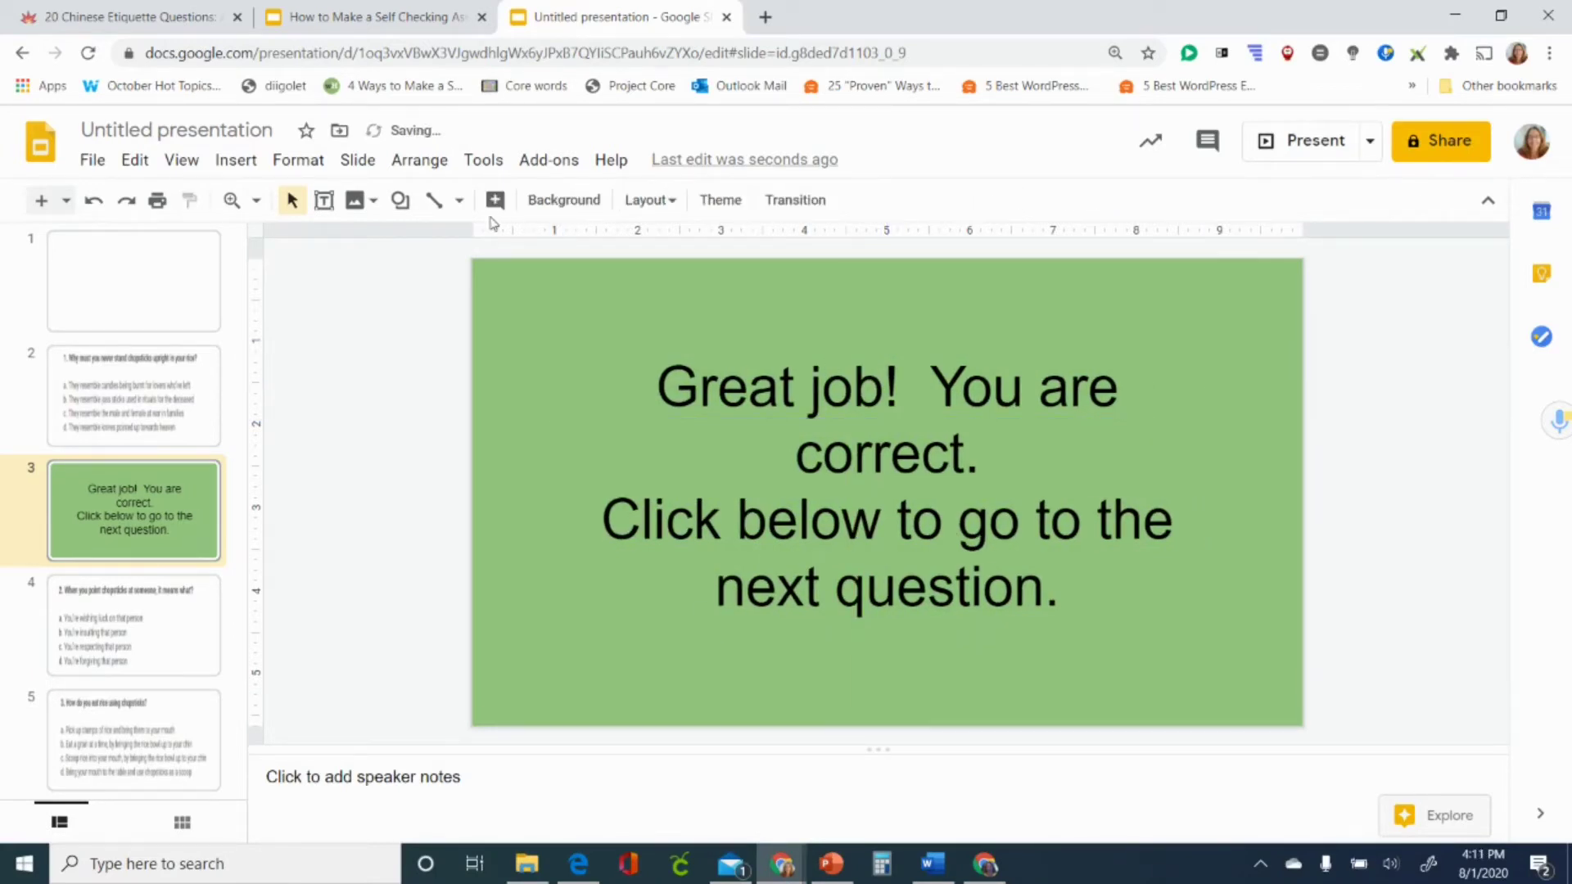
Draw a rounded rectangle below the message and type 'Click Here' in it.
{"action": "left_click", "coordinate": [400, 199]}
{"action": "mouse_move", "coordinate": [489, 245]}
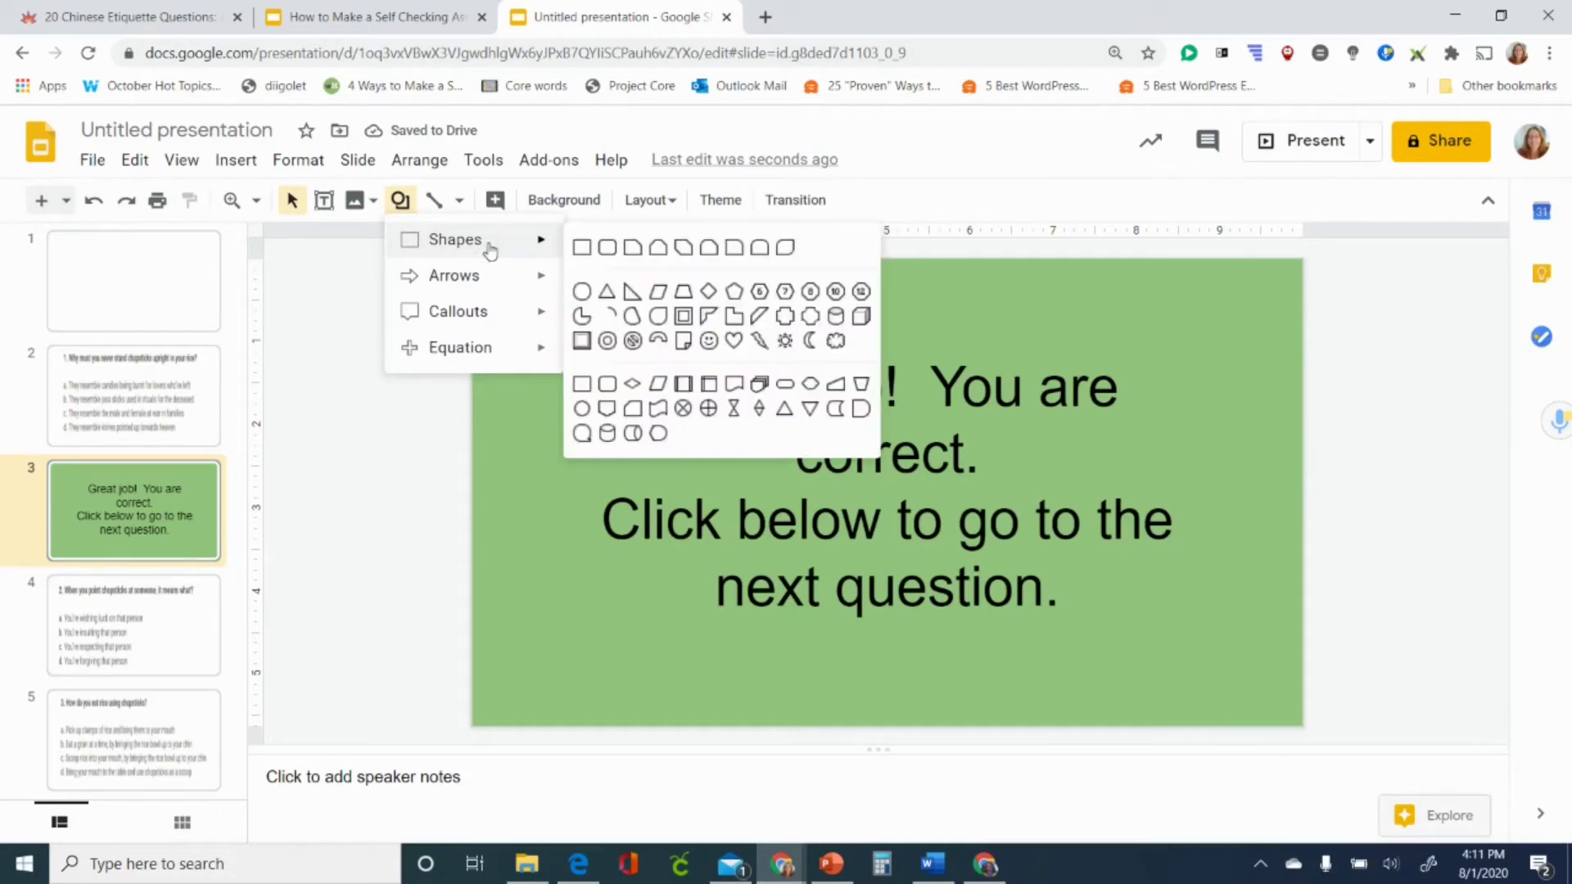
{"action": "left_click", "coordinate": [604, 251]}
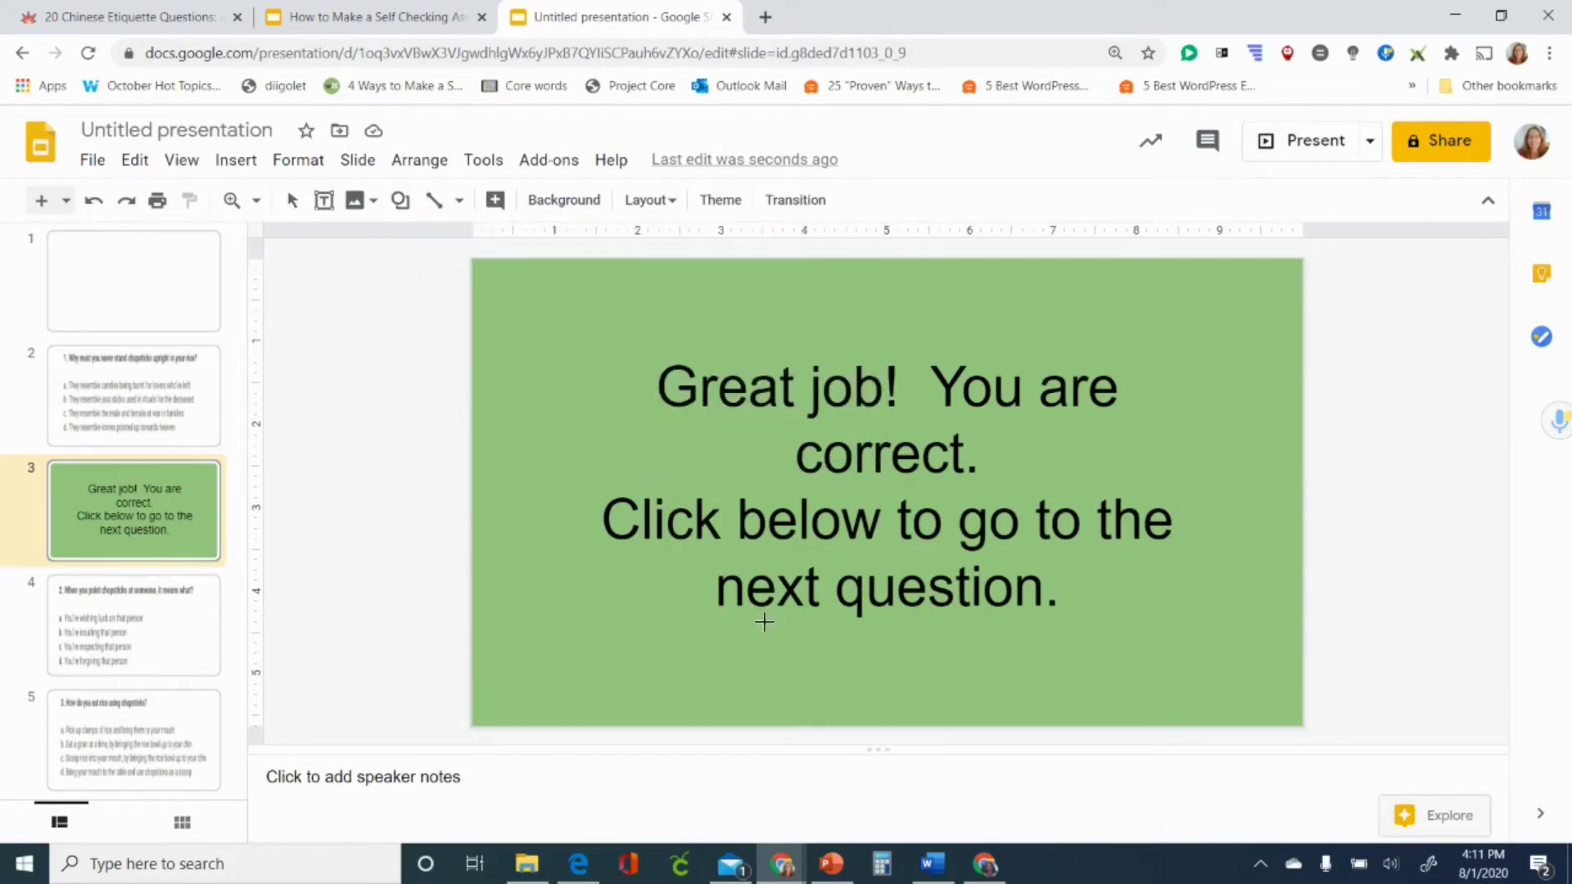
{"action": "left_click_drag", "start_coordinate": [776, 625], "coordinate": [996, 701]}
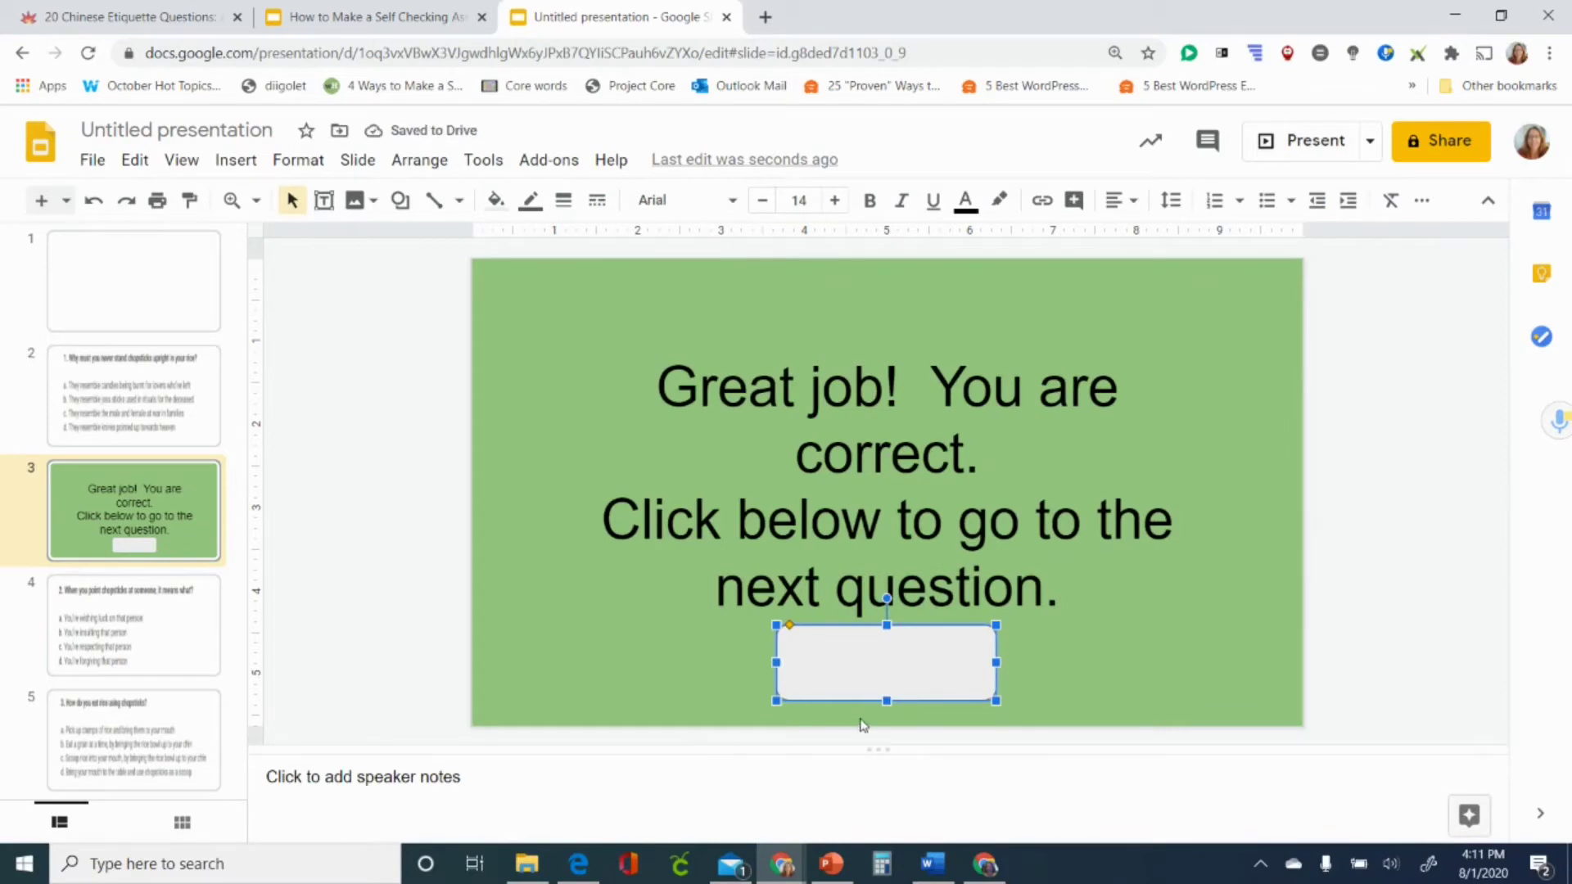
{"action": "type", "text": "Click Here"}
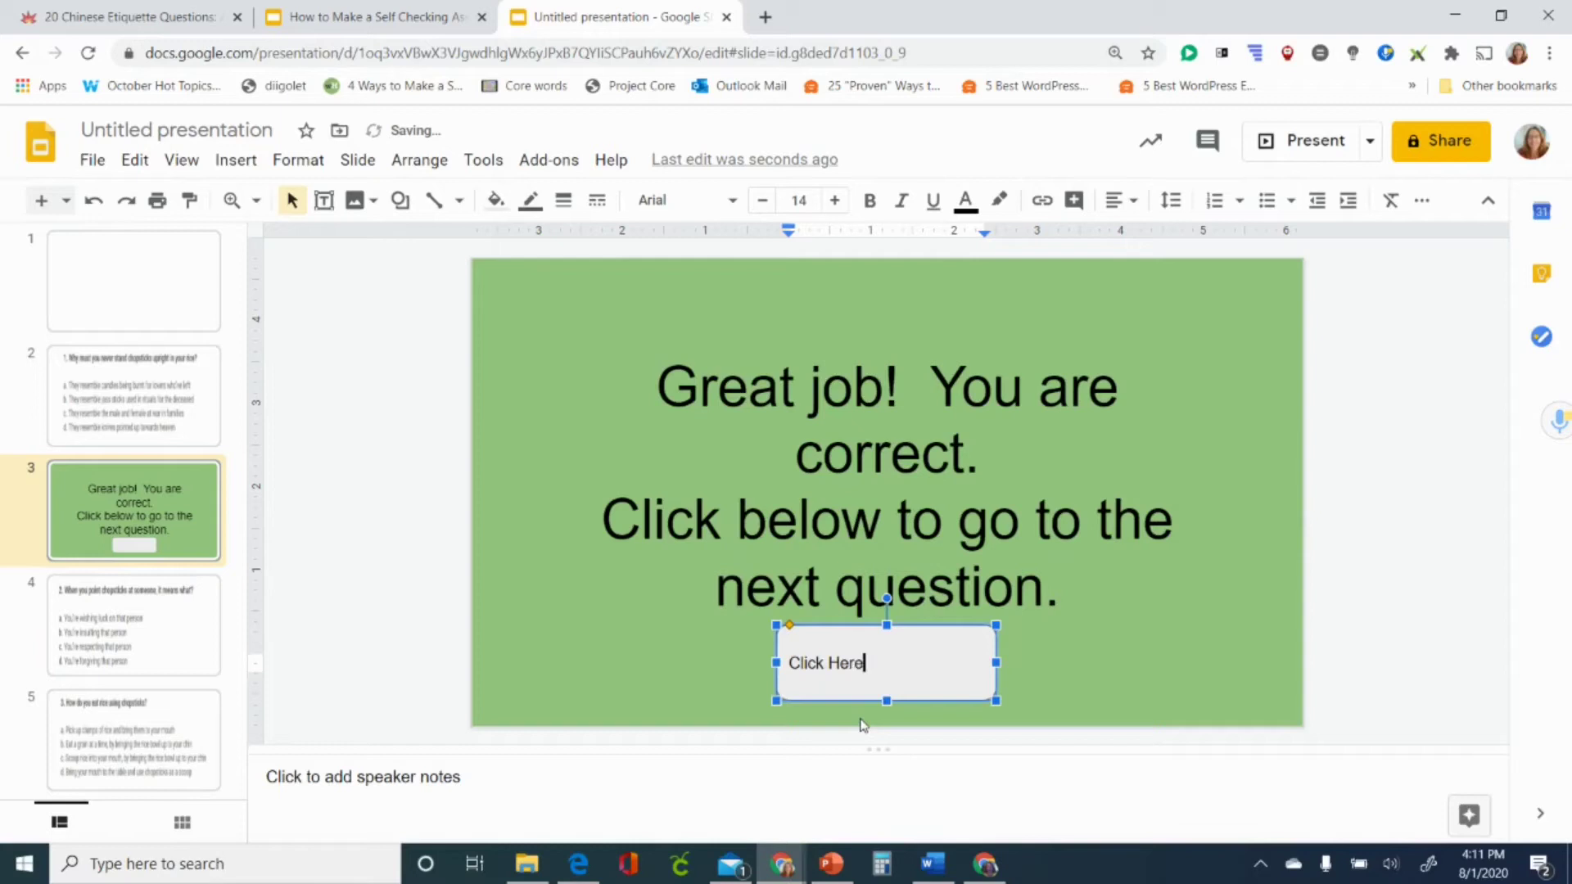
Set the button text to 30 pt and center it in the shape.
{"action": "left_click_drag", "start_coordinate": [869, 662], "coordinate": [777, 662]}
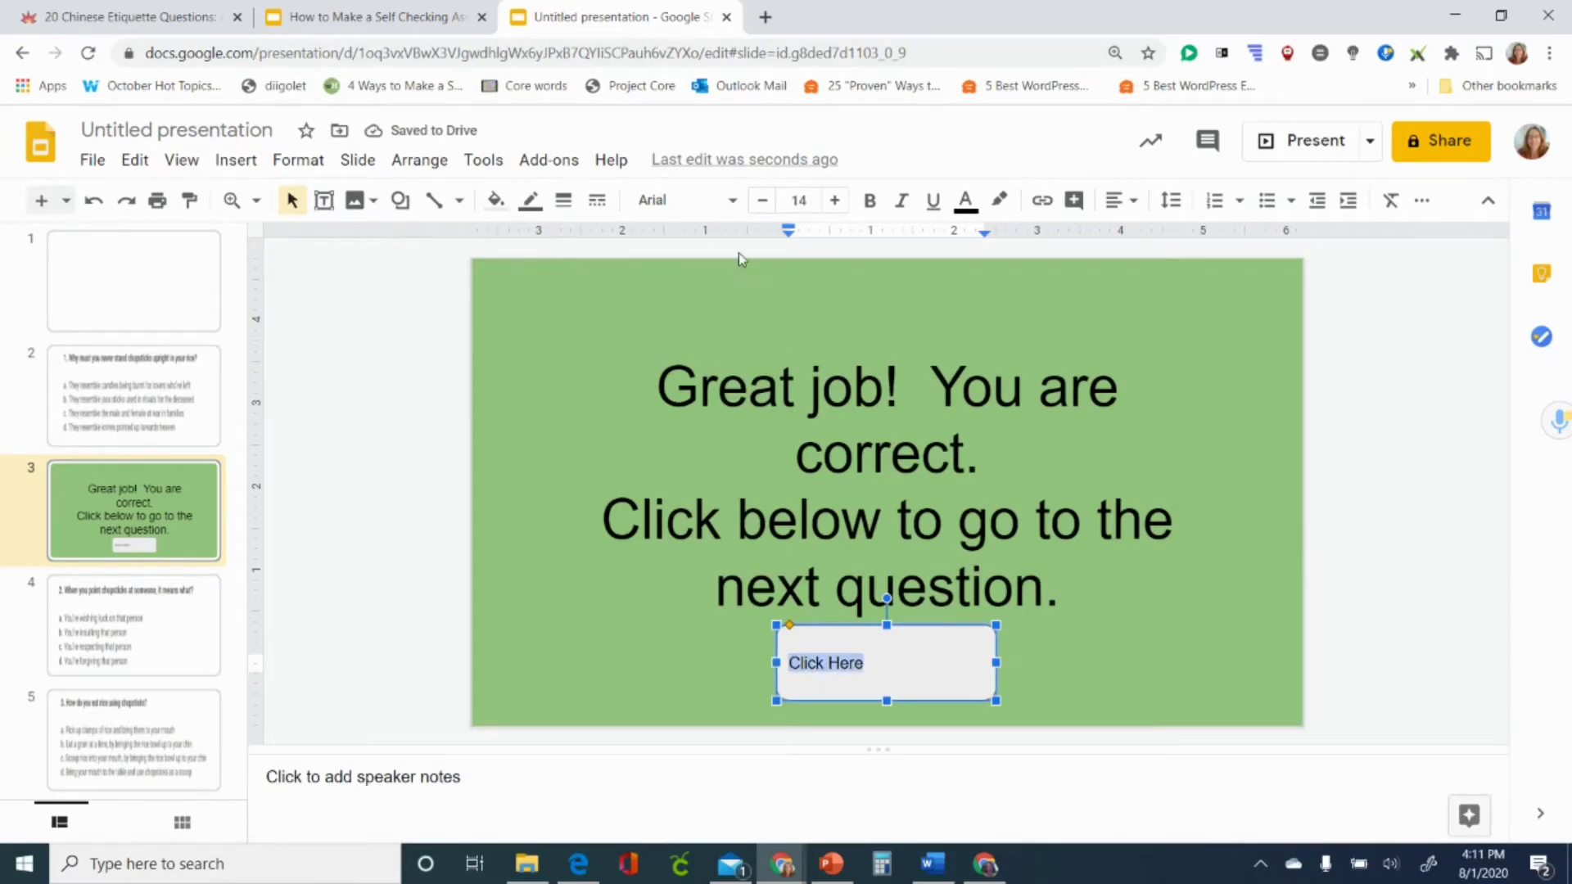
{"action": "left_click", "coordinate": [798, 199]}
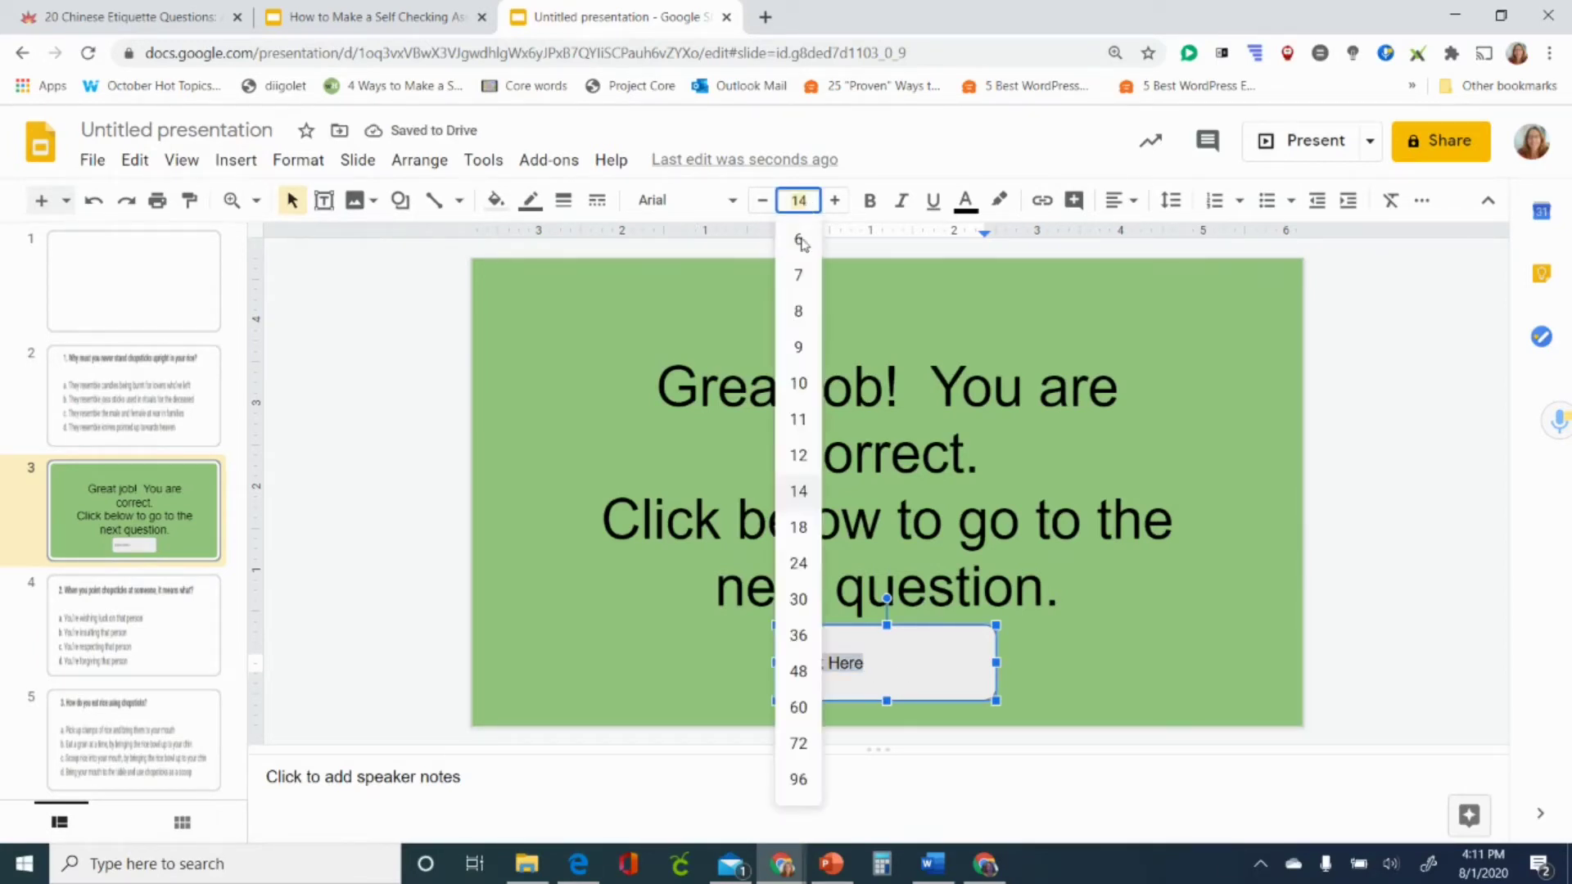
{"action": "left_click", "coordinate": [798, 598]}
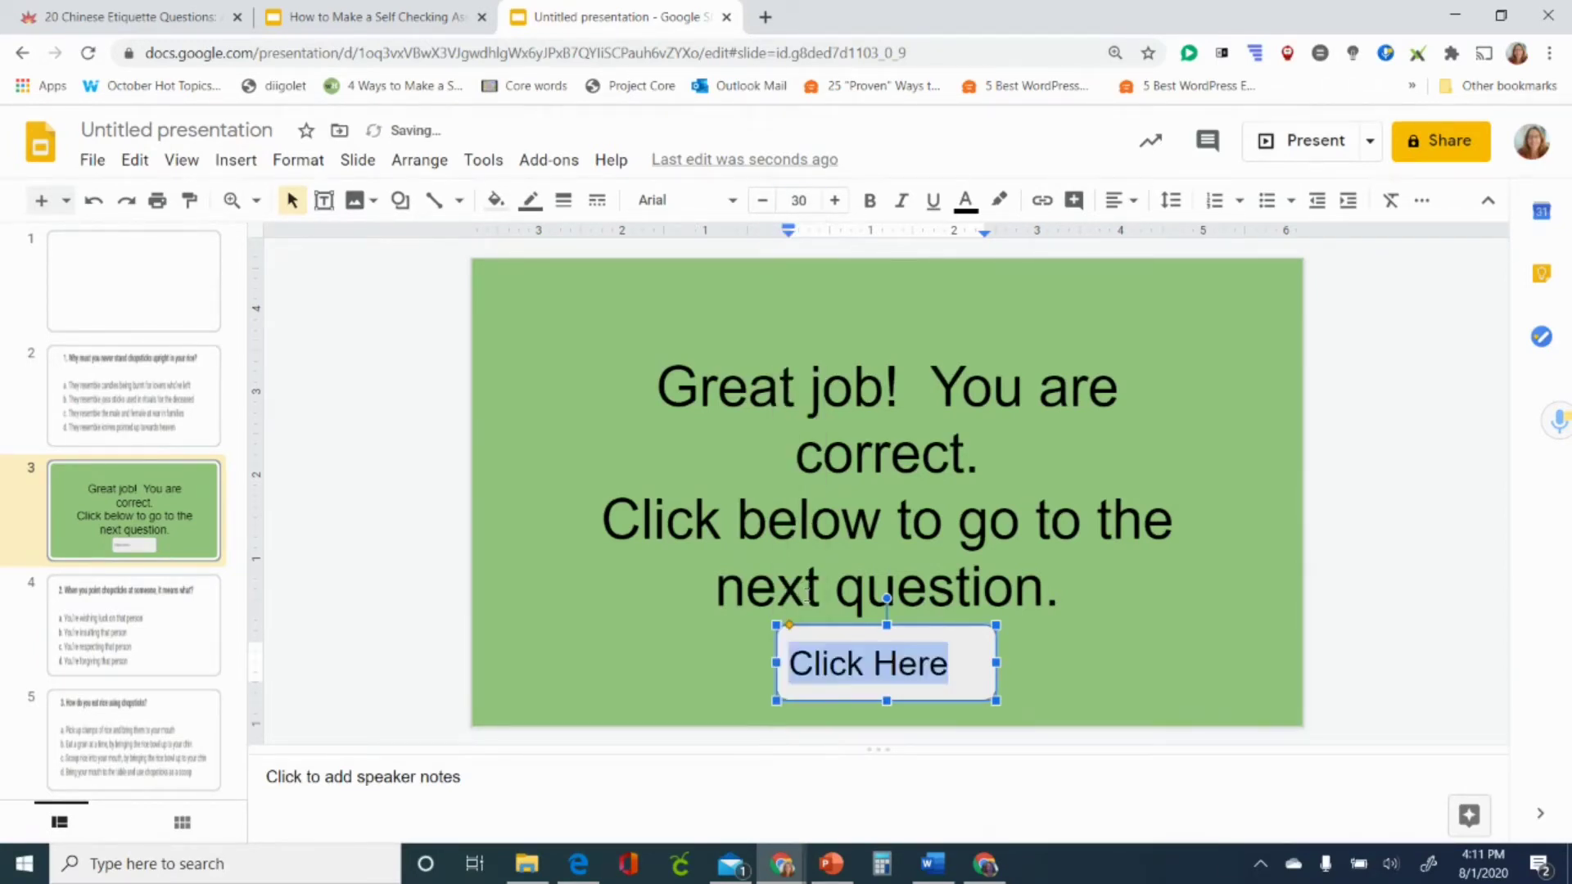
{"action": "left_click", "coordinate": [1119, 199]}
{"action": "left_click", "coordinate": [1147, 234]}
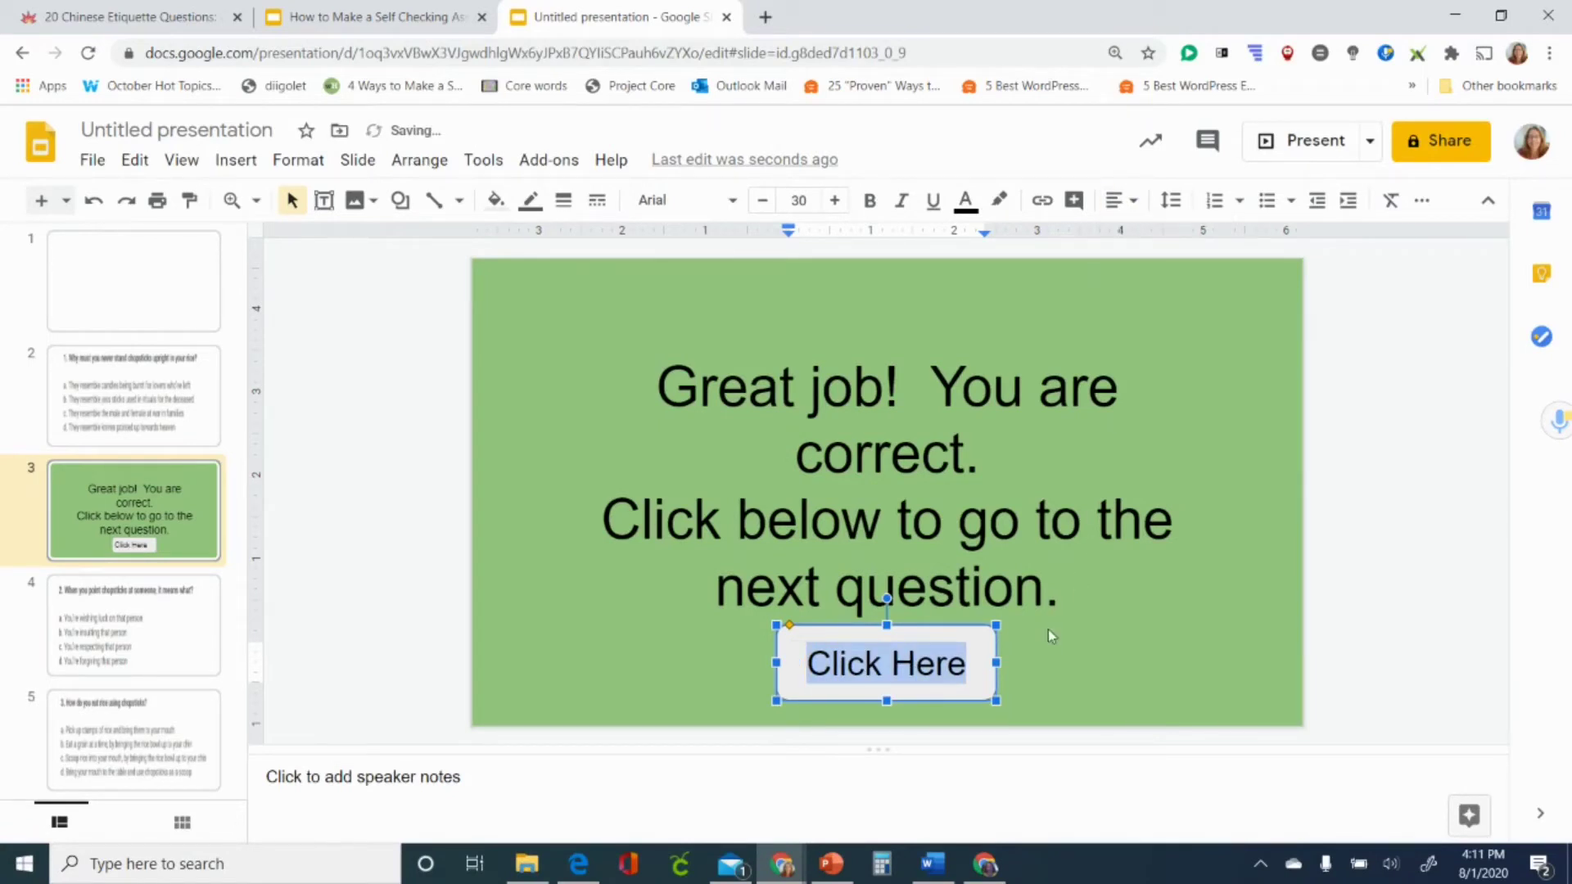
{"action": "left_click", "coordinate": [1029, 659]}
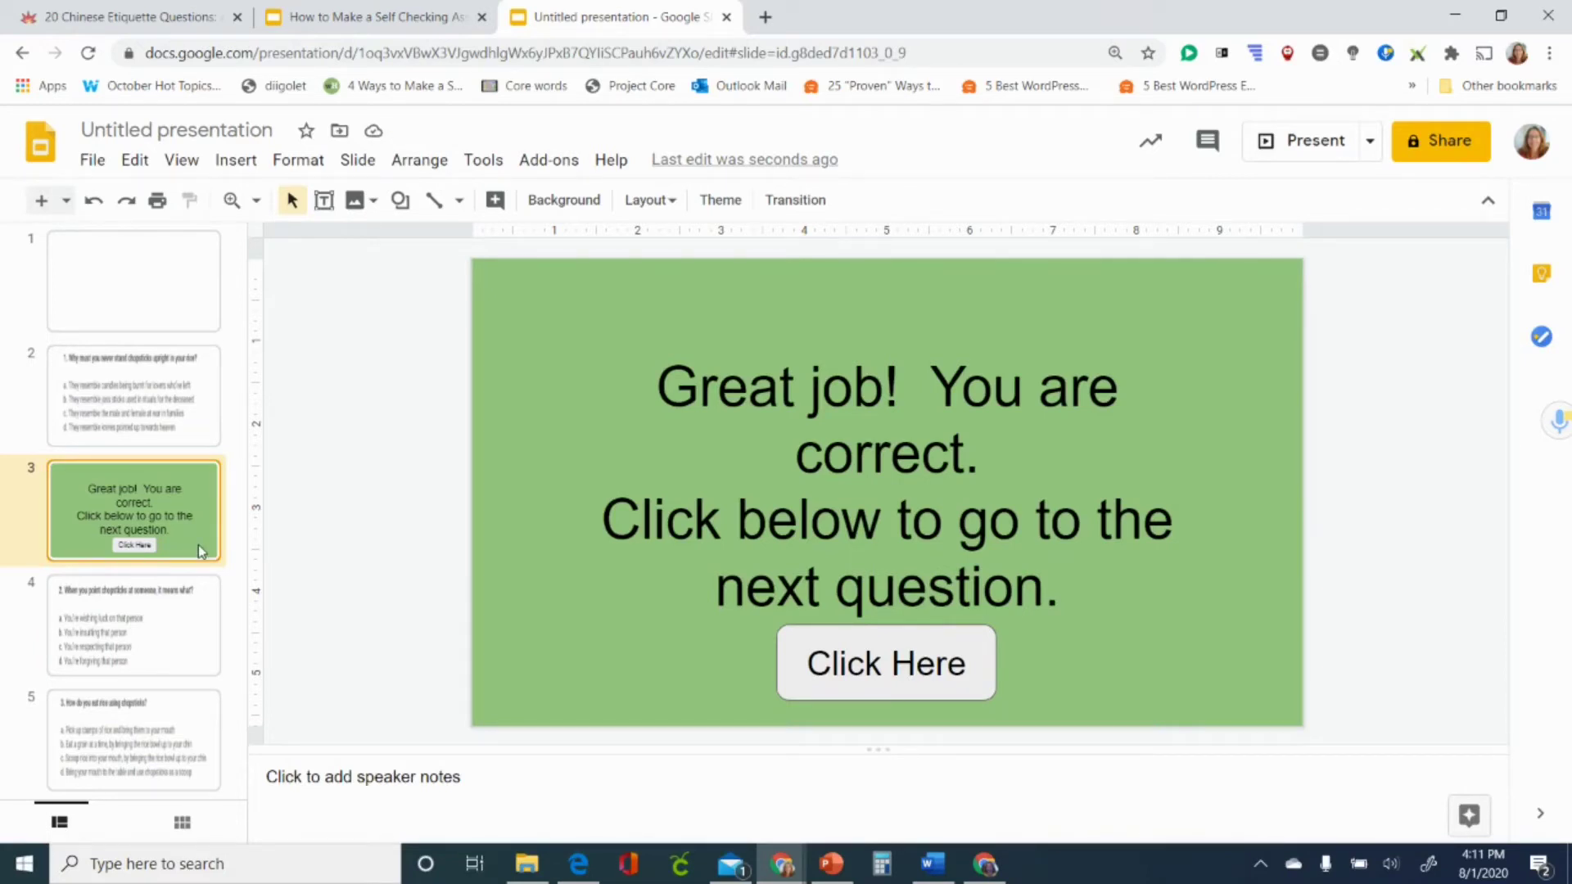
Duplicate the green feedback slide and give the copy a red background.
{"action": "key", "text": "ctrl+d"}
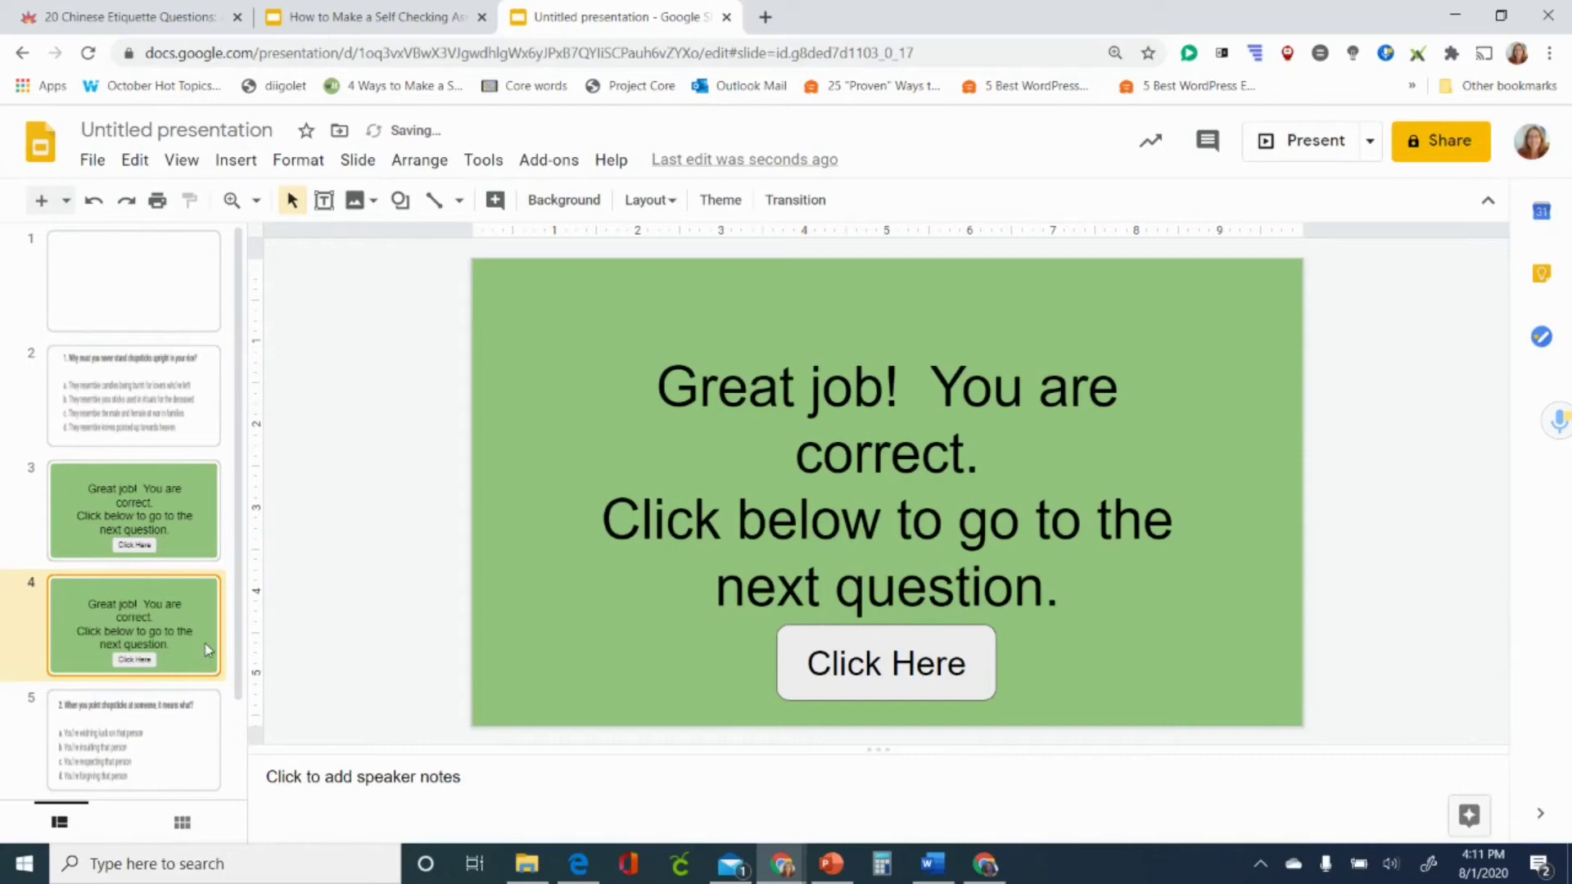
{"action": "left_click", "coordinate": [573, 202]}
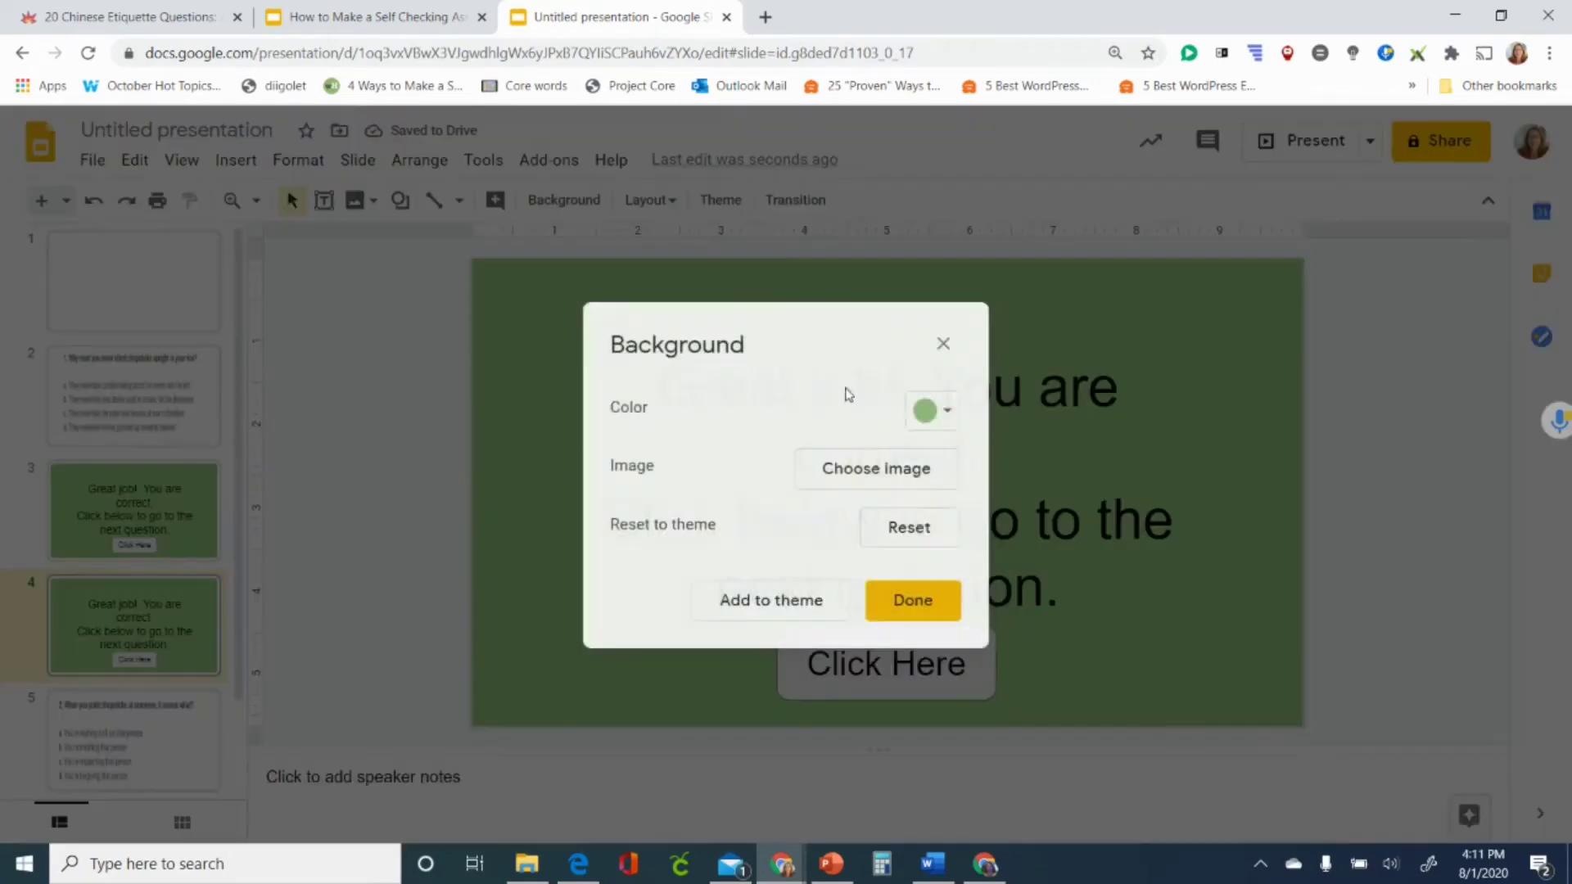
{"action": "left_click", "coordinate": [948, 422]}
{"action": "left_click", "coordinate": [953, 563]}
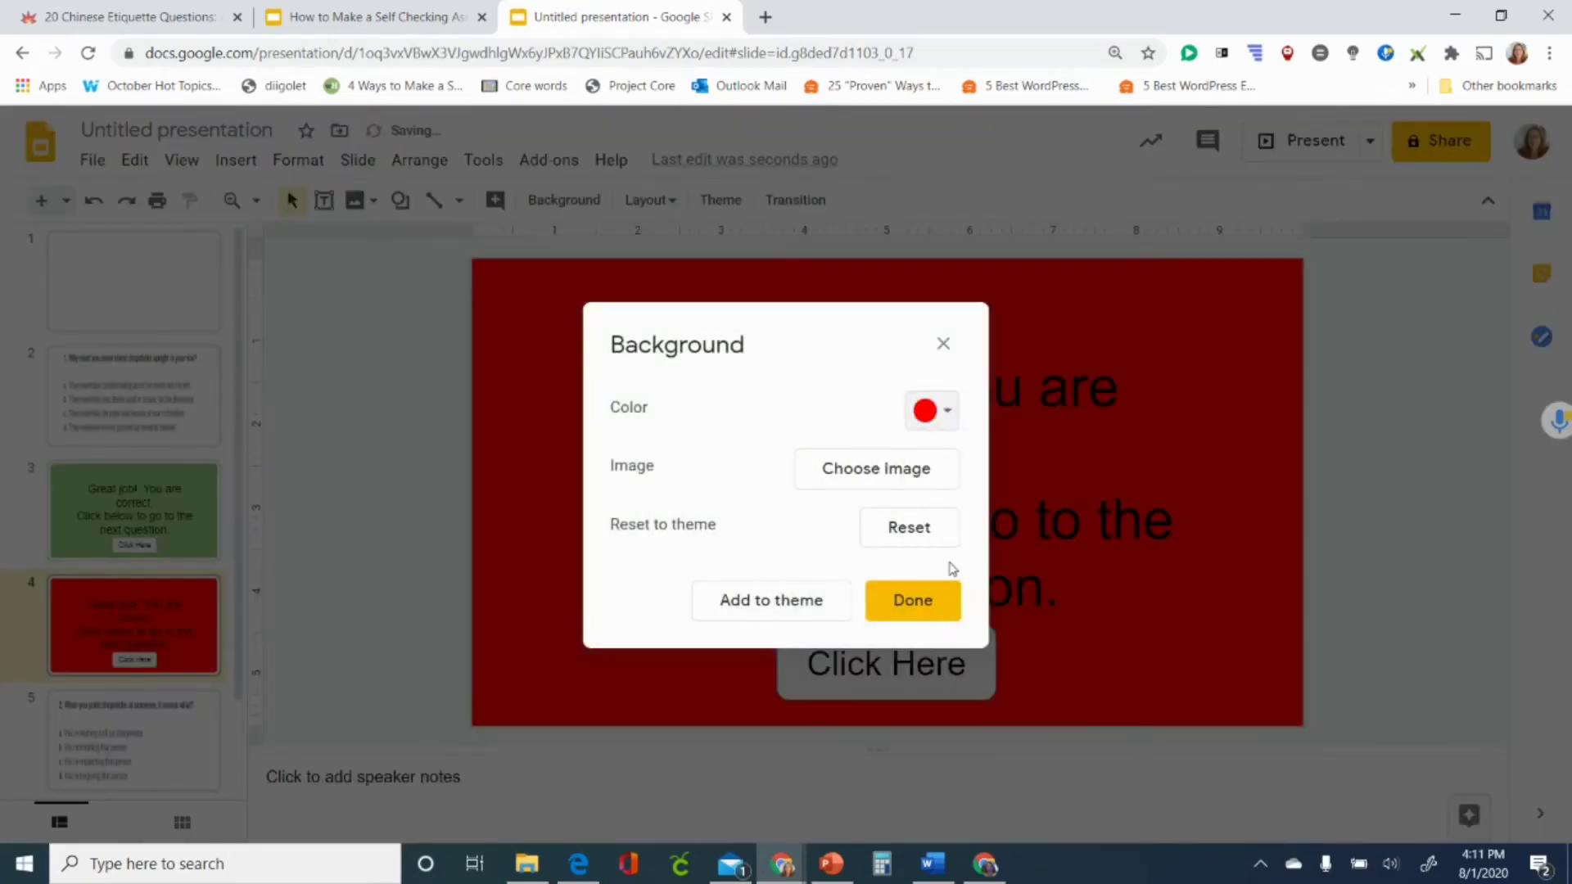
{"action": "left_click", "coordinate": [915, 600]}
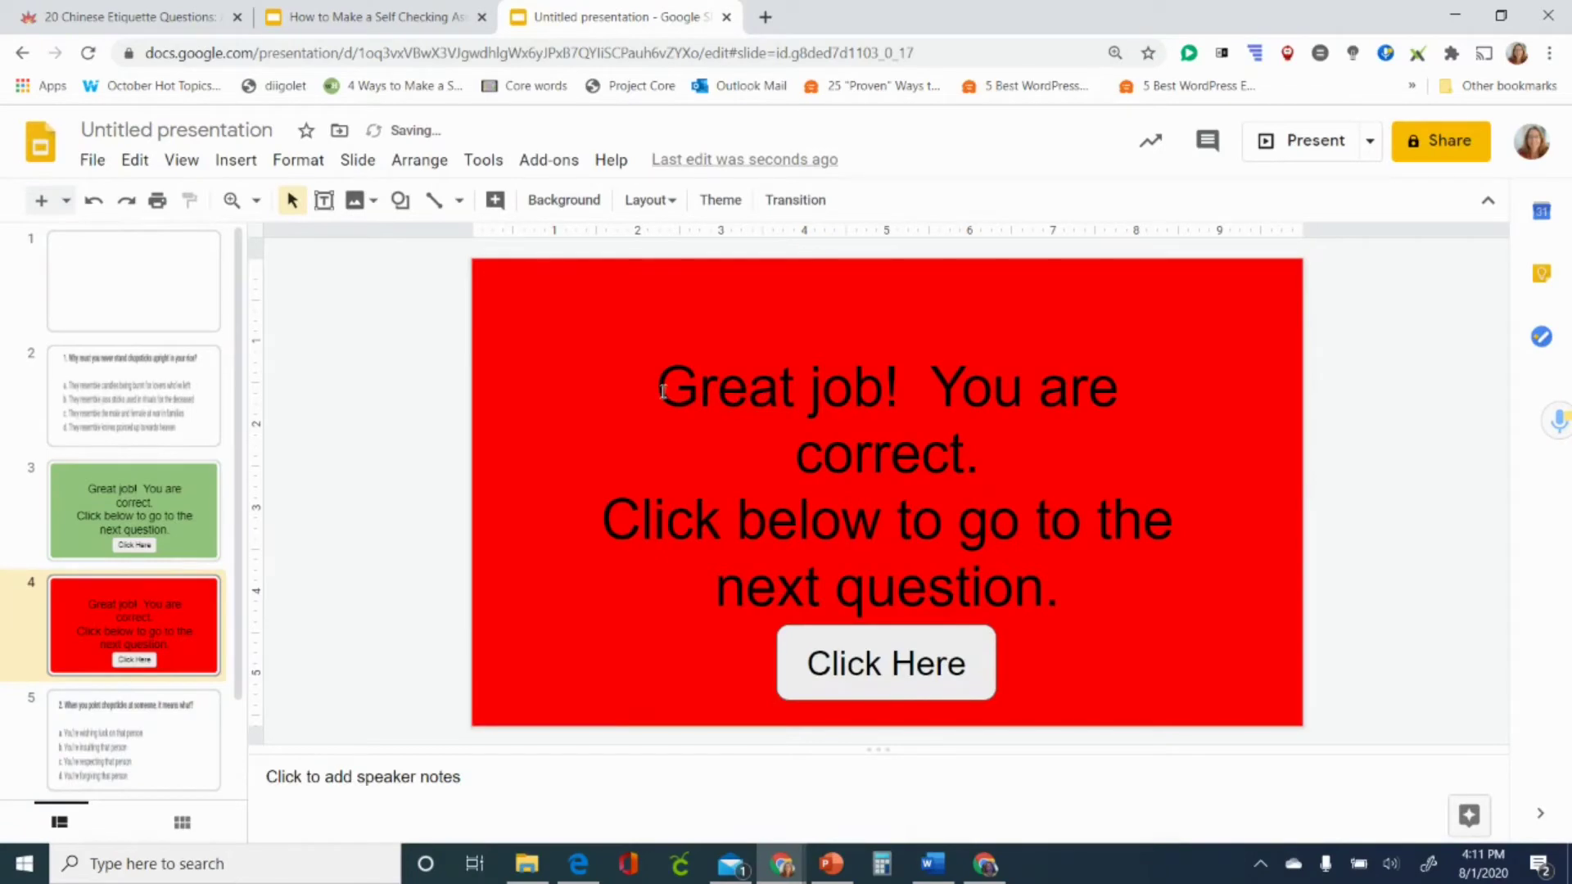
Reword the text to 'Sorry, you are incorrect. Click below to try again.' with Click Here beneath it.
{"action": "left_click_drag", "start_coordinate": [663, 391], "coordinate": [952, 412]}
{"action": "type", "text": "S"}
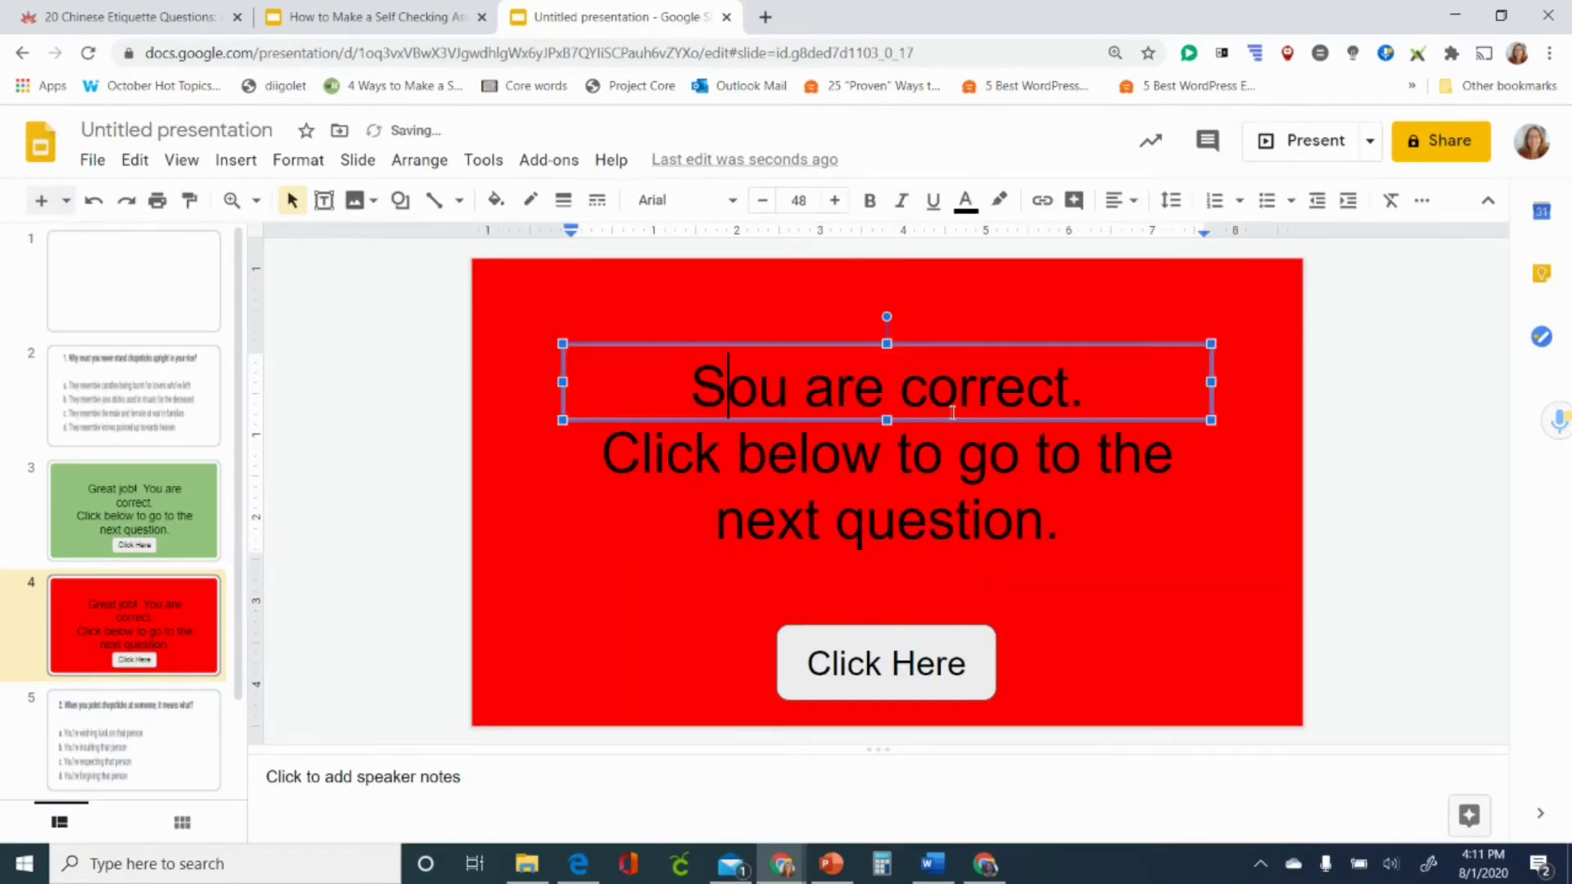
{"action": "type", "text": "orry, y"}
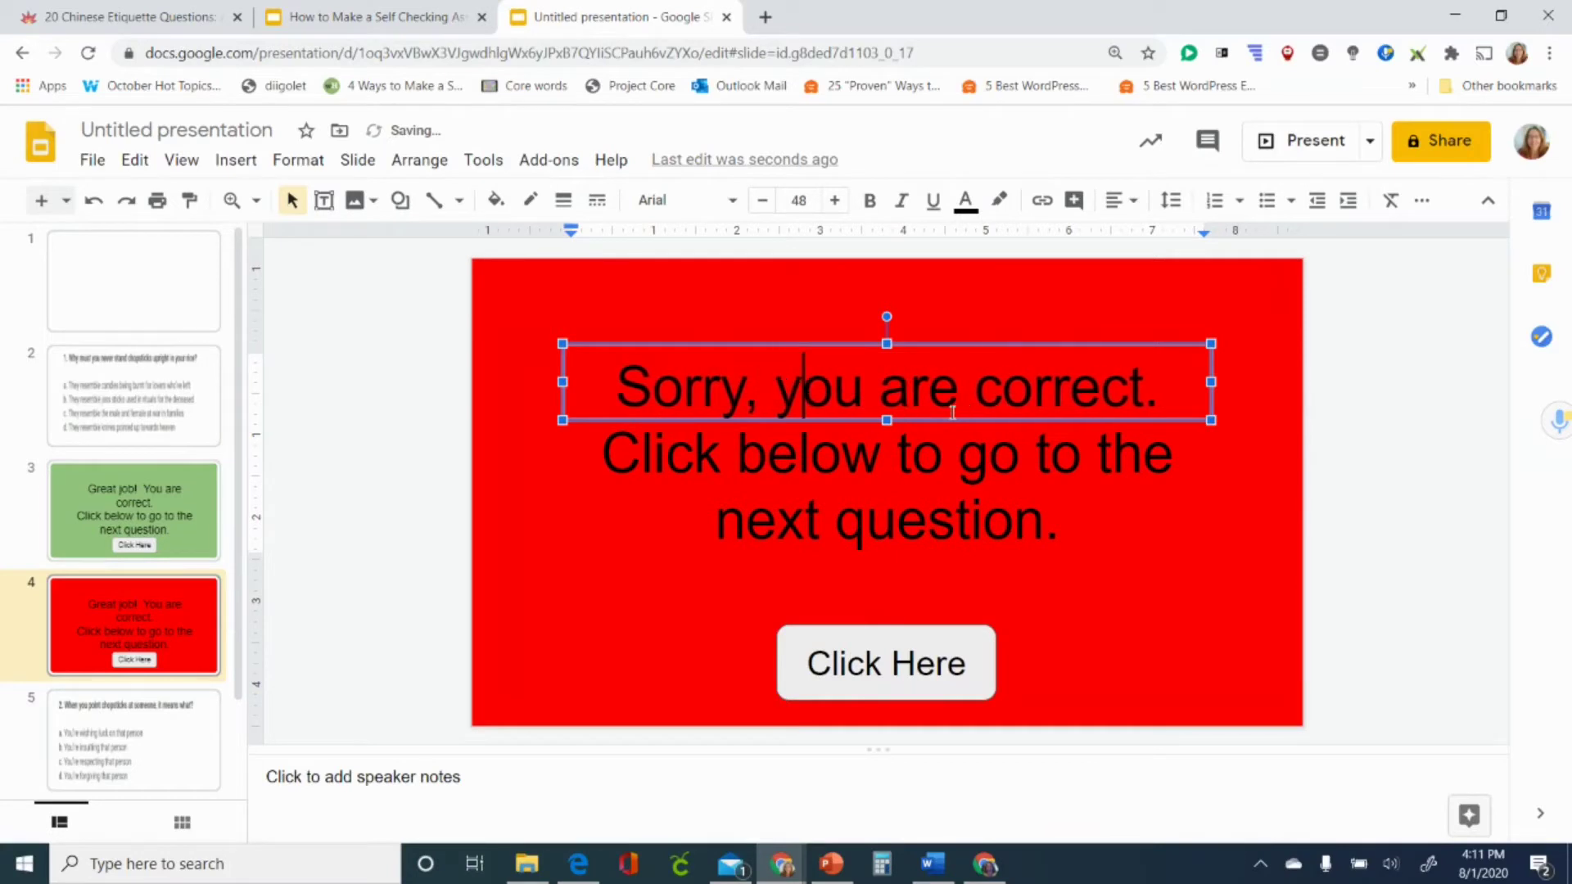
{"action": "left_click", "coordinate": [978, 397]}
{"action": "type", "text": "i"}
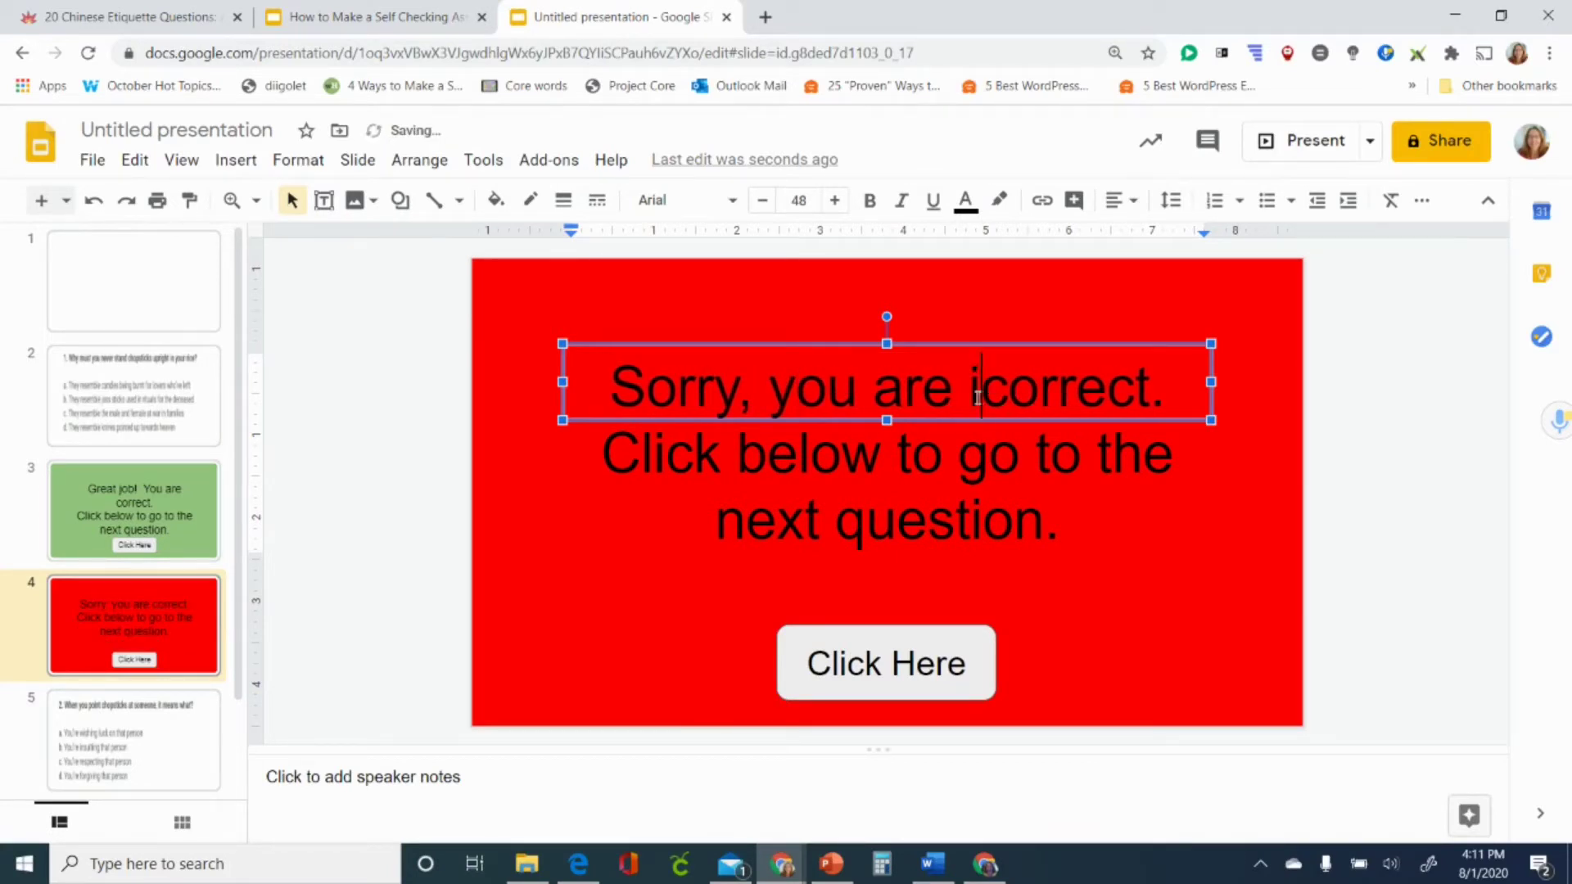
{"action": "type", "text": "n"}
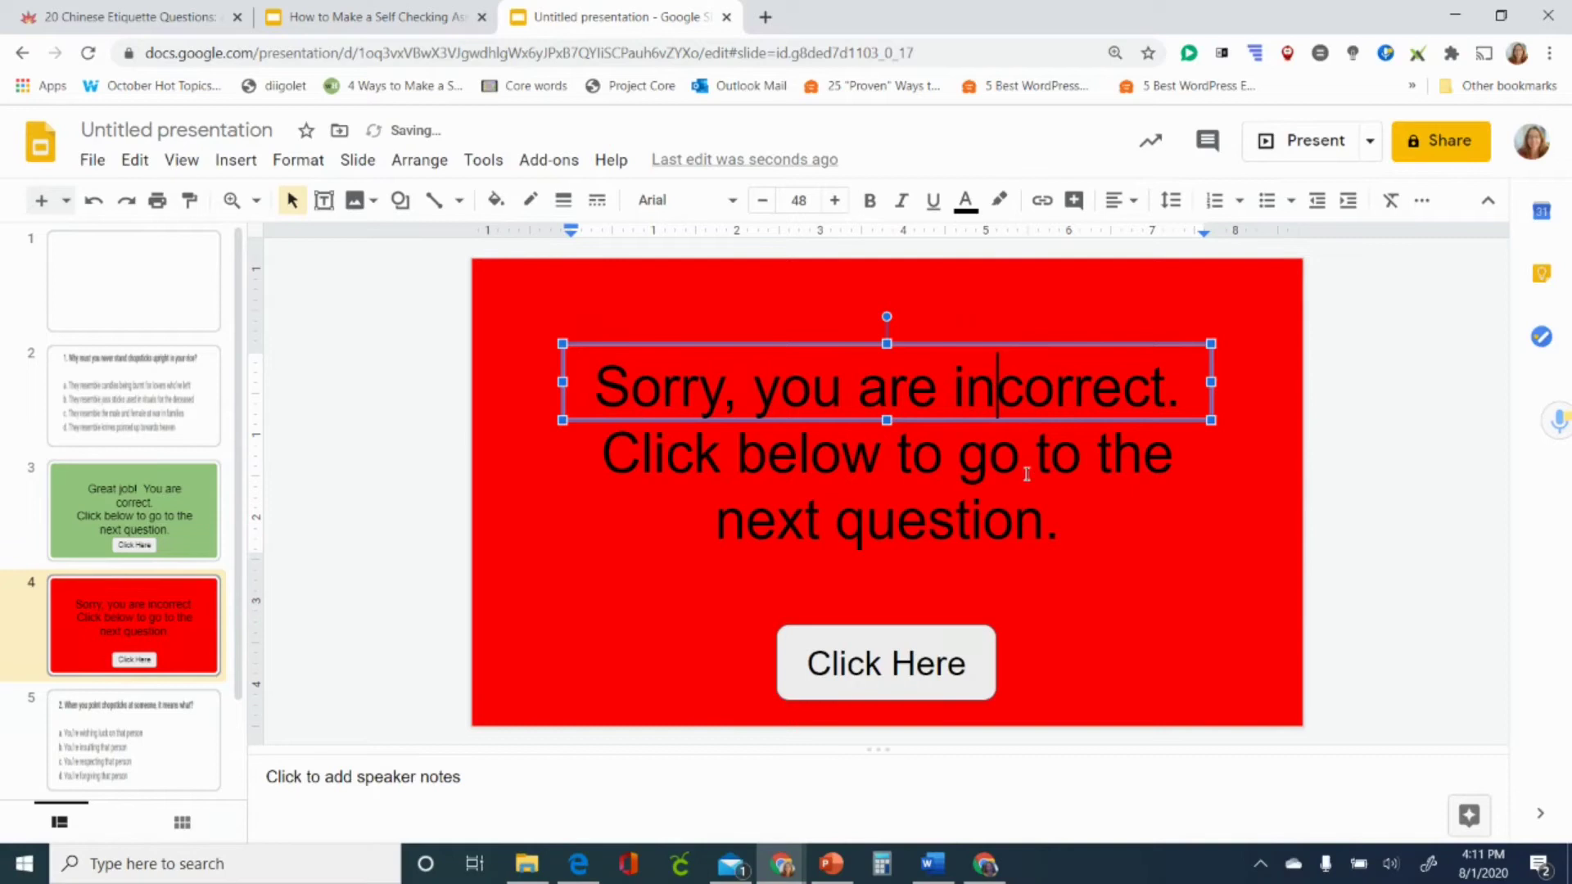
{"action": "left_click_drag", "start_coordinate": [977, 489], "coordinate": [1042, 520]}
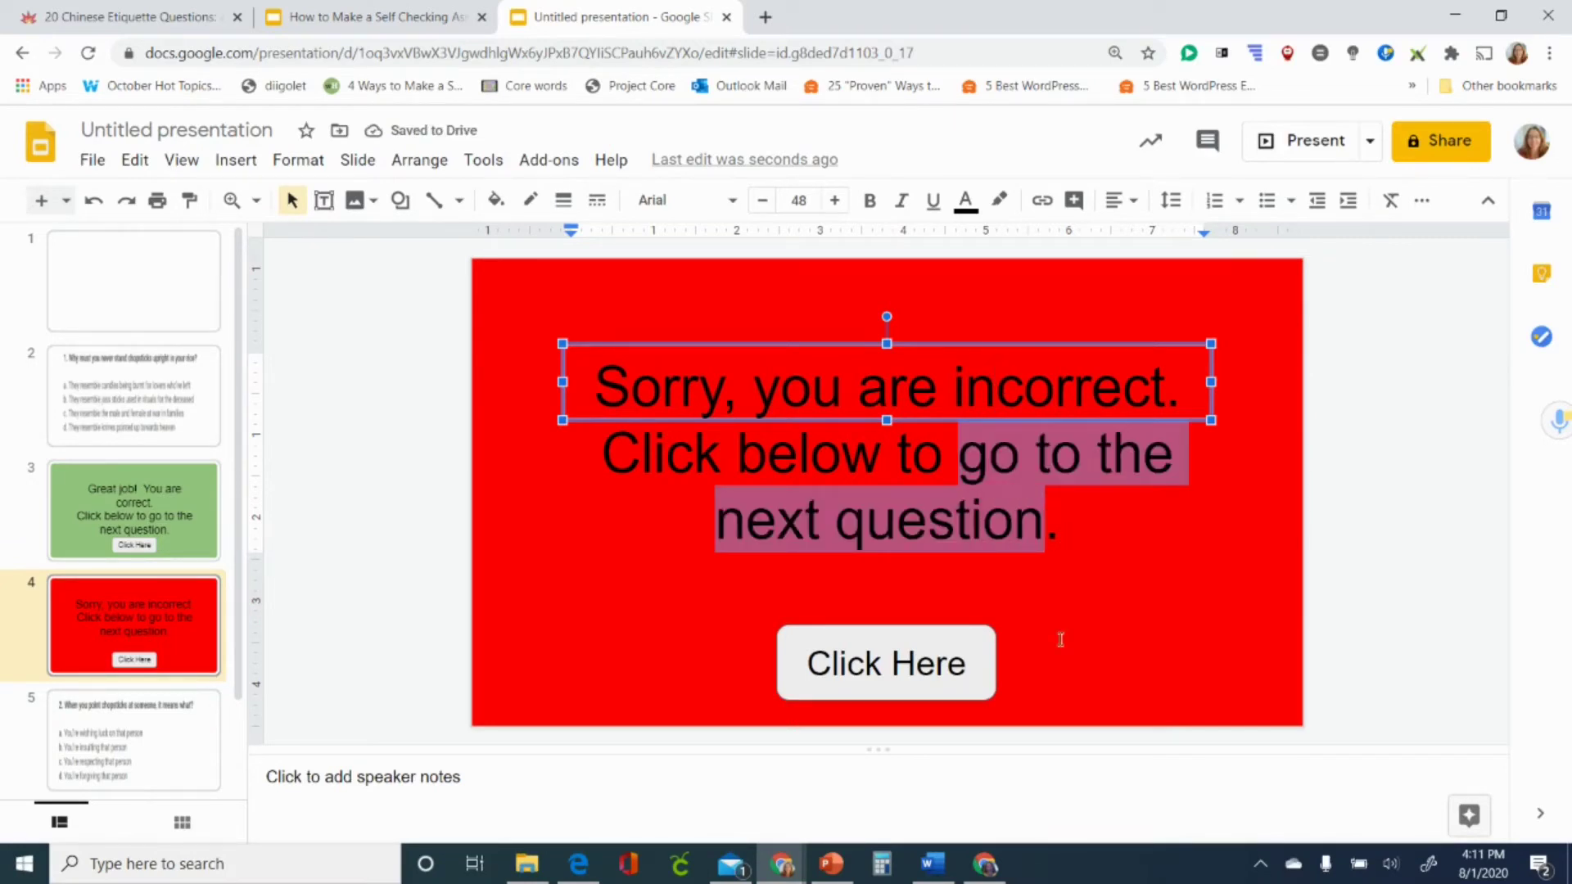
{"action": "type", "text": "try again."}
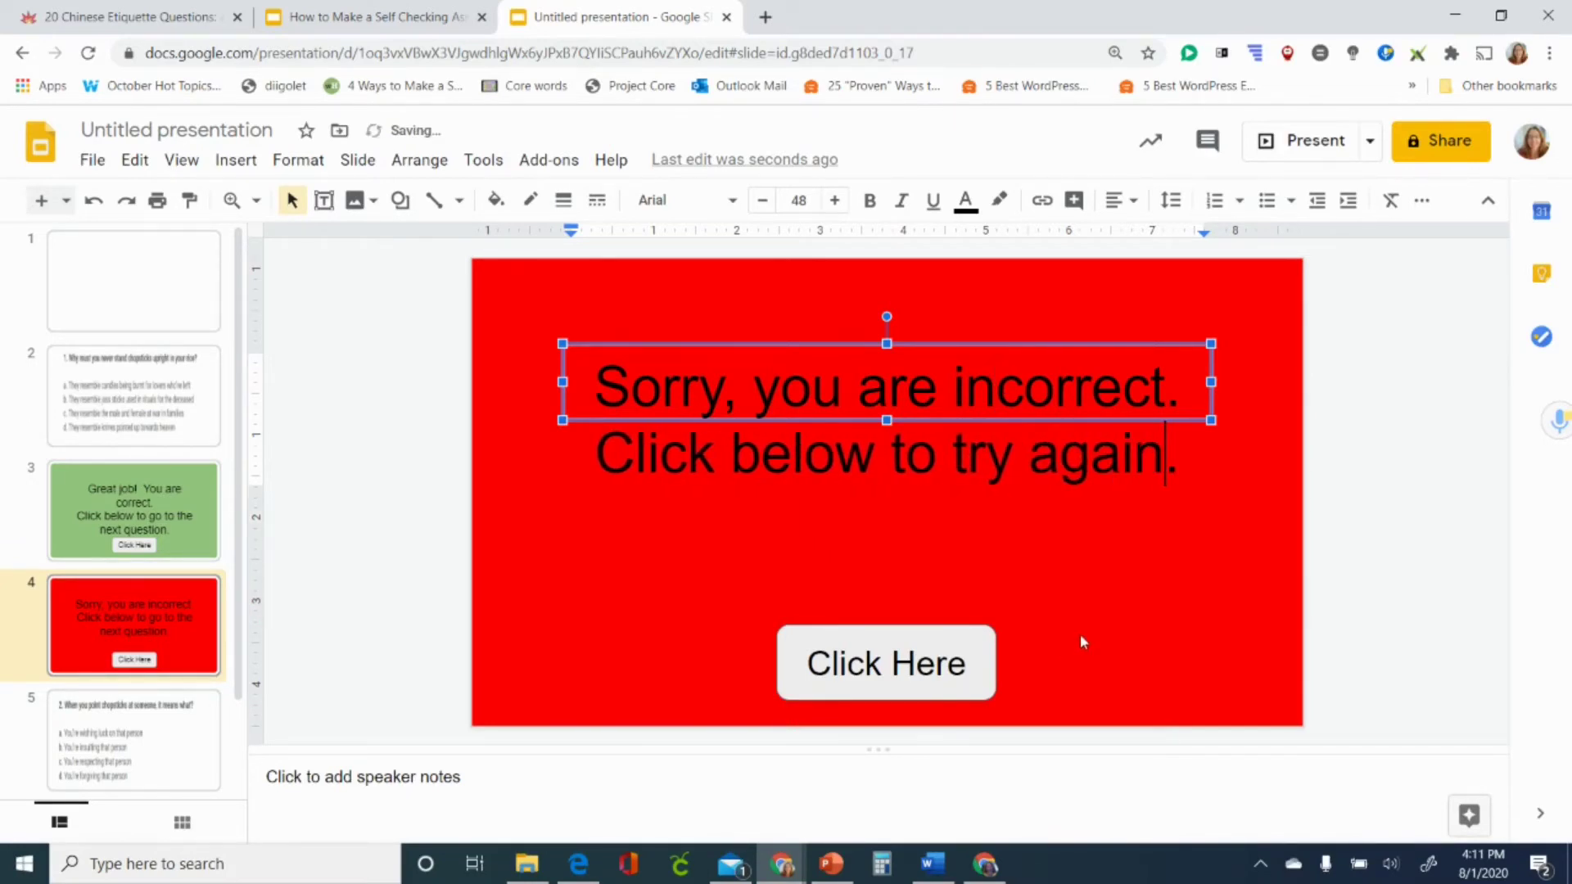
{"action": "left_click_drag", "start_coordinate": [982, 658], "coordinate": [973, 591]}
{"action": "left_click", "coordinate": [505, 524]}
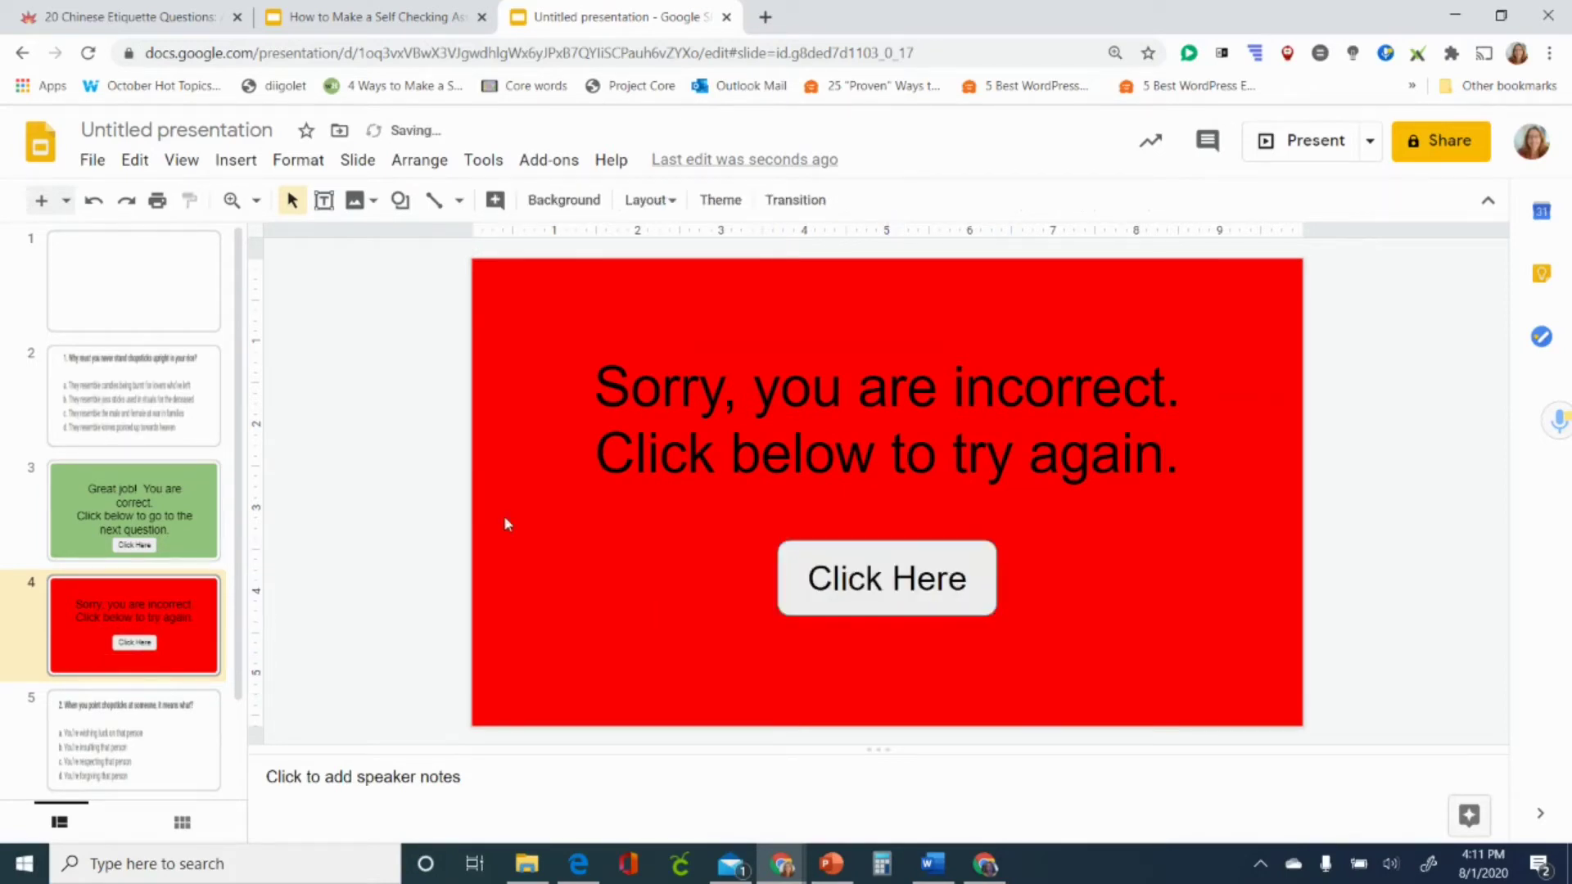
On the question 1 slide, draw a text box covering answer b.
{"action": "left_click", "coordinate": [197, 418]}
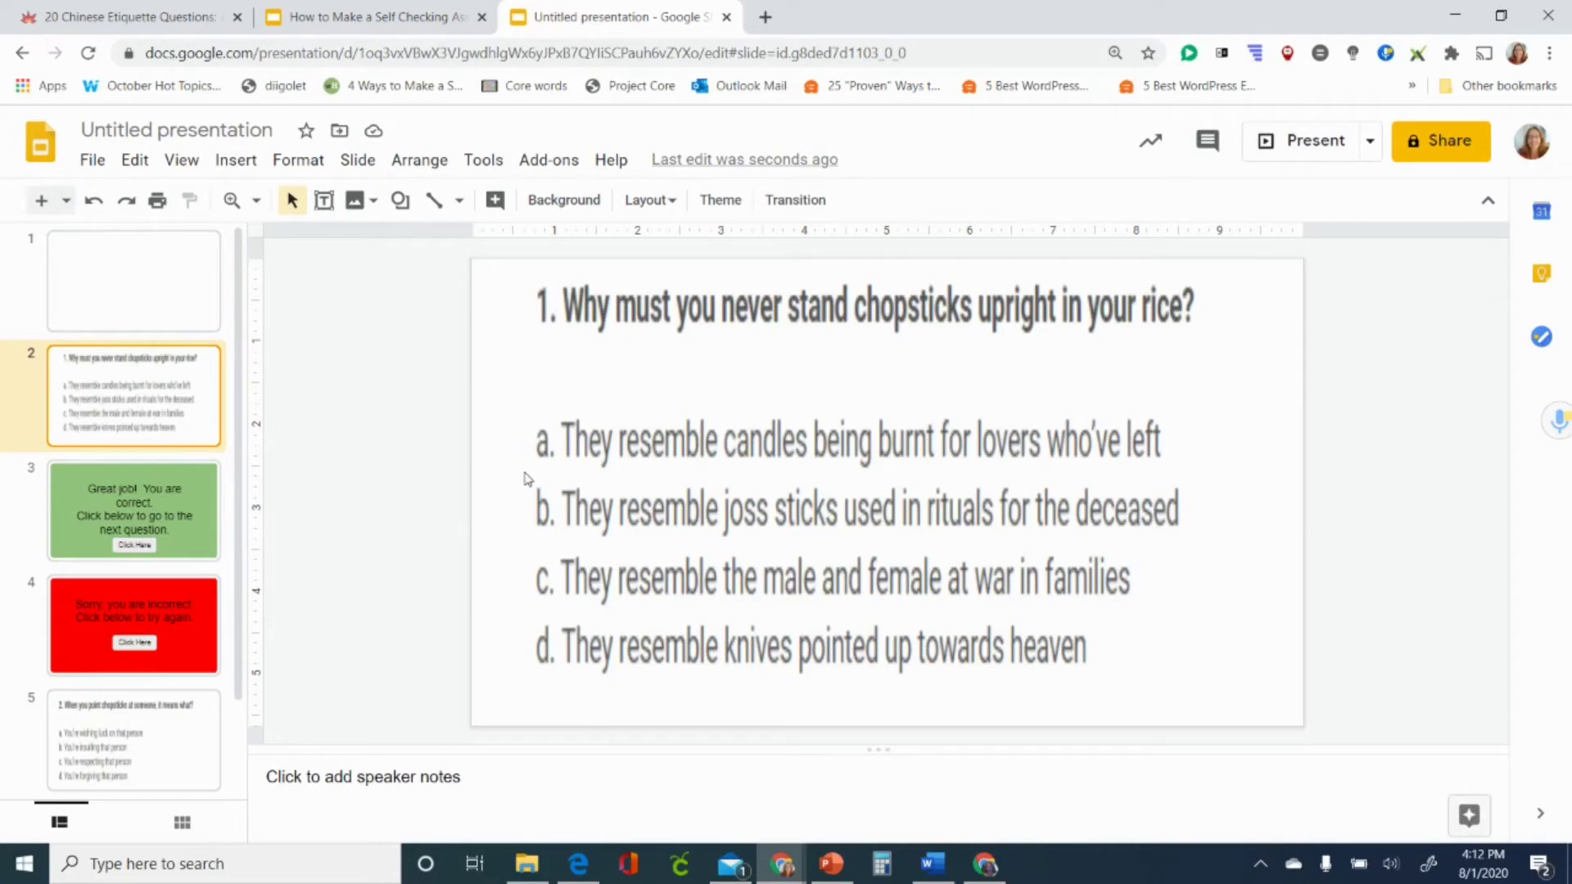
{"action": "left_click", "coordinate": [324, 200]}
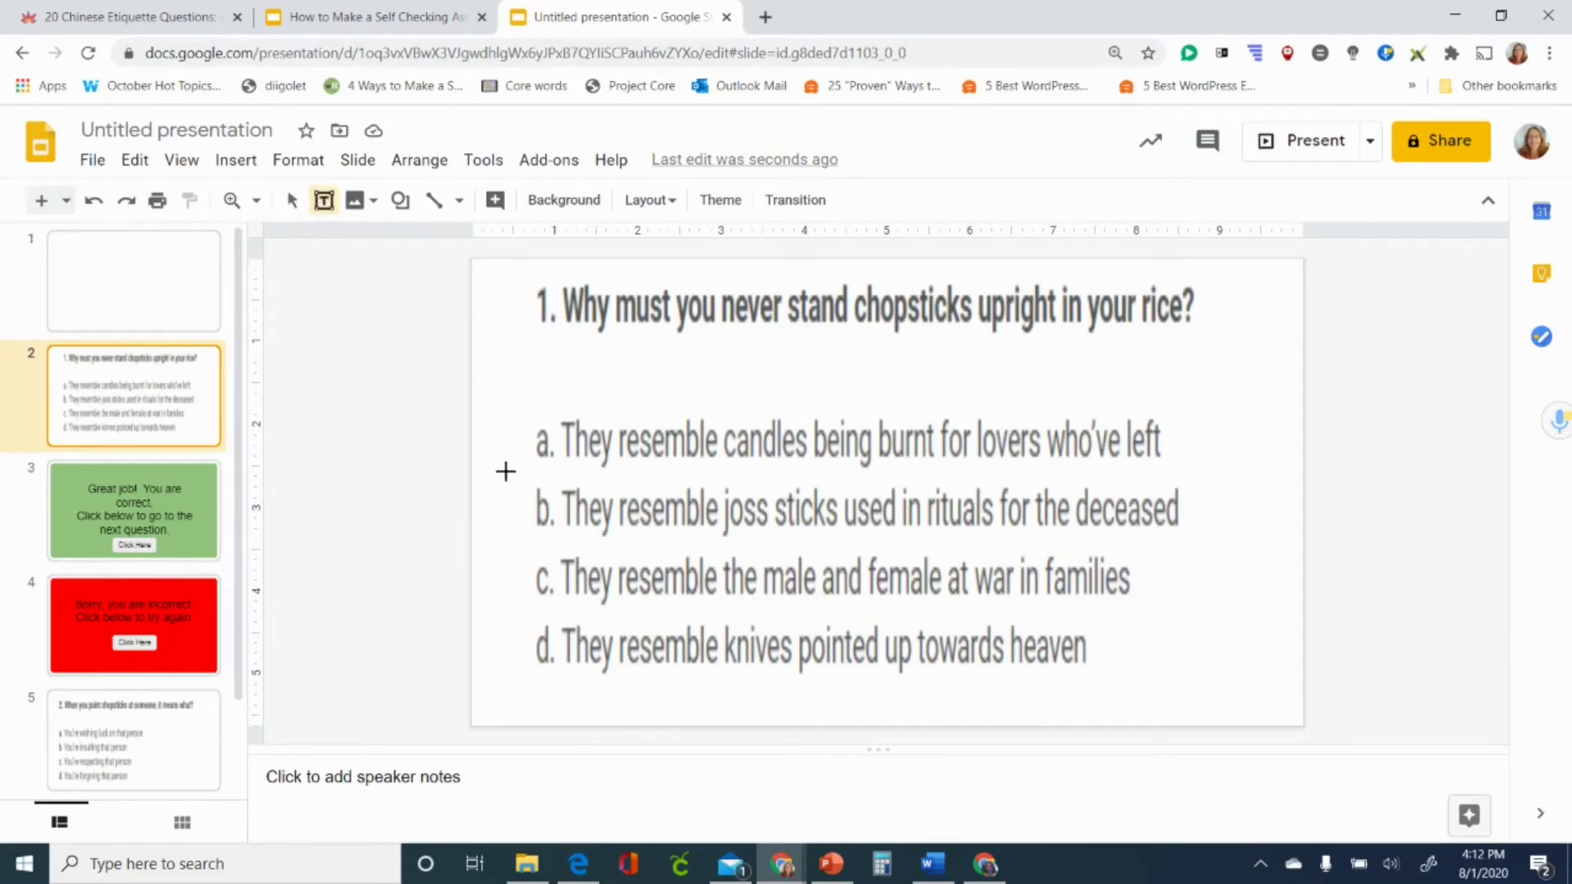
{"action": "left_click_drag", "start_coordinate": [532, 476], "coordinate": [1198, 545]}
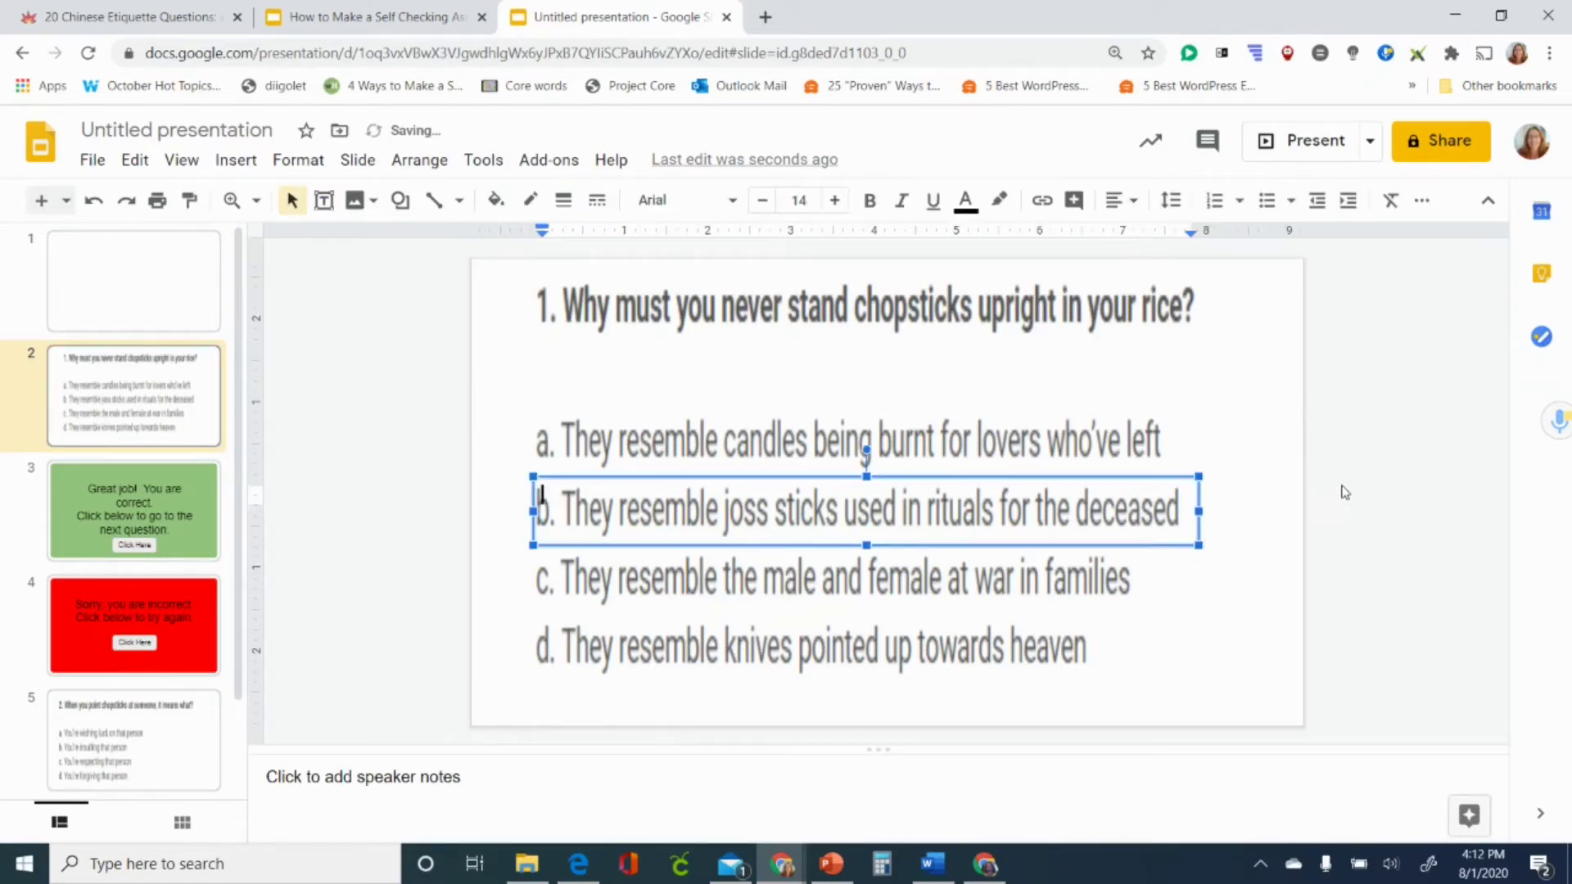
{"action": "left_click", "coordinate": [1179, 547]}
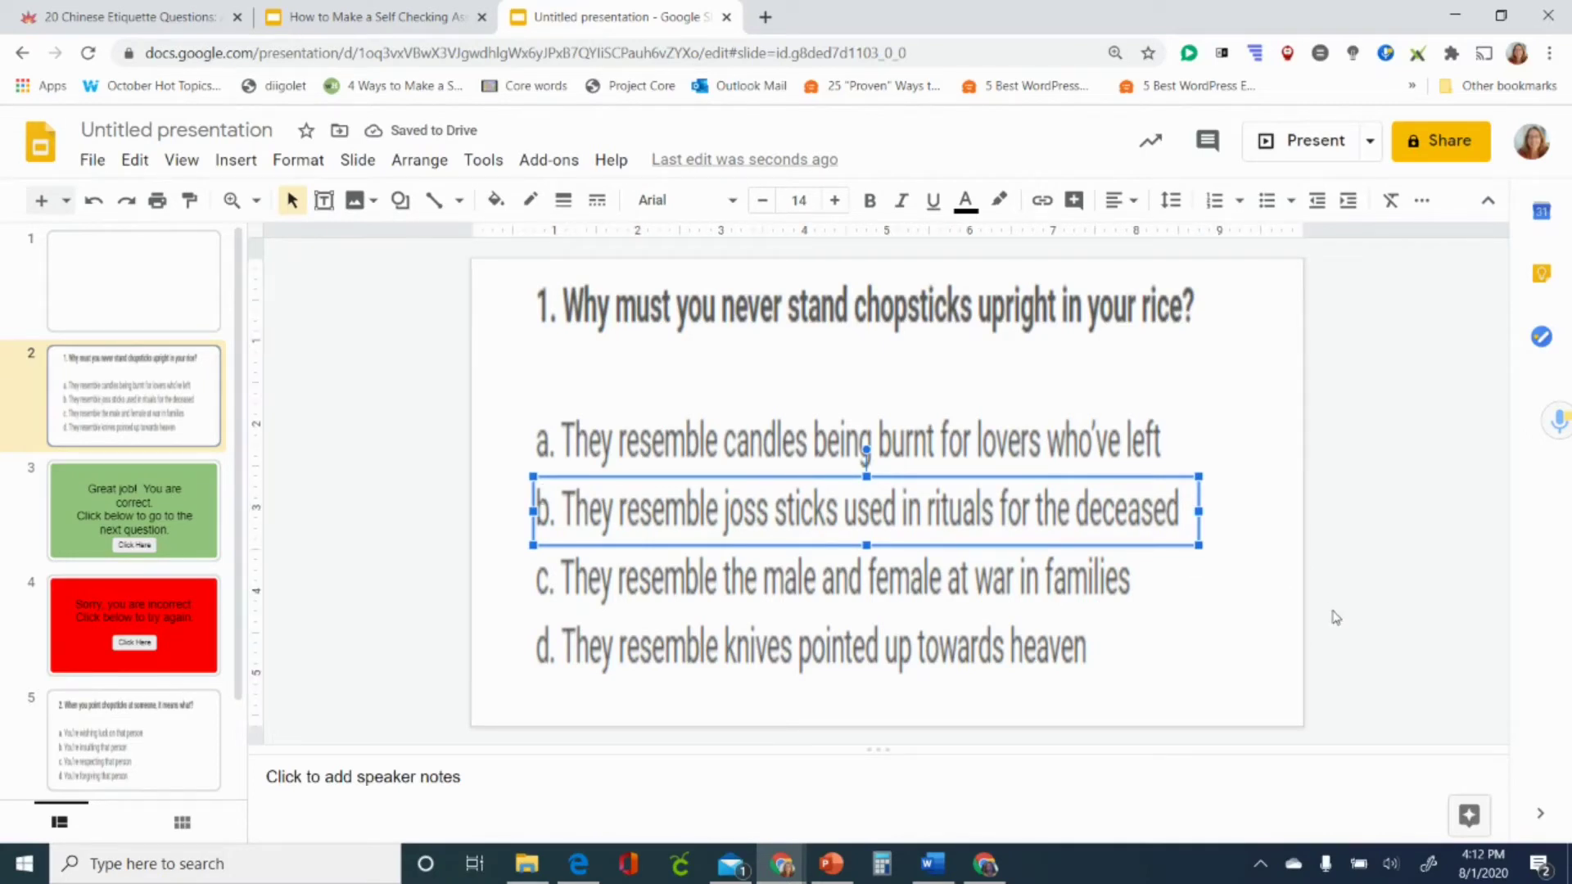
Link the answer b box to slide 3, the green correct-answer slide.
{"action": "key", "text": "ctrl+k"}
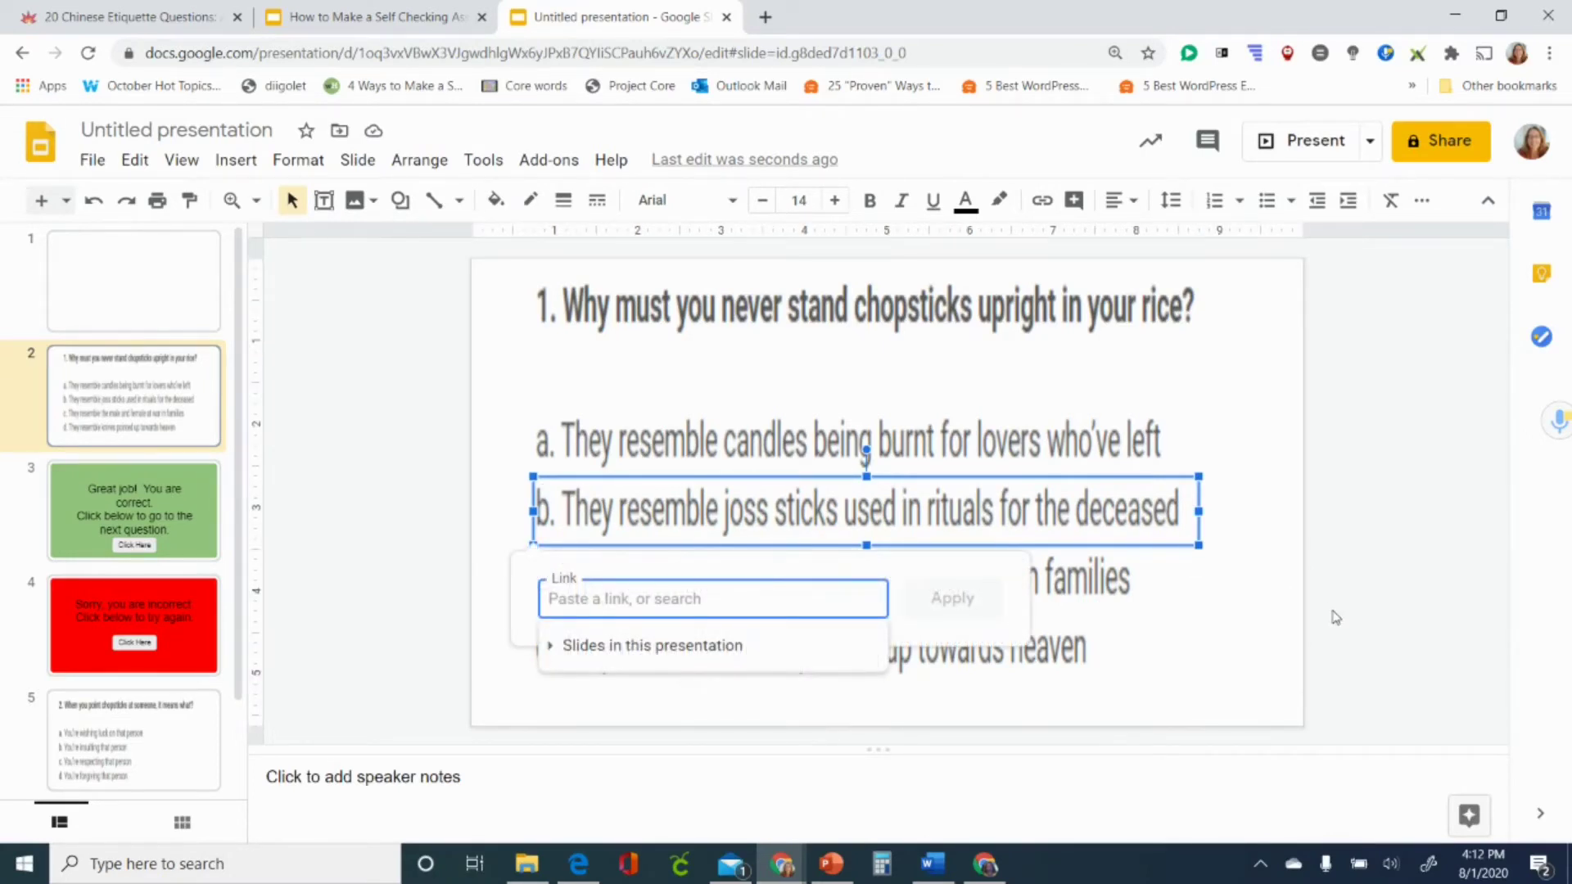
{"action": "left_click", "coordinate": [731, 652]}
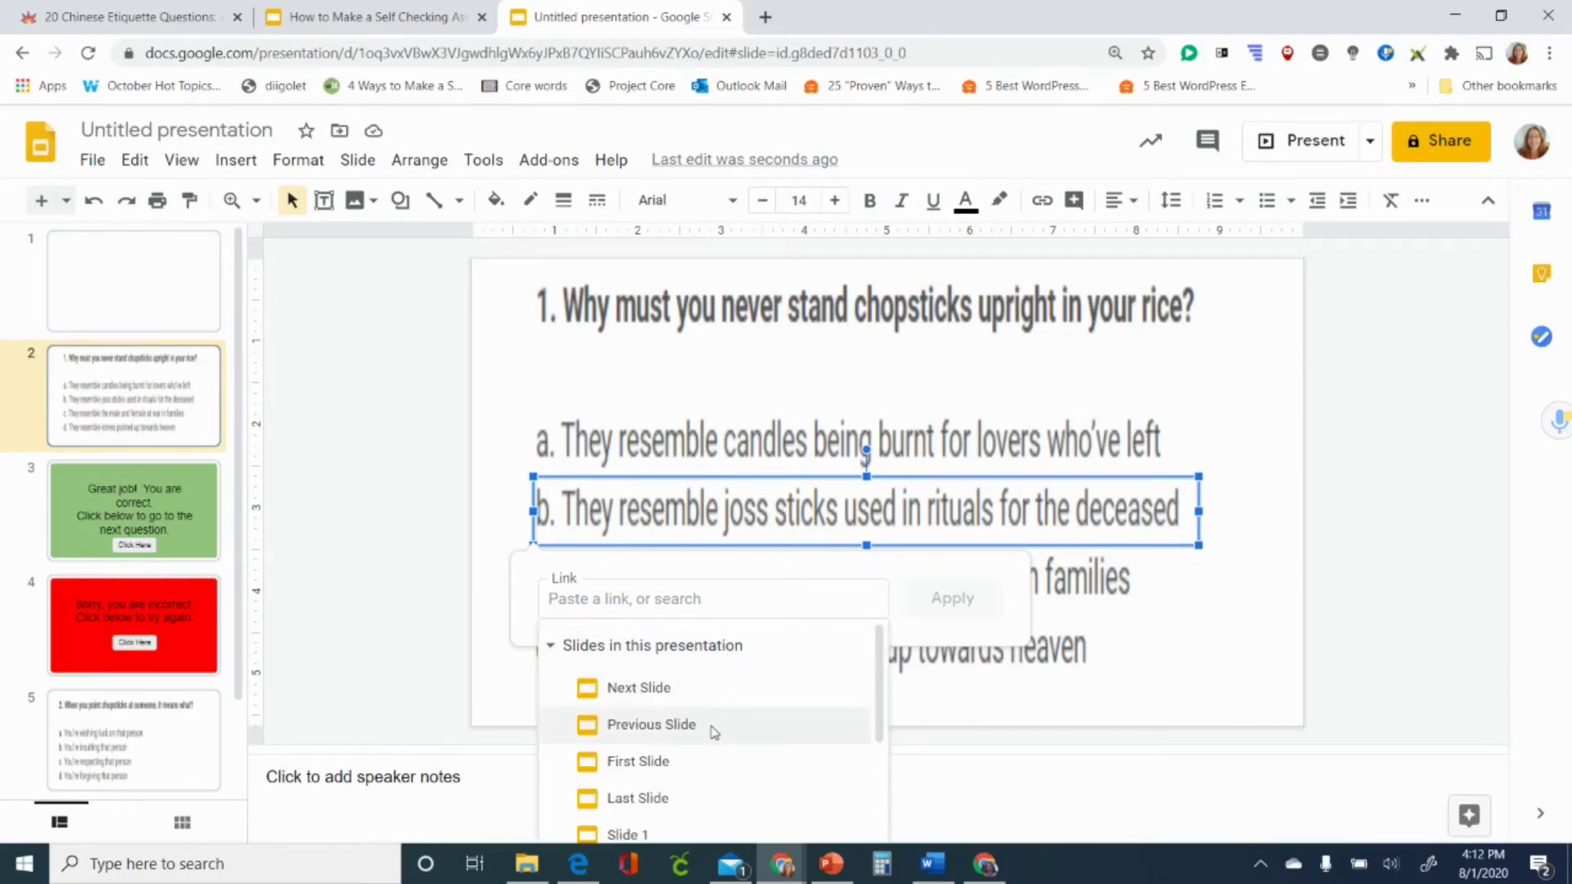
{"action": "scroll", "coordinate": [678, 798], "scroll_direction": "down", "scroll_amount": 1}
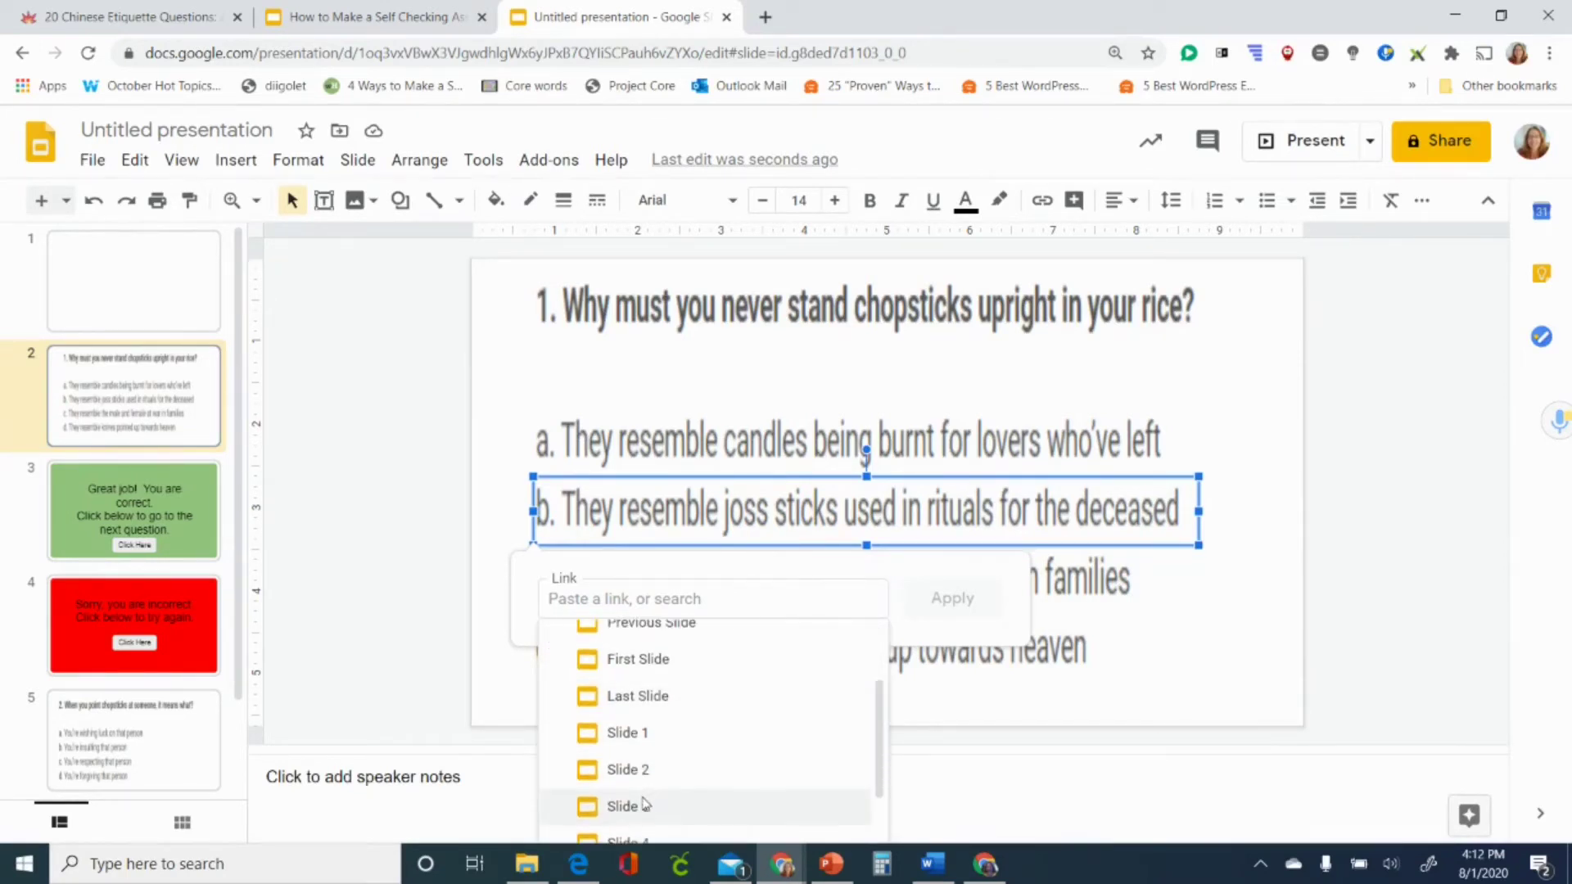
{"action": "left_click", "coordinate": [643, 808]}
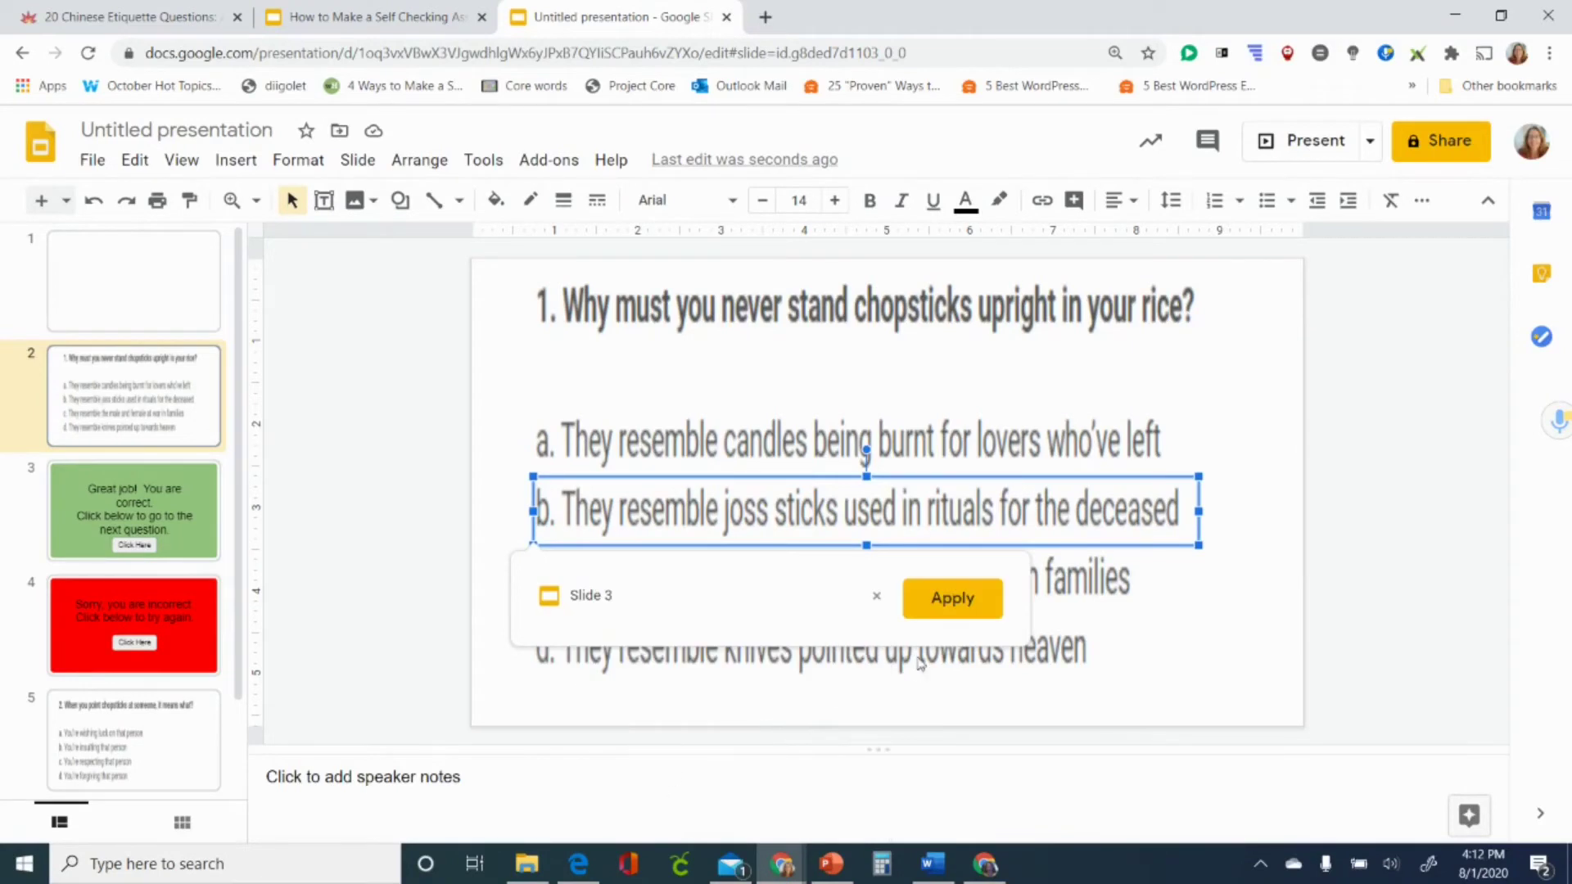
{"action": "left_click", "coordinate": [955, 610]}
{"action": "left_click", "coordinate": [569, 409]}
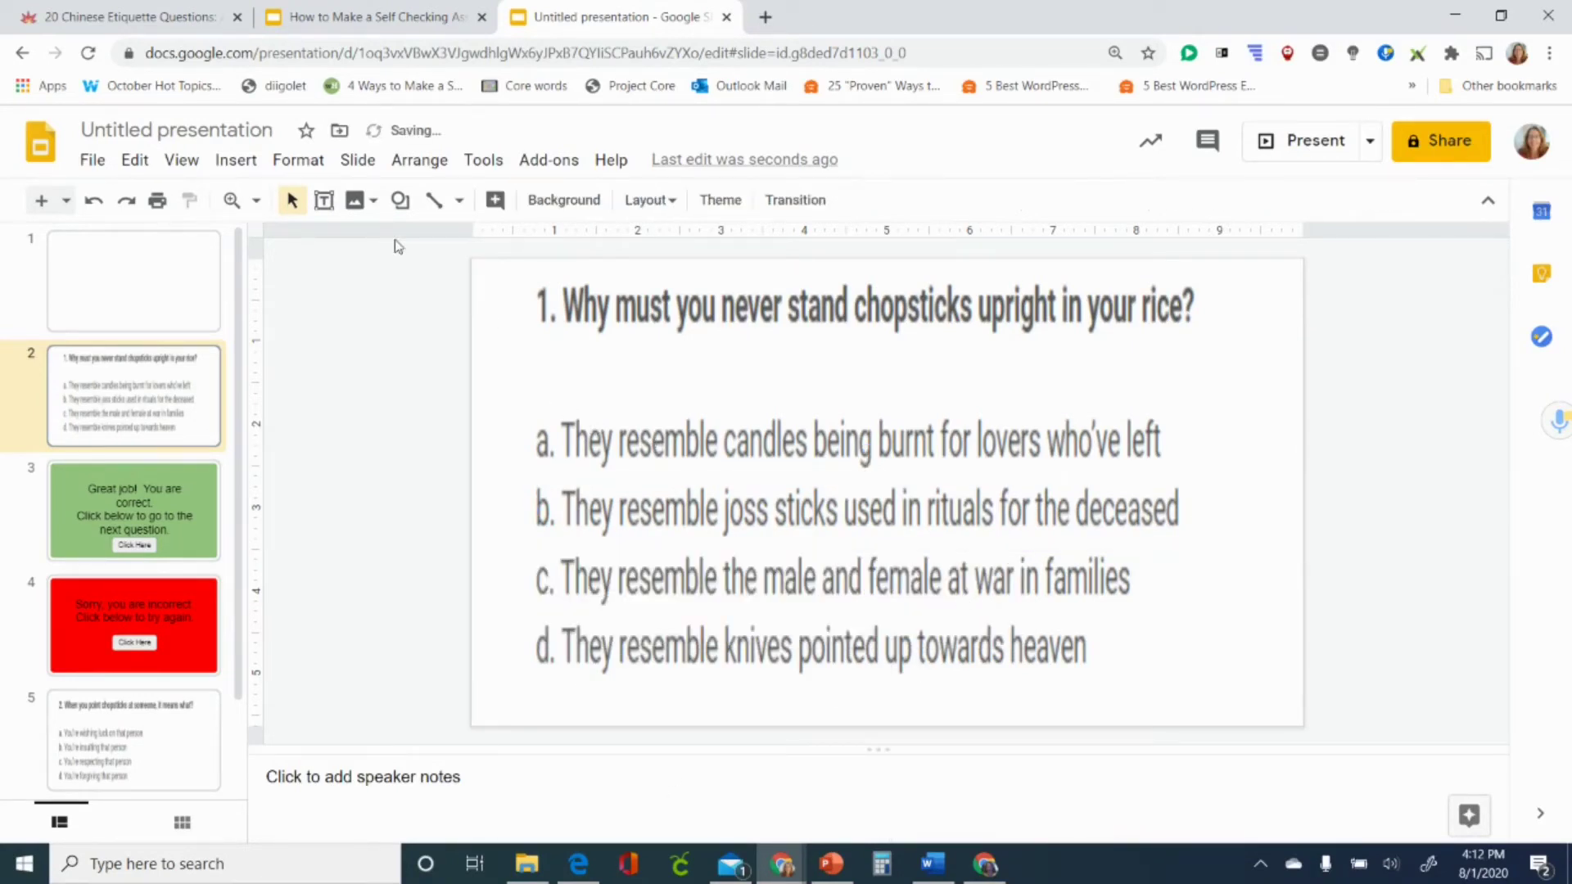
{"action": "left_click", "coordinate": [325, 200]}
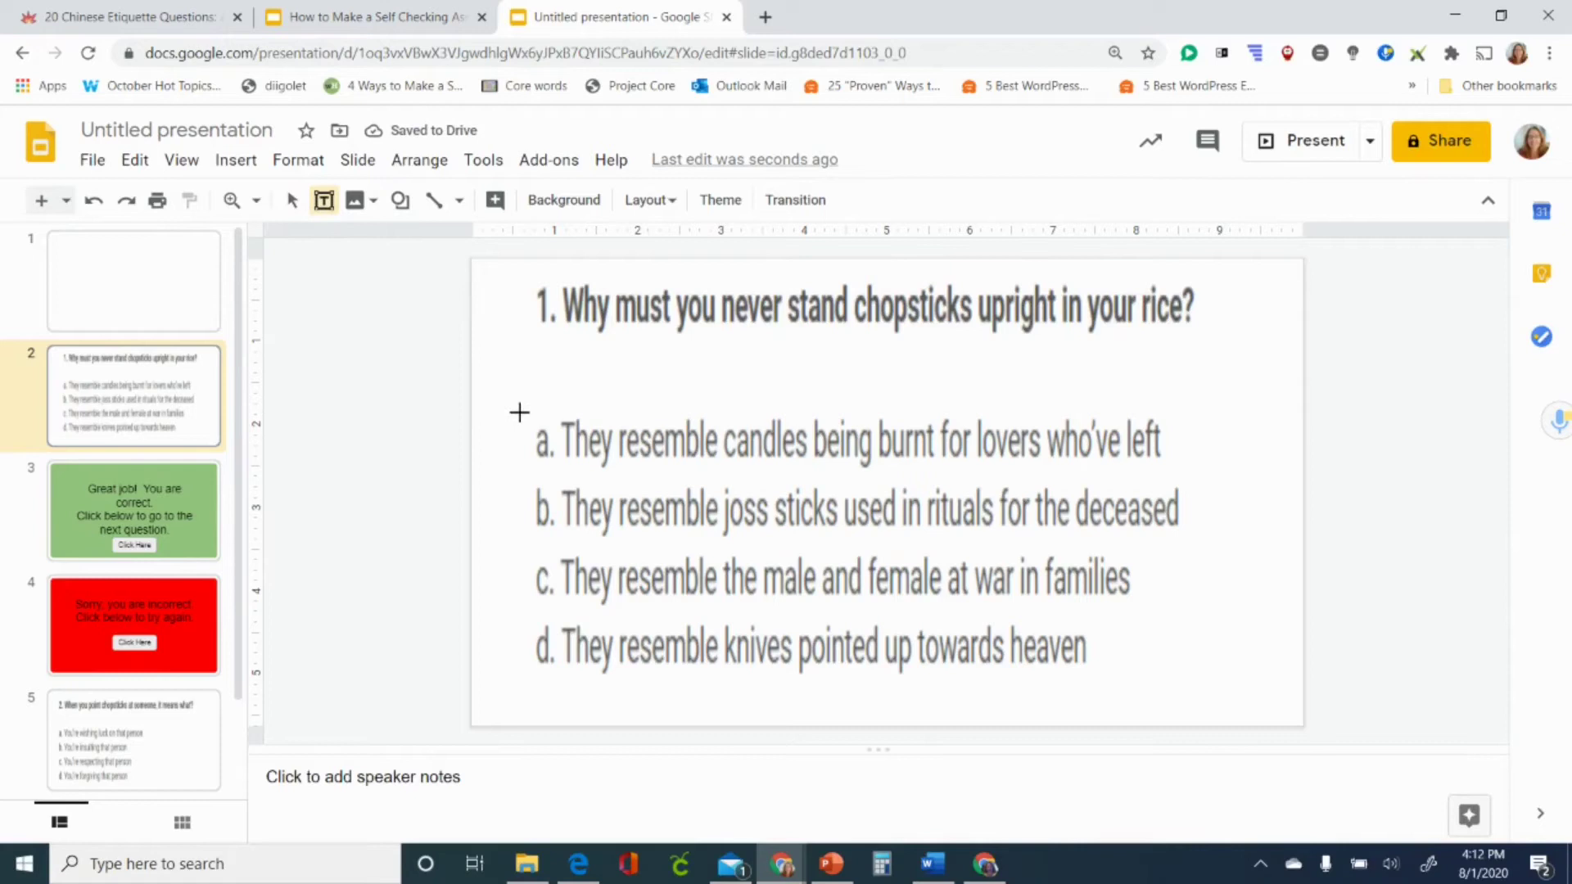
Link answer a's text box to slide 4, the red incorrect slide.
{"action": "left_click_drag", "start_coordinate": [530, 420], "coordinate": [1176, 469]}
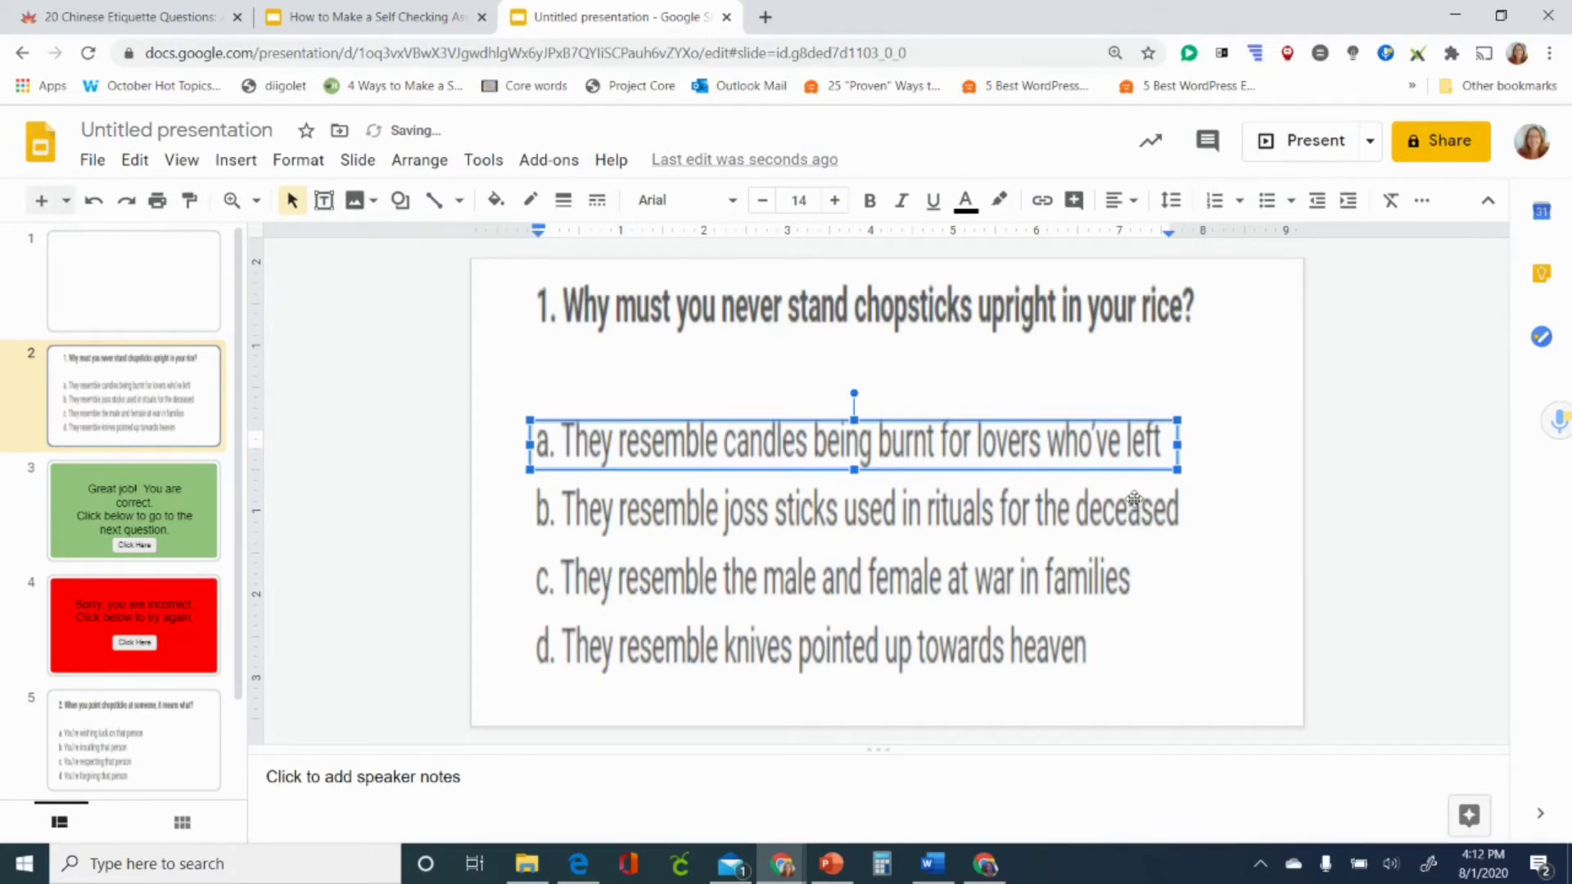
{"action": "left_click", "coordinate": [1135, 470]}
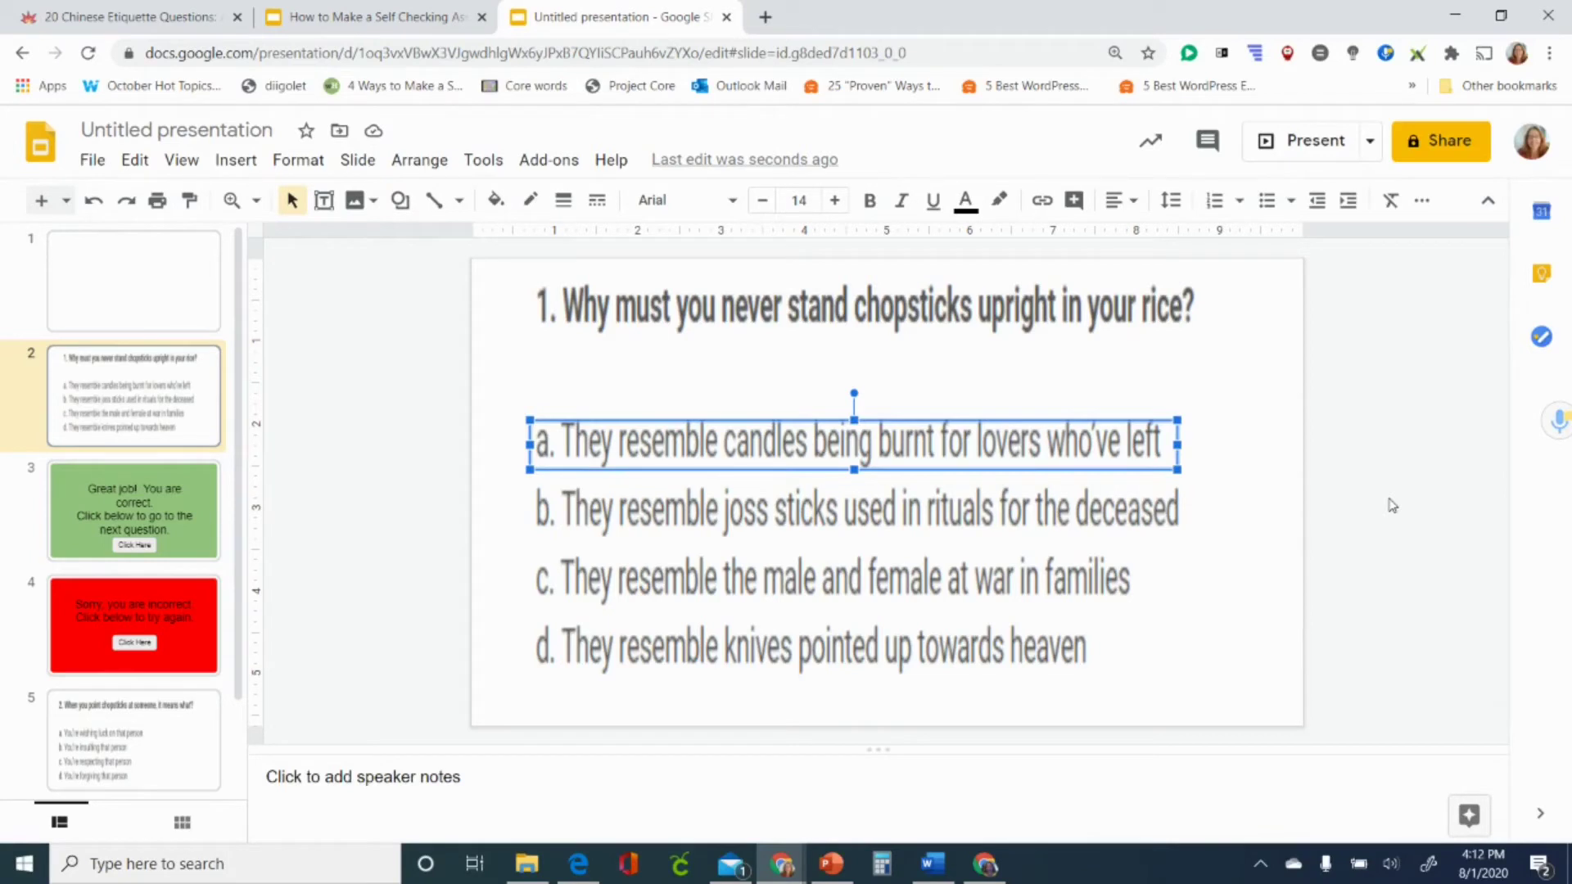
{"action": "key", "text": "ctrl+k"}
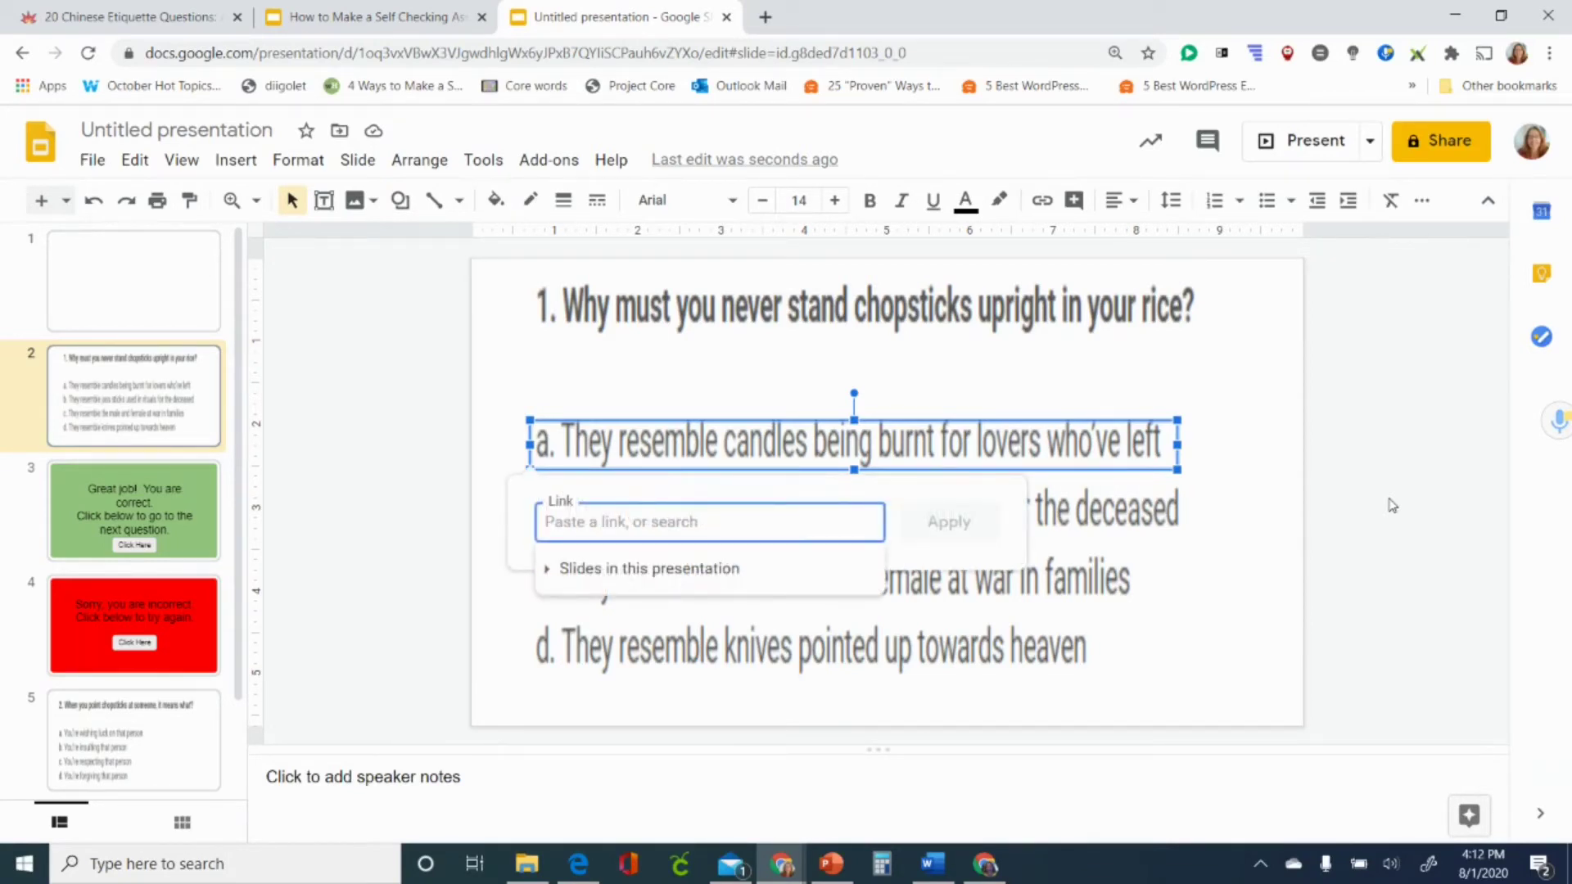
{"action": "left_click", "coordinate": [688, 571]}
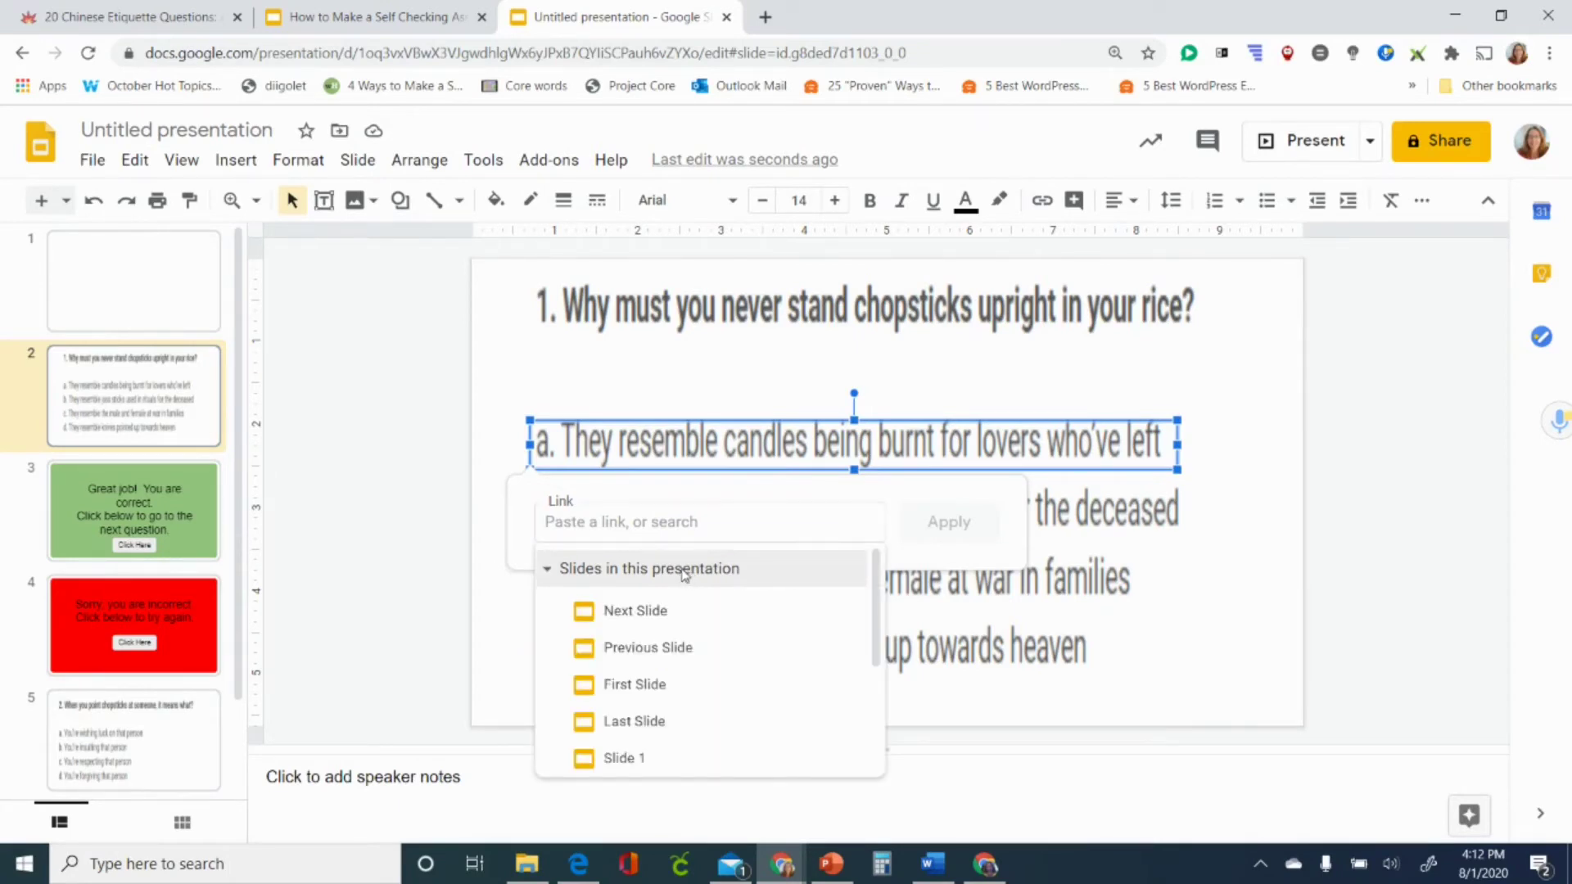
{"action": "scroll", "coordinate": [647, 714], "scroll_direction": "down", "scroll_amount": 3}
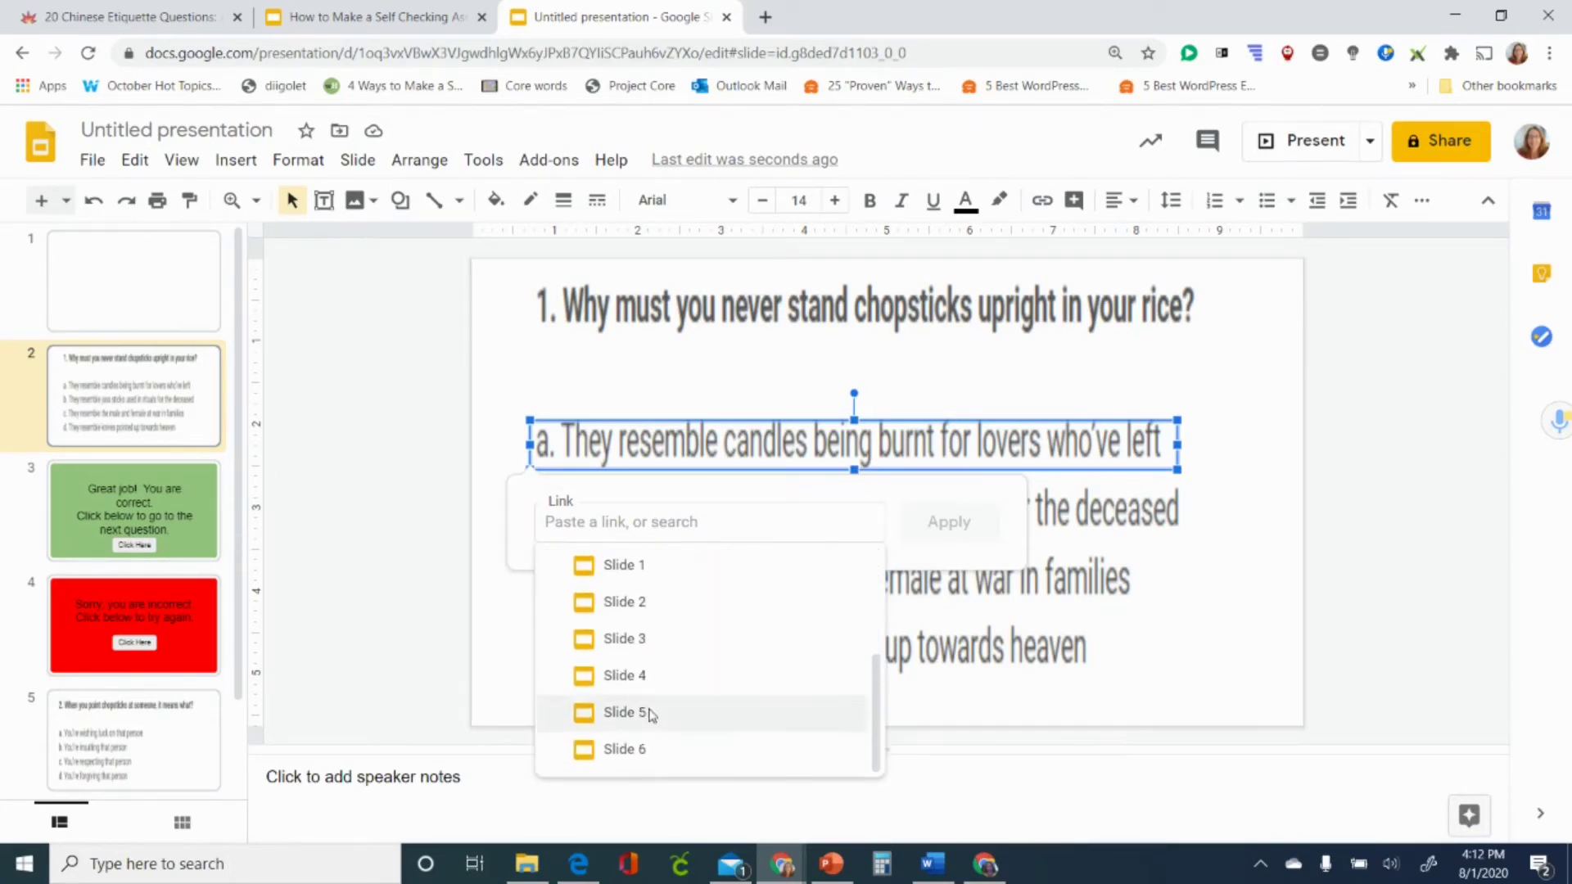
{"action": "left_click", "coordinate": [641, 688]}
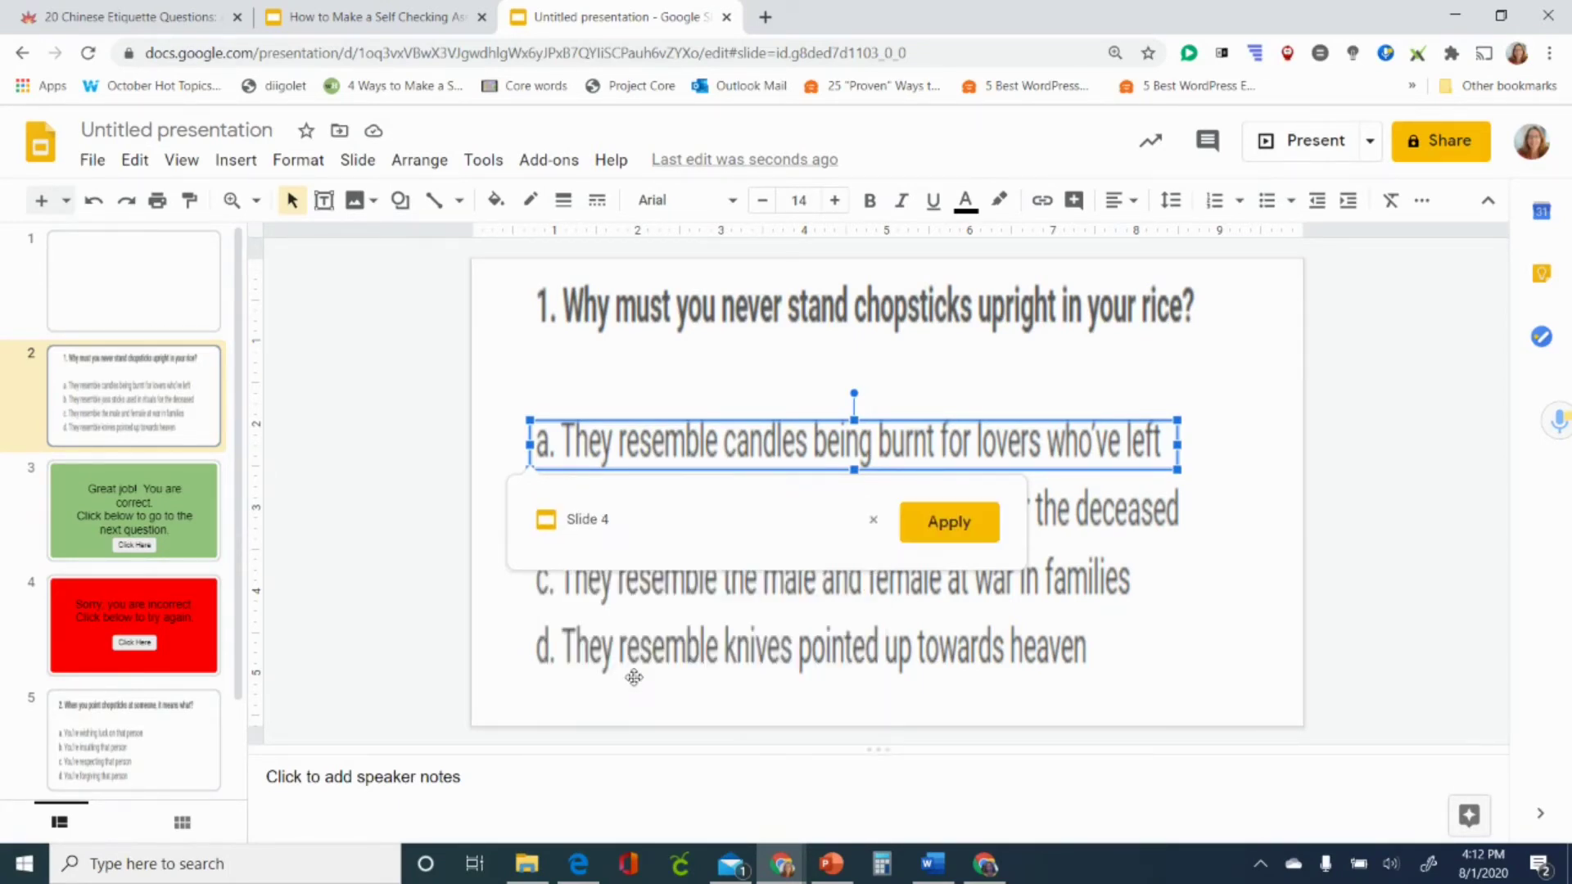
{"action": "left_click", "coordinate": [947, 522]}
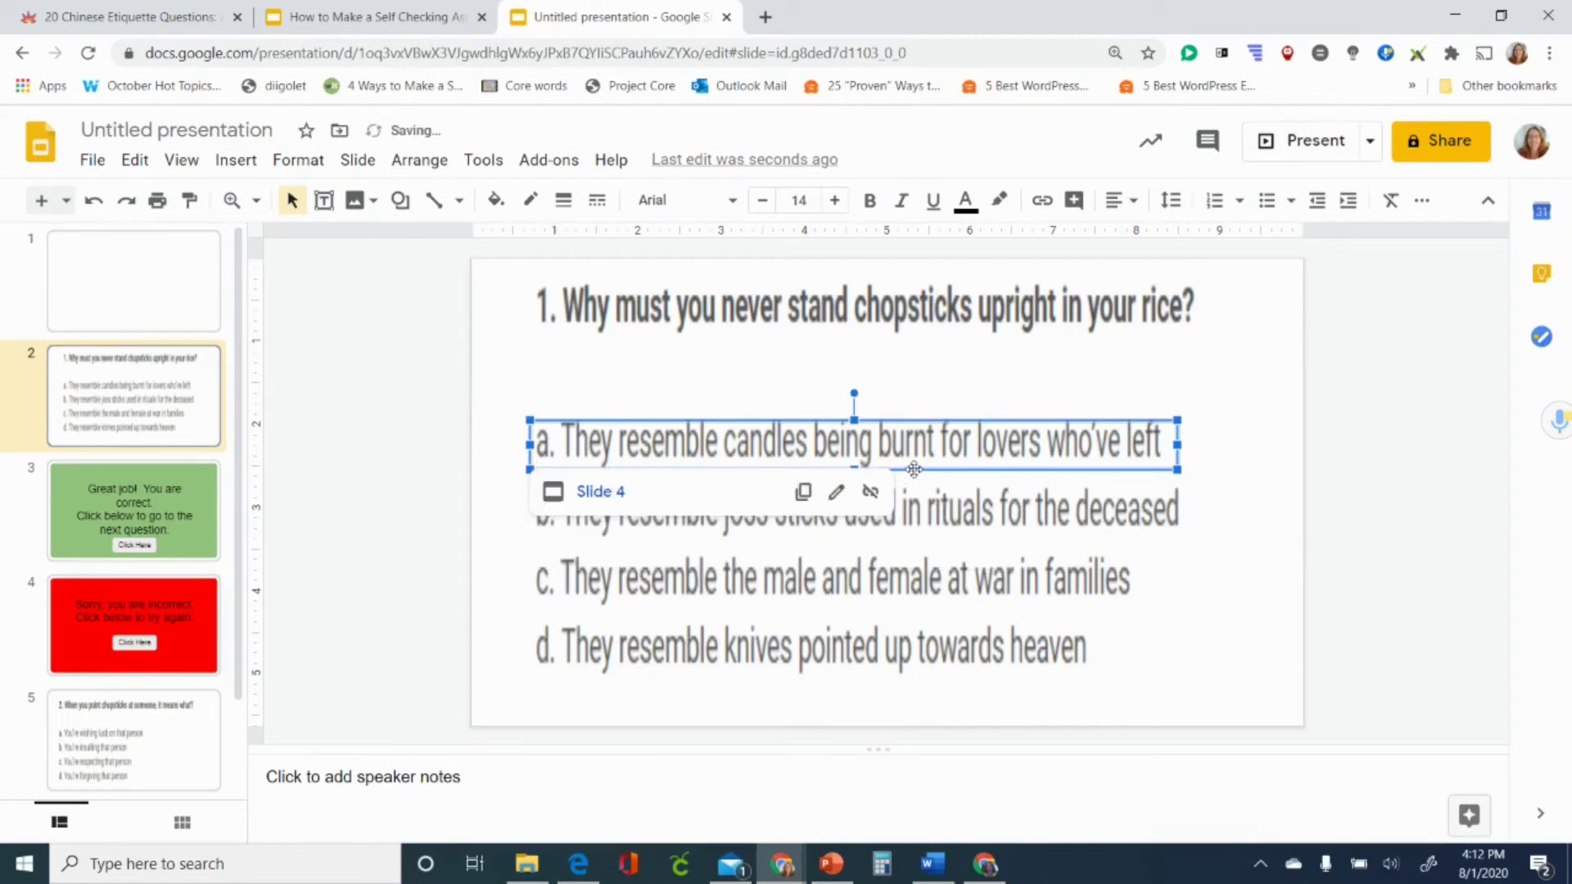
Cover answers c and d with the linked box and confirm both lead to slide 4.
{"action": "left_click_drag", "start_coordinate": [914, 469], "coordinate": [999, 671]}
{"action": "left_click", "coordinate": [909, 577]}
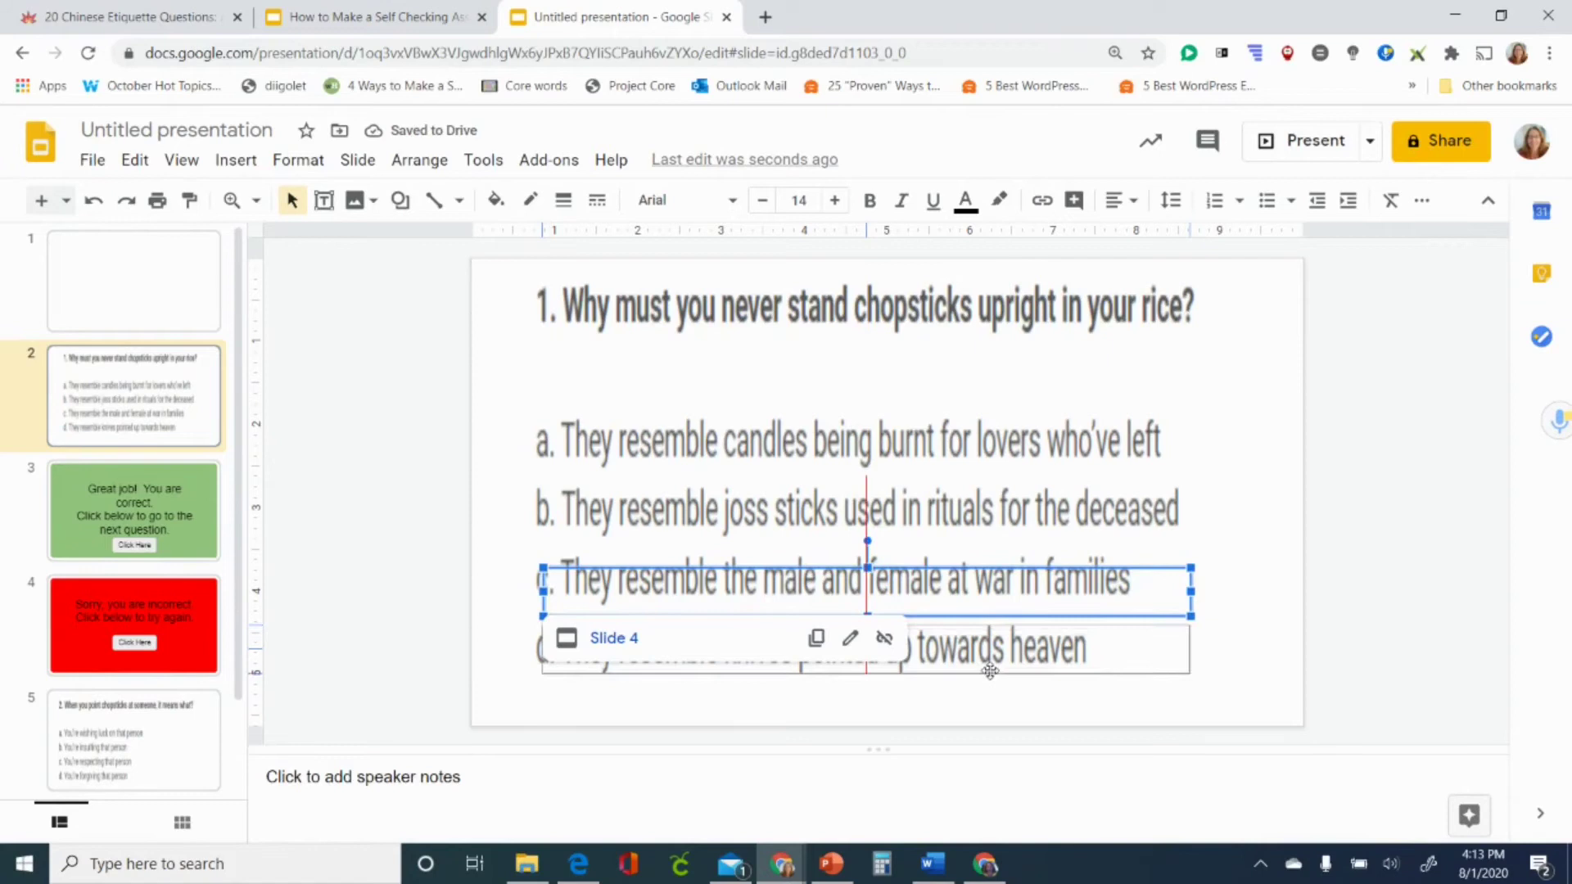
{"action": "left_click", "coordinate": [987, 680]}
{"action": "left_click", "coordinate": [916, 718]}
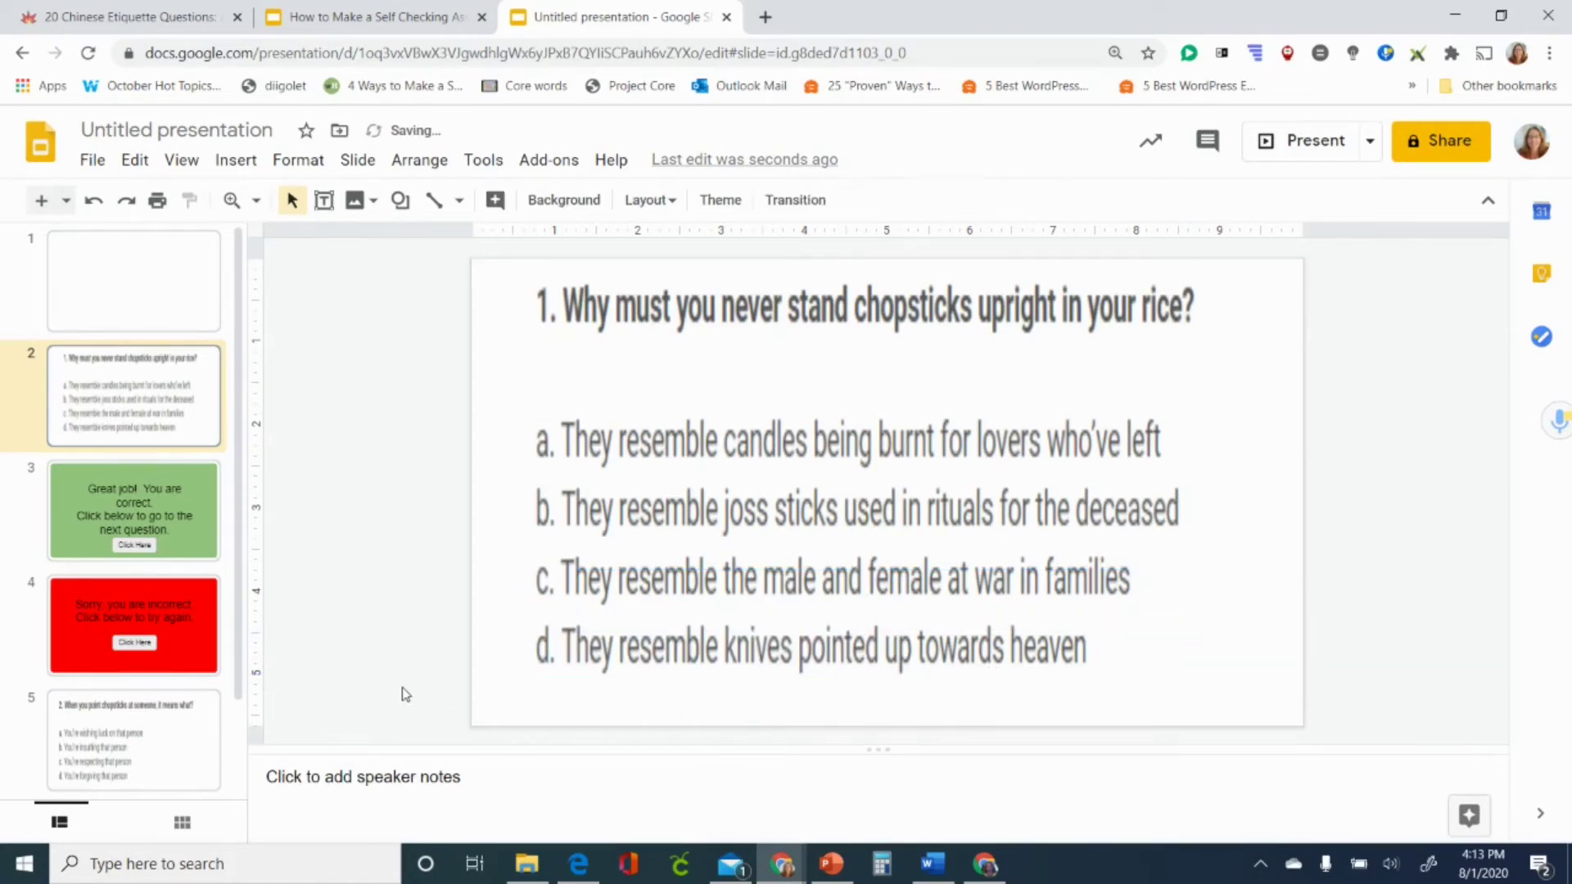
Link the Click Here button on green slide 3 to slide 5.
{"action": "left_click", "coordinate": [174, 546]}
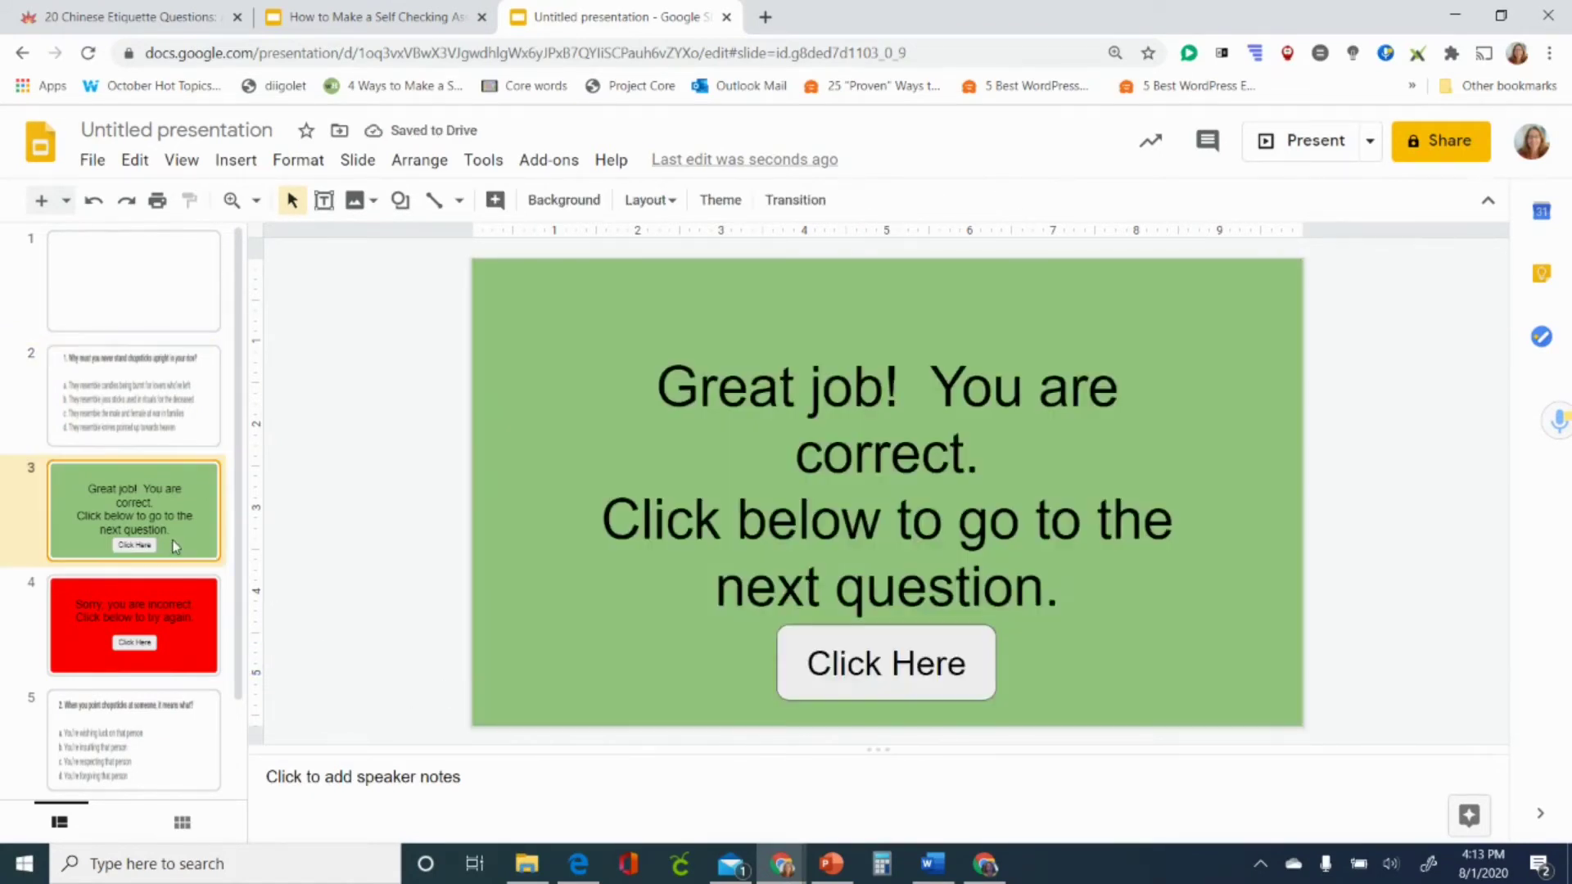
{"action": "left_click", "coordinate": [793, 651]}
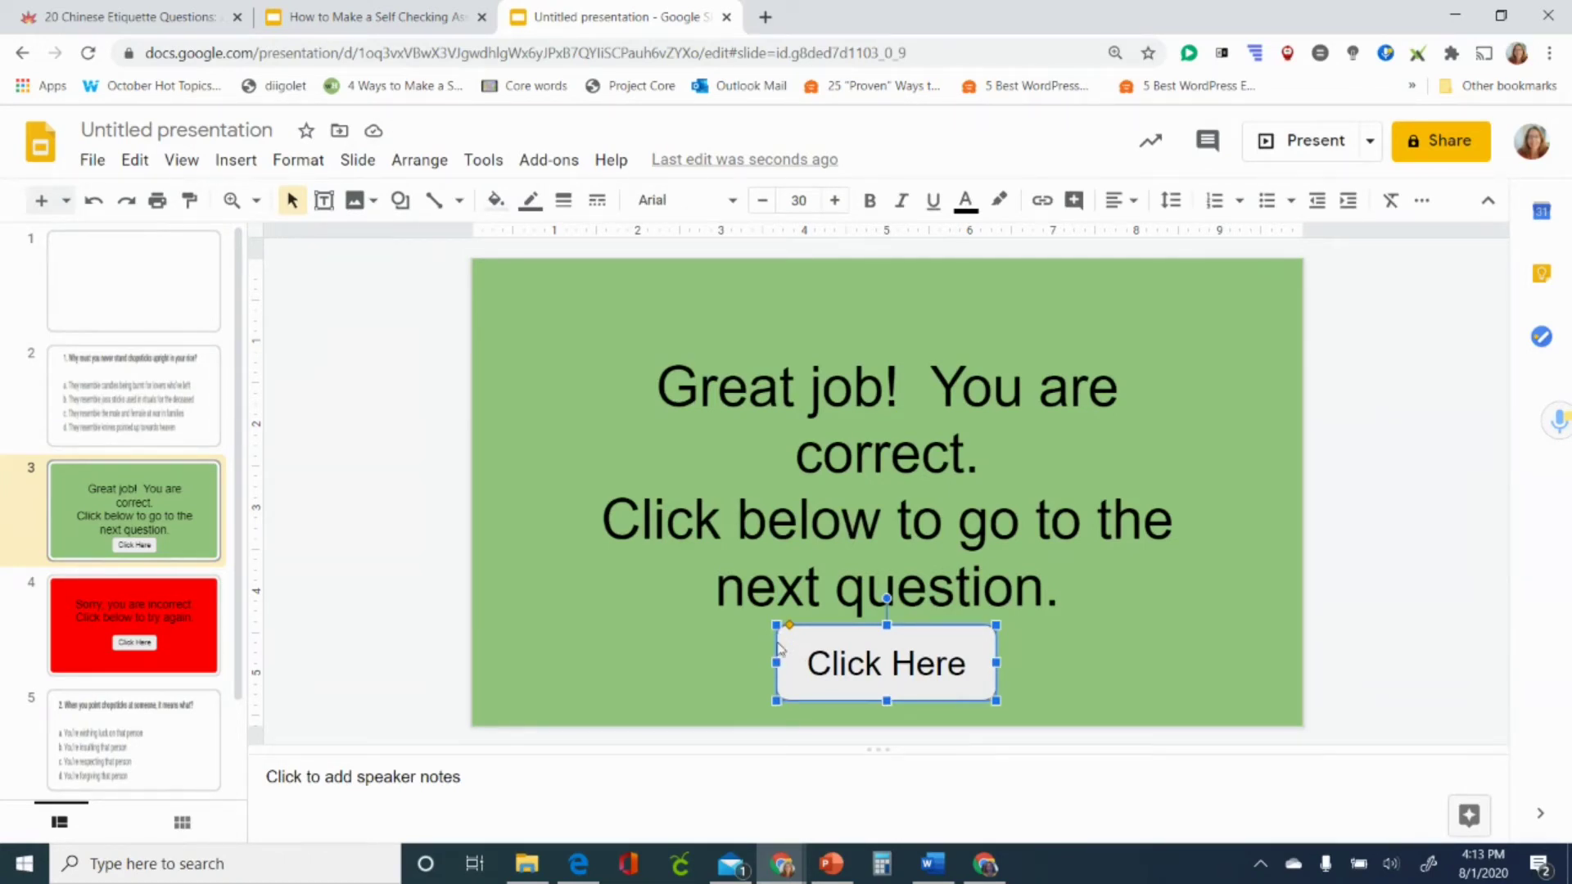
{"action": "key", "text": "ctrl+k"}
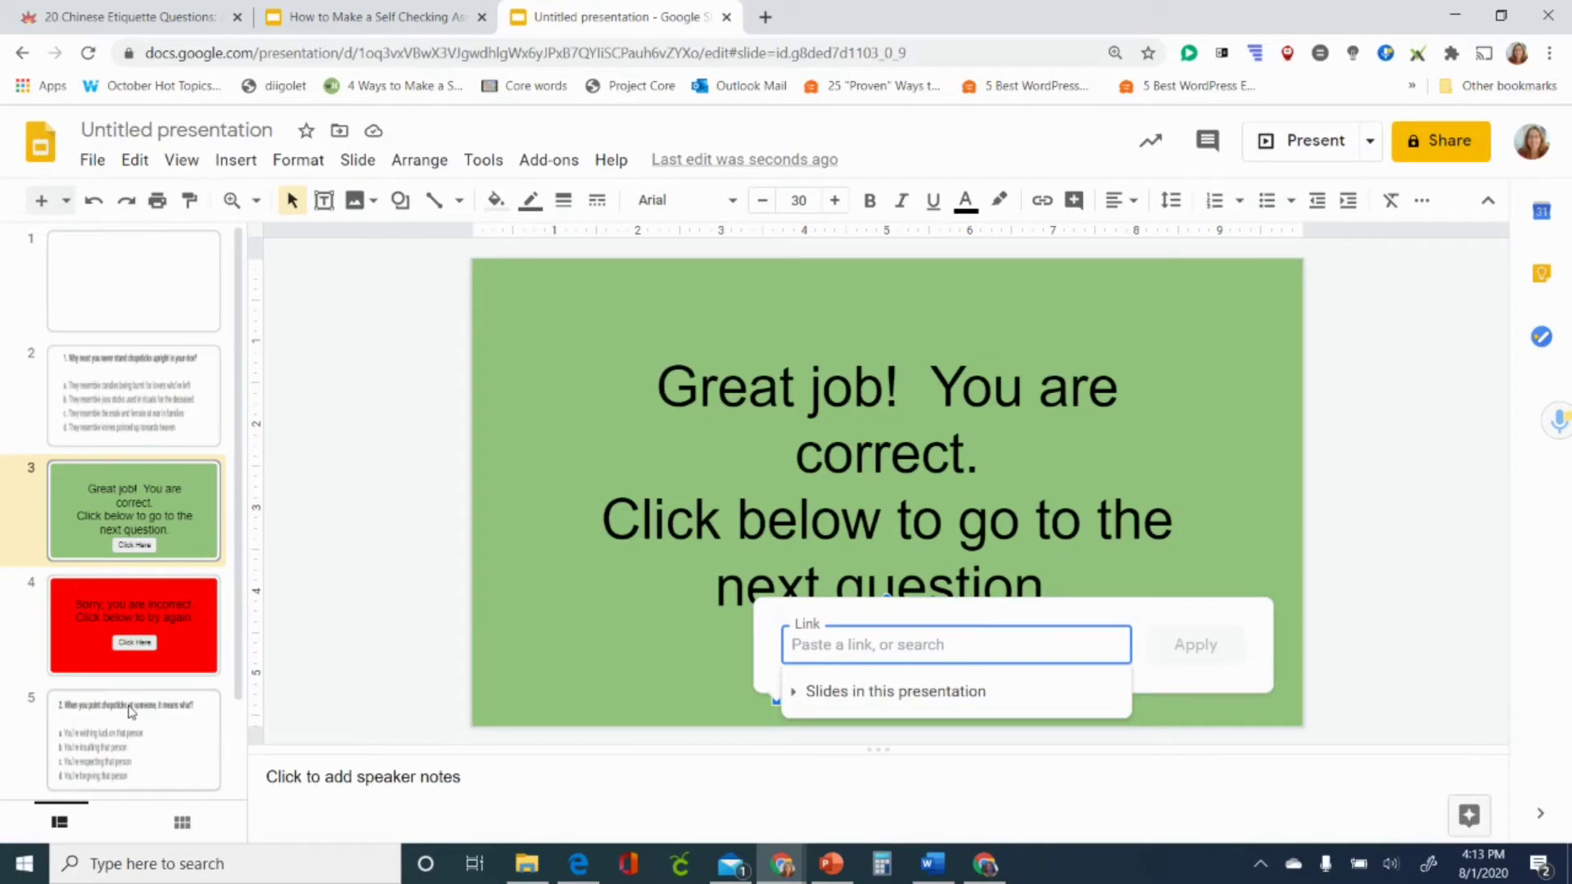
{"action": "left_click", "coordinate": [1012, 691]}
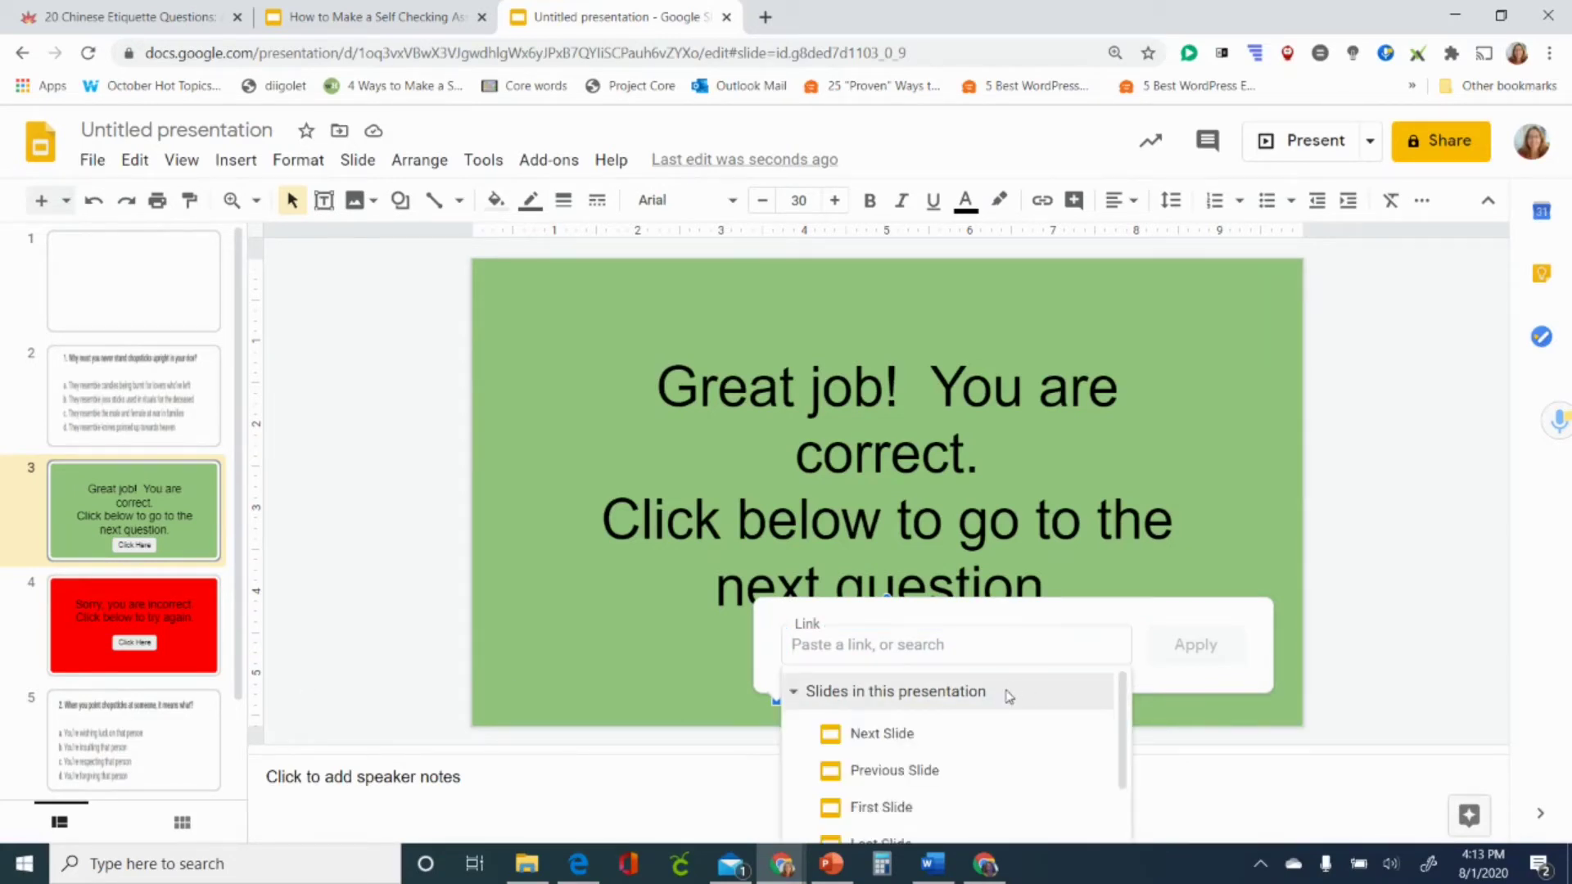
{"action": "scroll", "coordinate": [1000, 702], "scroll_direction": "down", "scroll_amount": 2}
{"action": "left_click", "coordinate": [870, 834]}
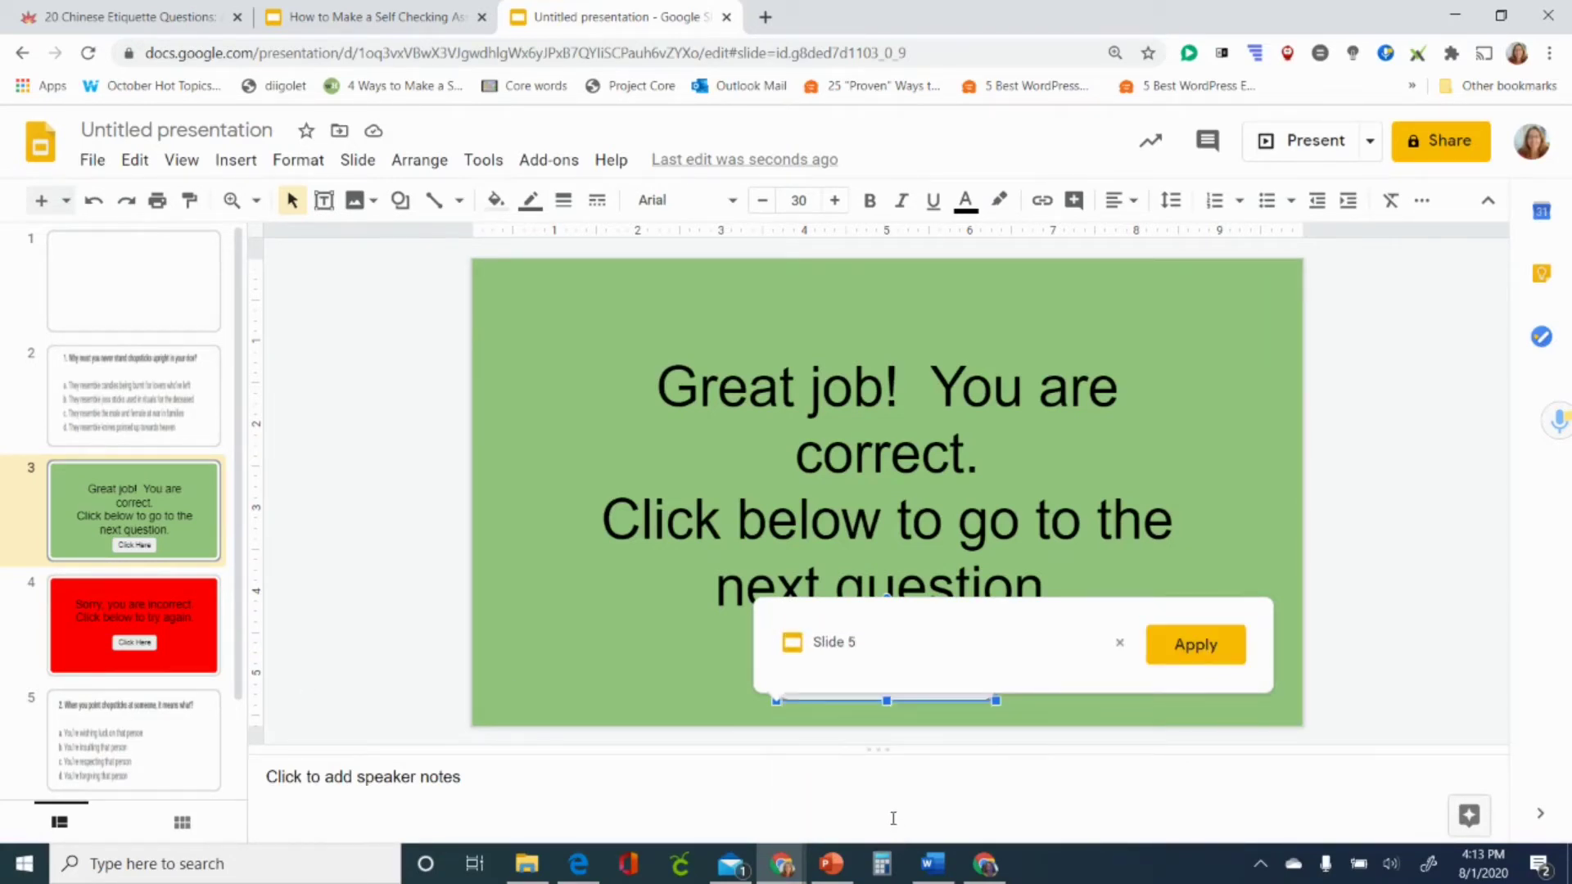
{"action": "left_click", "coordinate": [1195, 644]}
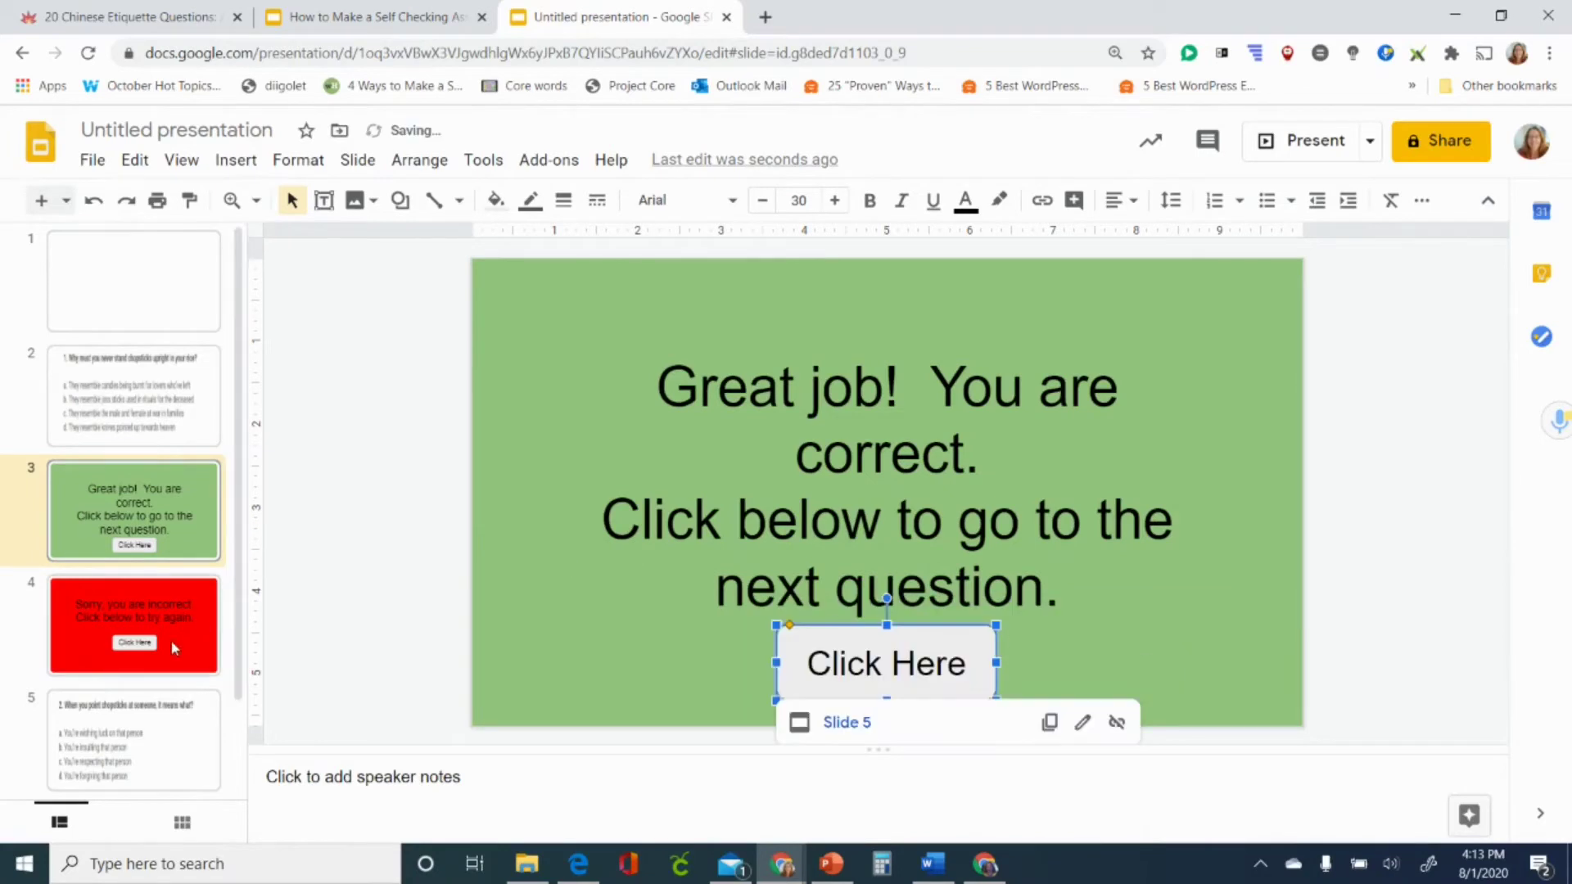
Link the Click Here button on red slide 4 back to slide 2.
{"action": "left_click", "coordinate": [214, 604]}
{"action": "left_click", "coordinate": [805, 613]}
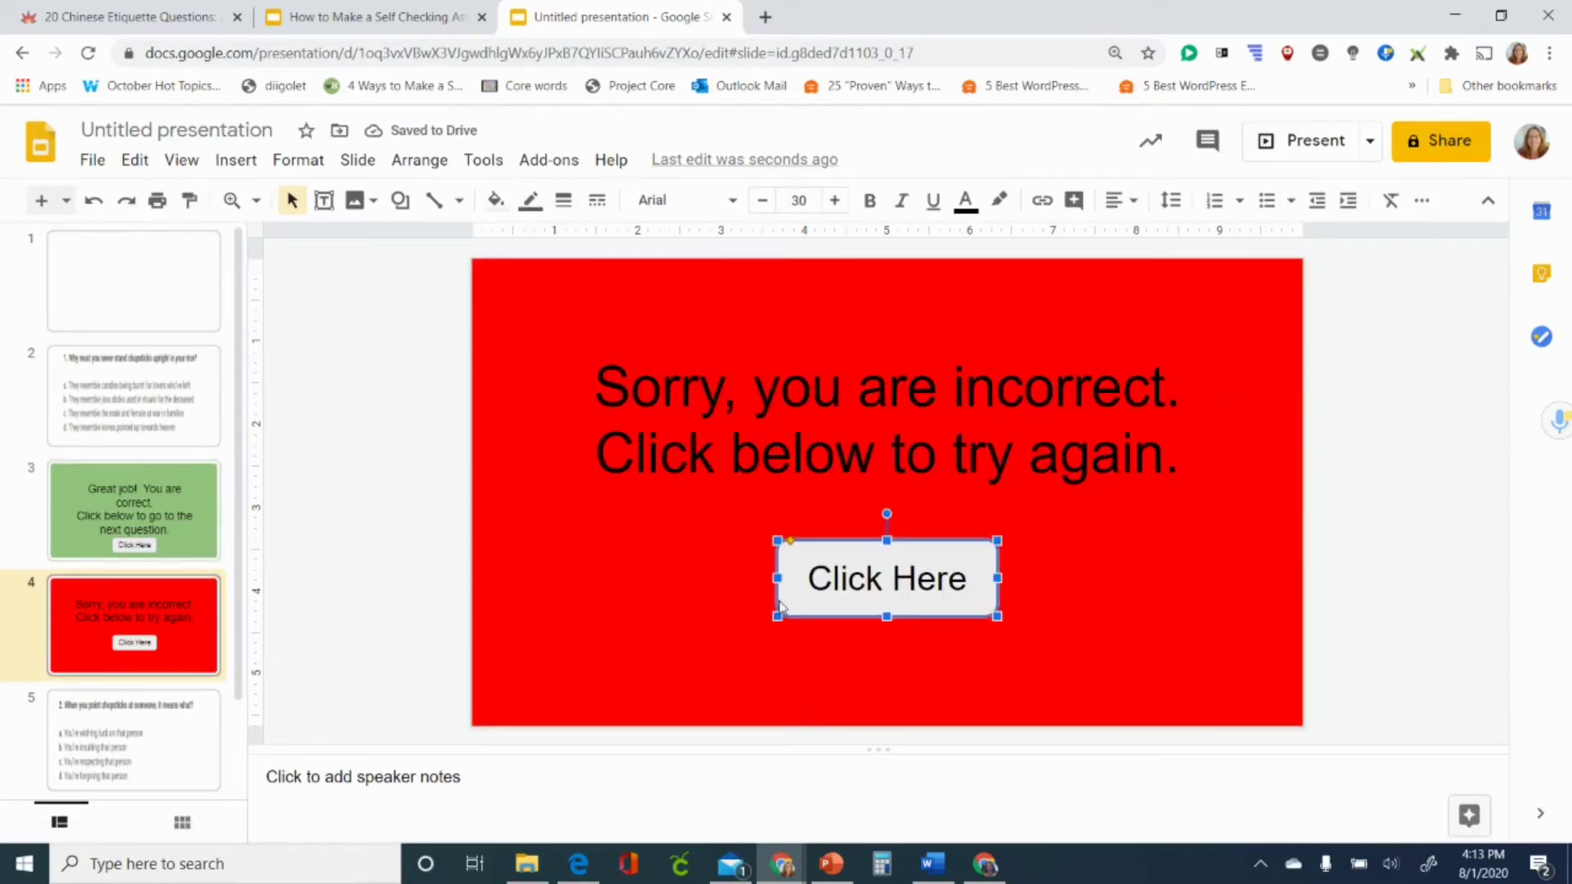
{"action": "key", "text": "ctrl+k"}
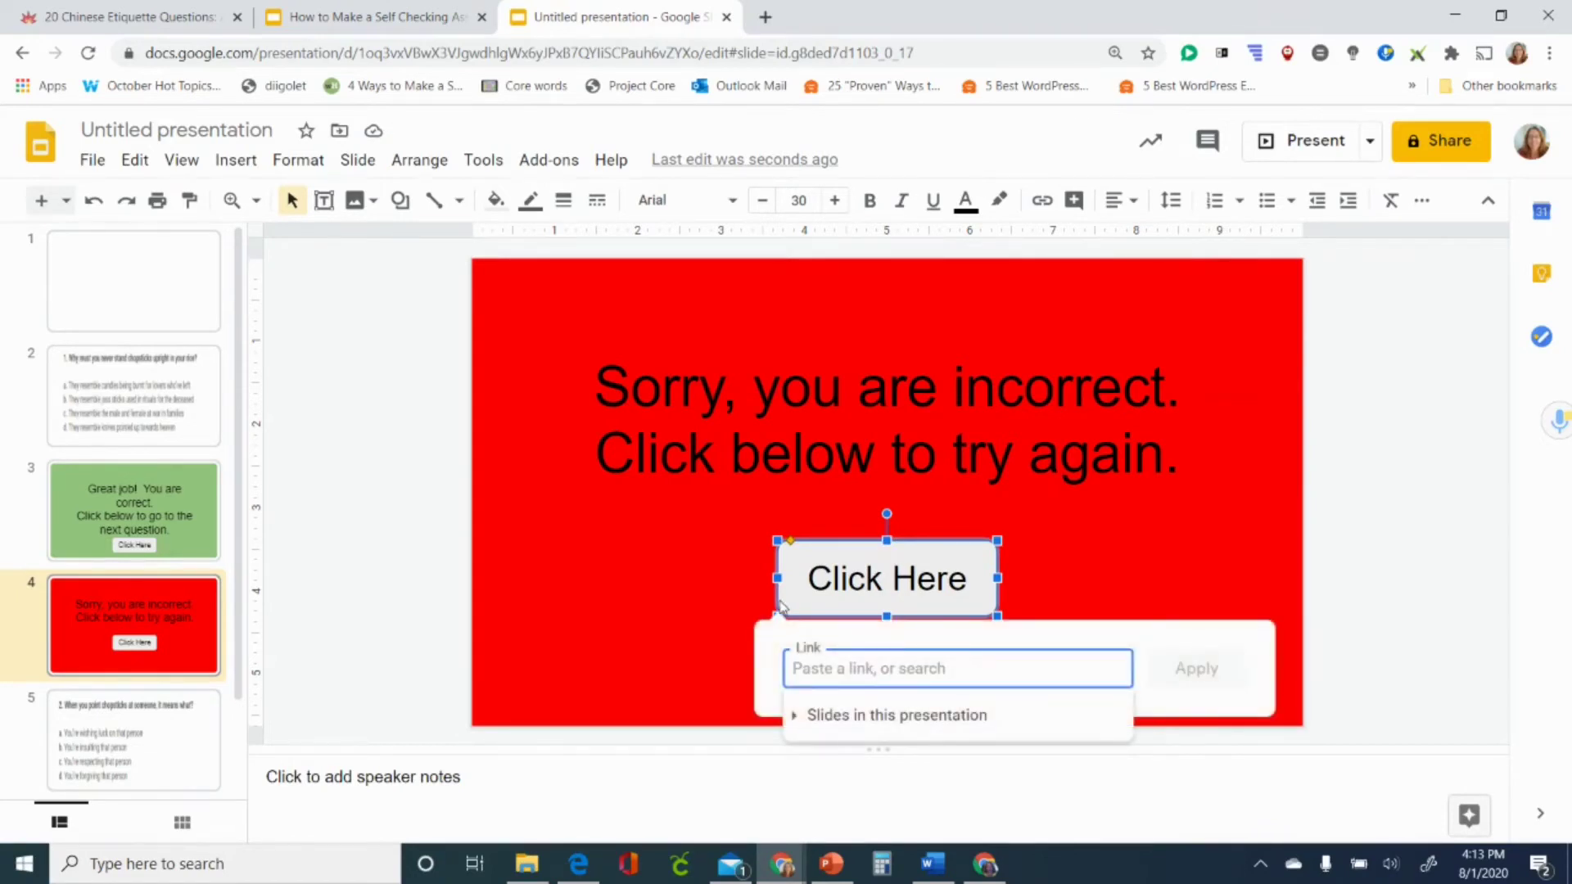
{"action": "left_click", "coordinate": [1018, 720]}
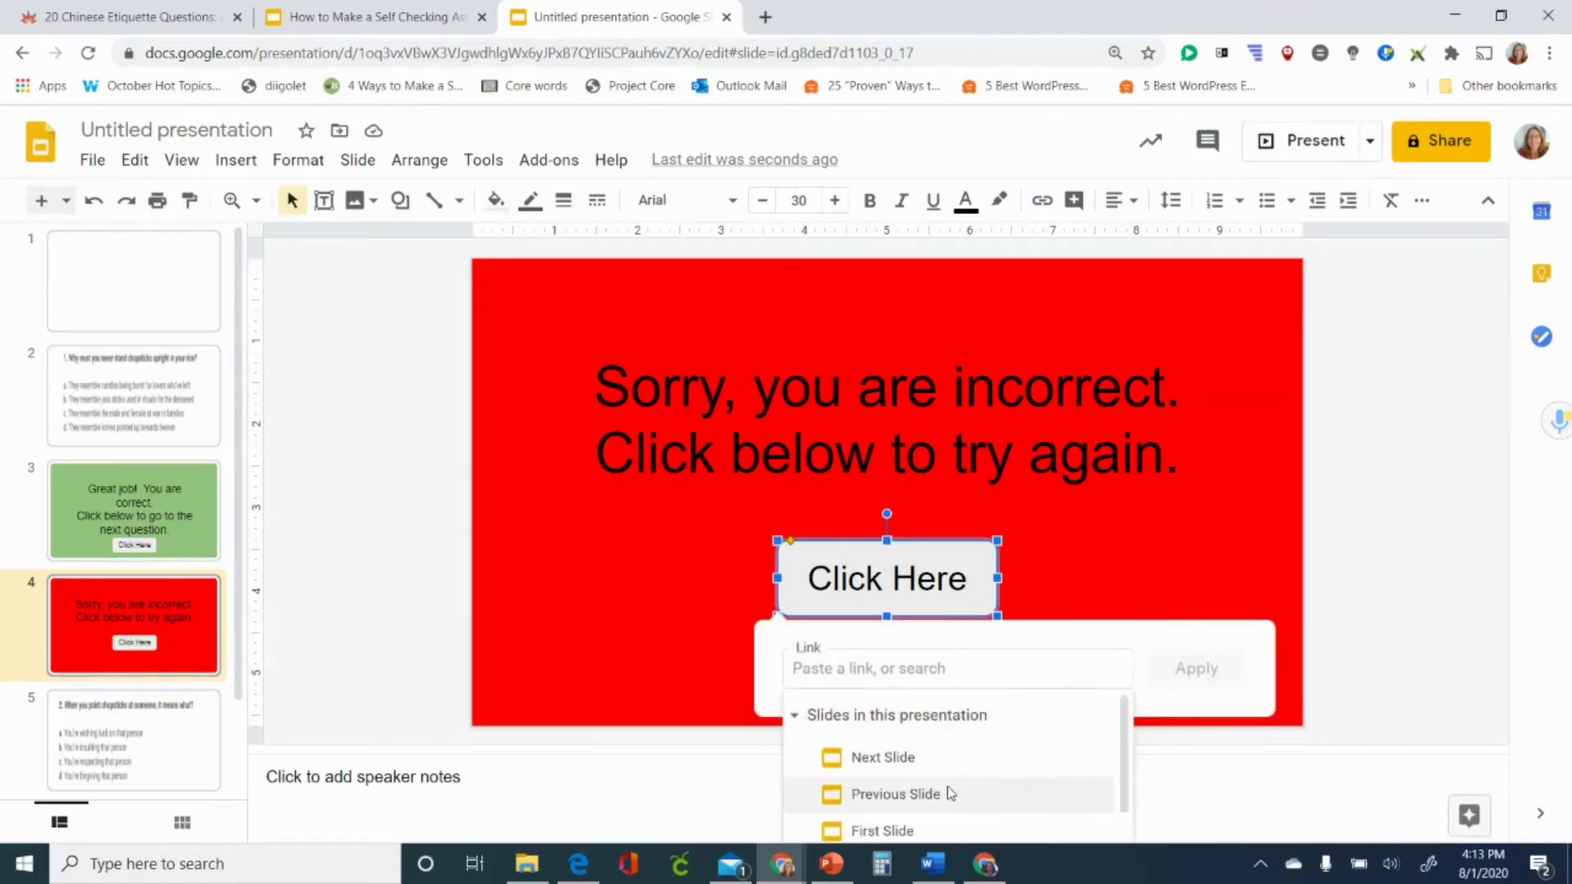
{"action": "scroll", "coordinate": [945, 796], "scroll_direction": "down", "scroll_amount": 1}
{"action": "left_click", "coordinate": [901, 833]}
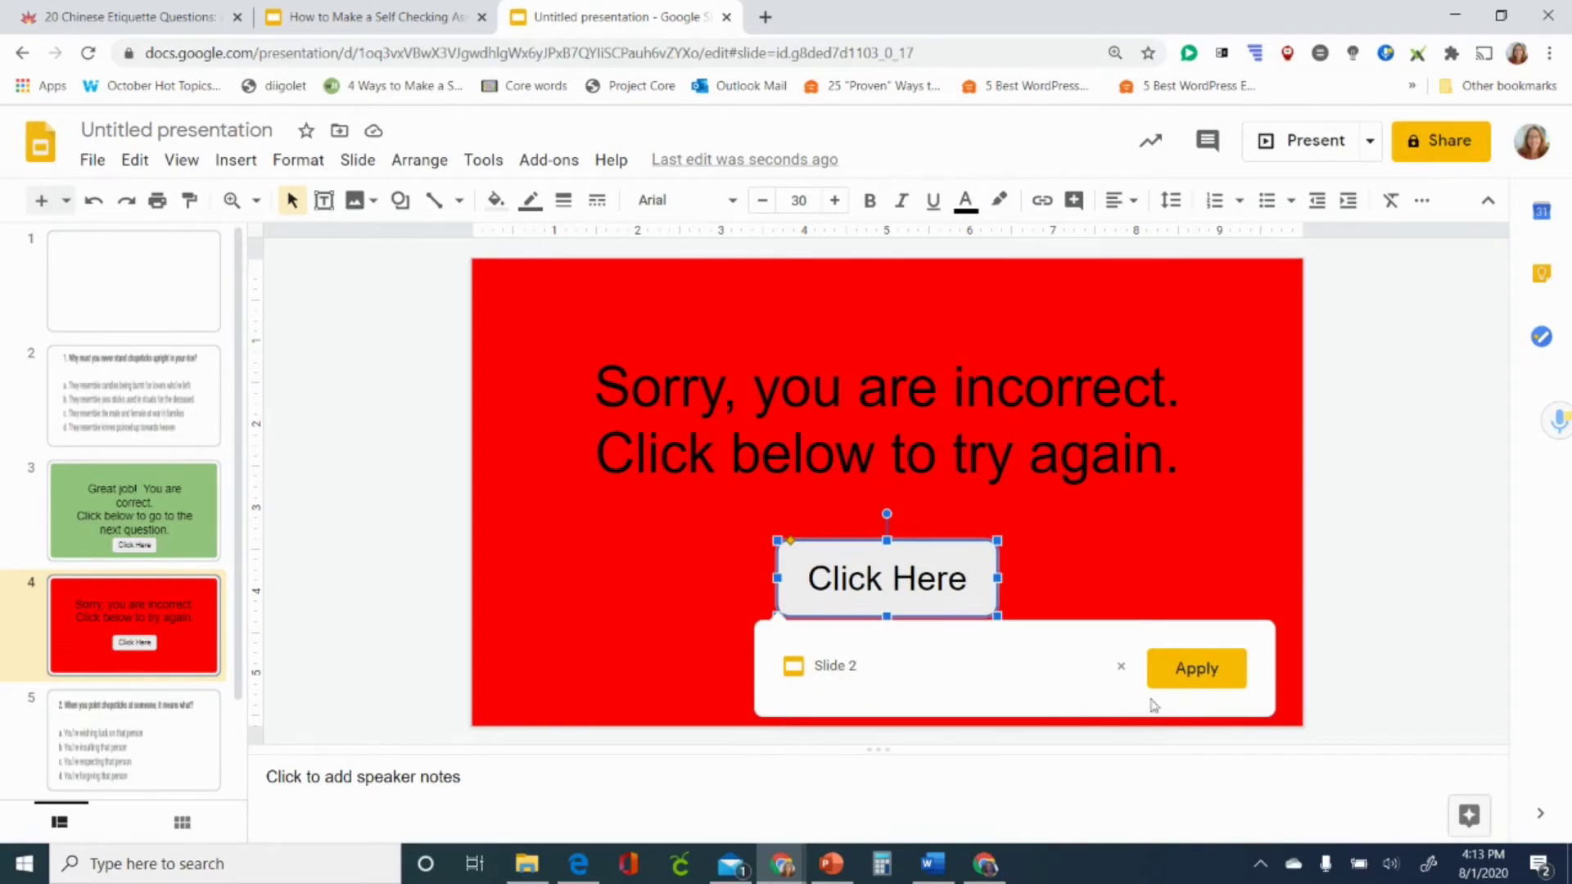
{"action": "left_click", "coordinate": [1179, 672]}
{"action": "left_click", "coordinate": [424, 606]}
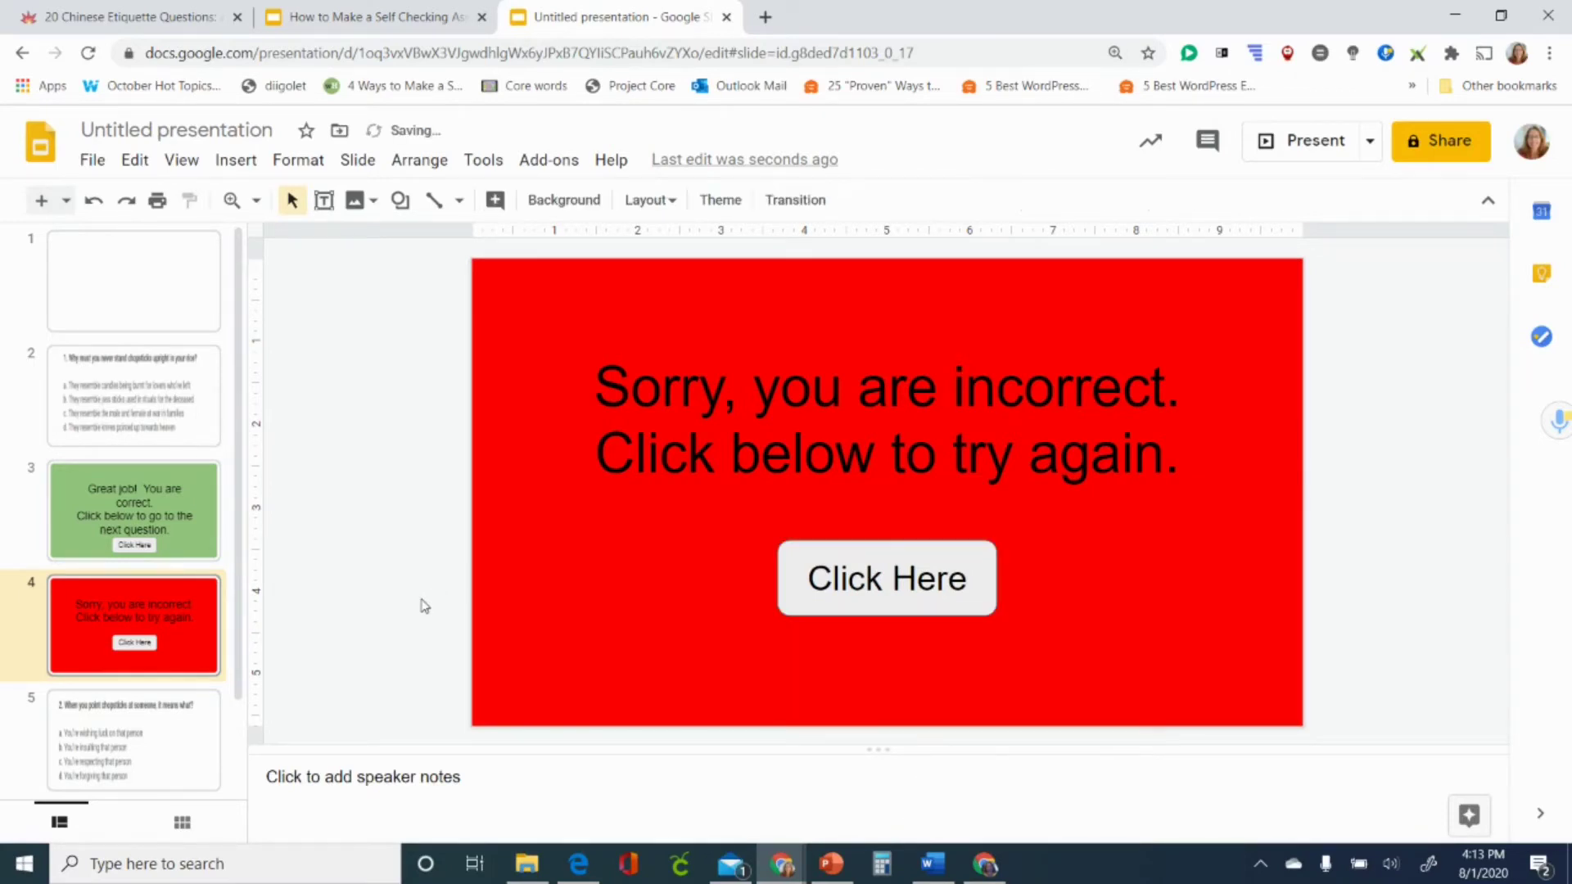
Present from question 1, try wrong answers a and c, then correct answer b to reach question 2.
{"action": "left_click", "coordinate": [155, 401]}
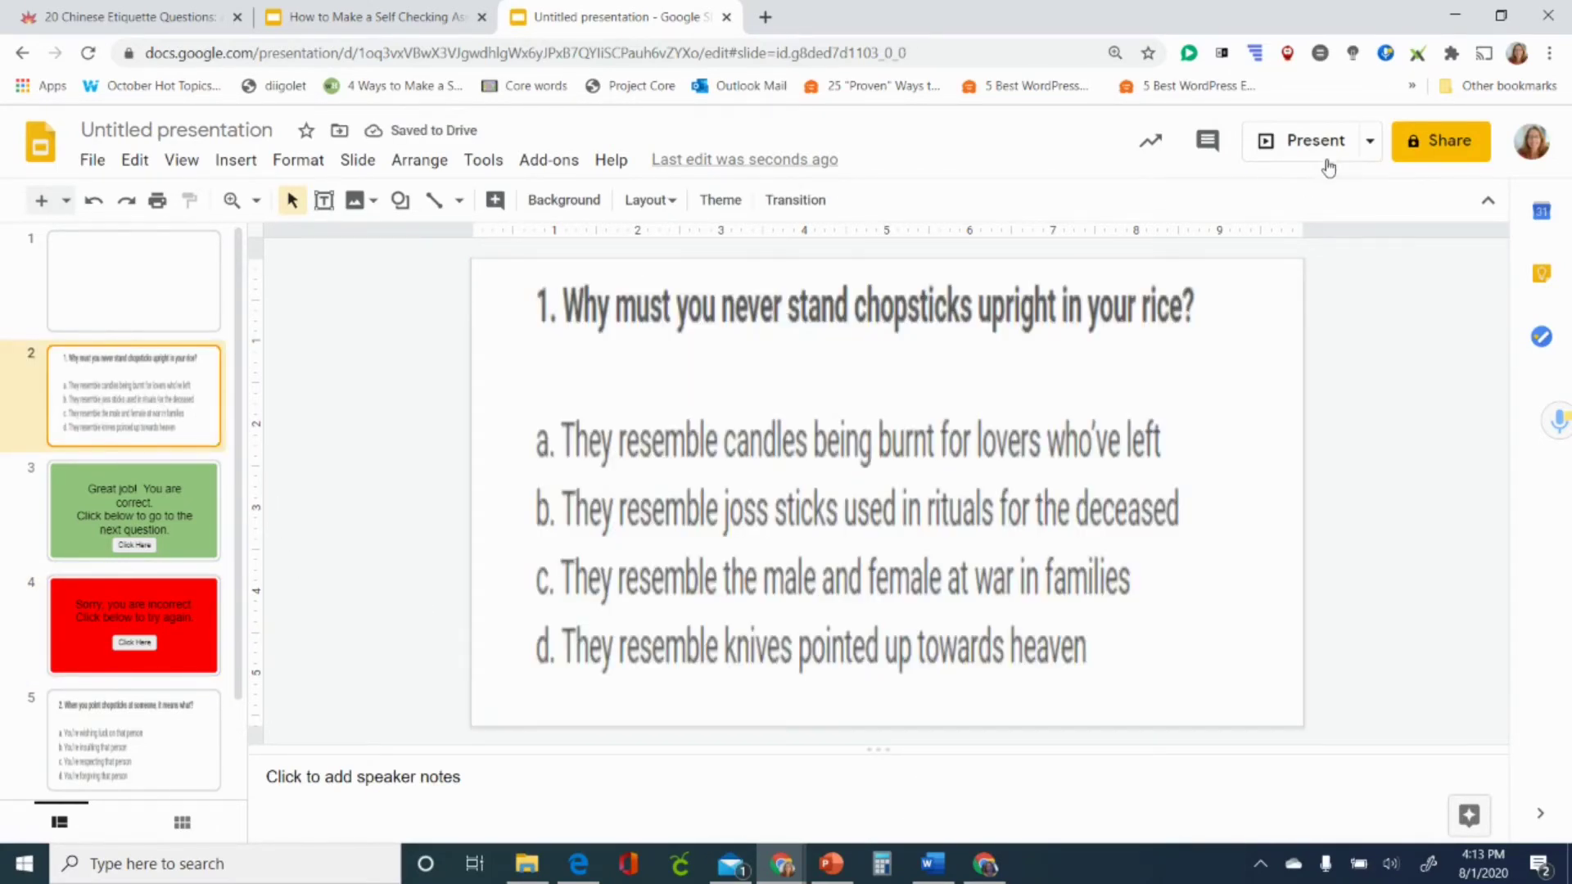
{"action": "left_click", "coordinate": [1301, 144]}
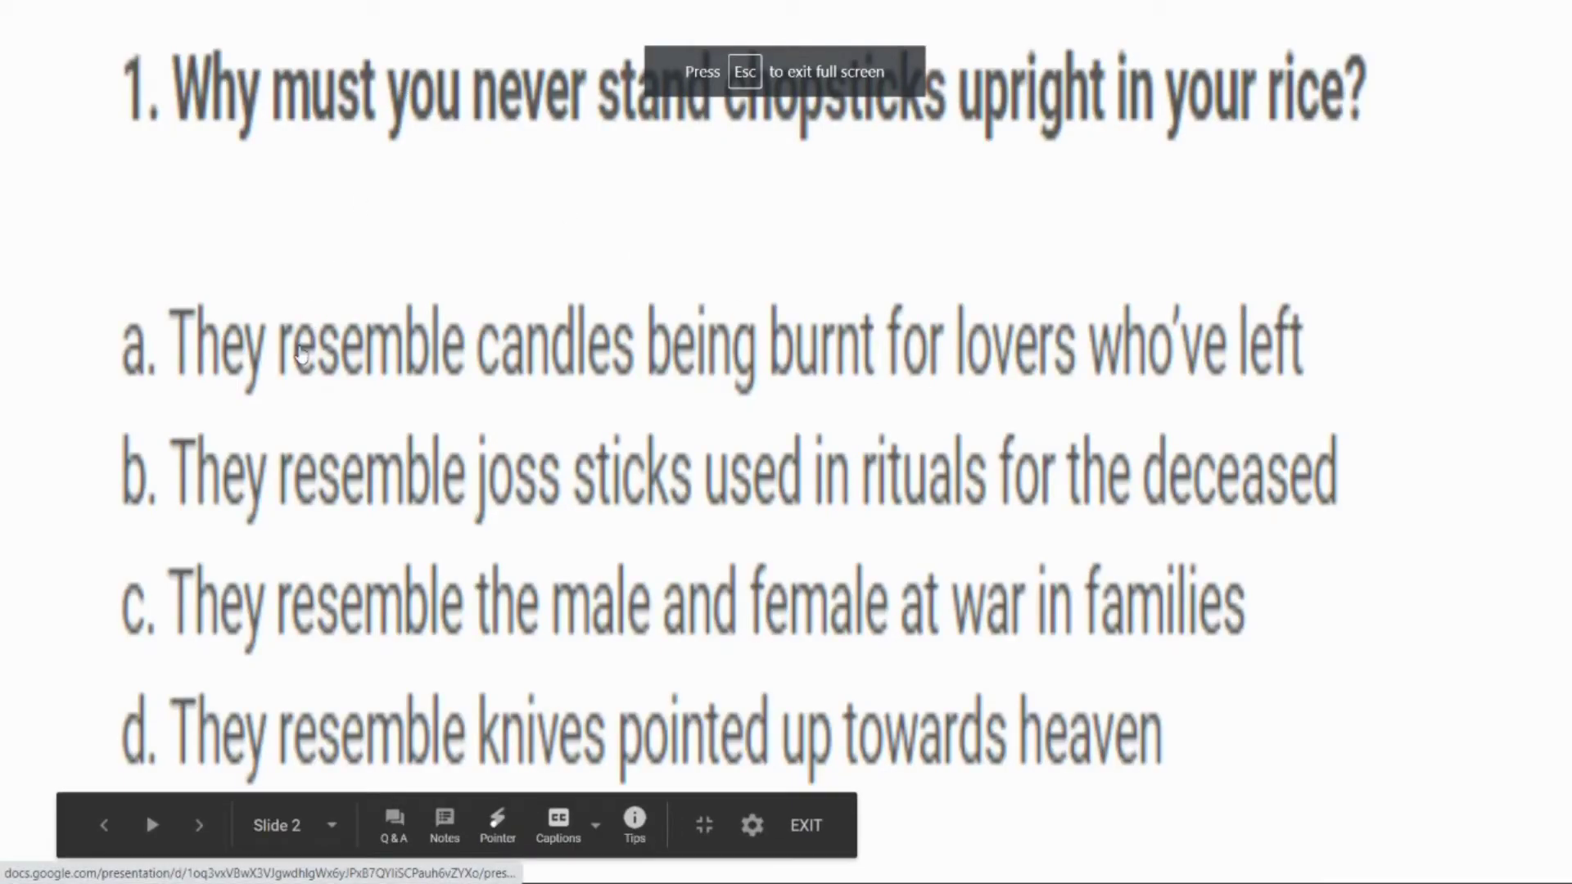
{"action": "left_click", "coordinate": [302, 354]}
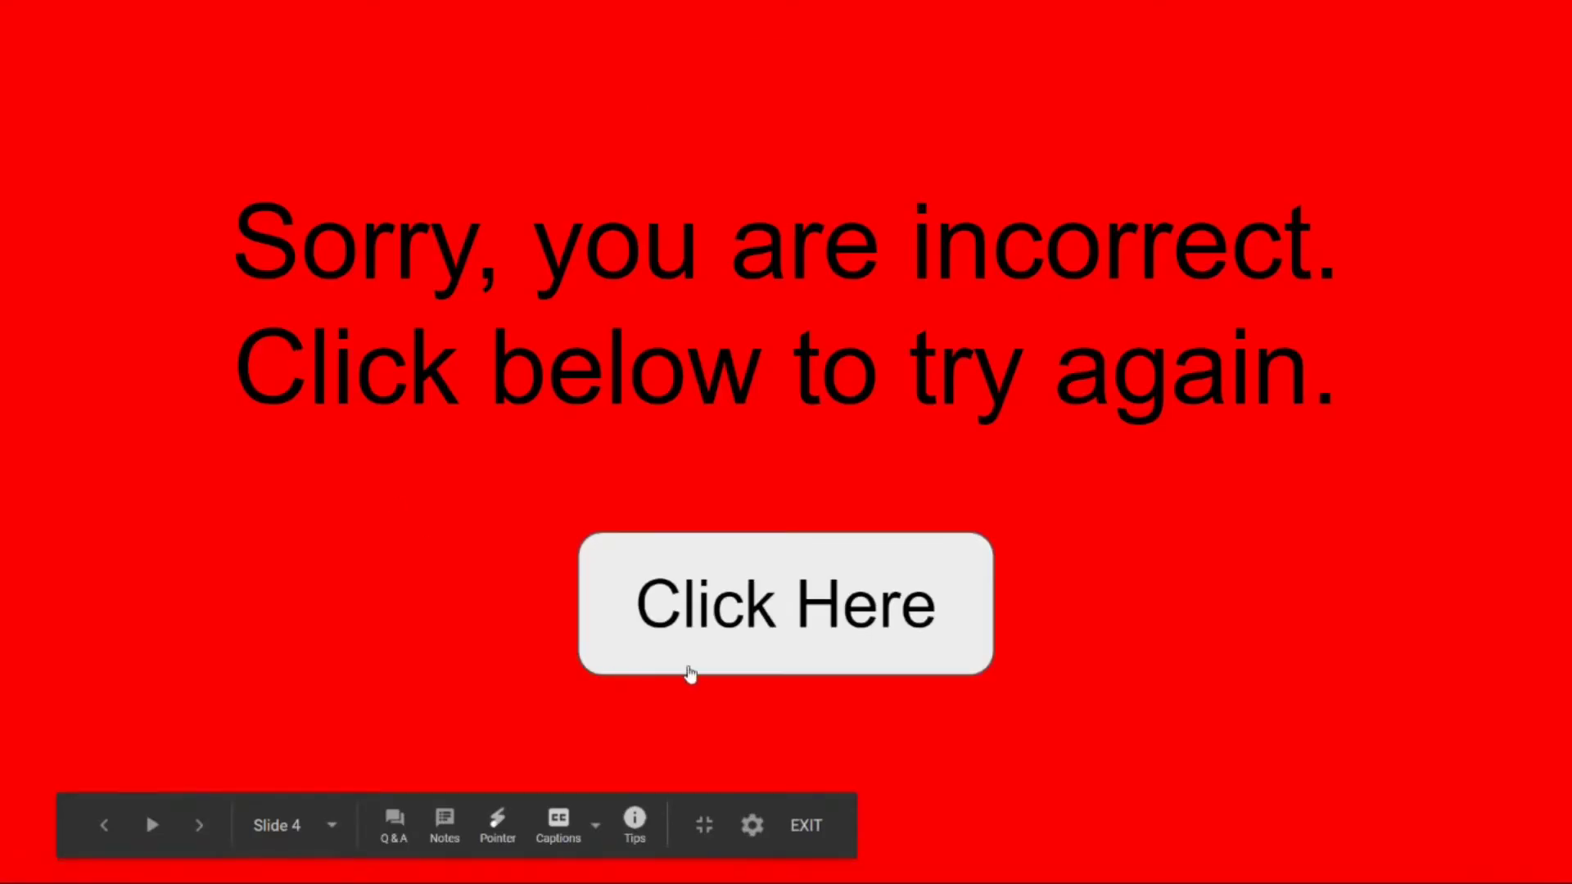
{"action": "left_click", "coordinate": [688, 668]}
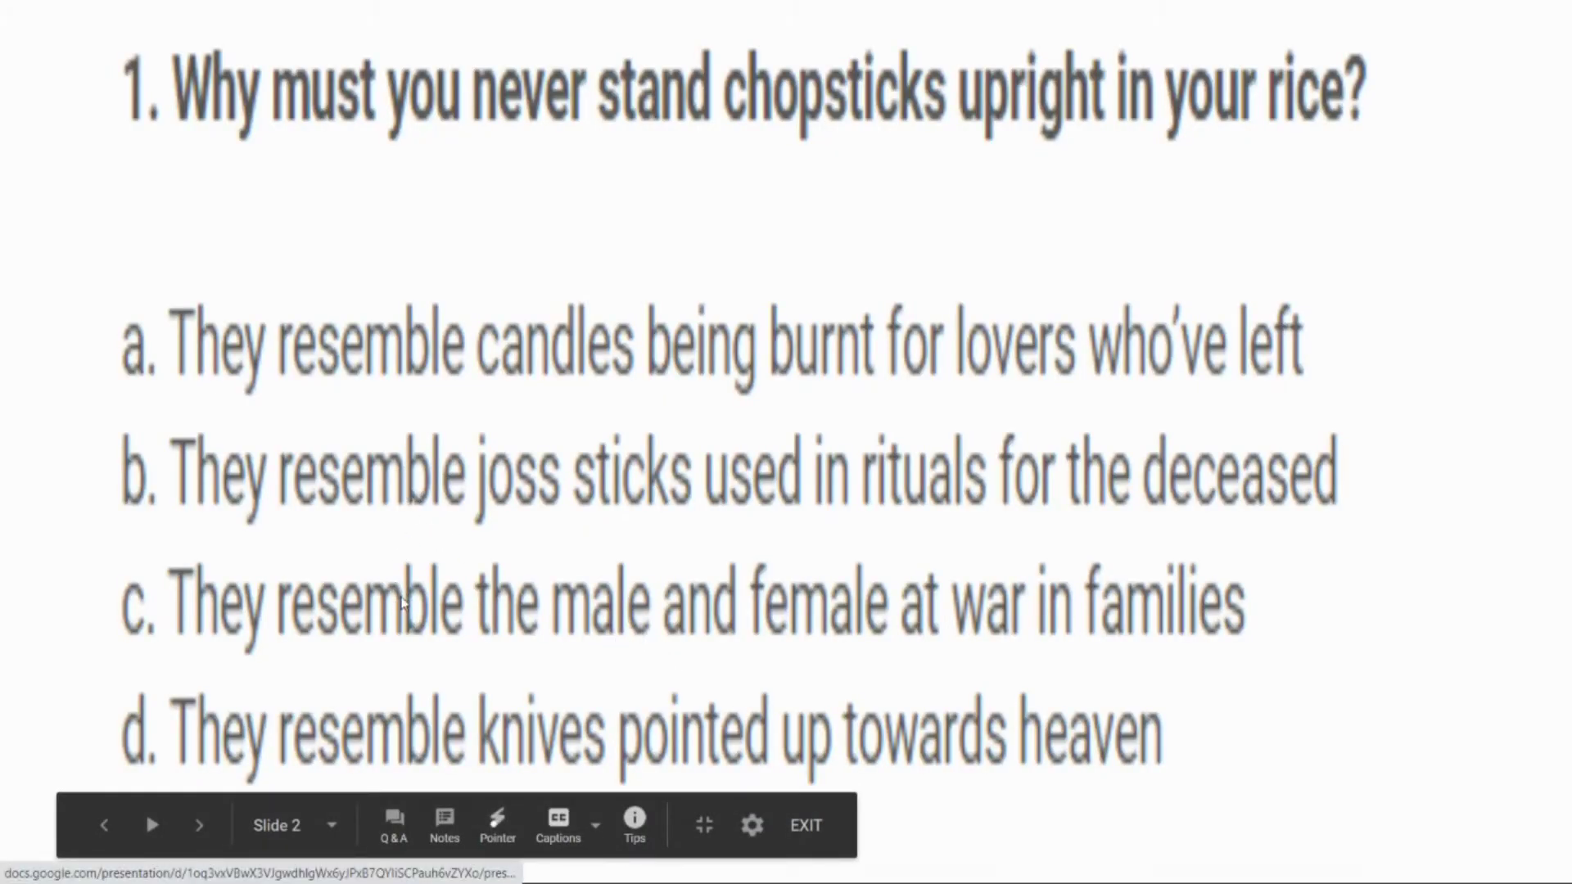
{"action": "left_click", "coordinate": [401, 602]}
{"action": "left_click", "coordinate": [602, 634]}
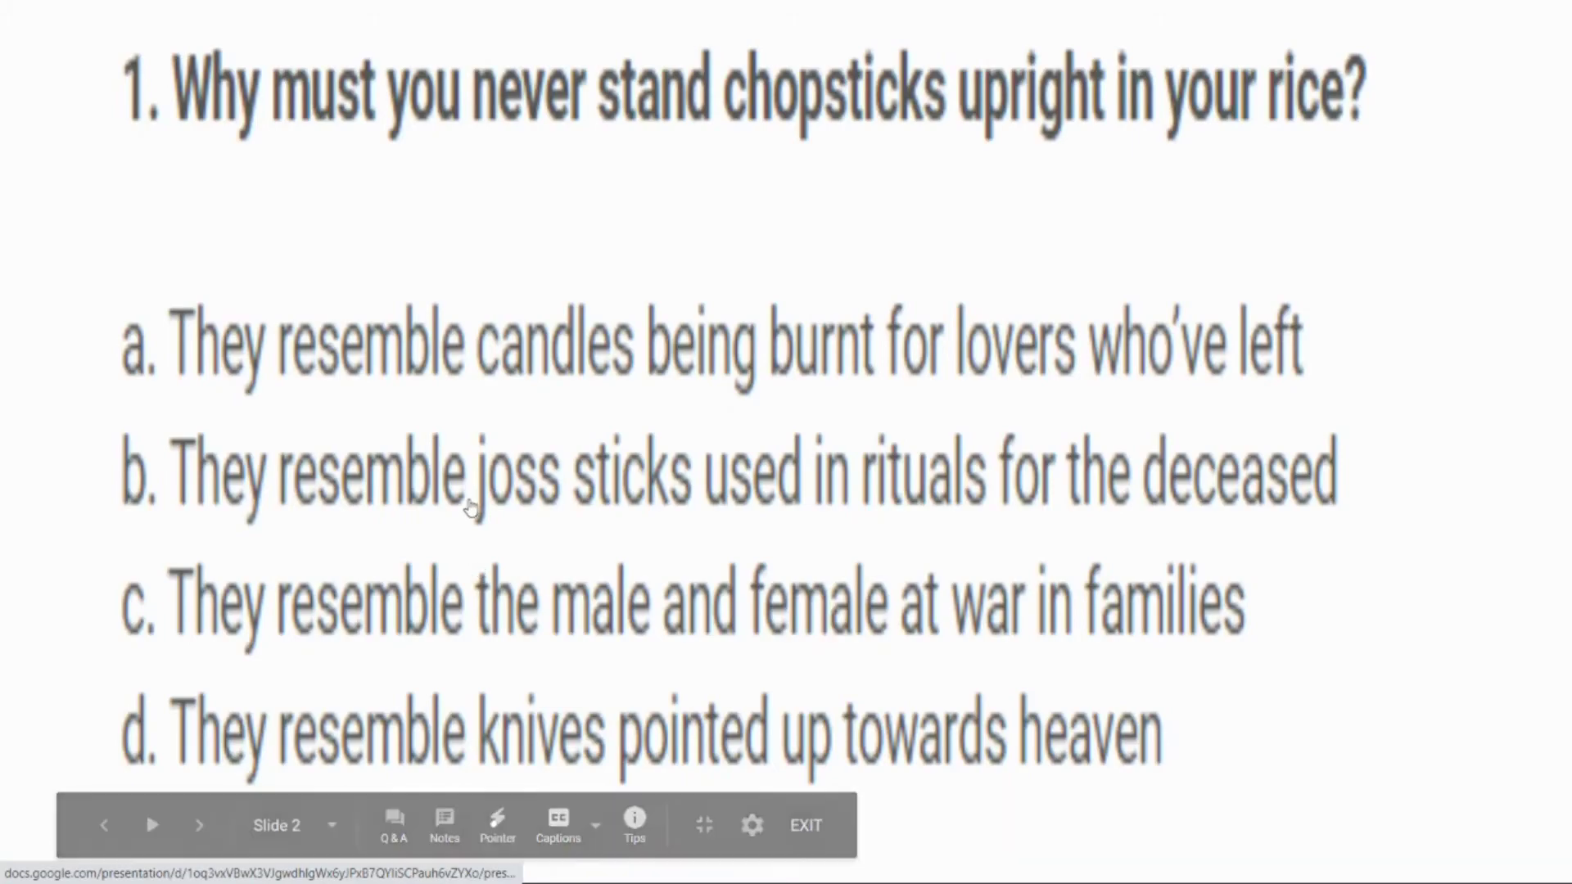
{"action": "left_click", "coordinate": [471, 503]}
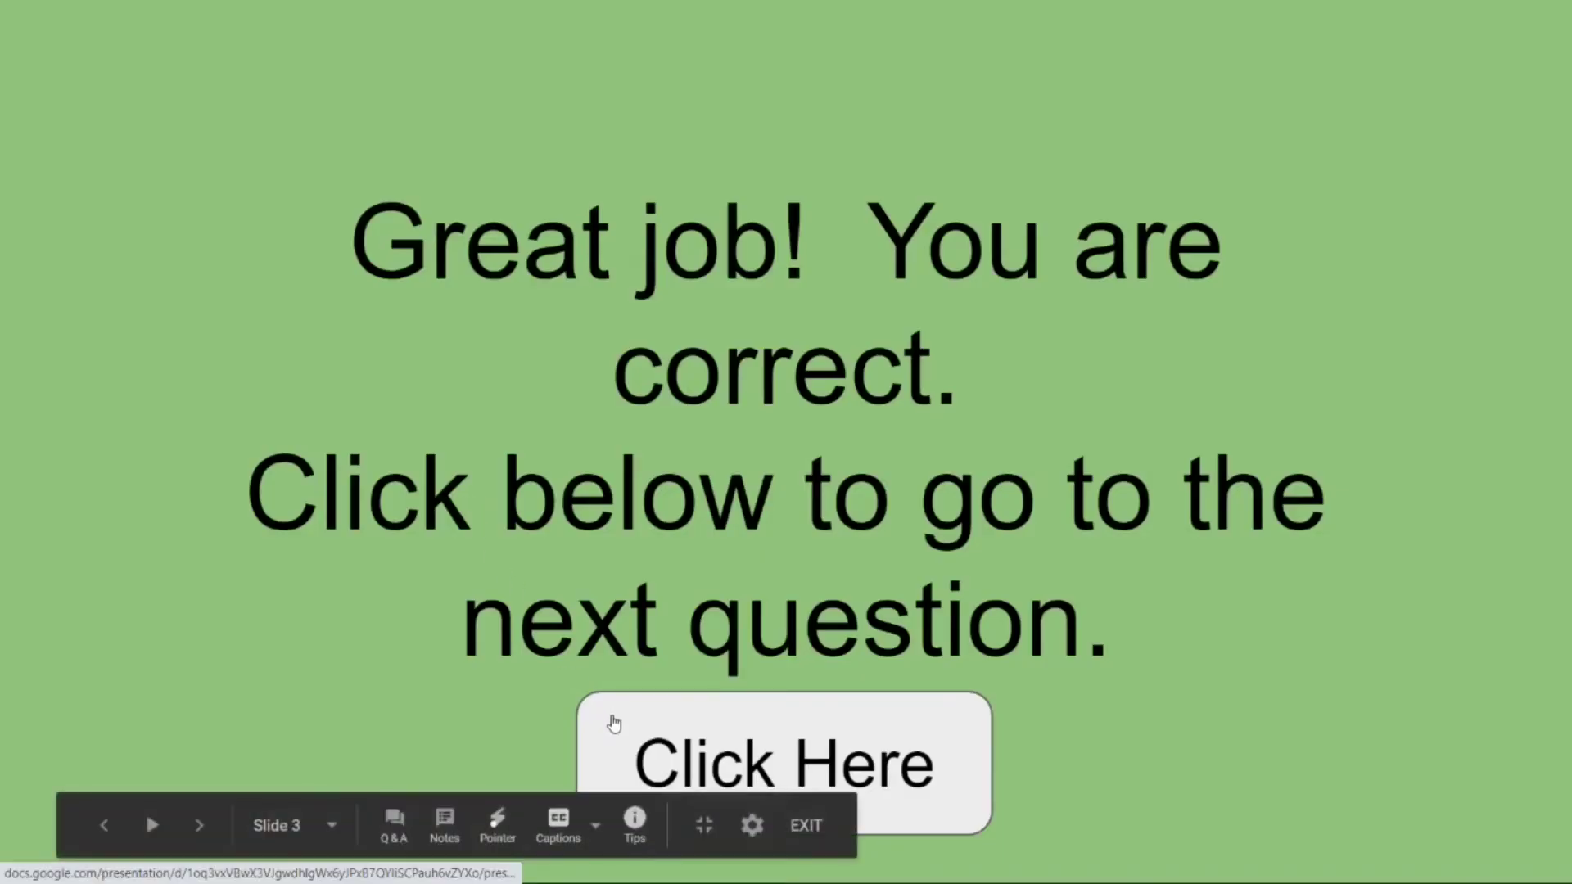
{"action": "left_click", "coordinate": [614, 723]}
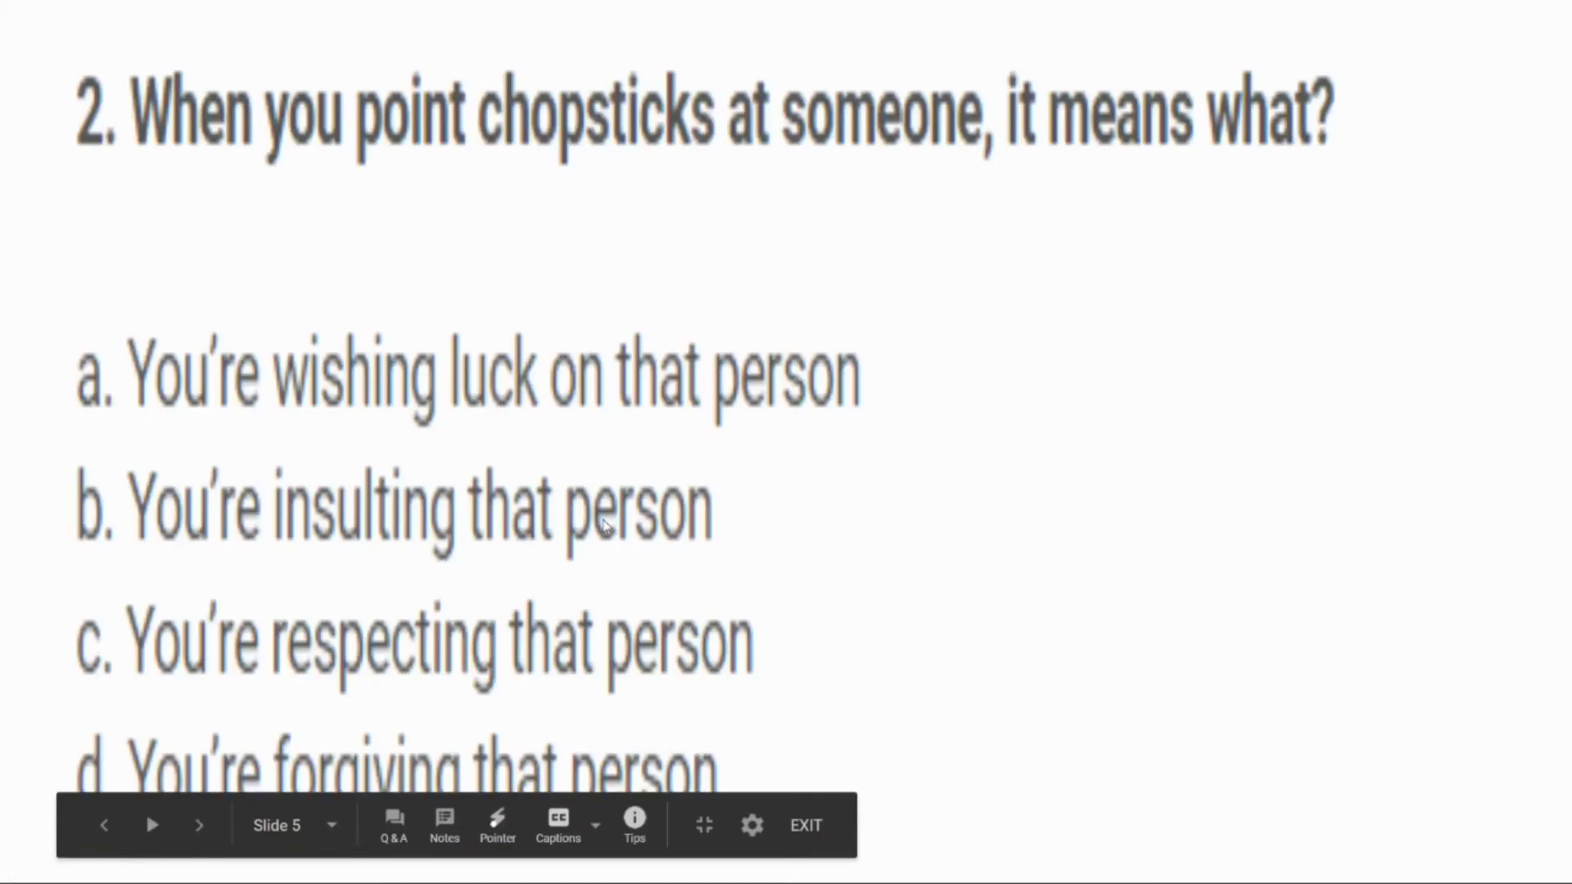
Leave the slideshow and select green slide 3 and red slide 4 together.
{"action": "key", "text": "Escape"}
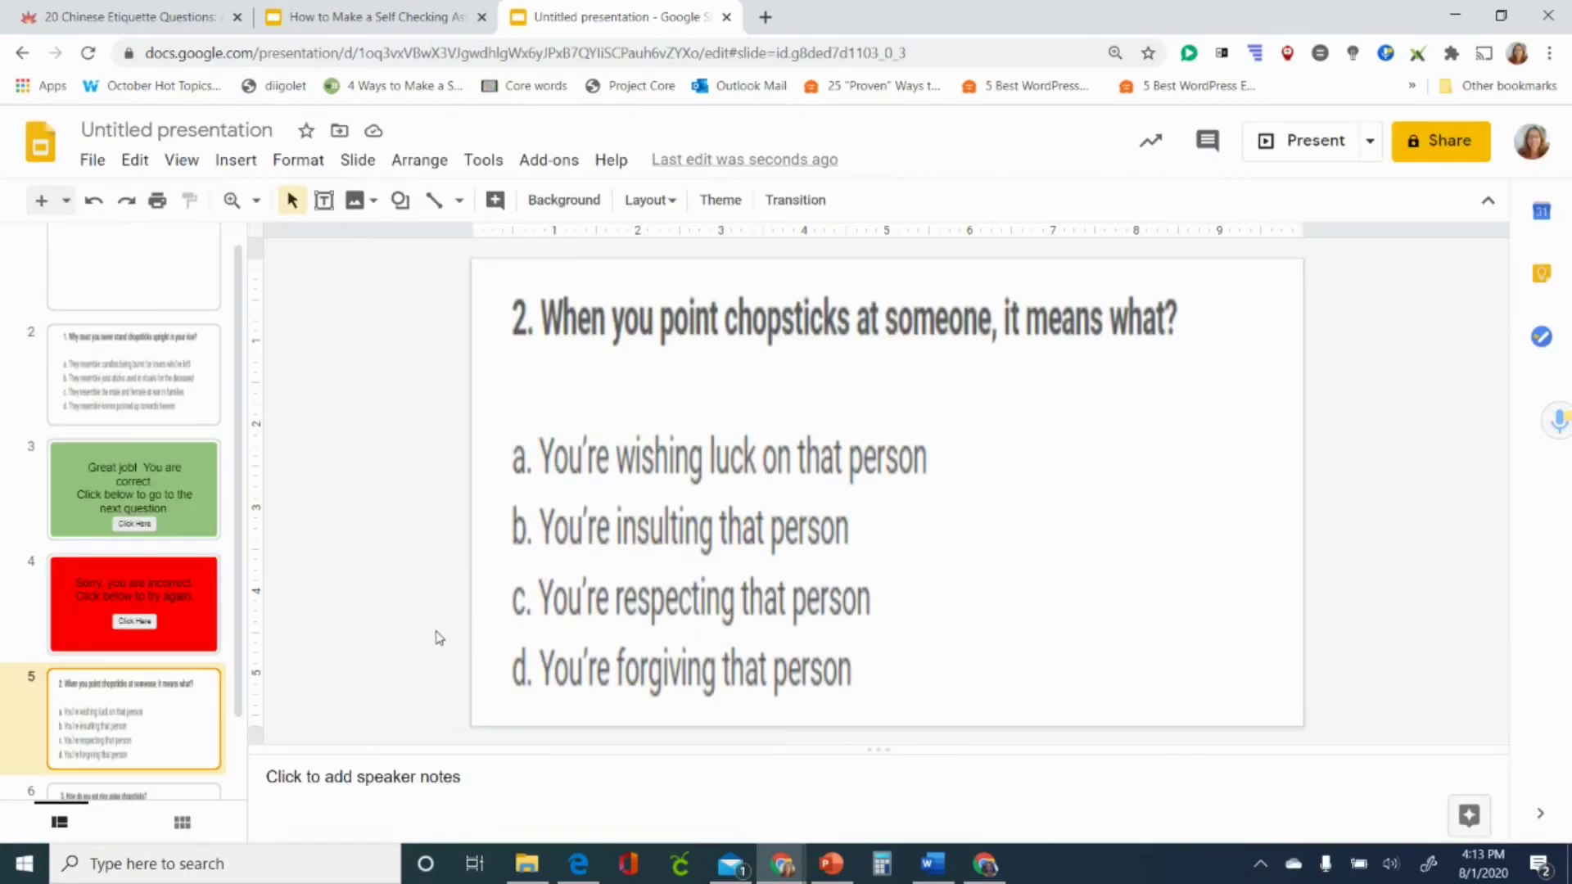
{"action": "left_click", "coordinate": [65, 487]}
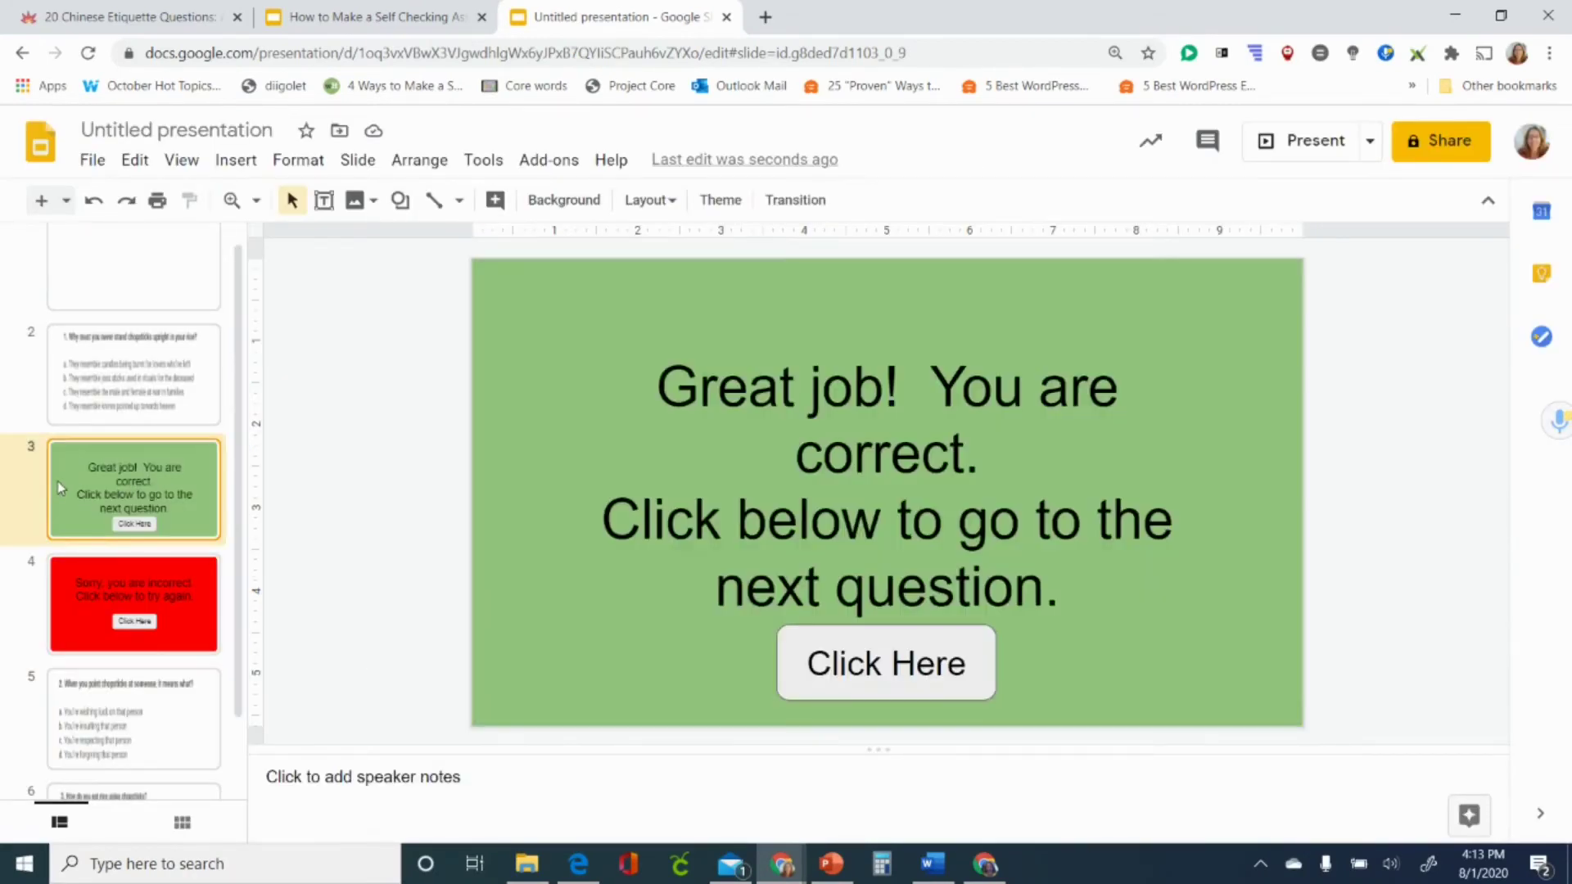
{"action": "left_click", "coordinate": [55, 588], "text": "shift"}
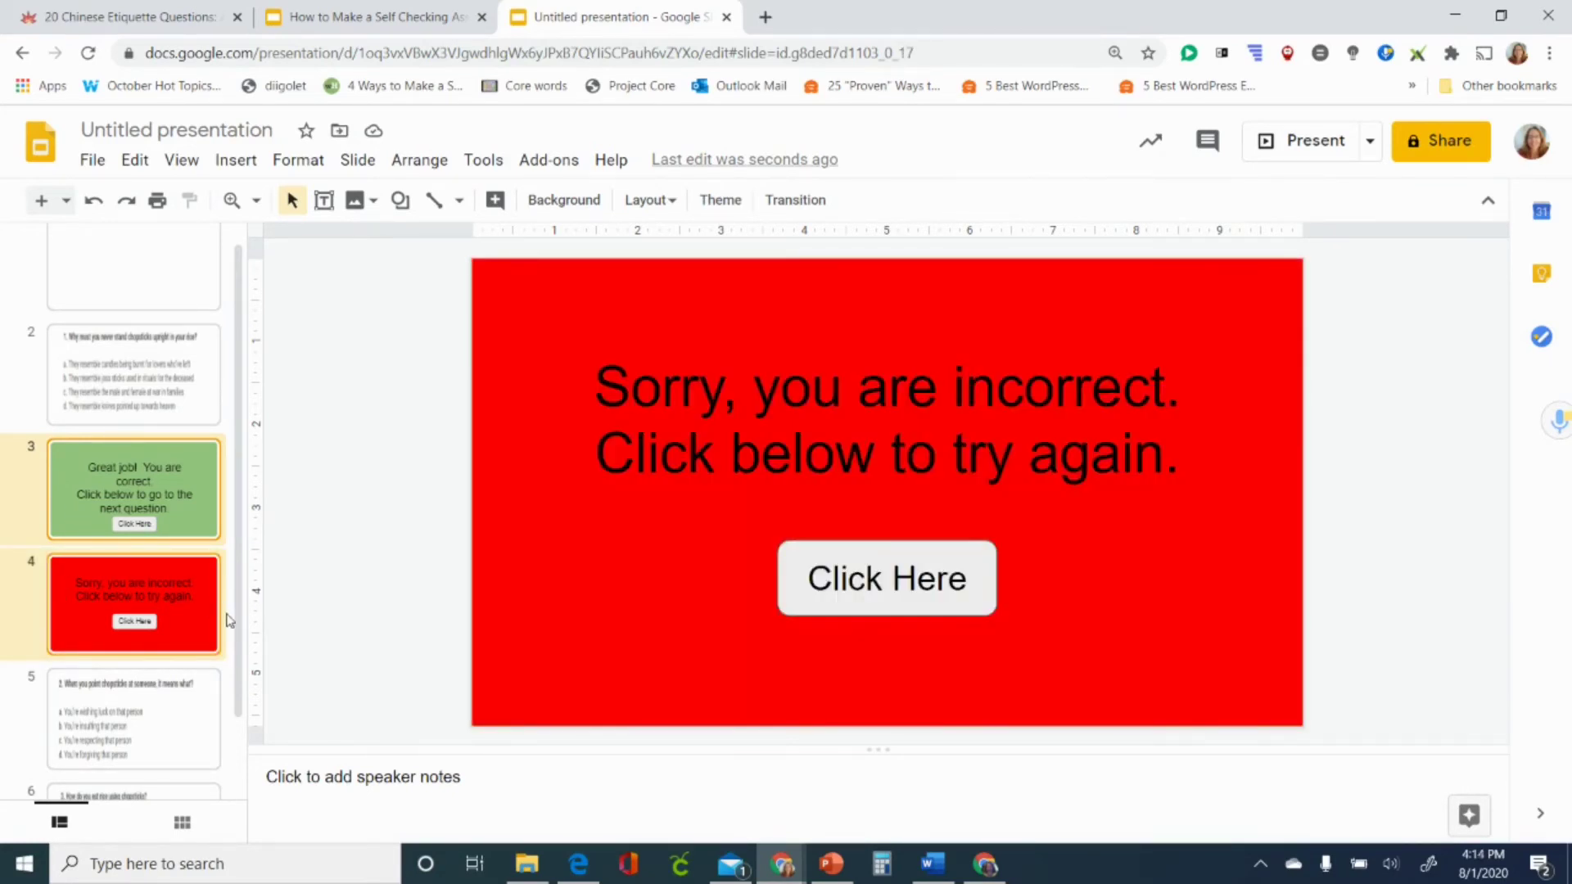
{"action": "left_click_drag", "start_coordinate": [239, 631], "coordinate": [180, 700]}
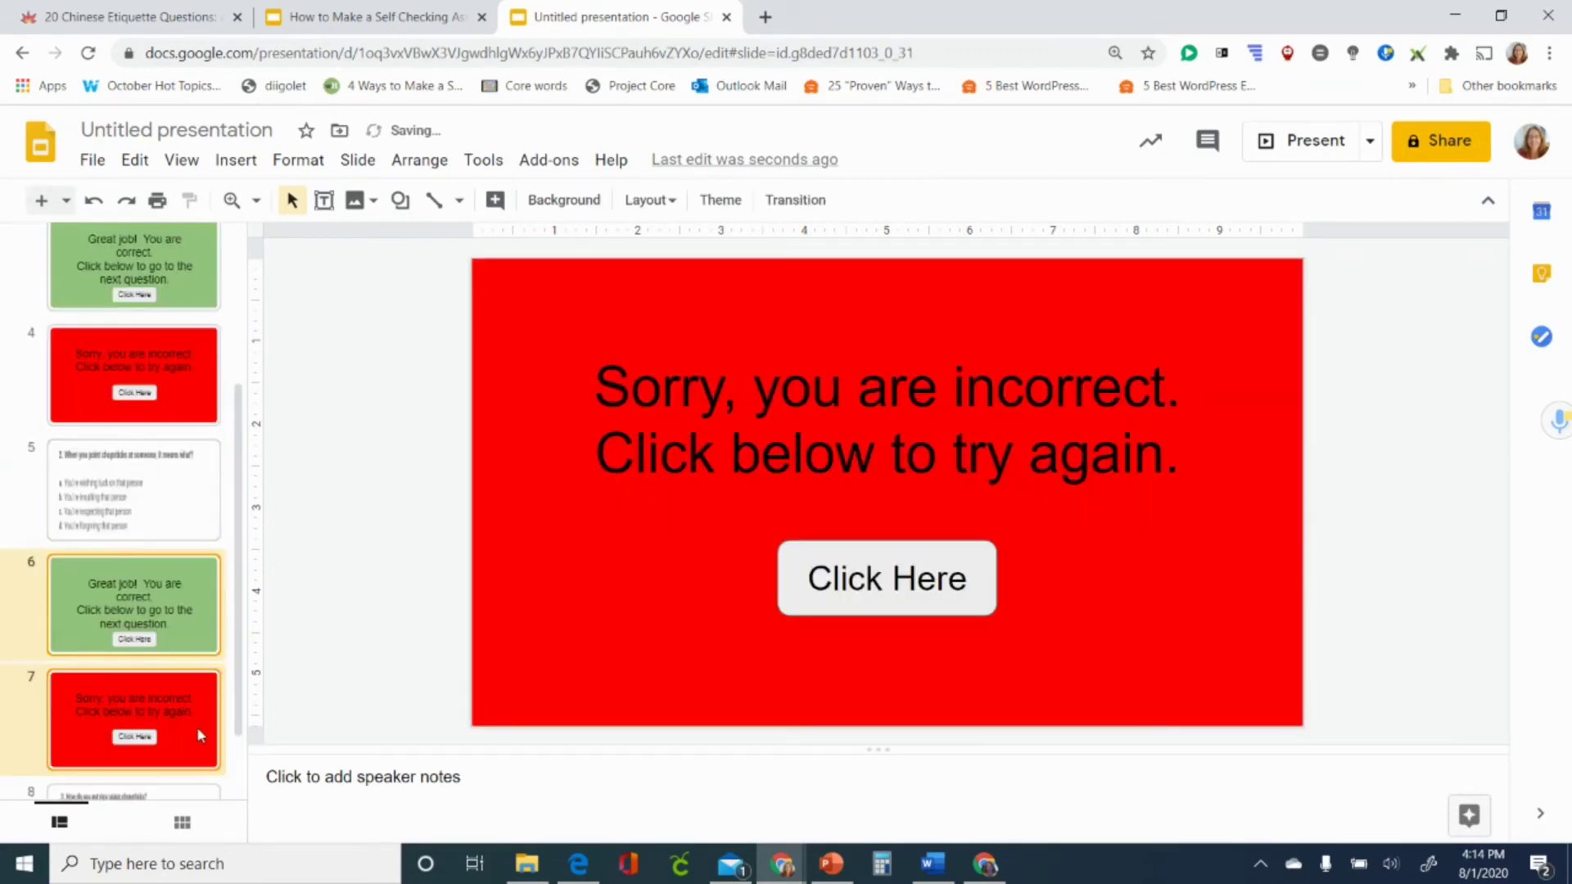
Paste the green and red feedback slides after slide 8, question 3.
{"action": "left_click", "coordinate": [215, 800]}
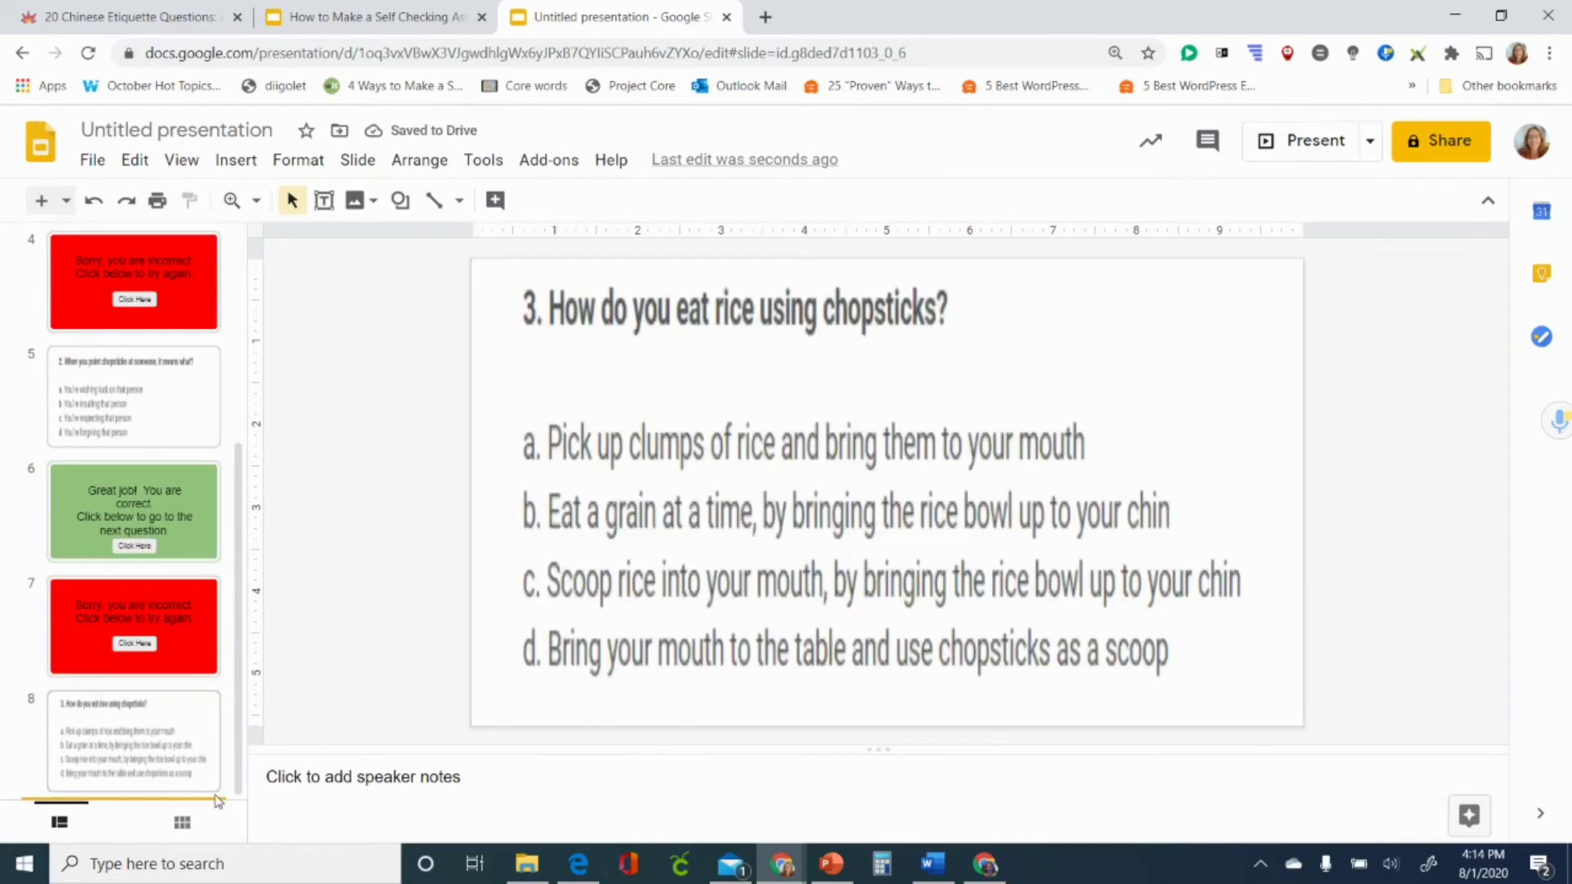
{"action": "key", "text": "ctrl+v"}
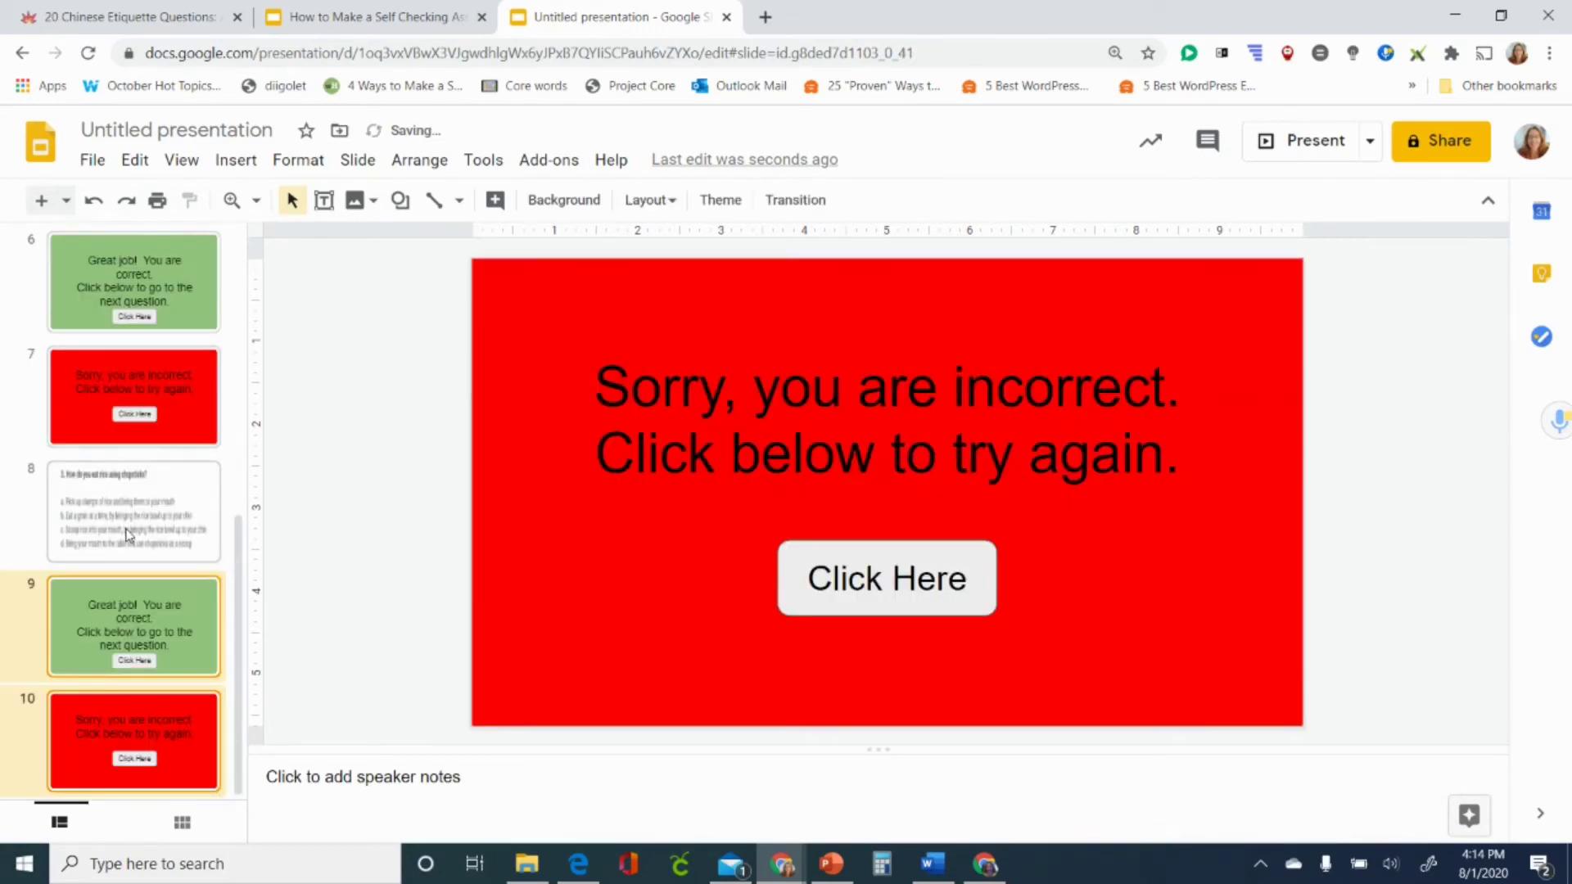
{"action": "scroll", "coordinate": [120, 538], "scroll_direction": "up", "scroll_amount": 5}
{"action": "scroll", "coordinate": [120, 529], "scroll_direction": "down", "scroll_amount": 2}
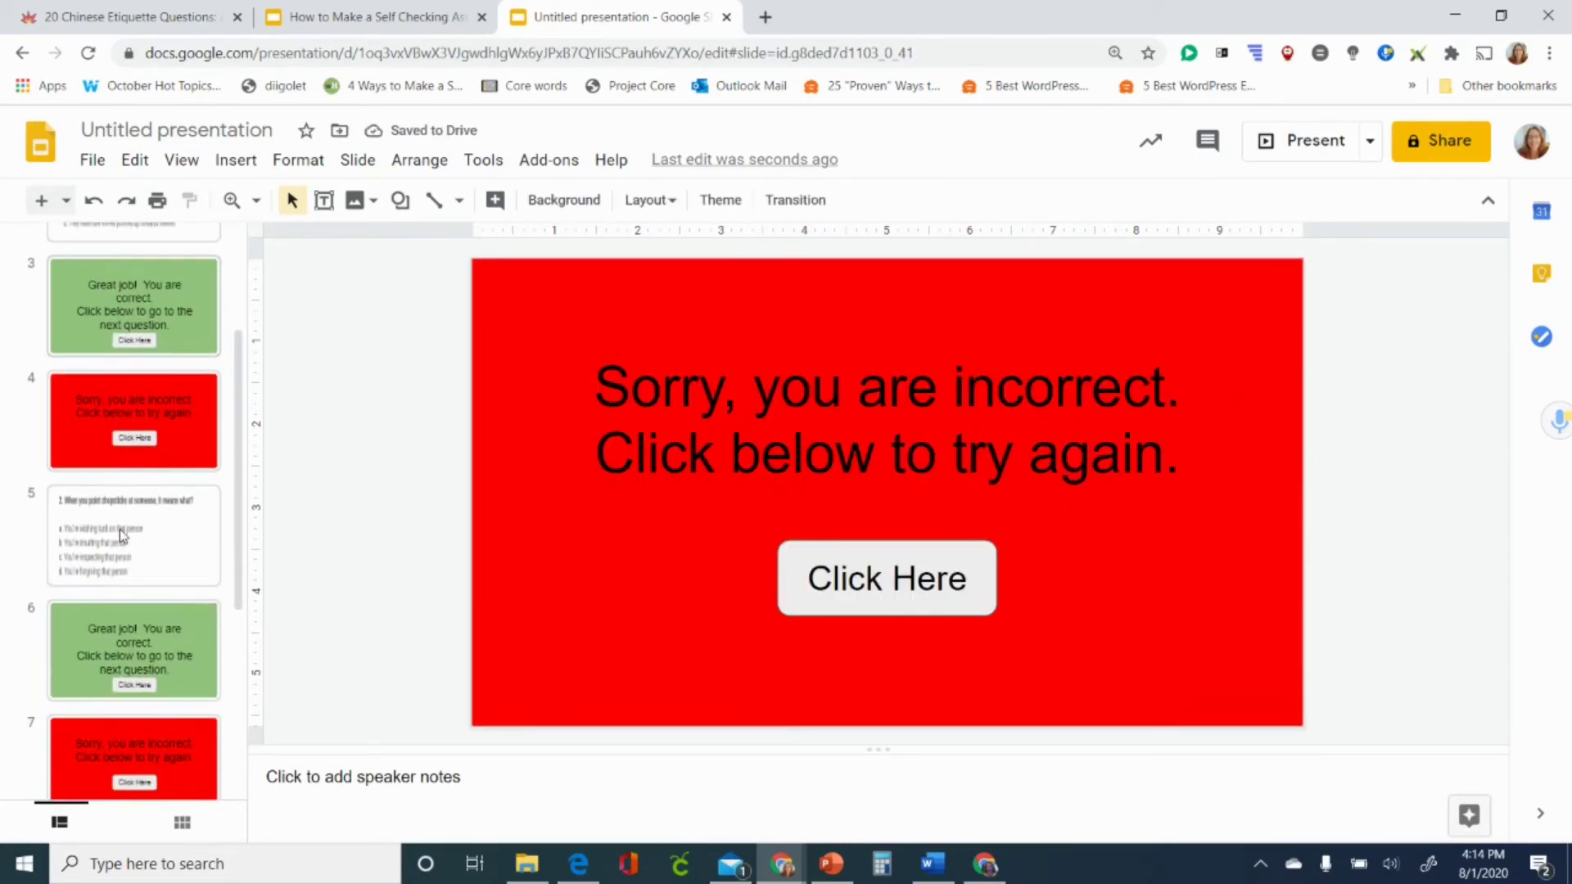
{"action": "scroll", "coordinate": [119, 528], "scroll_direction": "down", "scroll_amount": 1}
{"action": "left_click", "coordinate": [167, 572]}
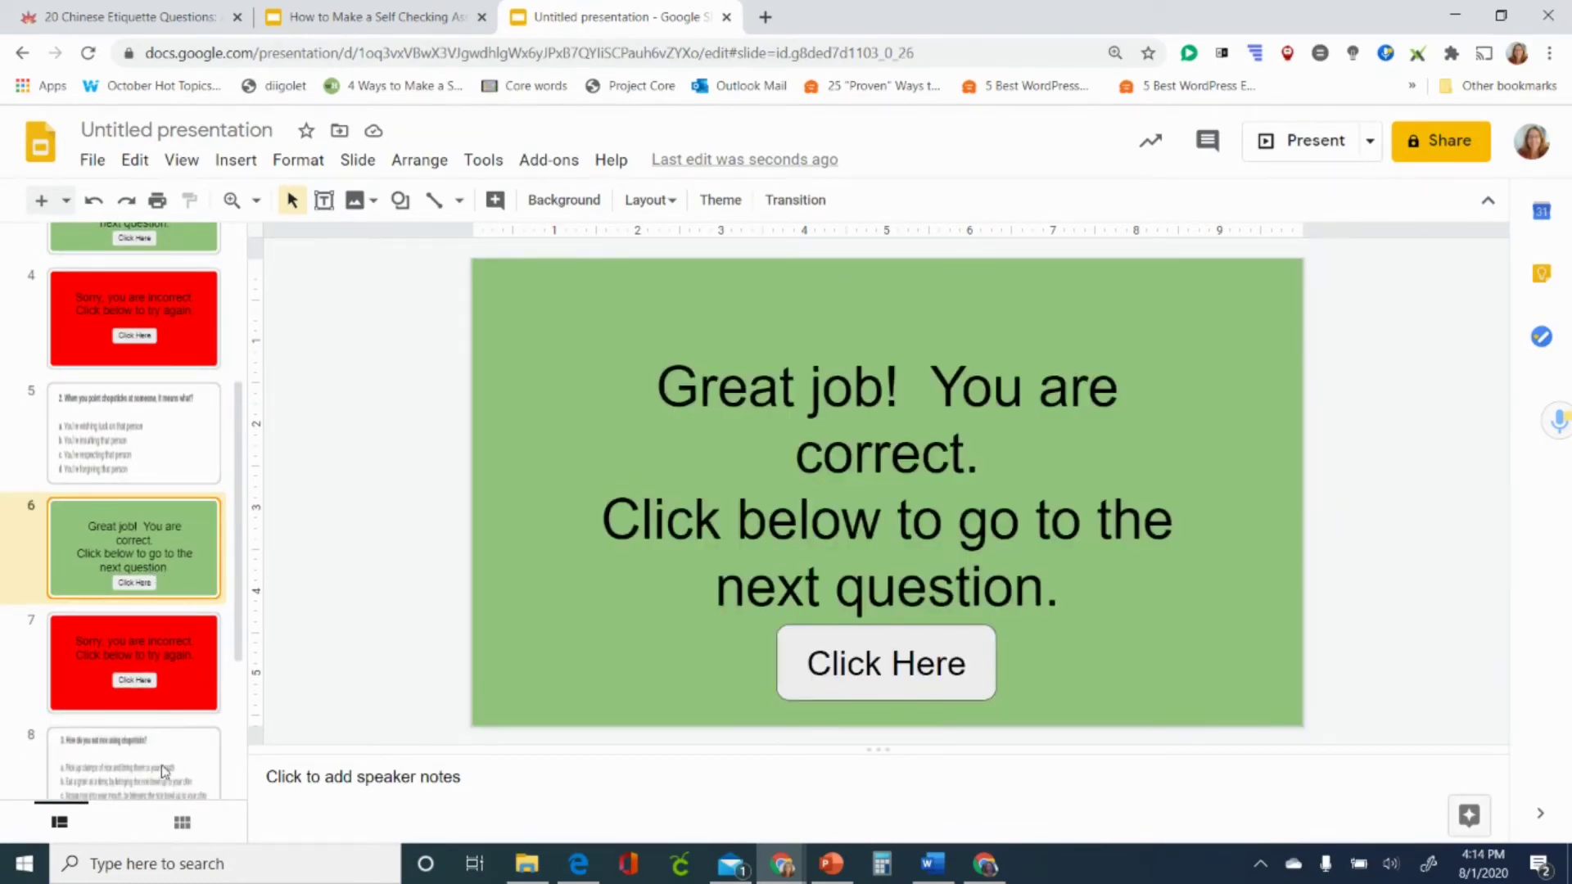
On slide 6, replace the Click Here link target Slide 5 with Slide 8.
{"action": "left_click", "coordinate": [779, 678]}
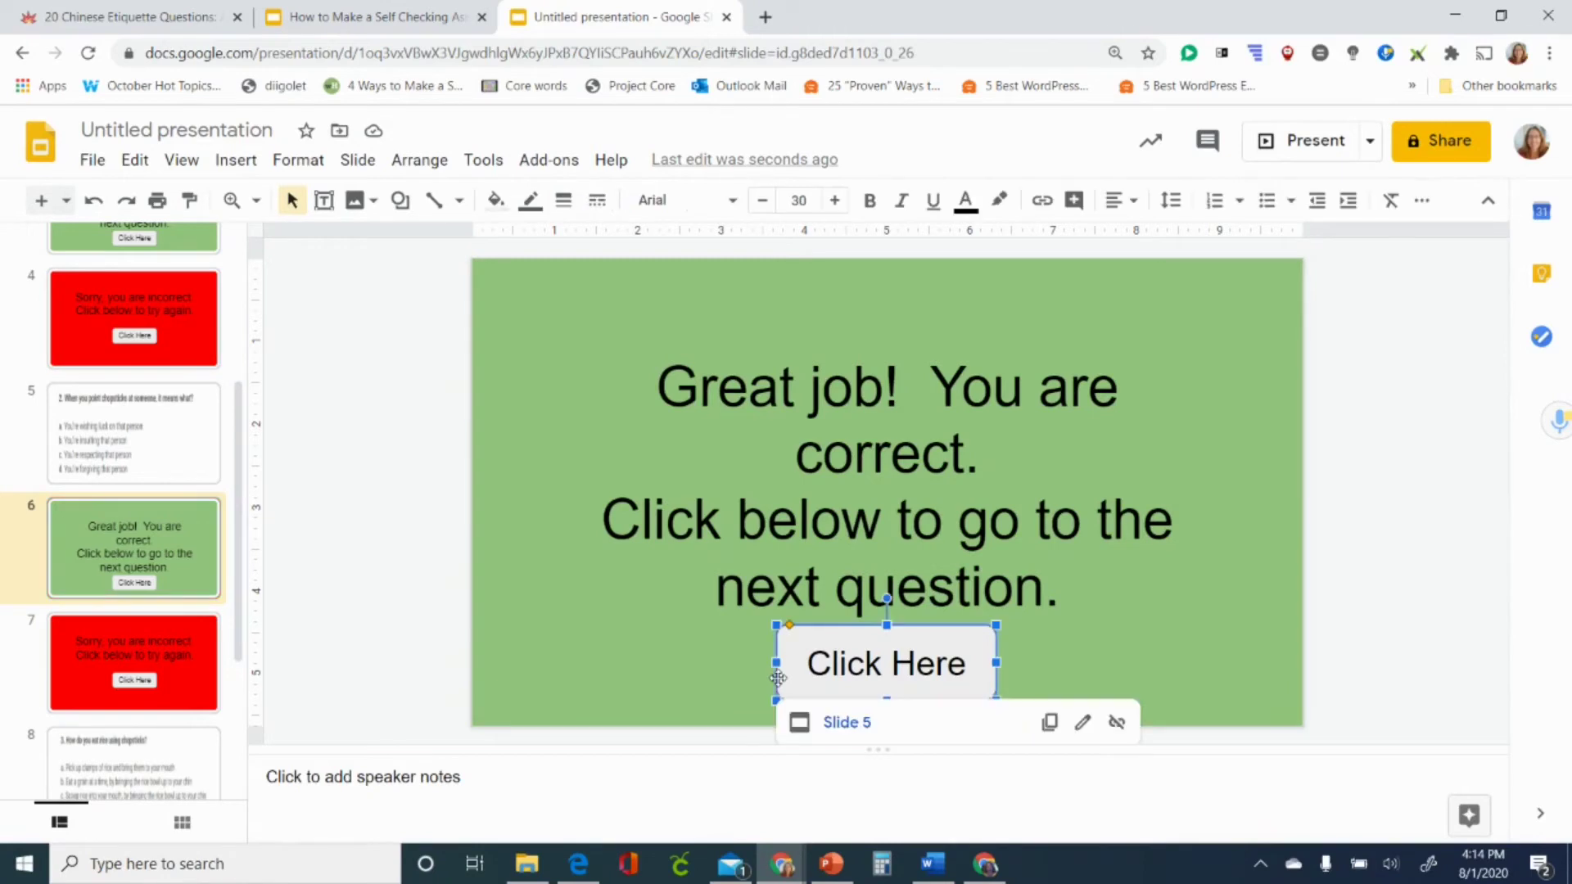
{"action": "left_click", "coordinate": [1083, 722]}
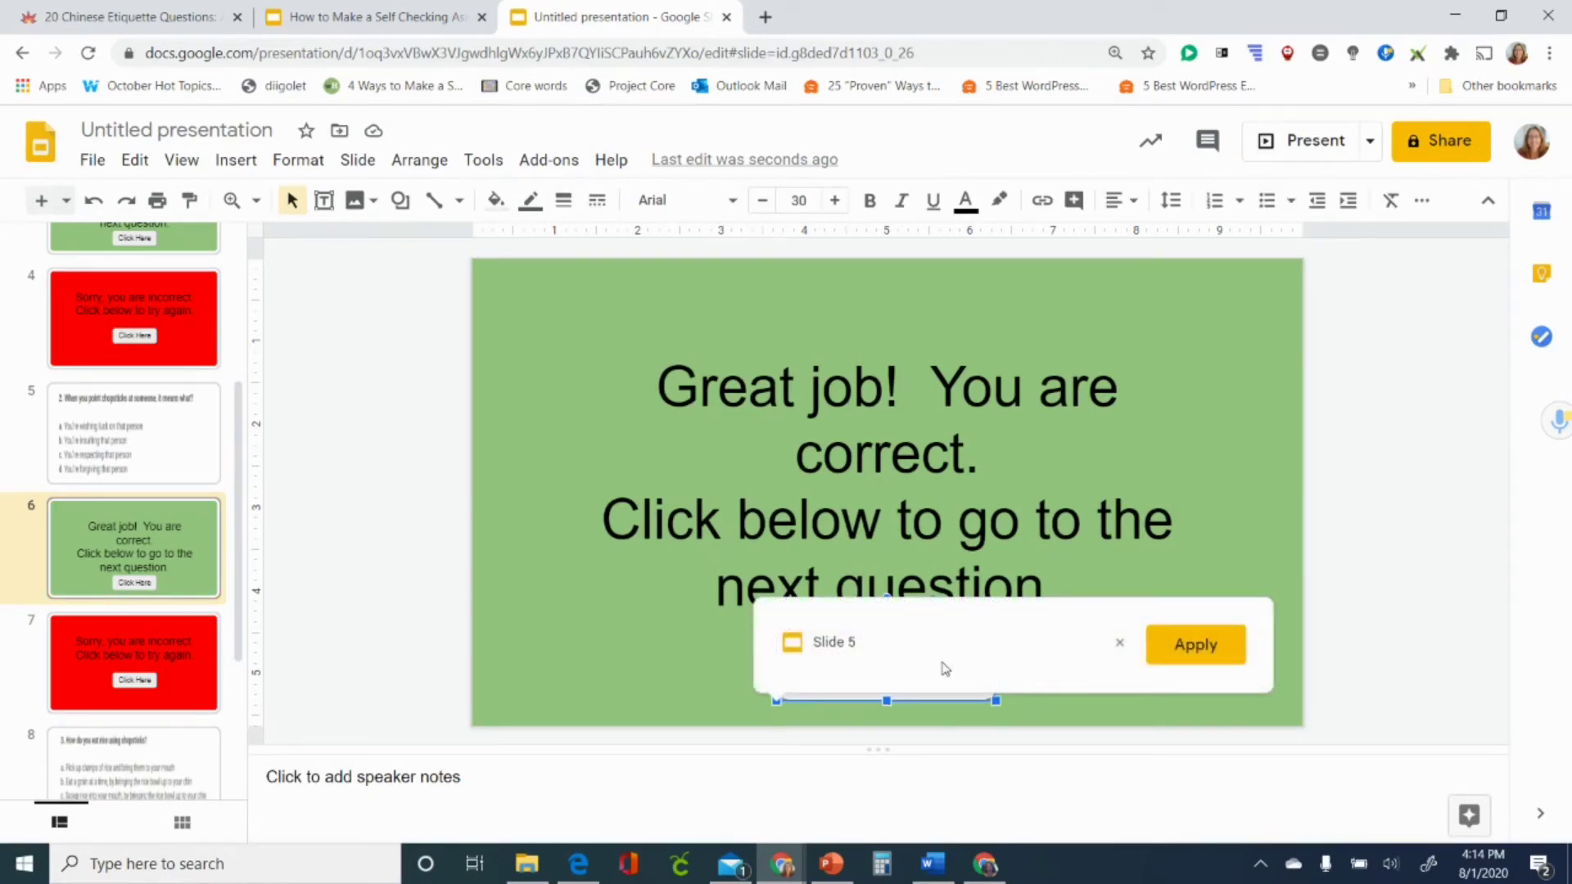
{"action": "left_click", "coordinate": [1119, 646]}
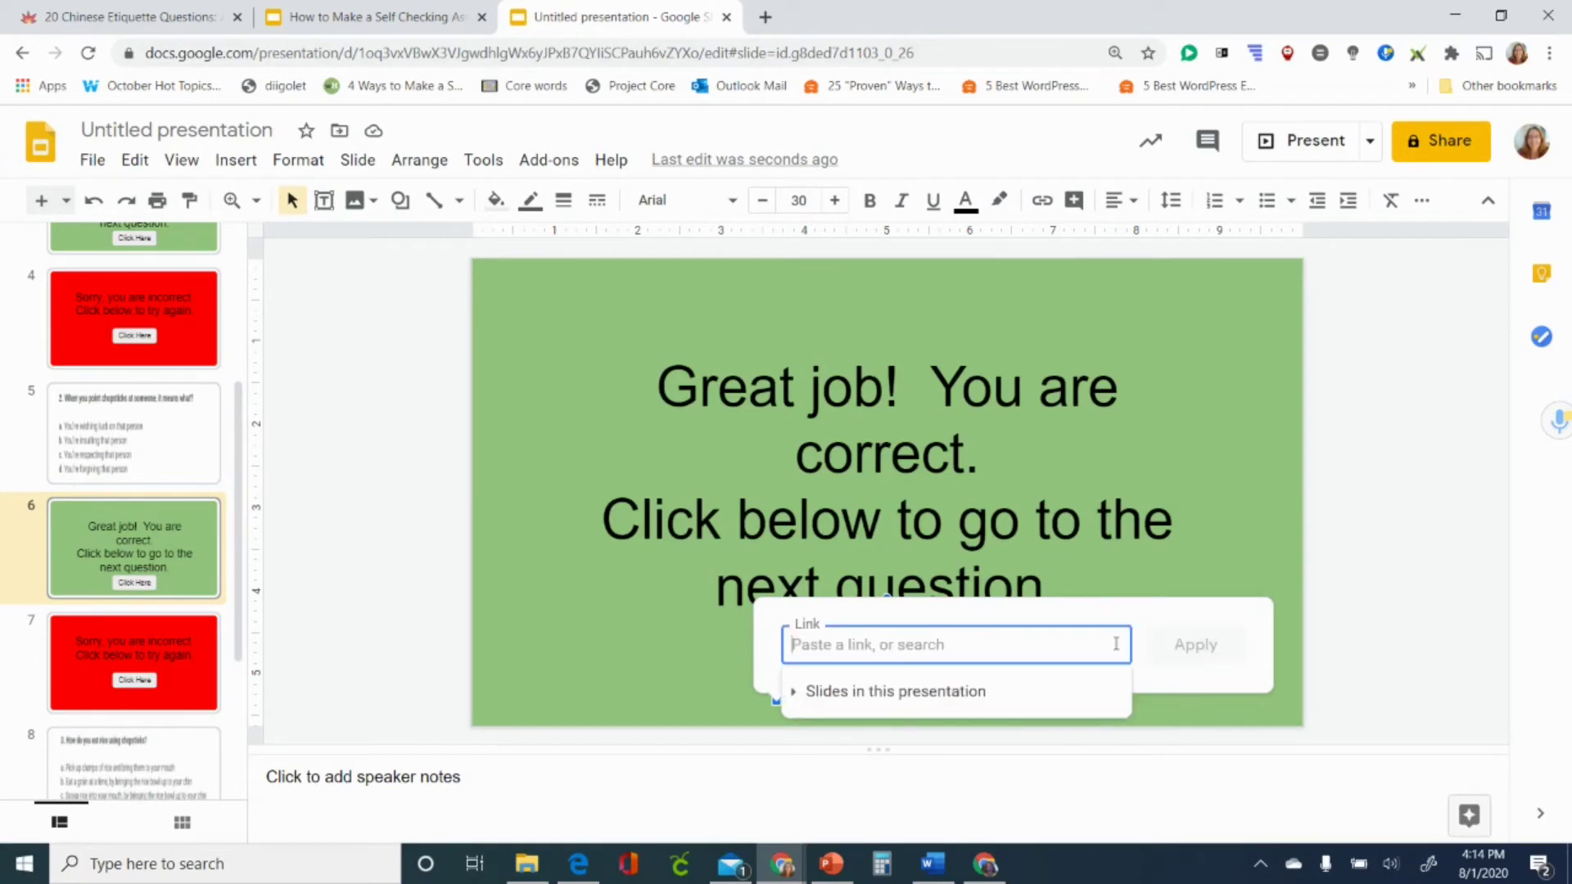
{"action": "left_click", "coordinate": [933, 692]}
{"action": "scroll", "coordinate": [931, 694], "scroll_direction": "down", "scroll_amount": 3}
{"action": "scroll", "coordinate": [930, 695], "scroll_direction": "down", "scroll_amount": 2}
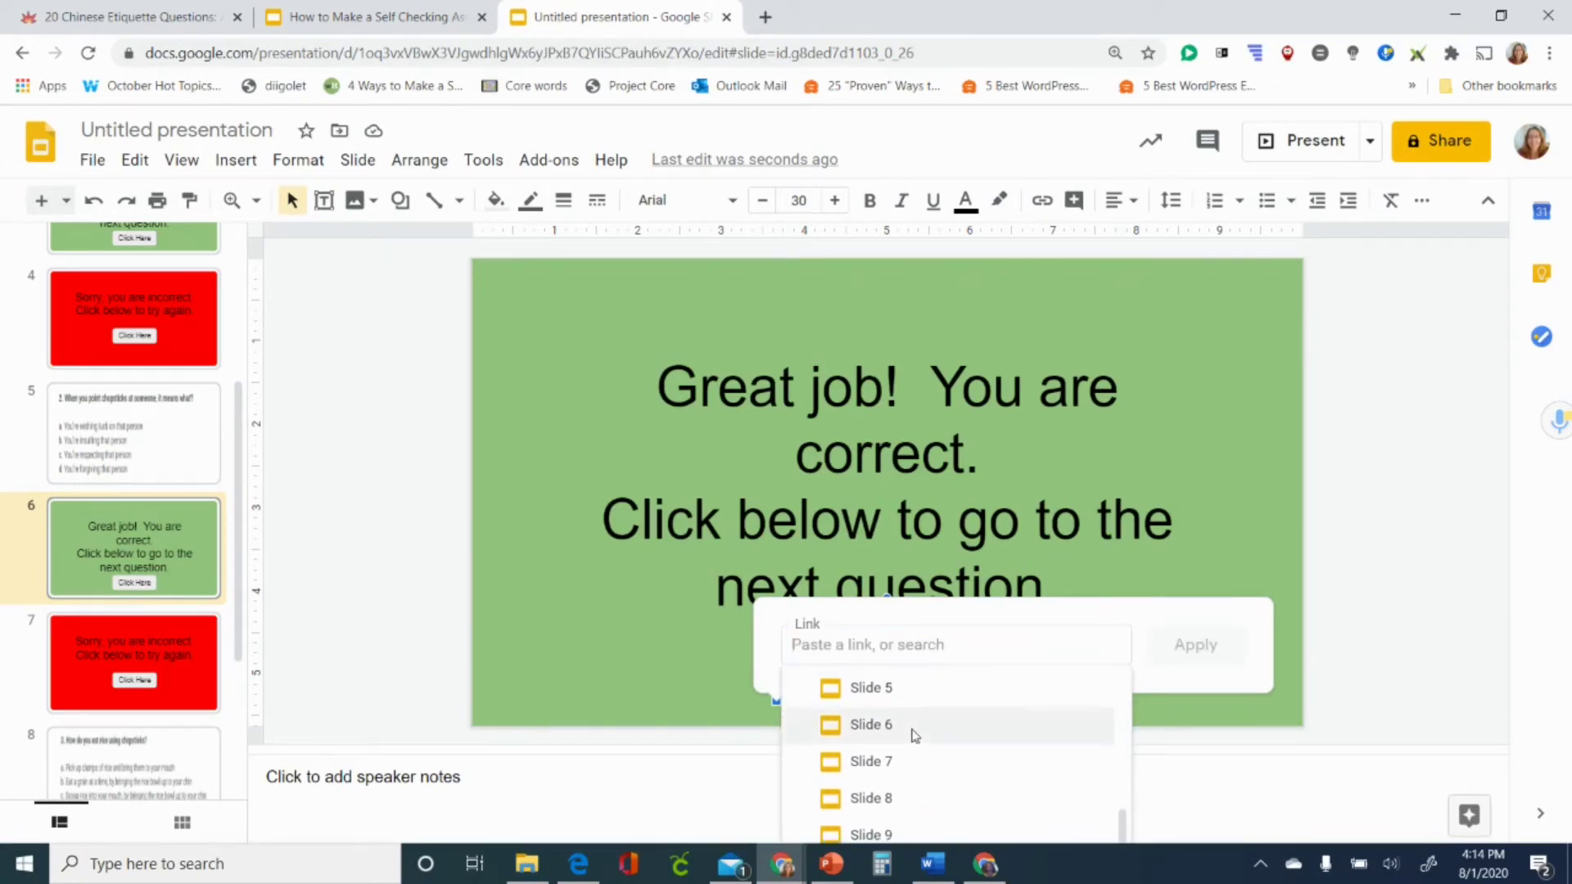
{"action": "left_click", "coordinate": [933, 797]}
{"action": "left_click", "coordinate": [1186, 661]}
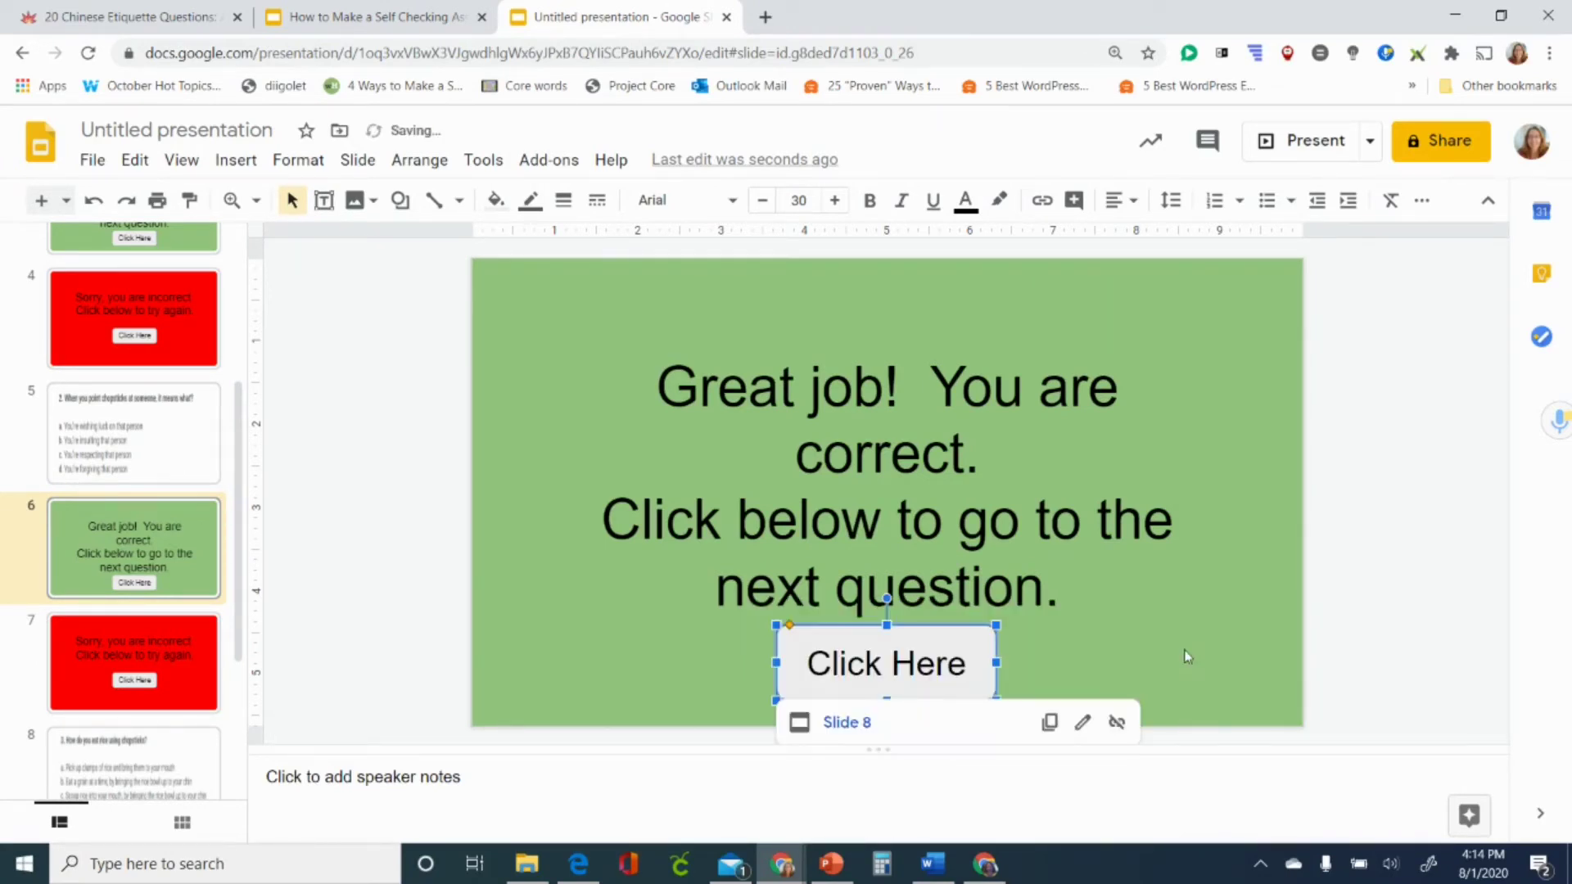
On red slide 7, replace the Click Here link target Slide 2 with Slide 5.
{"action": "left_click", "coordinate": [169, 676]}
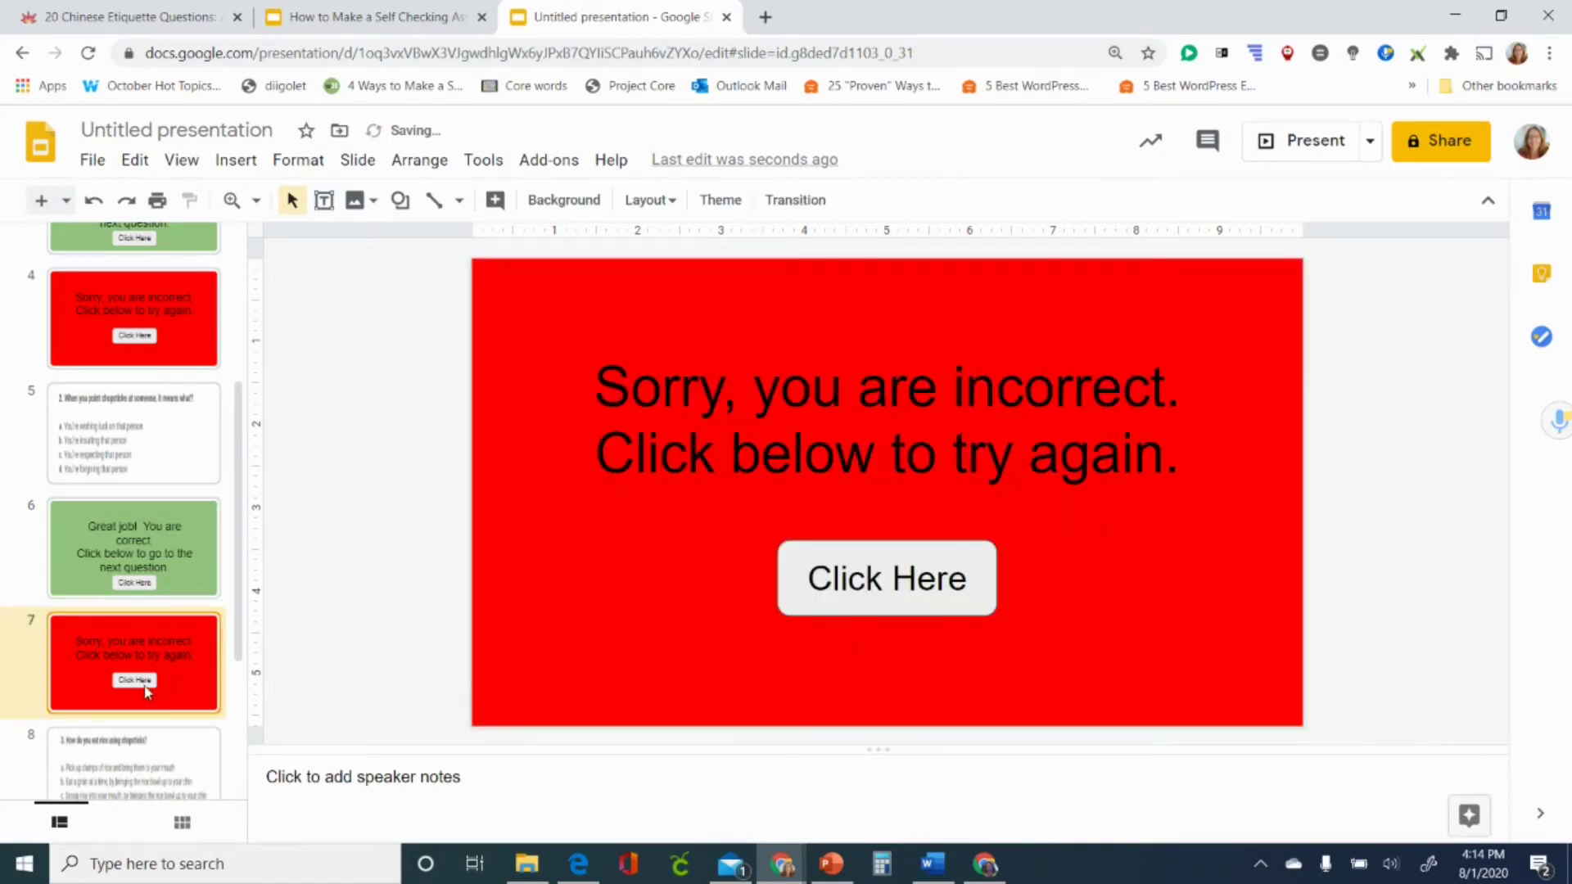
{"action": "left_click", "coordinate": [780, 598]}
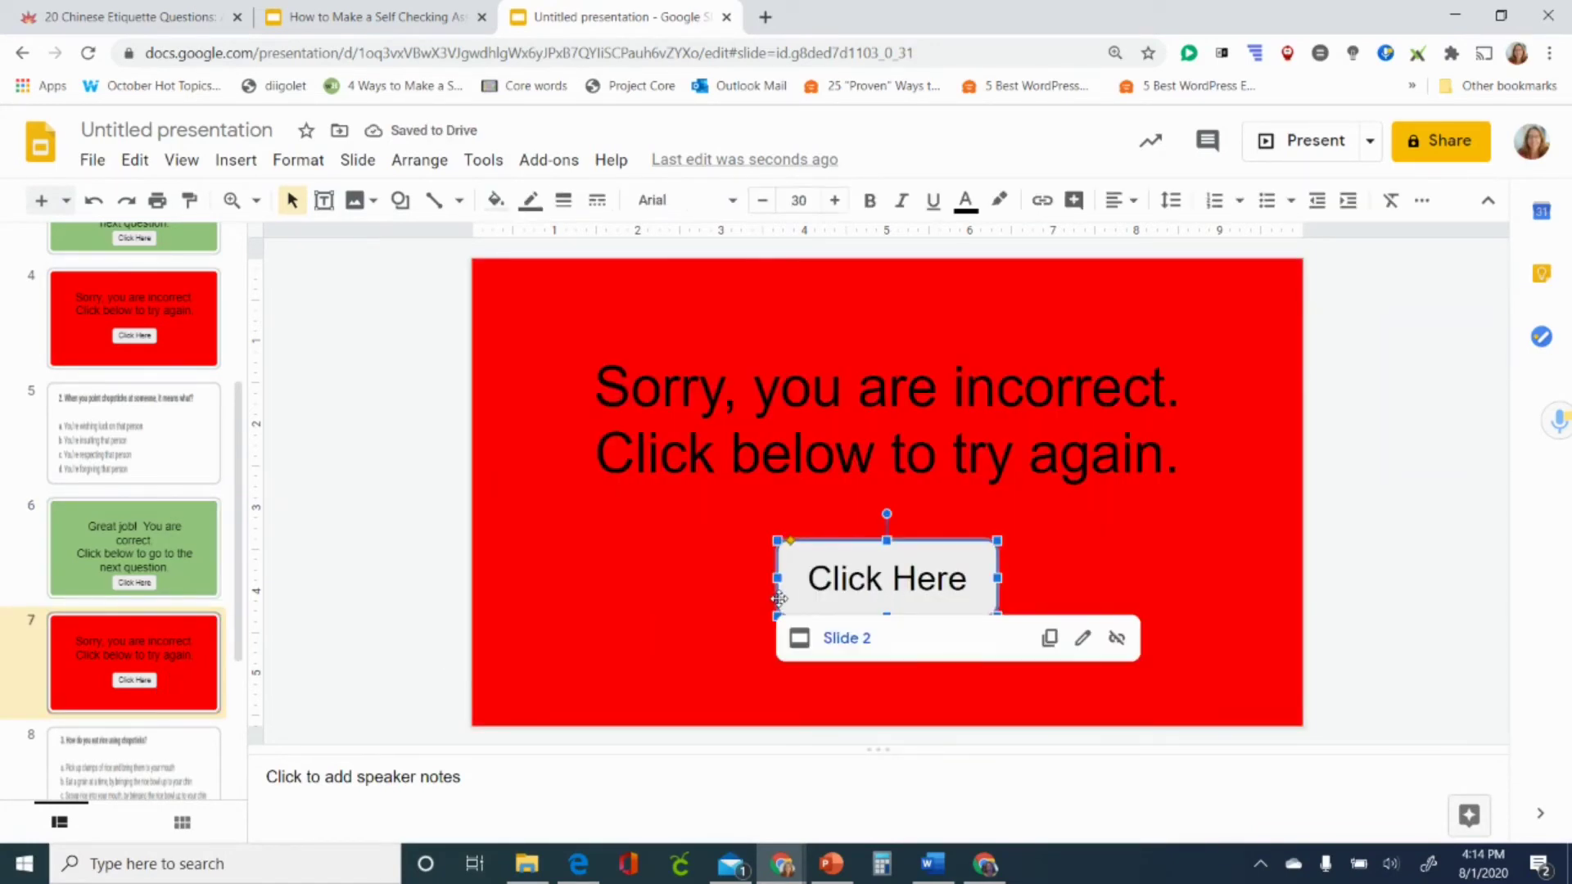
{"action": "left_click", "coordinate": [1082, 638]}
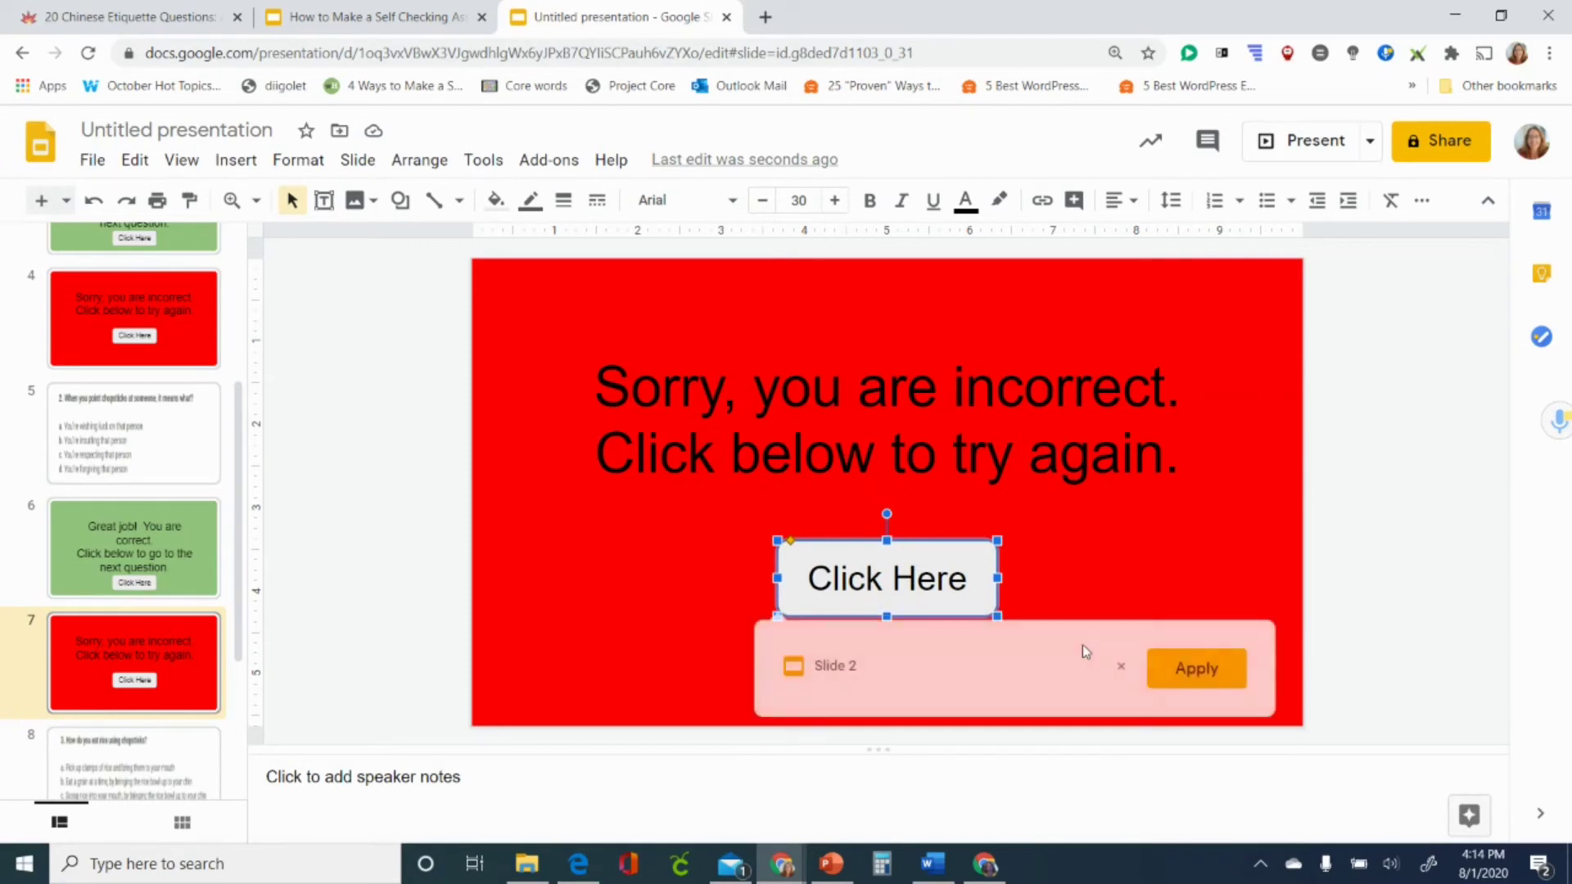
{"action": "left_click", "coordinate": [1117, 667]}
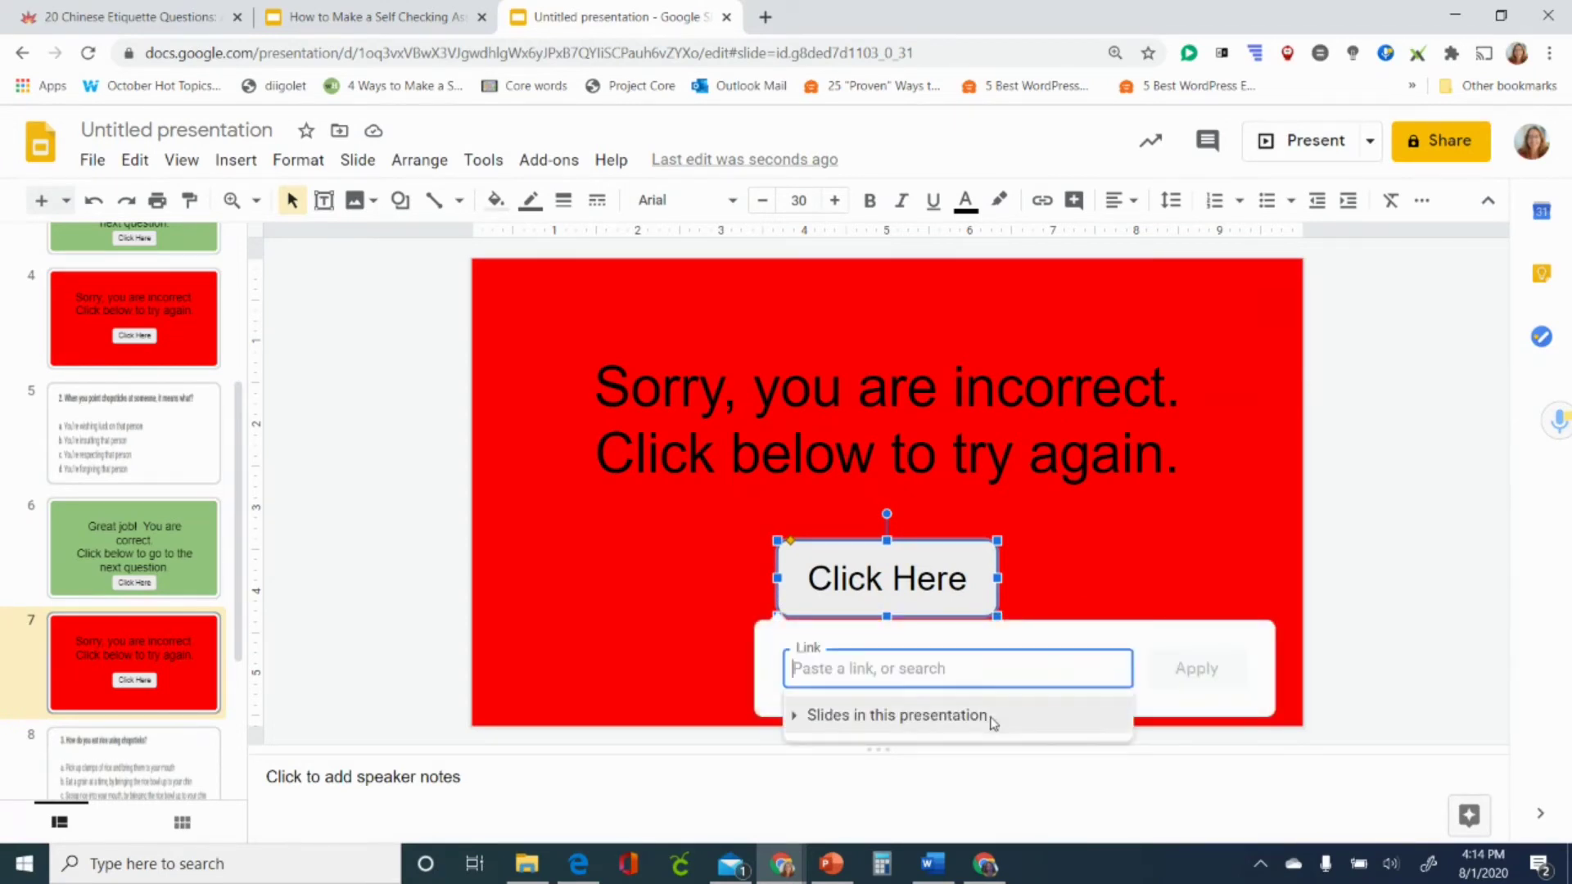
{"action": "left_click", "coordinate": [993, 719]}
{"action": "scroll", "coordinate": [992, 726], "scroll_direction": "down", "scroll_amount": 3}
{"action": "scroll", "coordinate": [992, 726], "scroll_direction": "down", "scroll_amount": 1}
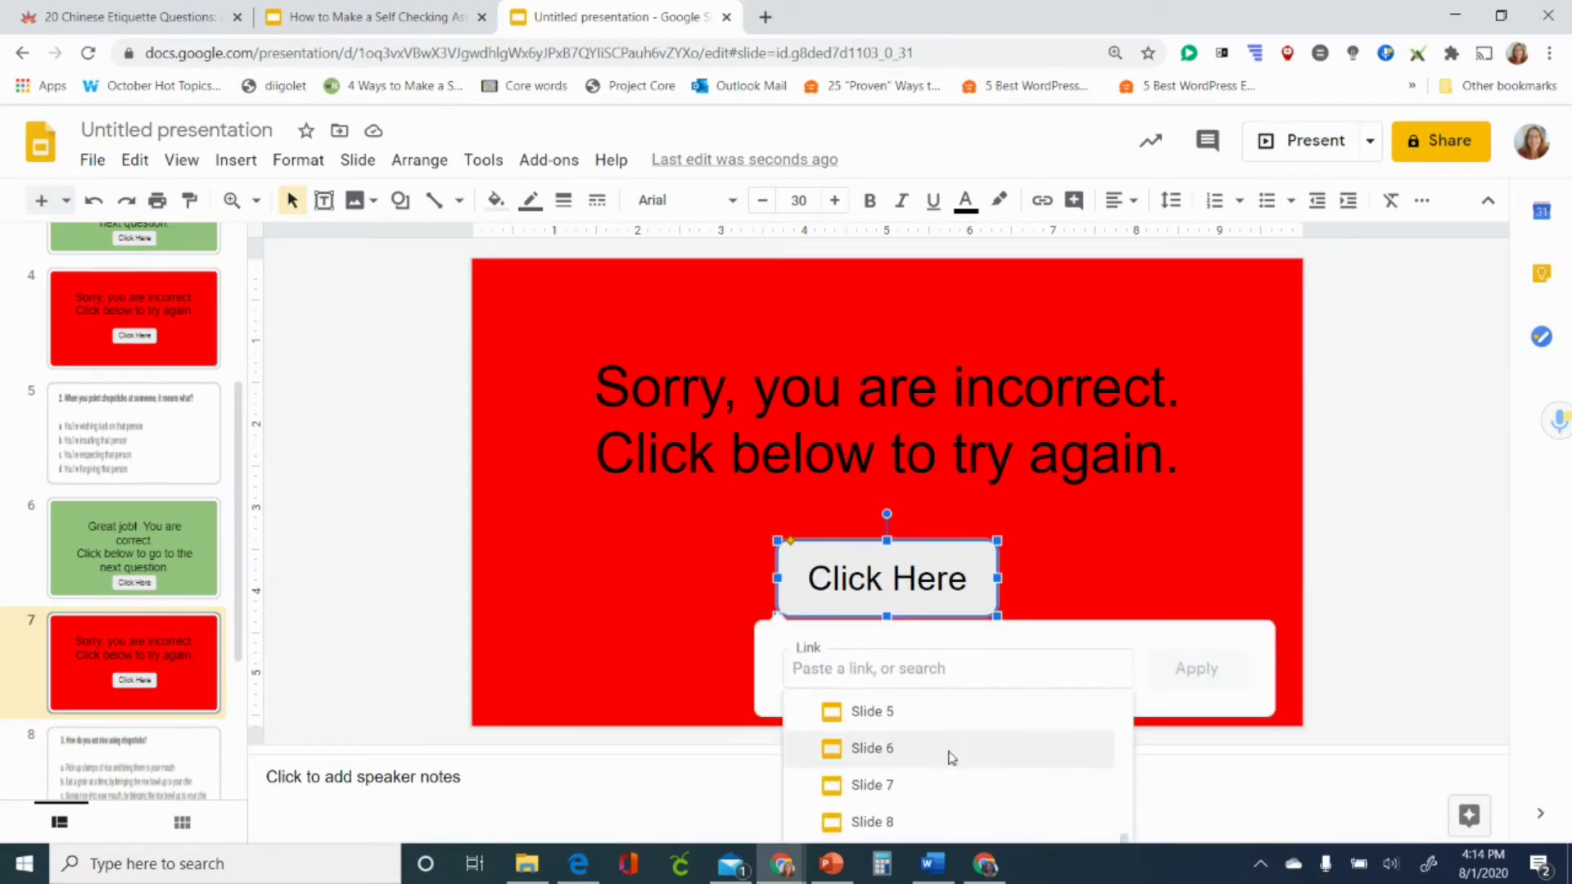
{"action": "left_click", "coordinate": [890, 714]}
{"action": "left_click", "coordinate": [1161, 678]}
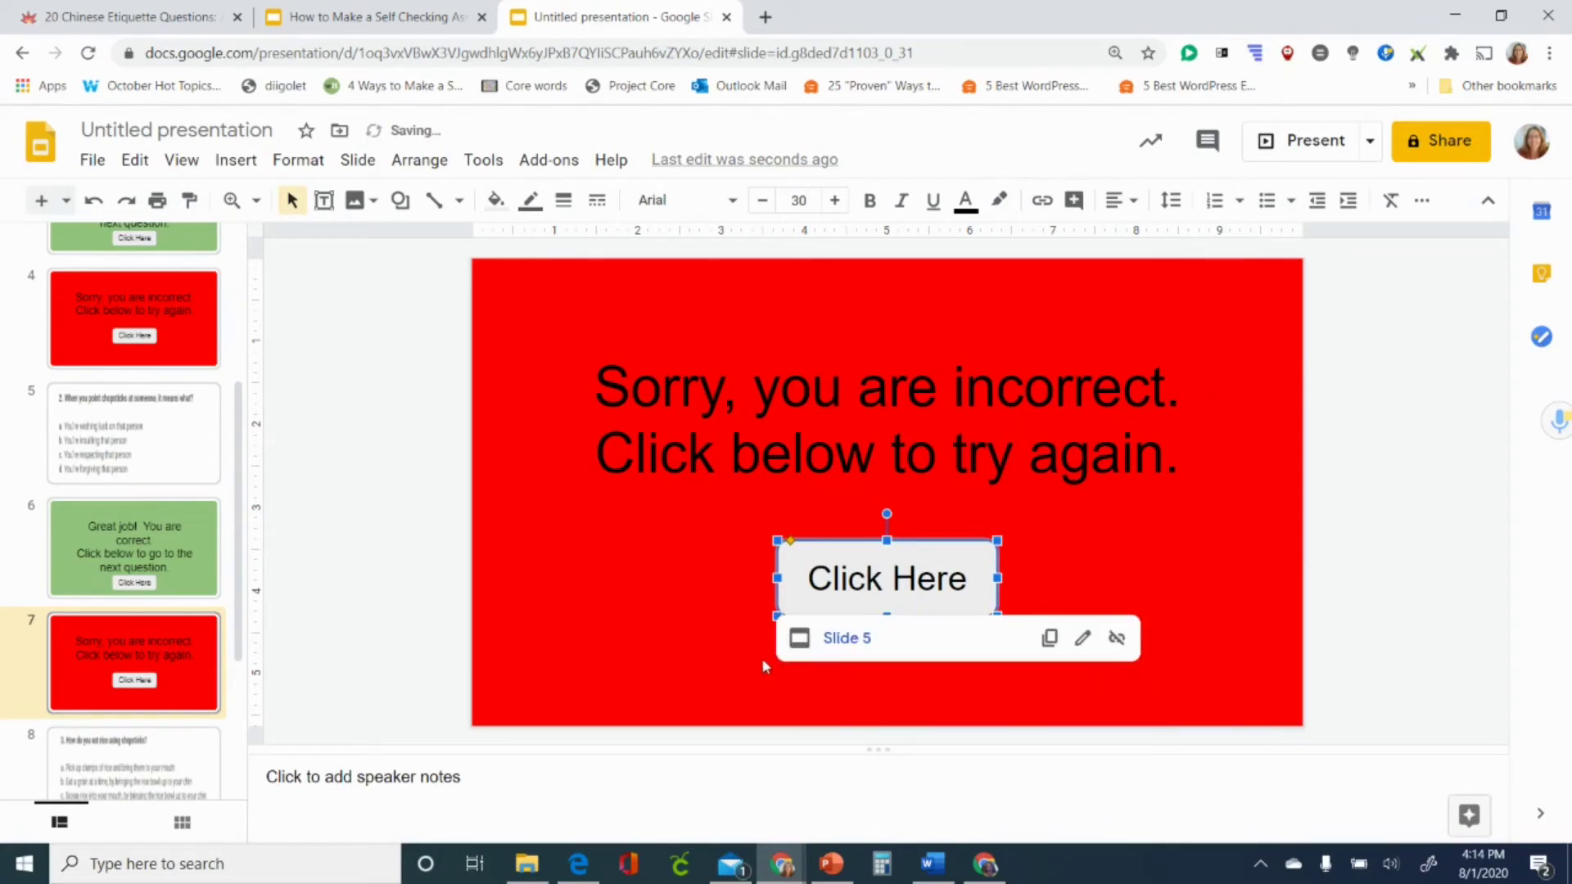
{"action": "scroll", "coordinate": [183, 637], "scroll_direction": "down", "scroll_amount": 3}
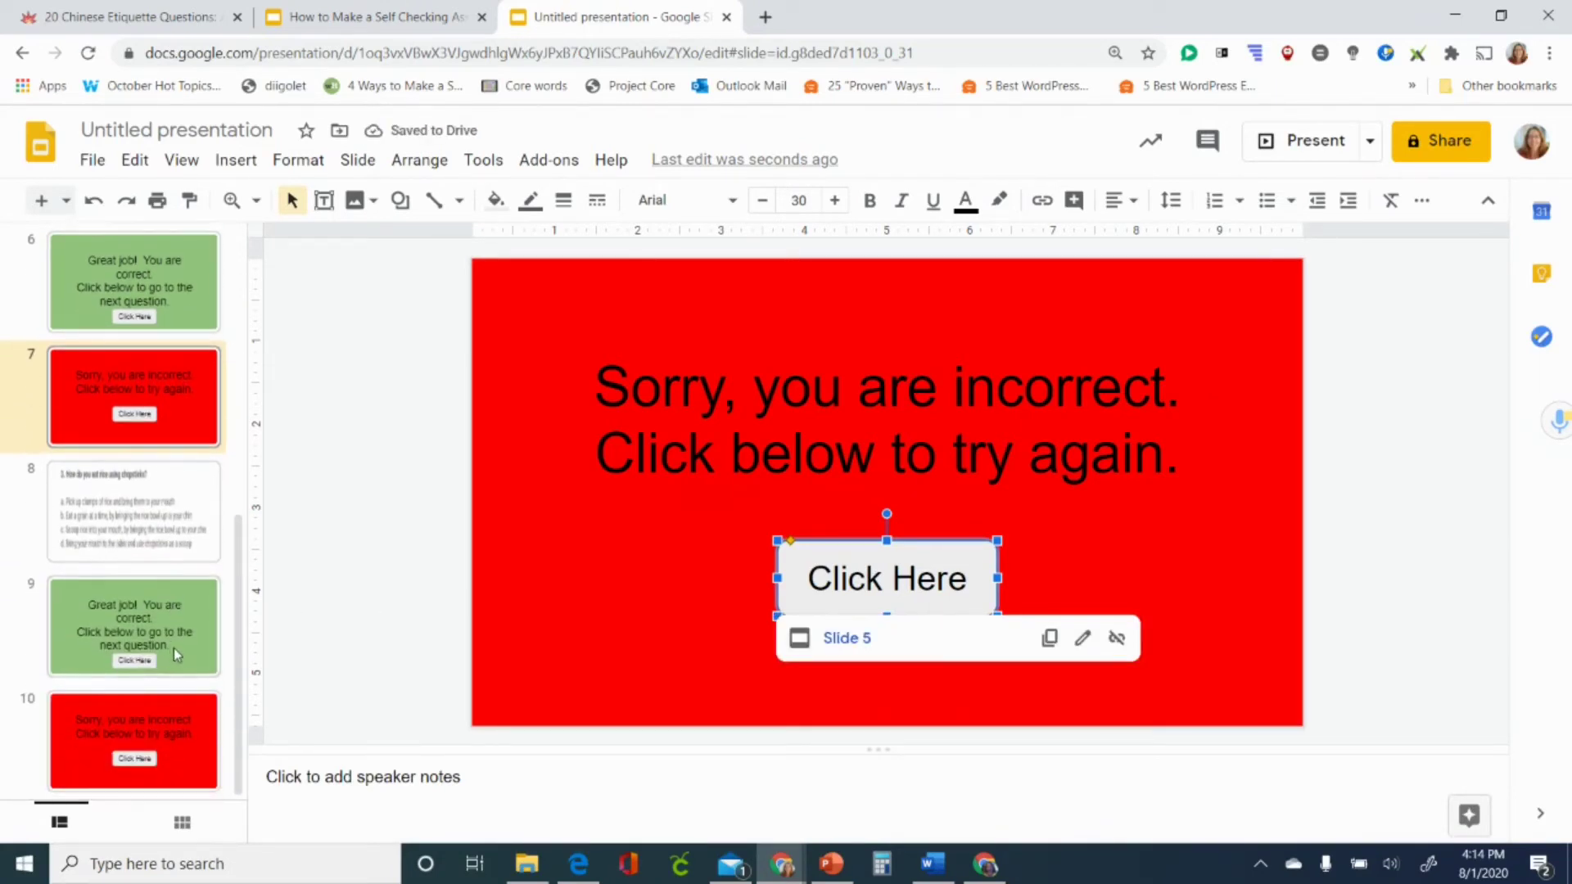
{"action": "left_click", "coordinate": [181, 667]}
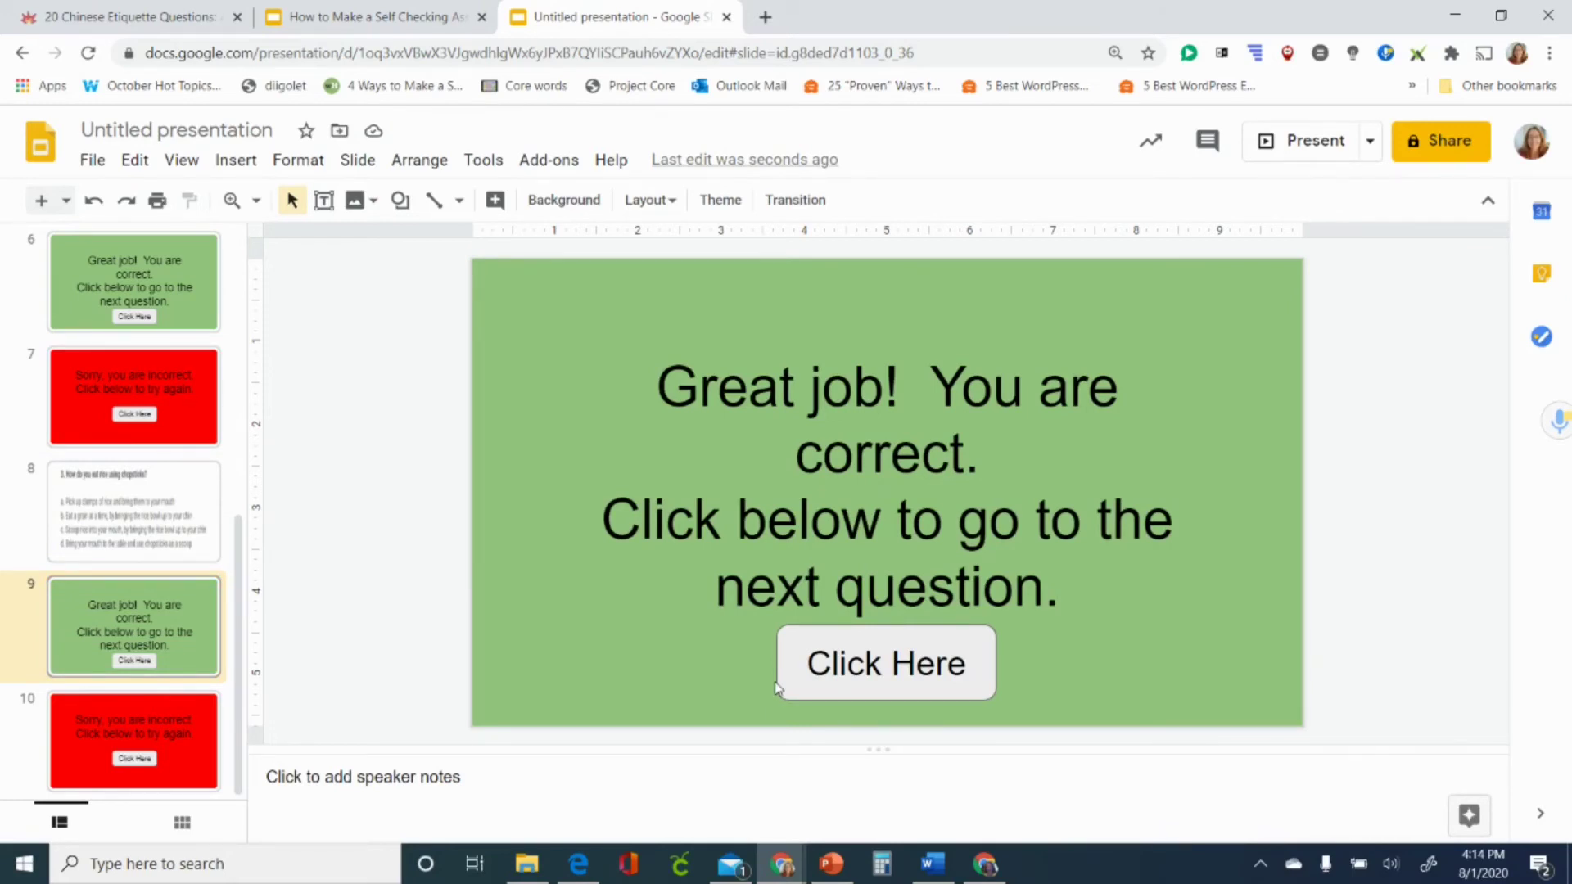
Add a new blank slide 11 after red slide 10.
{"action": "left_click", "coordinate": [200, 747]}
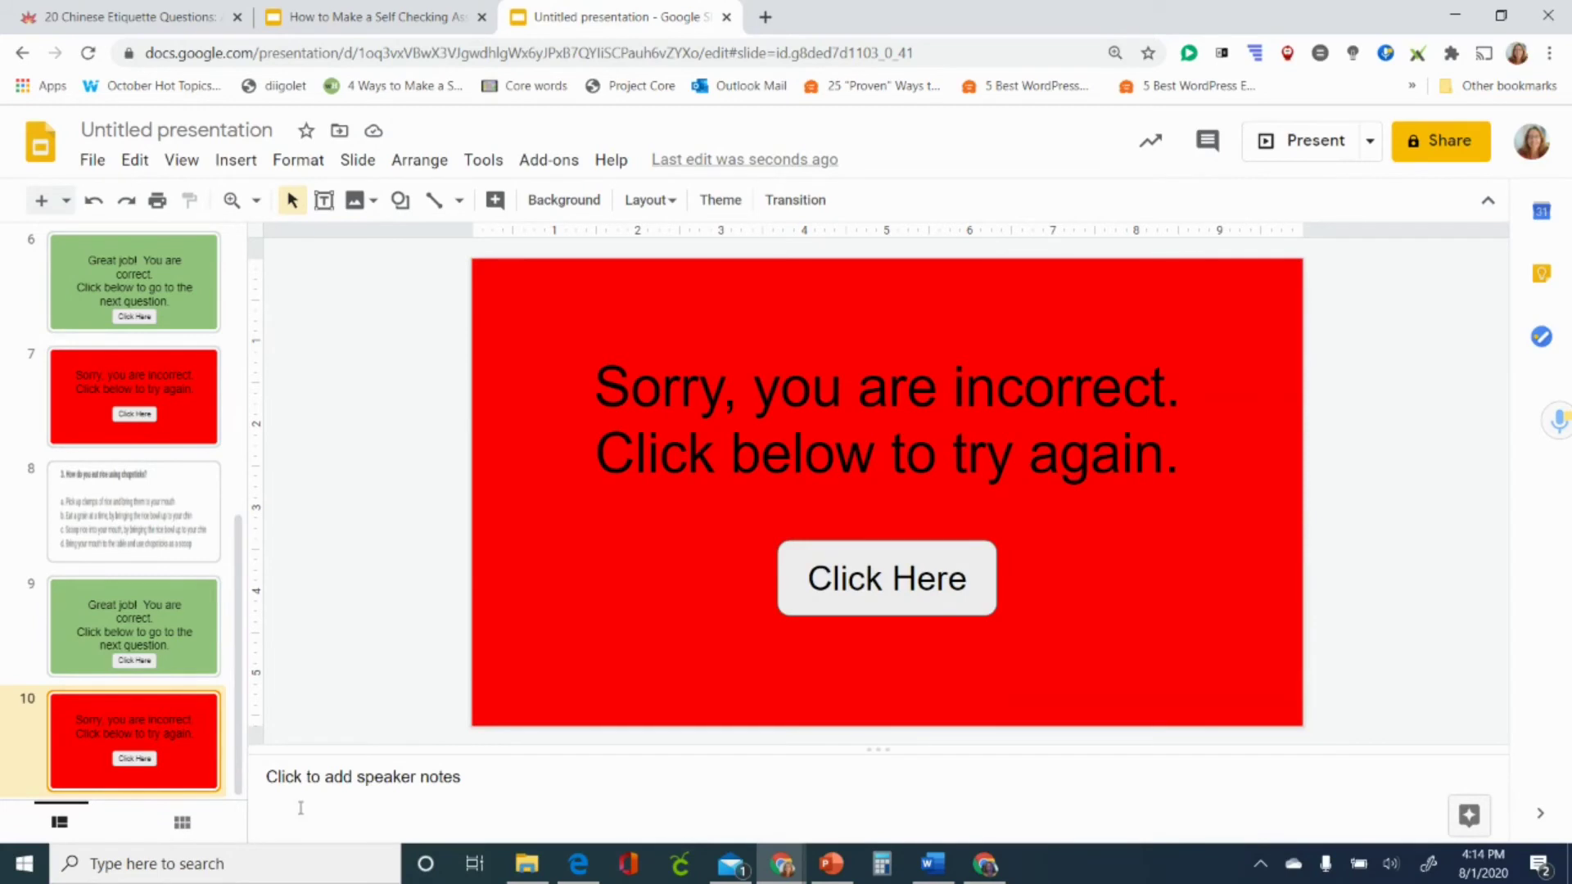
{"action": "key", "text": "ctrl+m"}
{"action": "left_click", "coordinate": [185, 438]}
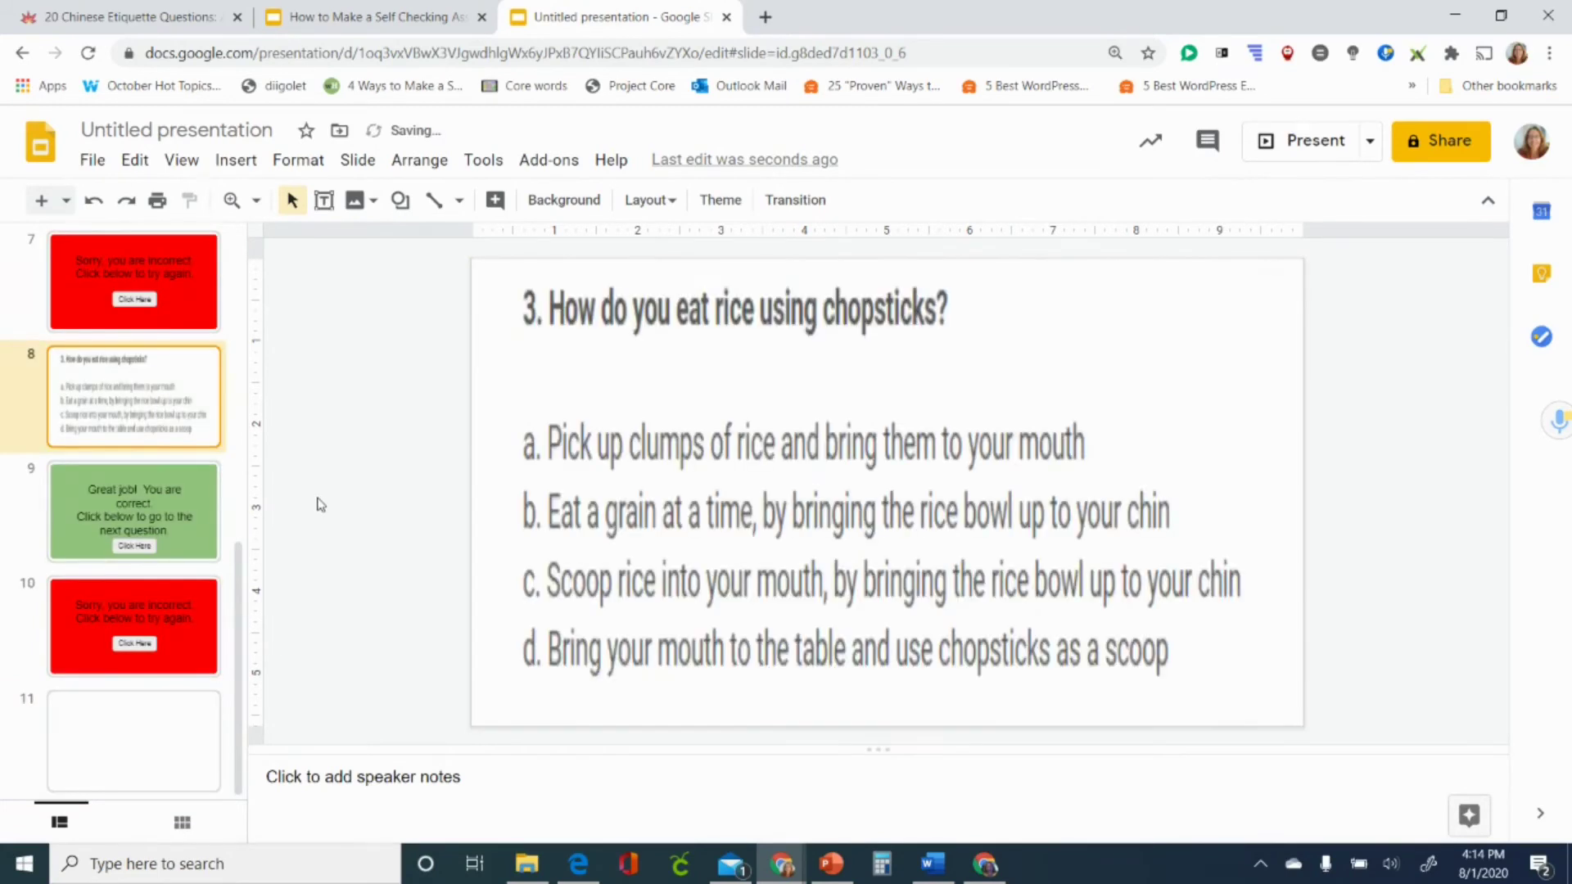
{"action": "left_click", "coordinate": [179, 539]}
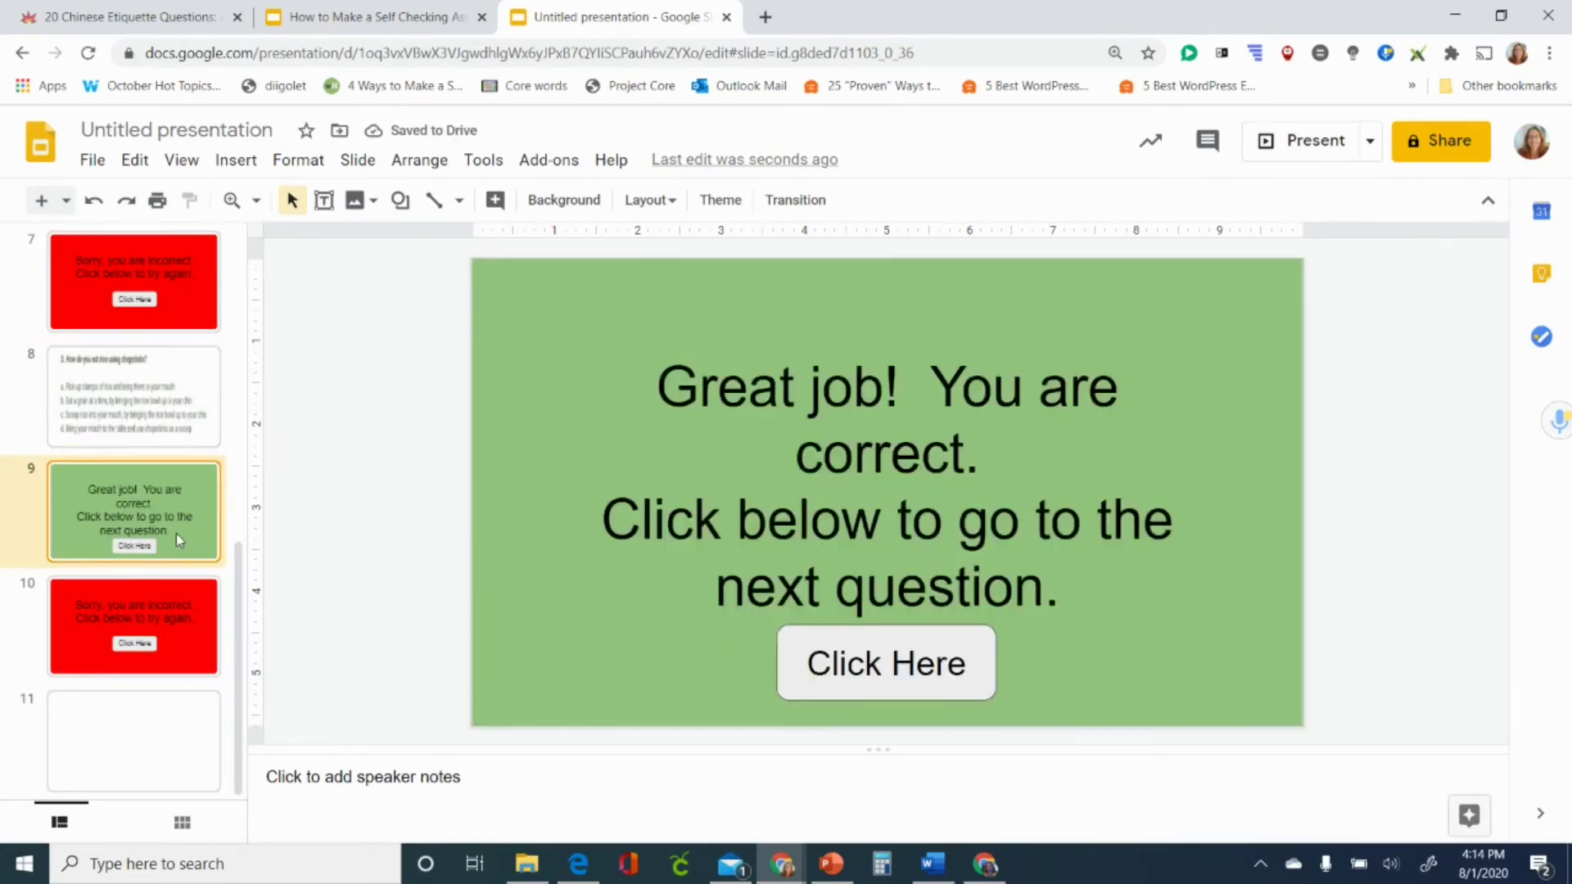
Start editing slide 9's Click Here link, clearing Slide 5, then back out of the editor.
{"action": "left_click", "coordinate": [777, 676]}
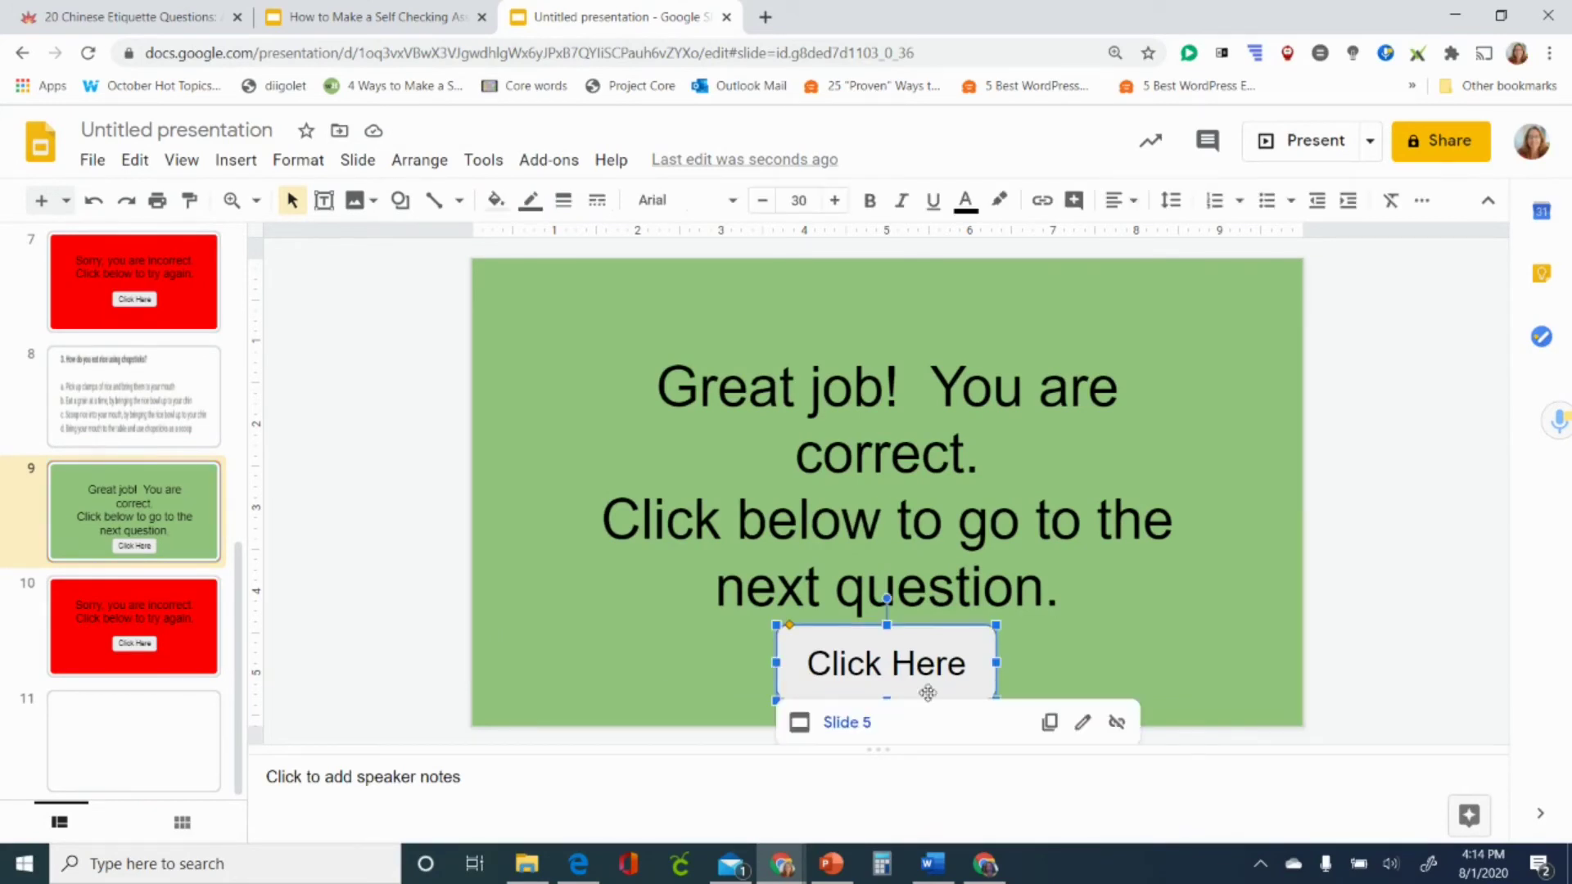
{"action": "left_click", "coordinate": [1083, 721]}
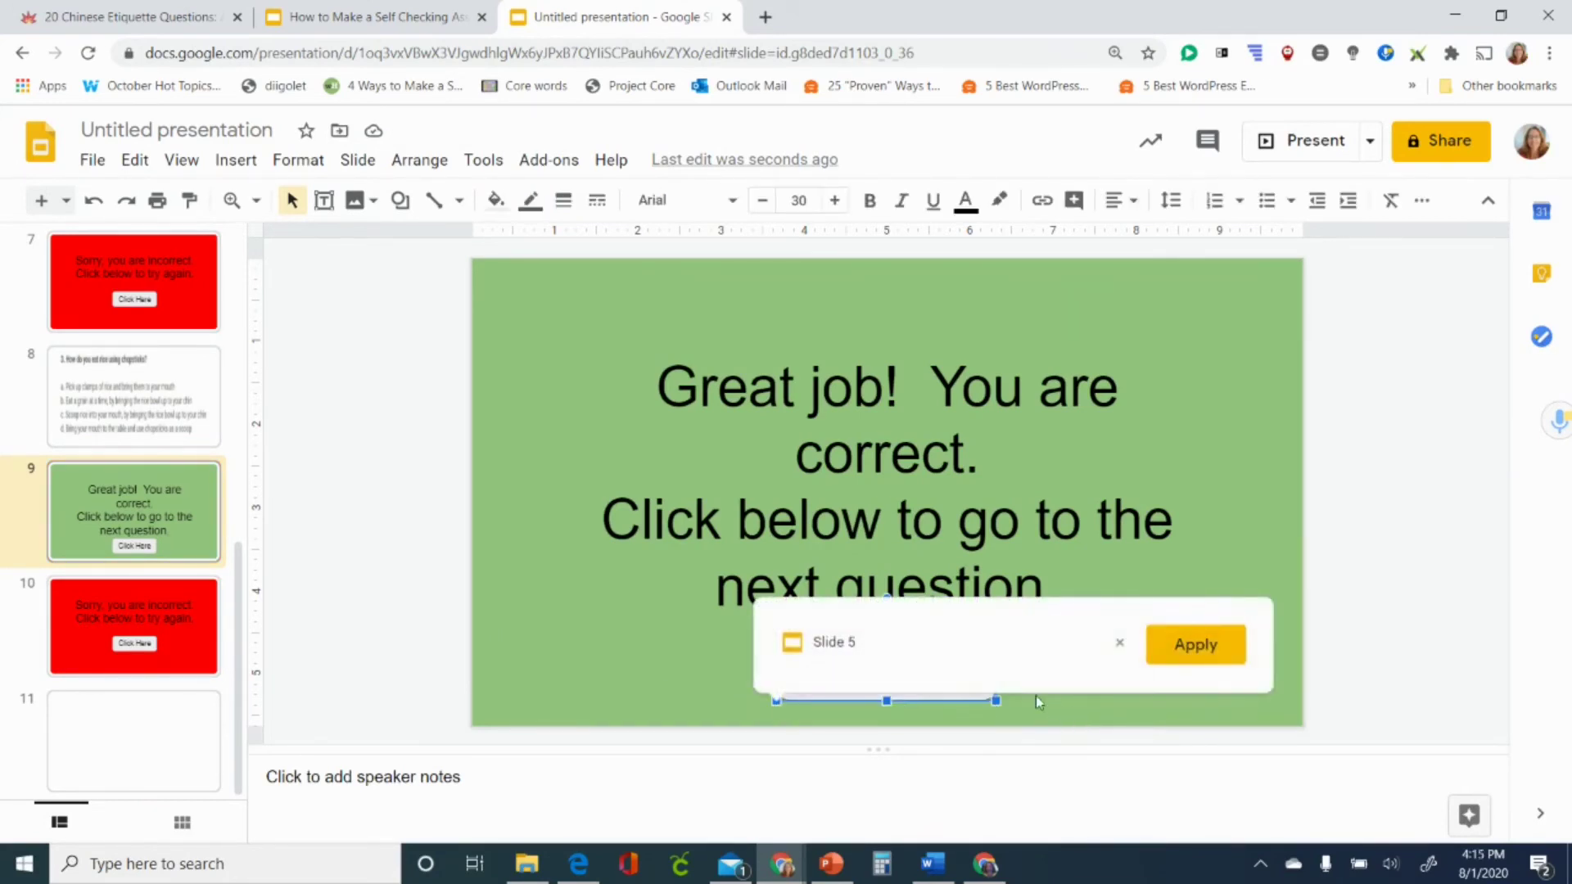
{"action": "left_click", "coordinate": [1118, 643]}
{"action": "left_click", "coordinate": [985, 695]}
{"action": "scroll", "coordinate": [985, 698], "scroll_direction": "down", "scroll_amount": 5}
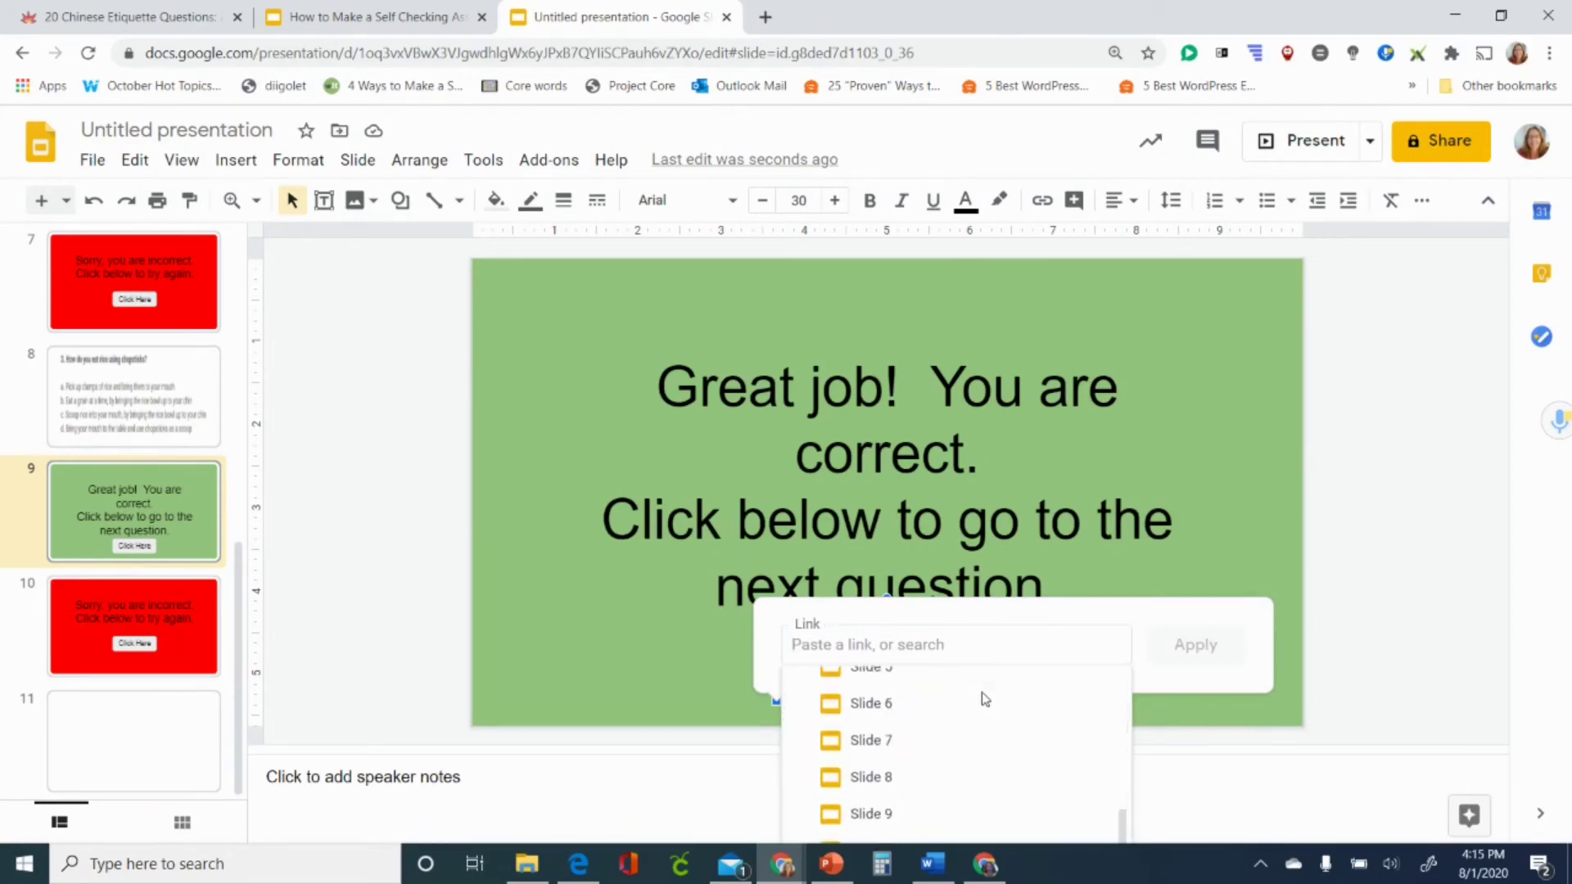
{"action": "scroll", "coordinate": [984, 698], "scroll_direction": "down", "scroll_amount": 1}
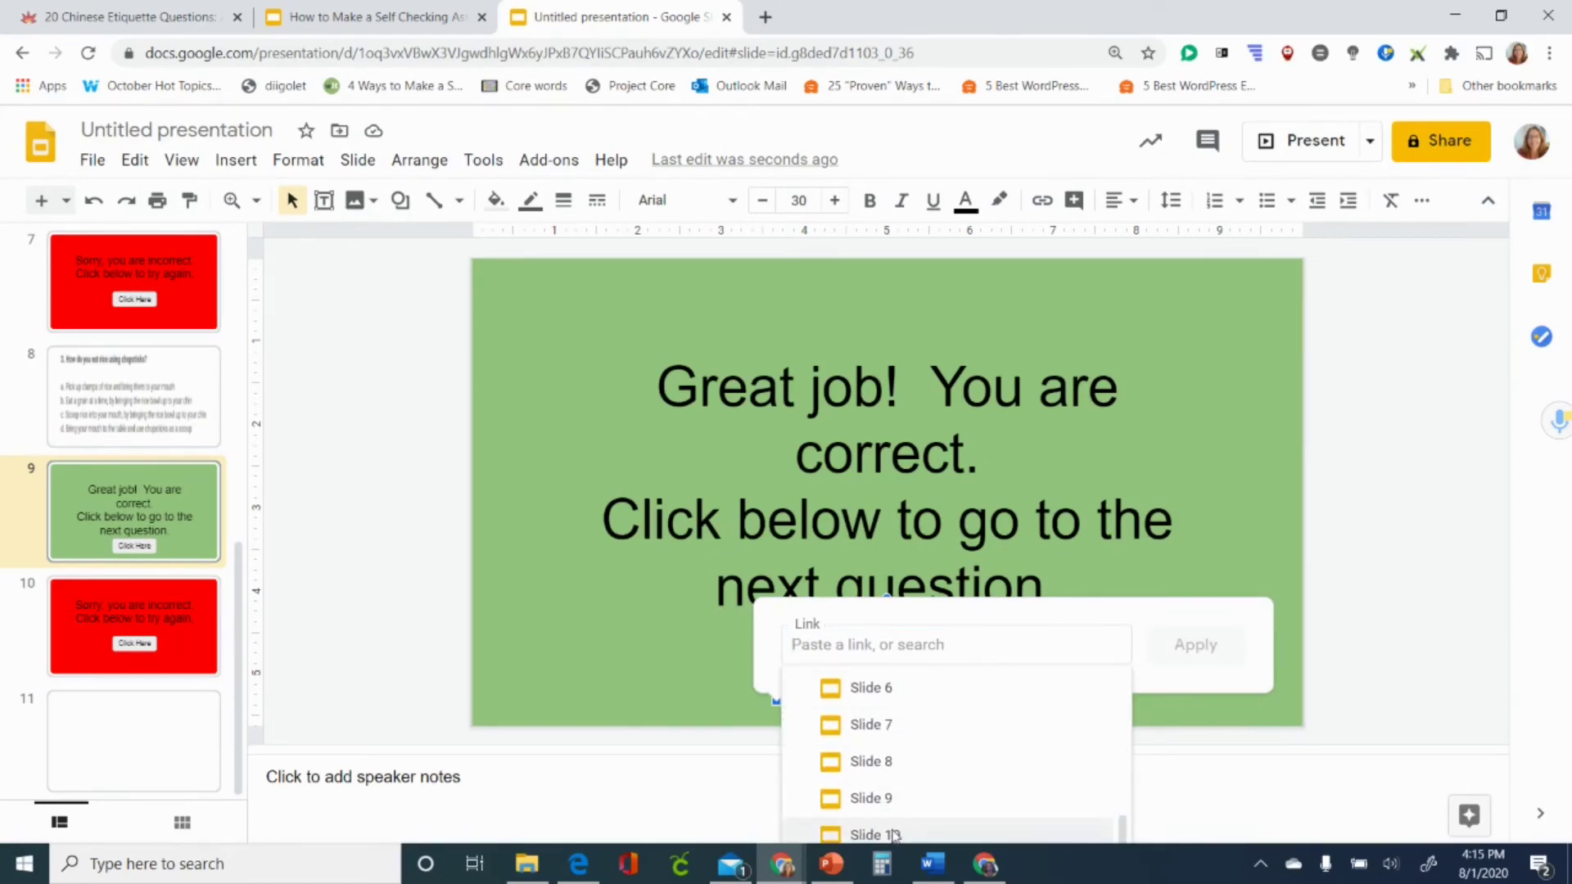
{"action": "scroll", "coordinate": [888, 831], "scroll_direction": "up", "scroll_amount": 5}
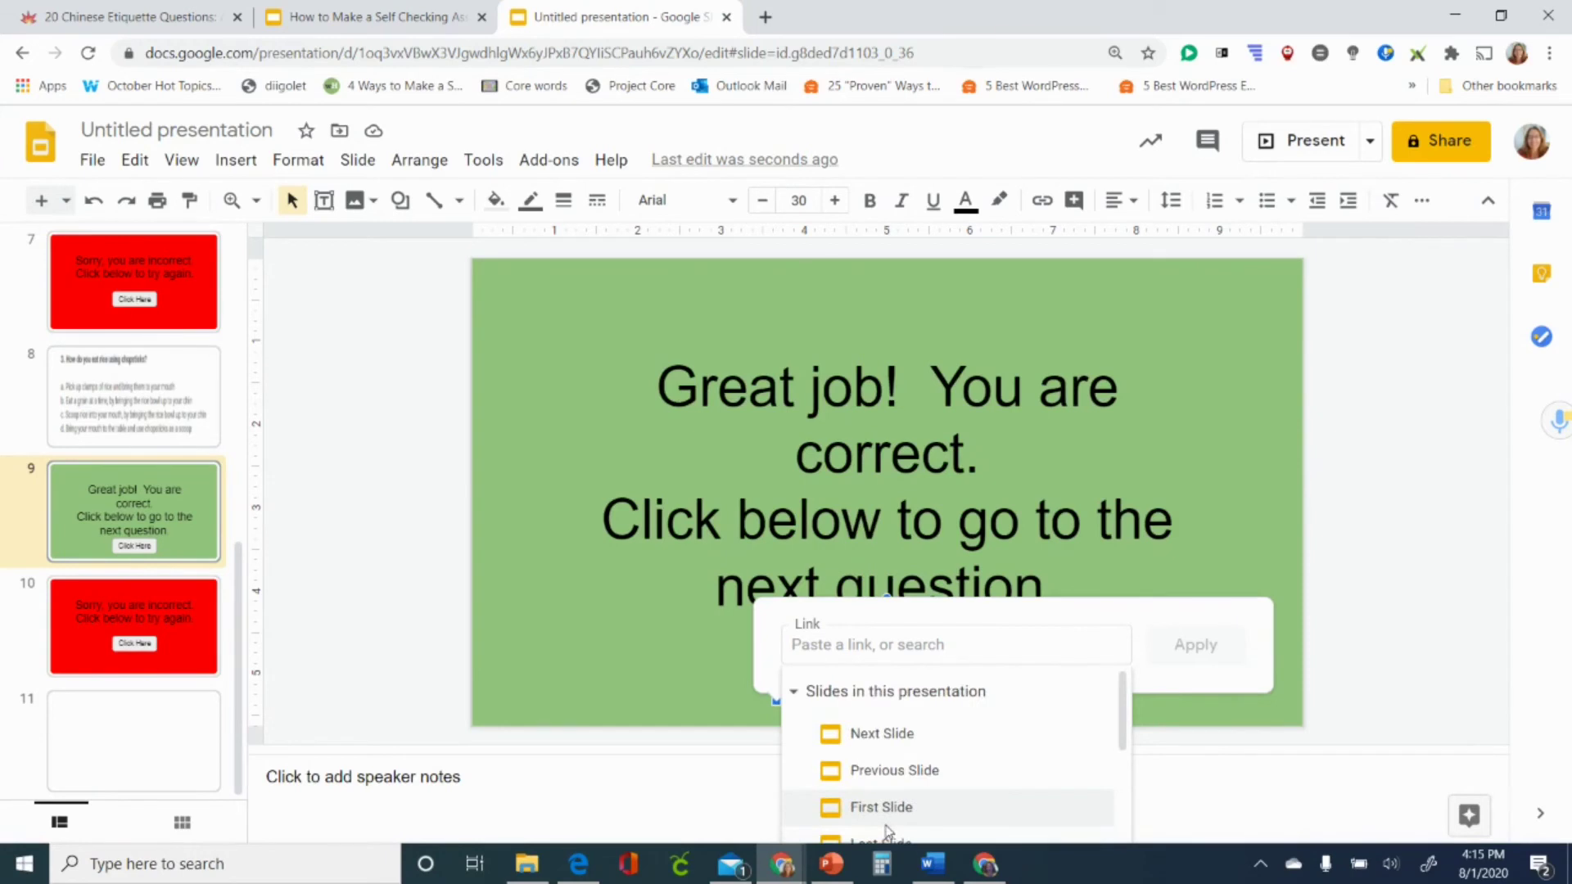
{"action": "left_click", "coordinate": [888, 804]}
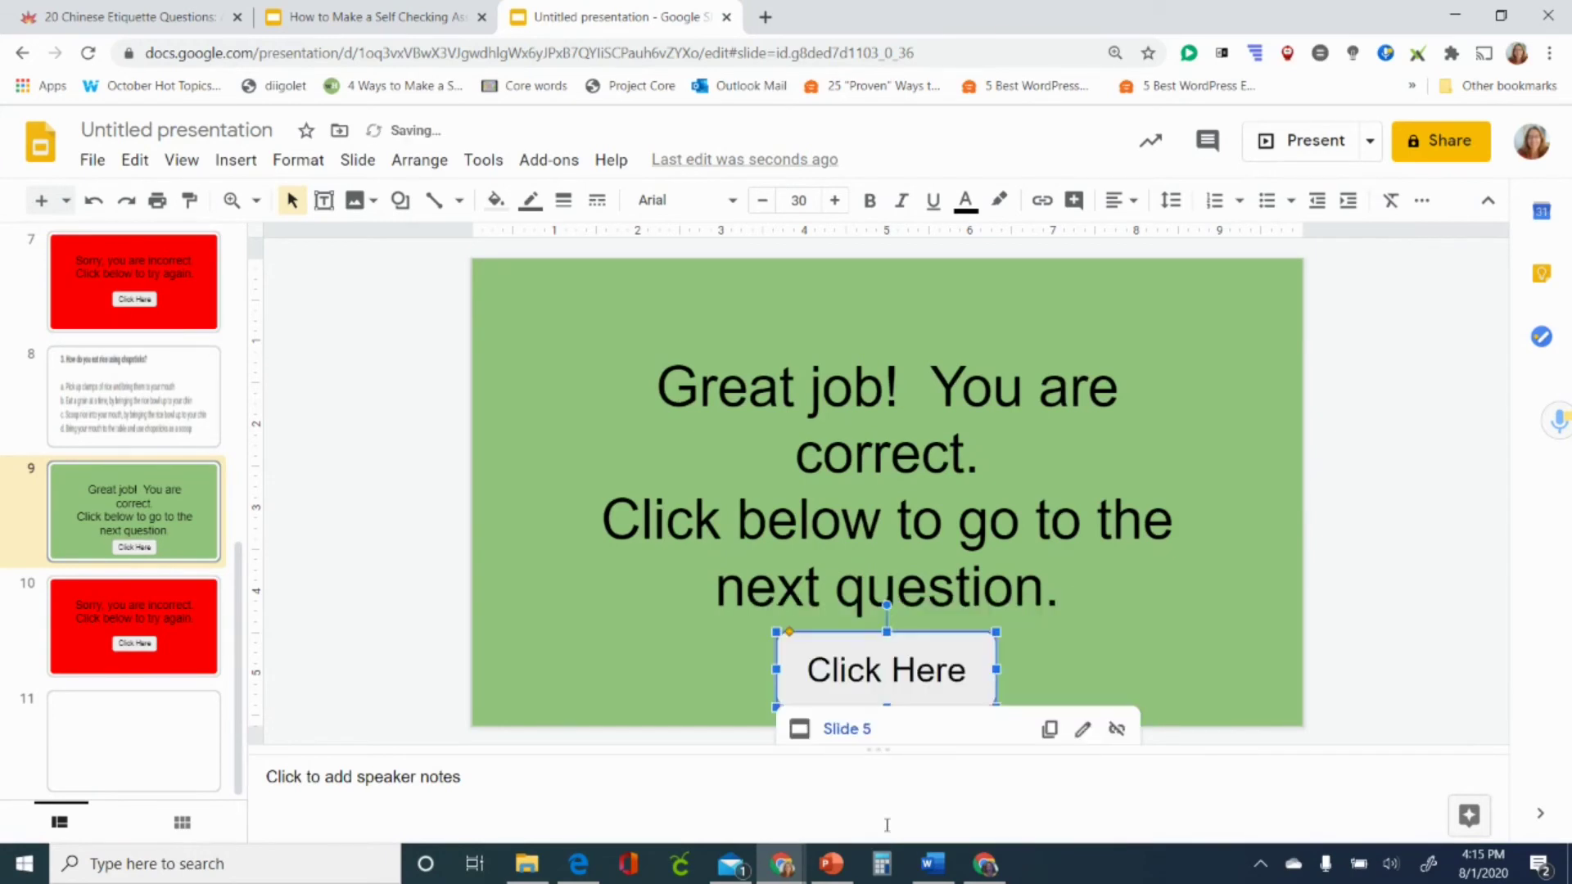
{"action": "left_click", "coordinate": [976, 698]}
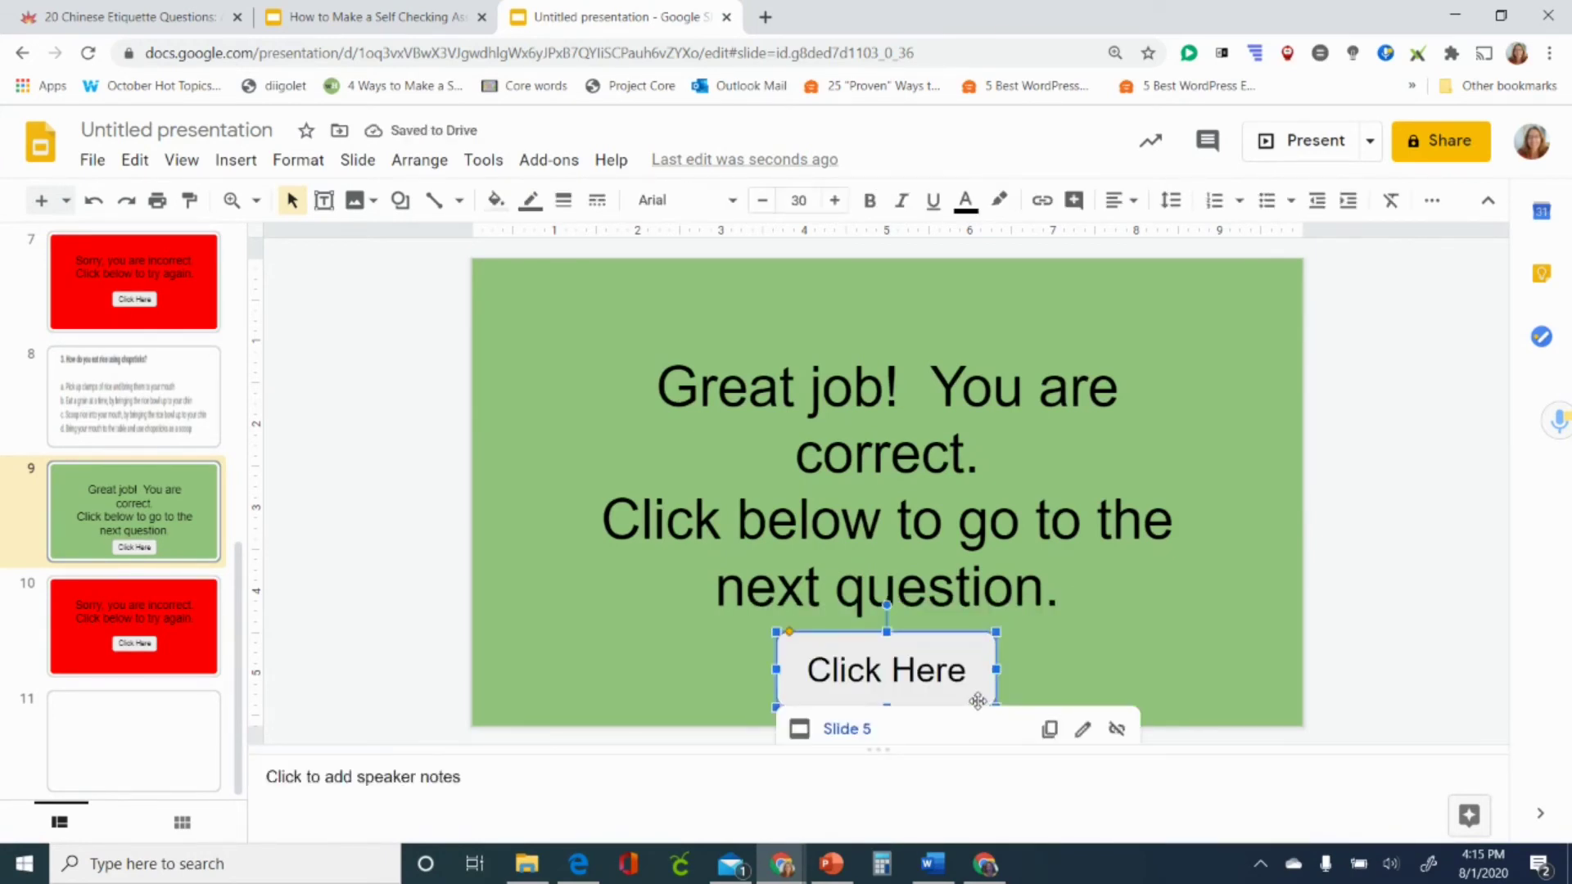
{"action": "left_click", "coordinate": [1082, 728]}
{"action": "left_click", "coordinate": [1095, 686]}
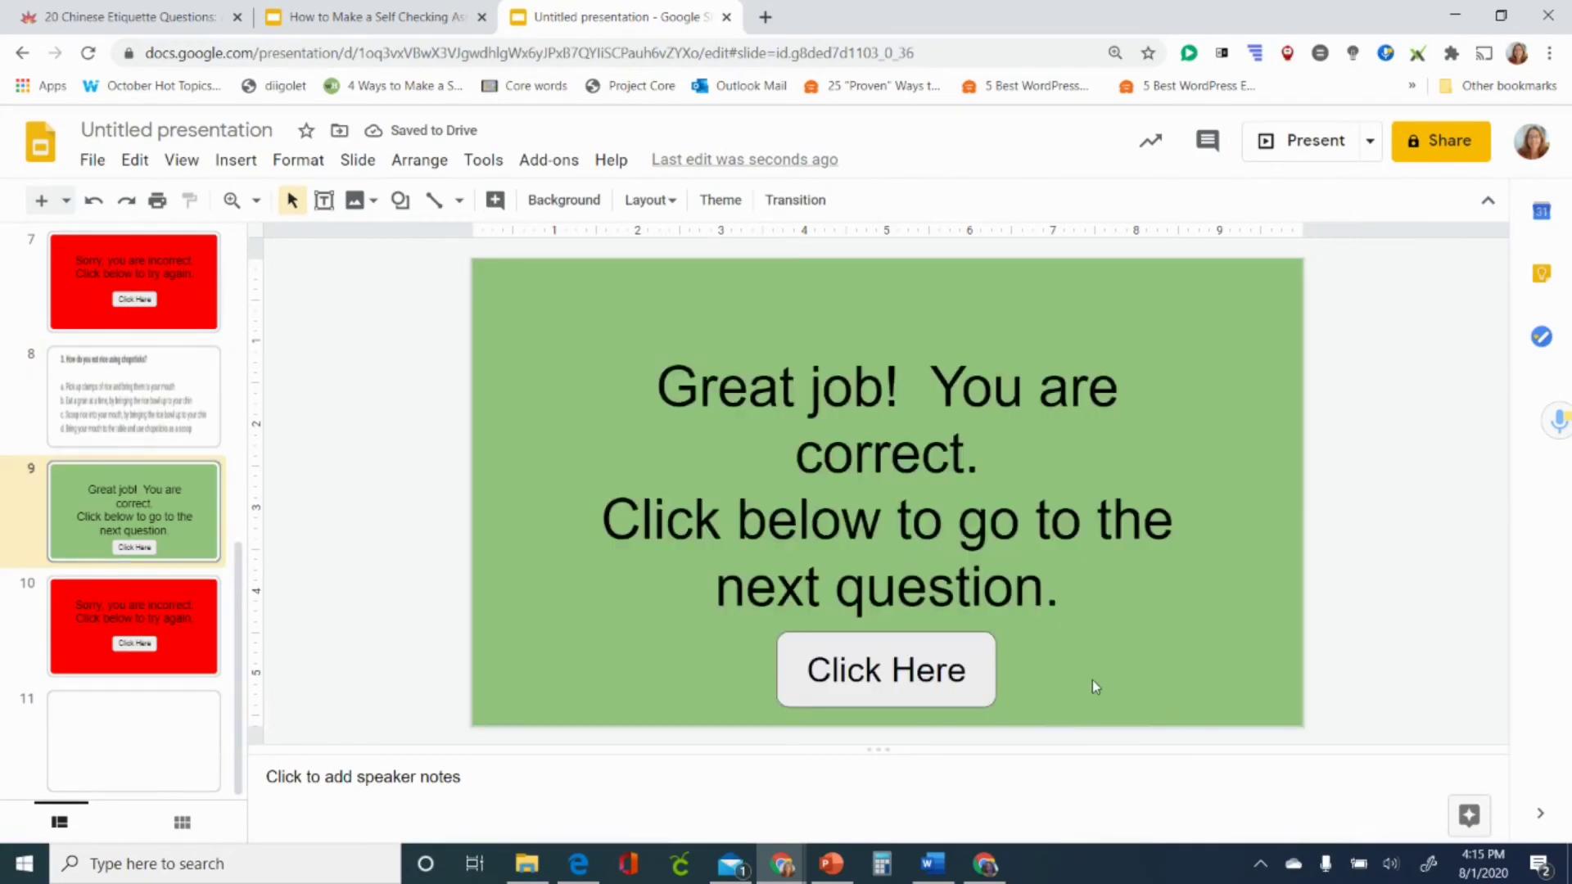
Remove Slide 5 as the Click Here target on slide 9 and link it to Slide 11.
{"action": "left_click", "coordinate": [984, 701]}
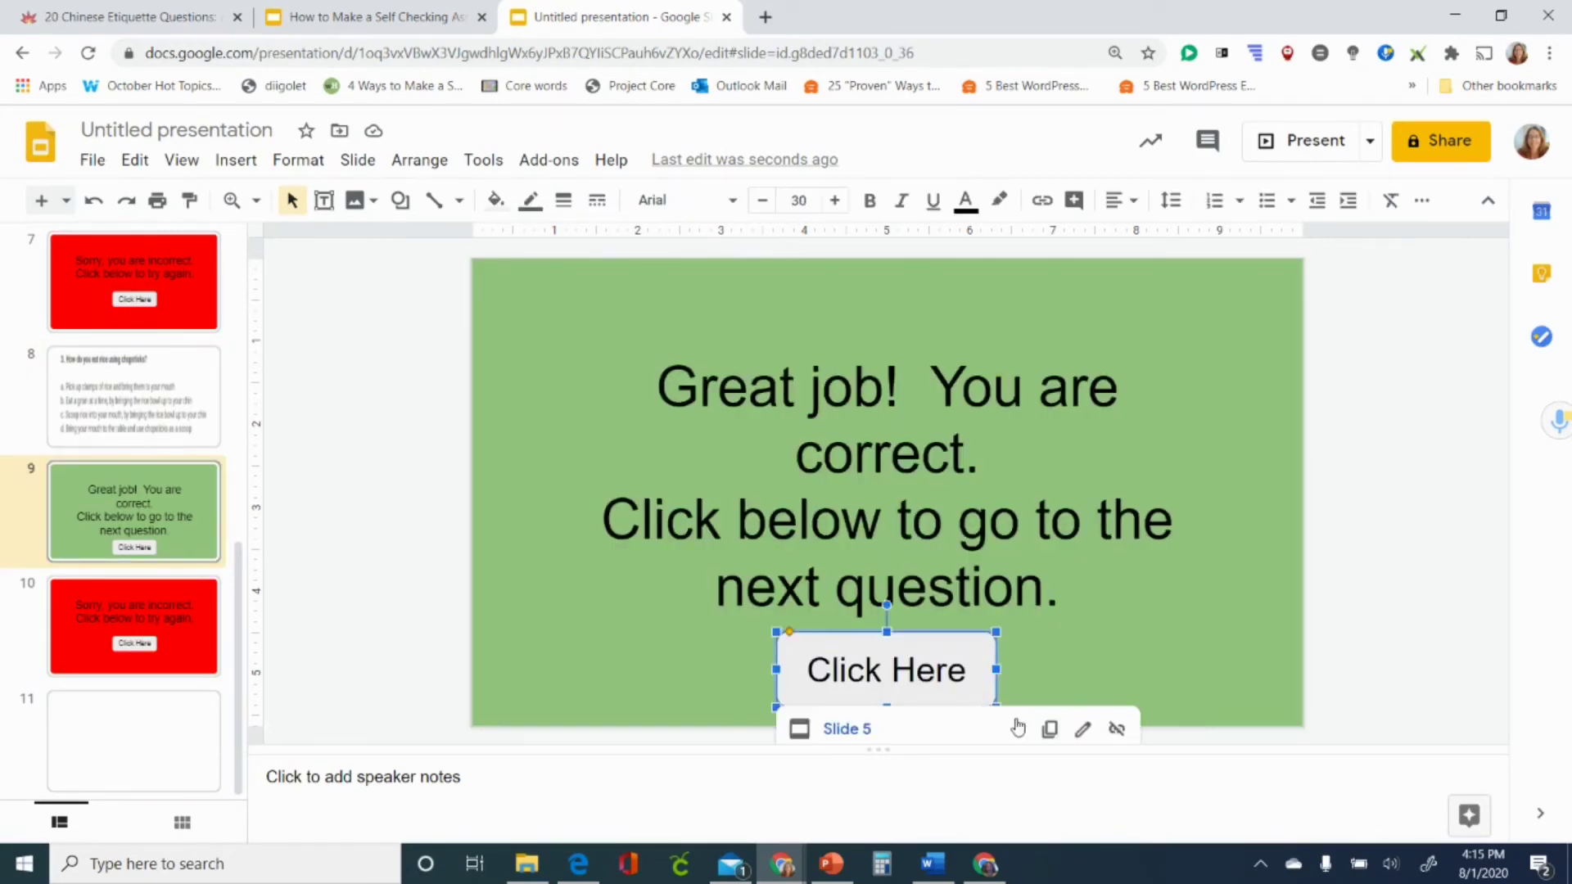
{"action": "left_click", "coordinate": [1083, 728]}
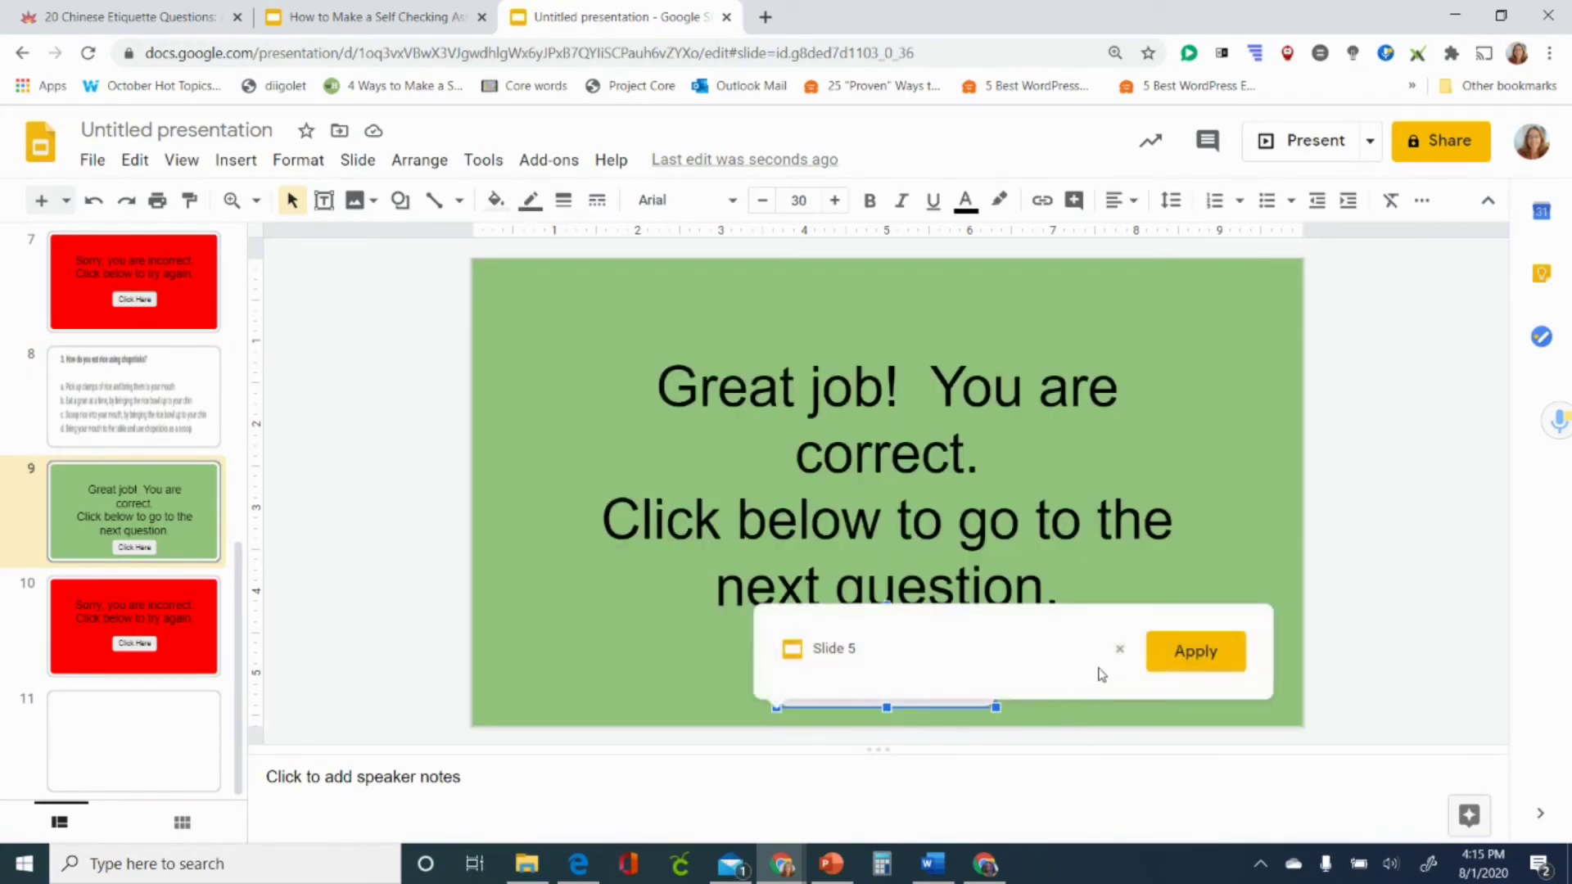
{"action": "left_click", "coordinate": [1119, 649]}
{"action": "left_click", "coordinate": [973, 702]}
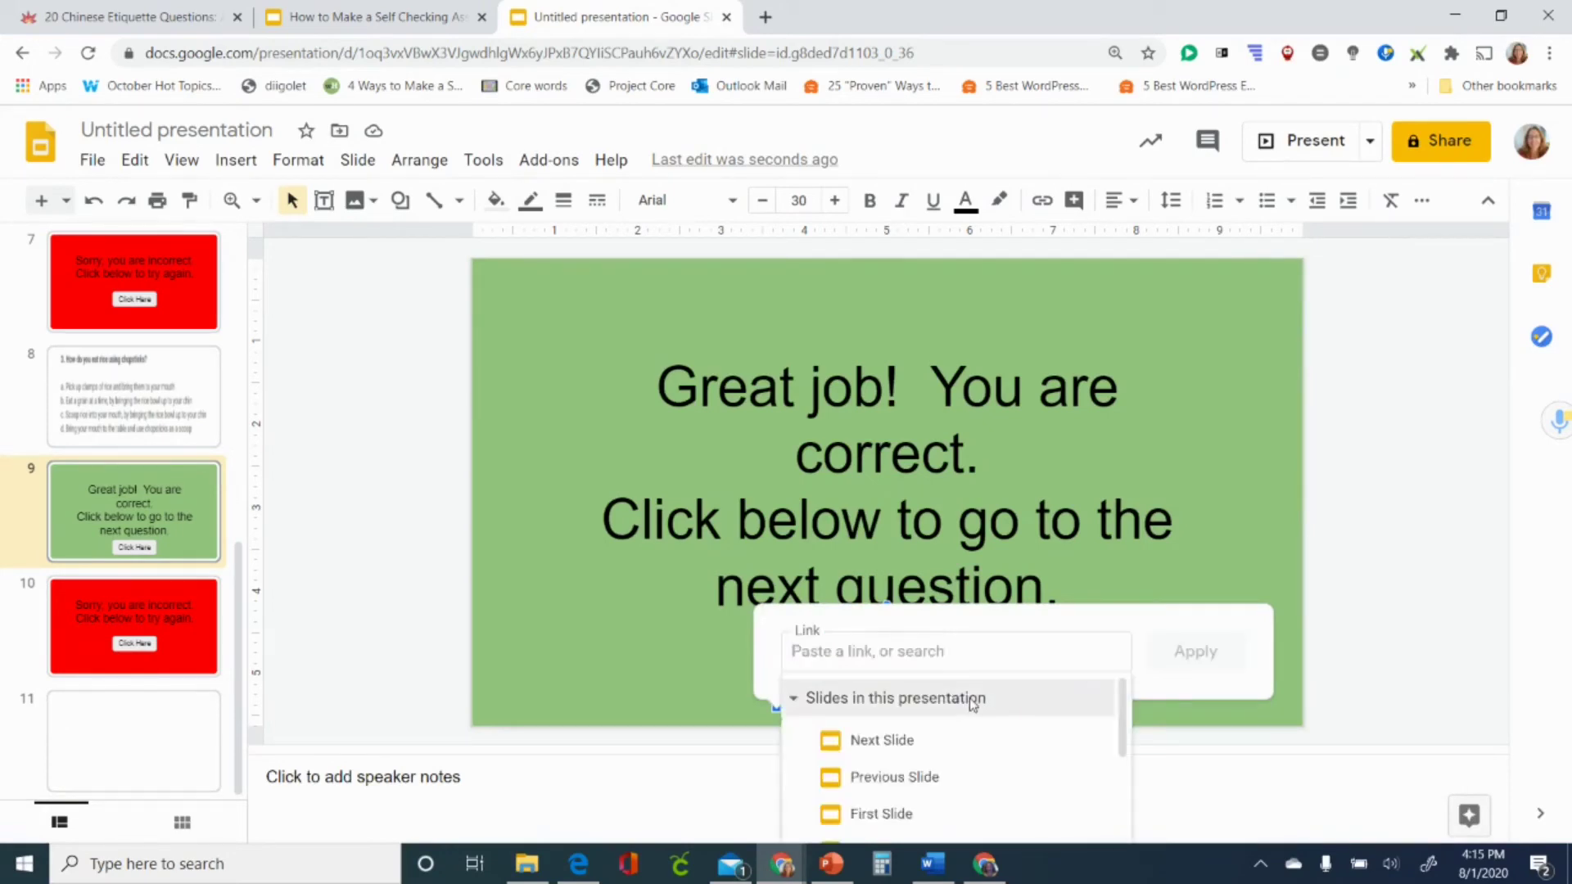
{"action": "scroll", "coordinate": [971, 706], "scroll_direction": "down", "scroll_amount": 5}
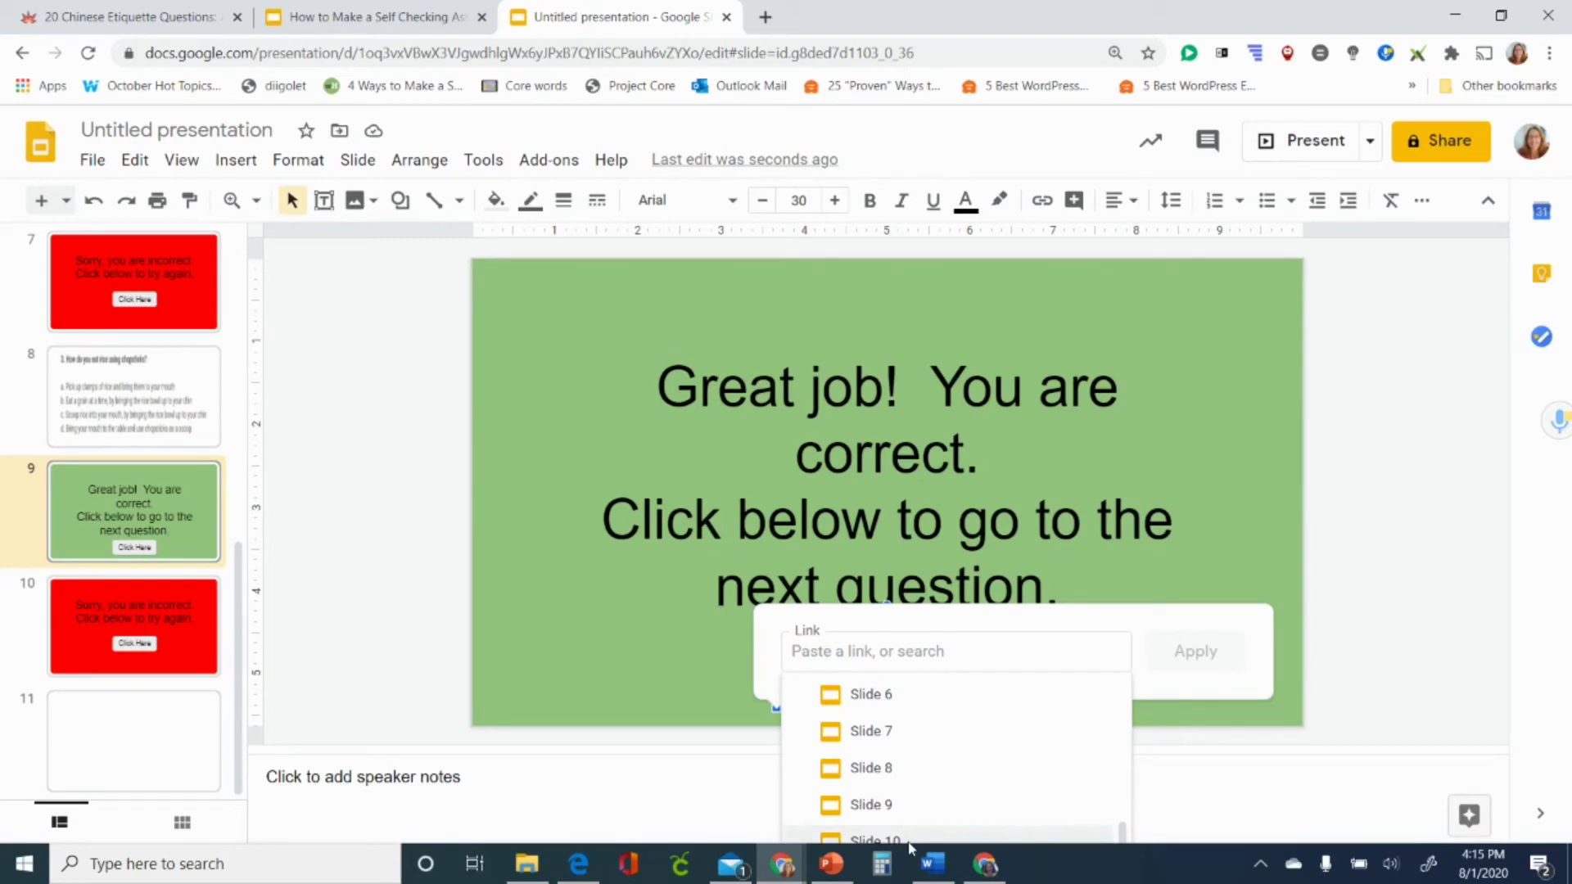
{"action": "scroll", "coordinate": [1058, 807], "scroll_direction": "up", "scroll_amount": 5}
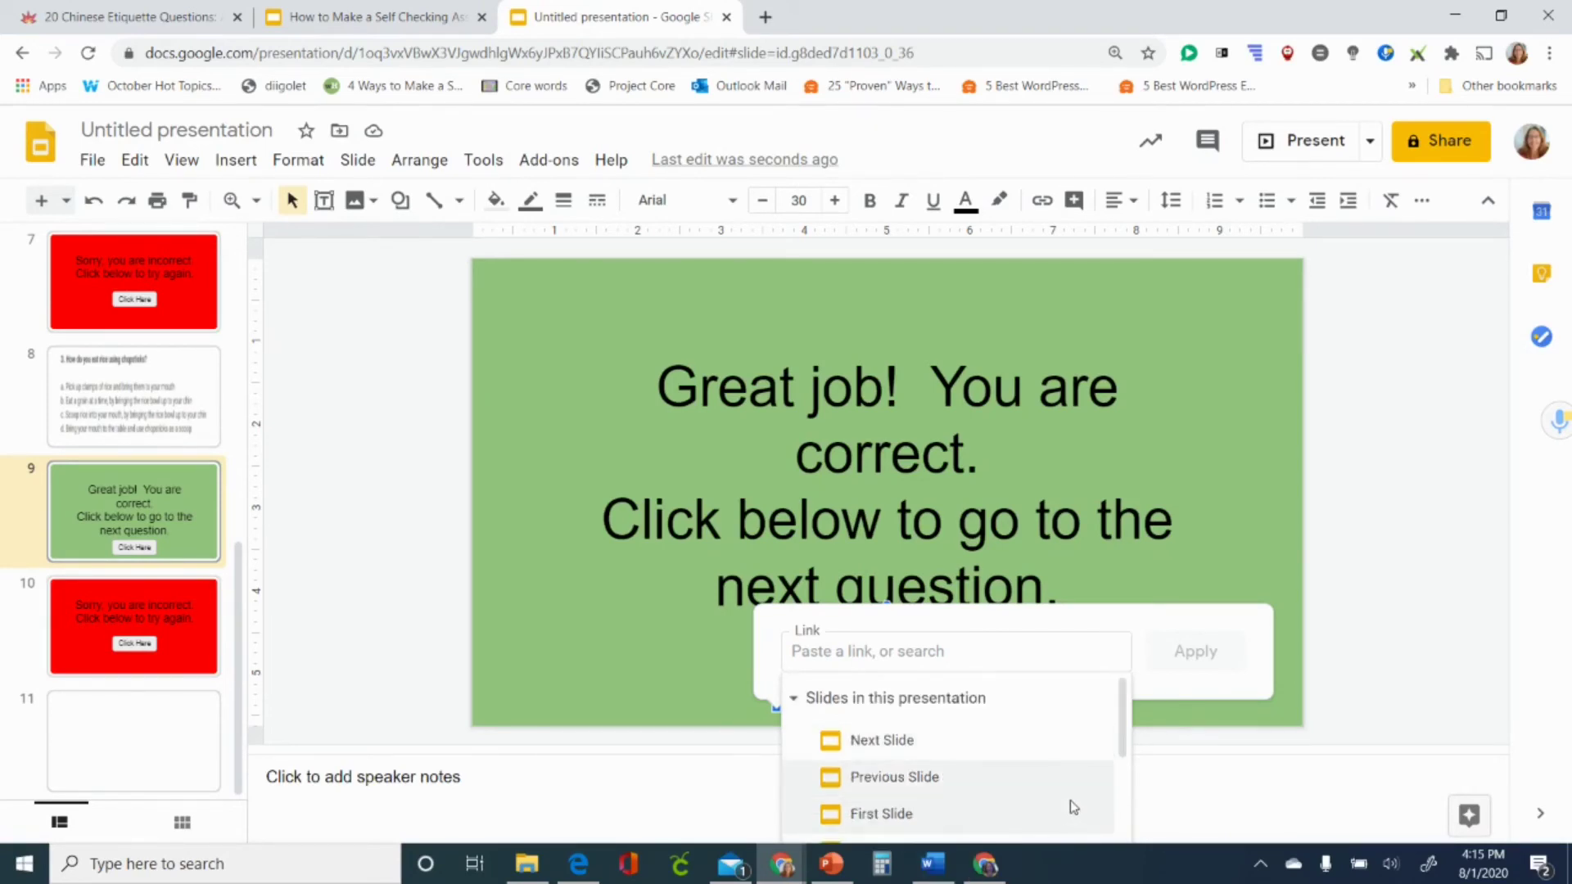
{"action": "scroll", "coordinate": [1068, 806], "scroll_direction": "down", "scroll_amount": 1}
{"action": "scroll", "coordinate": [1073, 799], "scroll_direction": "down", "scroll_amount": 4}
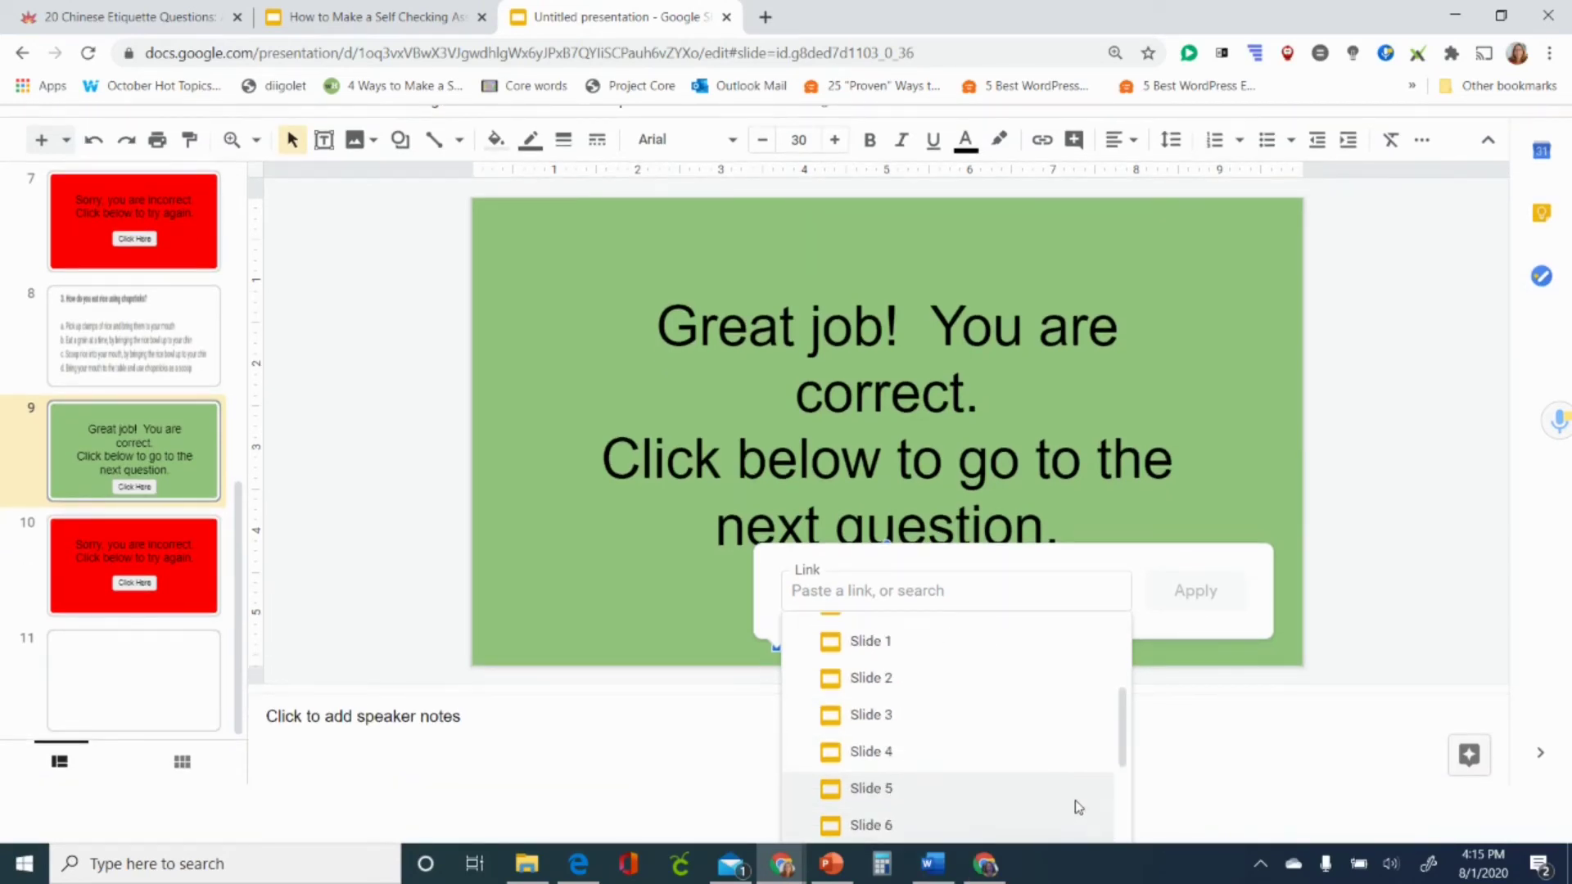
{"action": "scroll", "coordinate": [1073, 799], "scroll_direction": "down", "scroll_amount": 1}
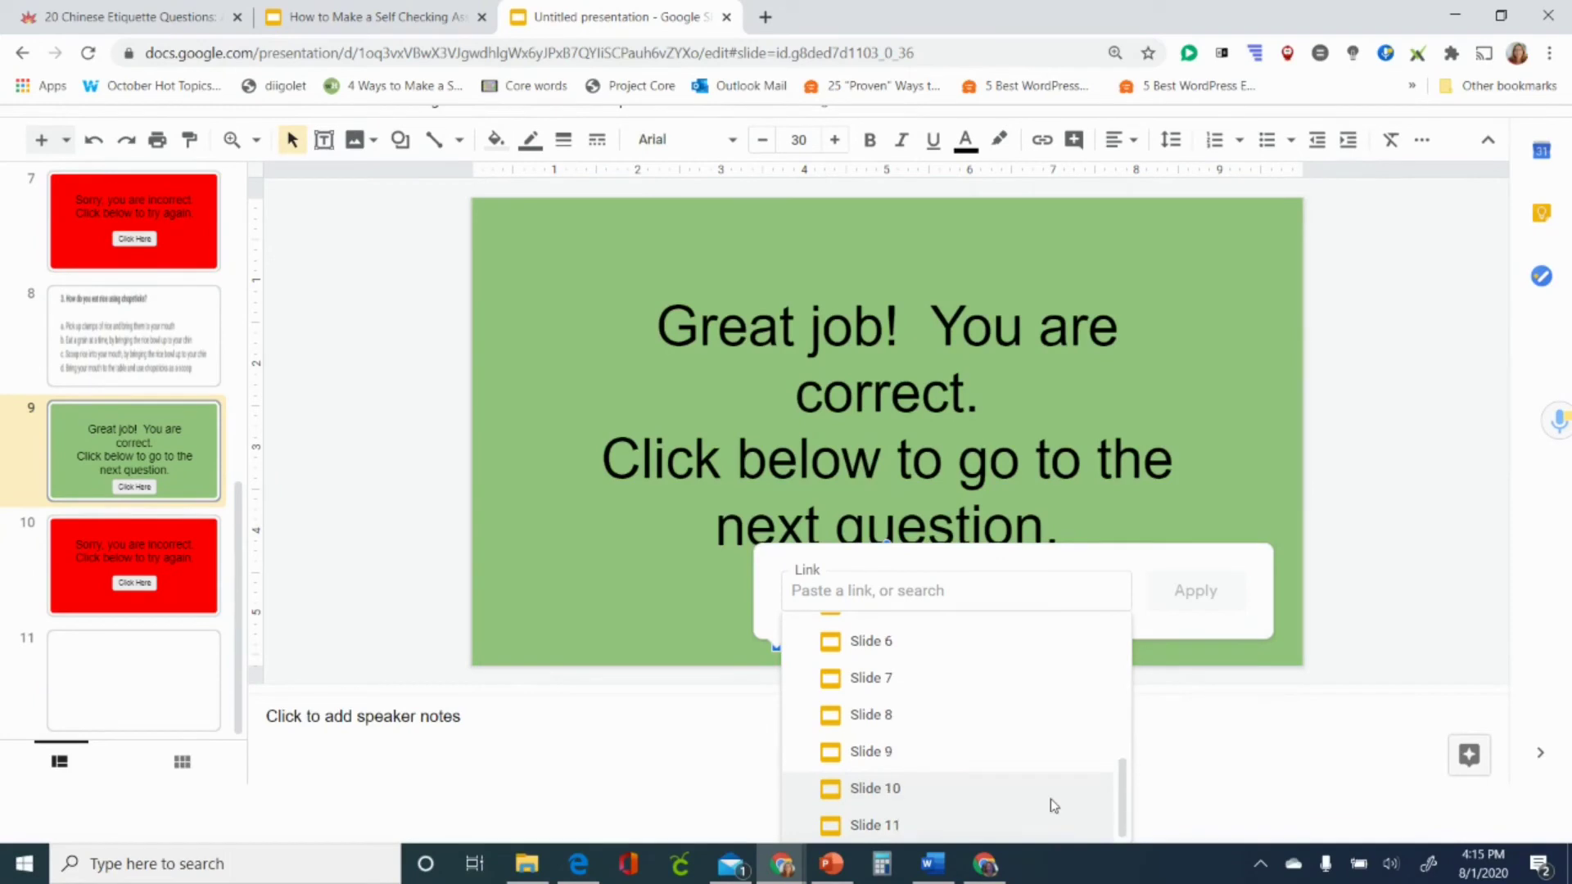
{"action": "left_click", "coordinate": [897, 829]}
{"action": "left_click", "coordinate": [1188, 653]}
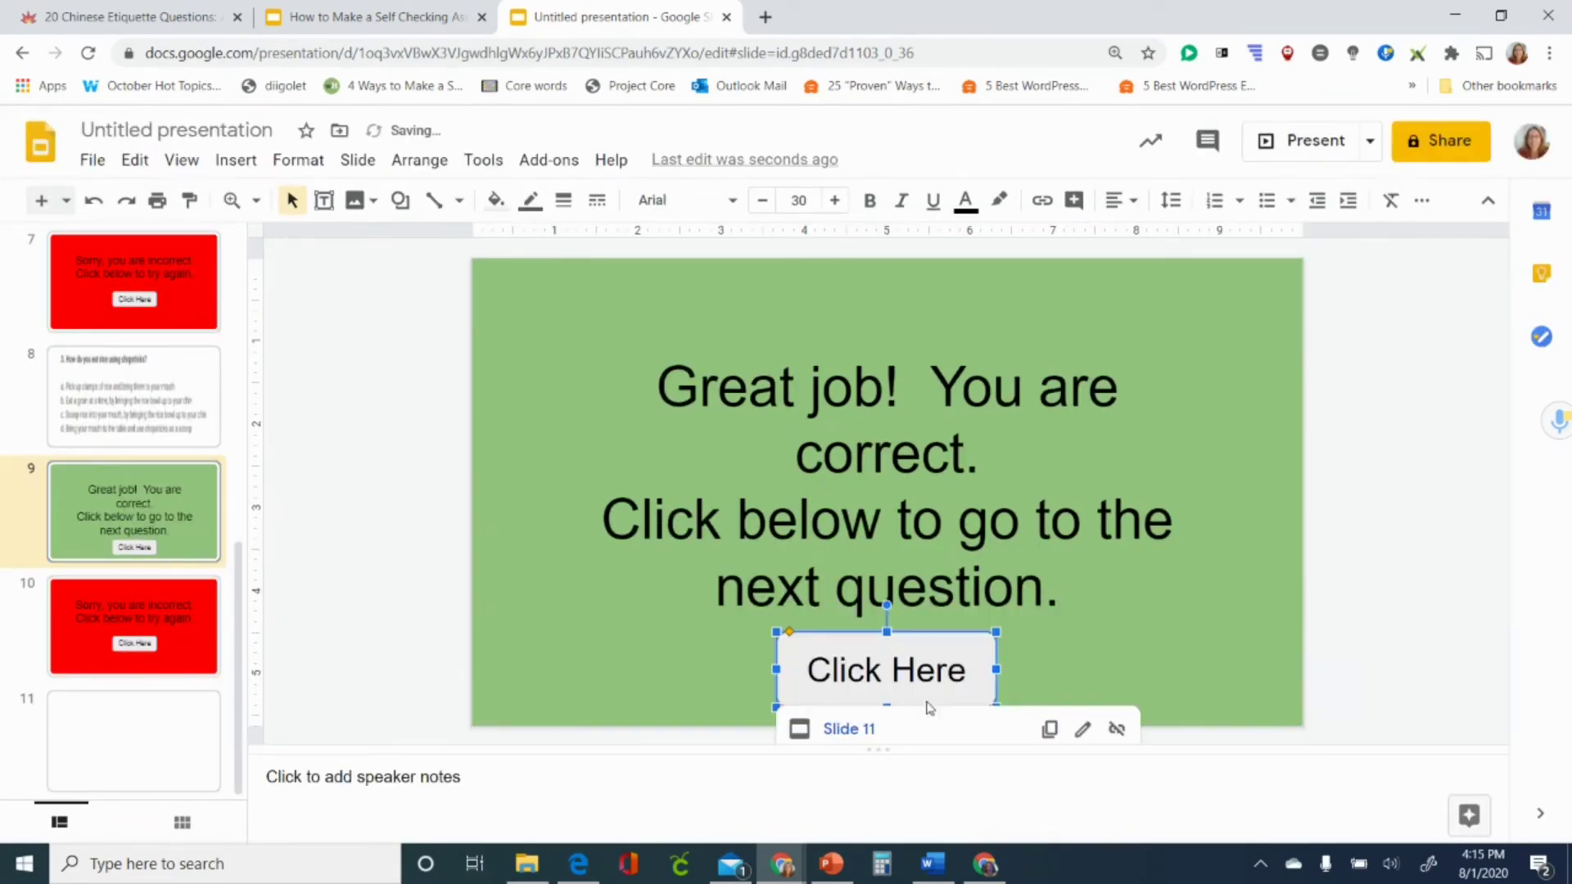
On red slide 10, replace the Click Here link target Slide 2 with Slide 8.
{"action": "left_click", "coordinate": [119, 646]}
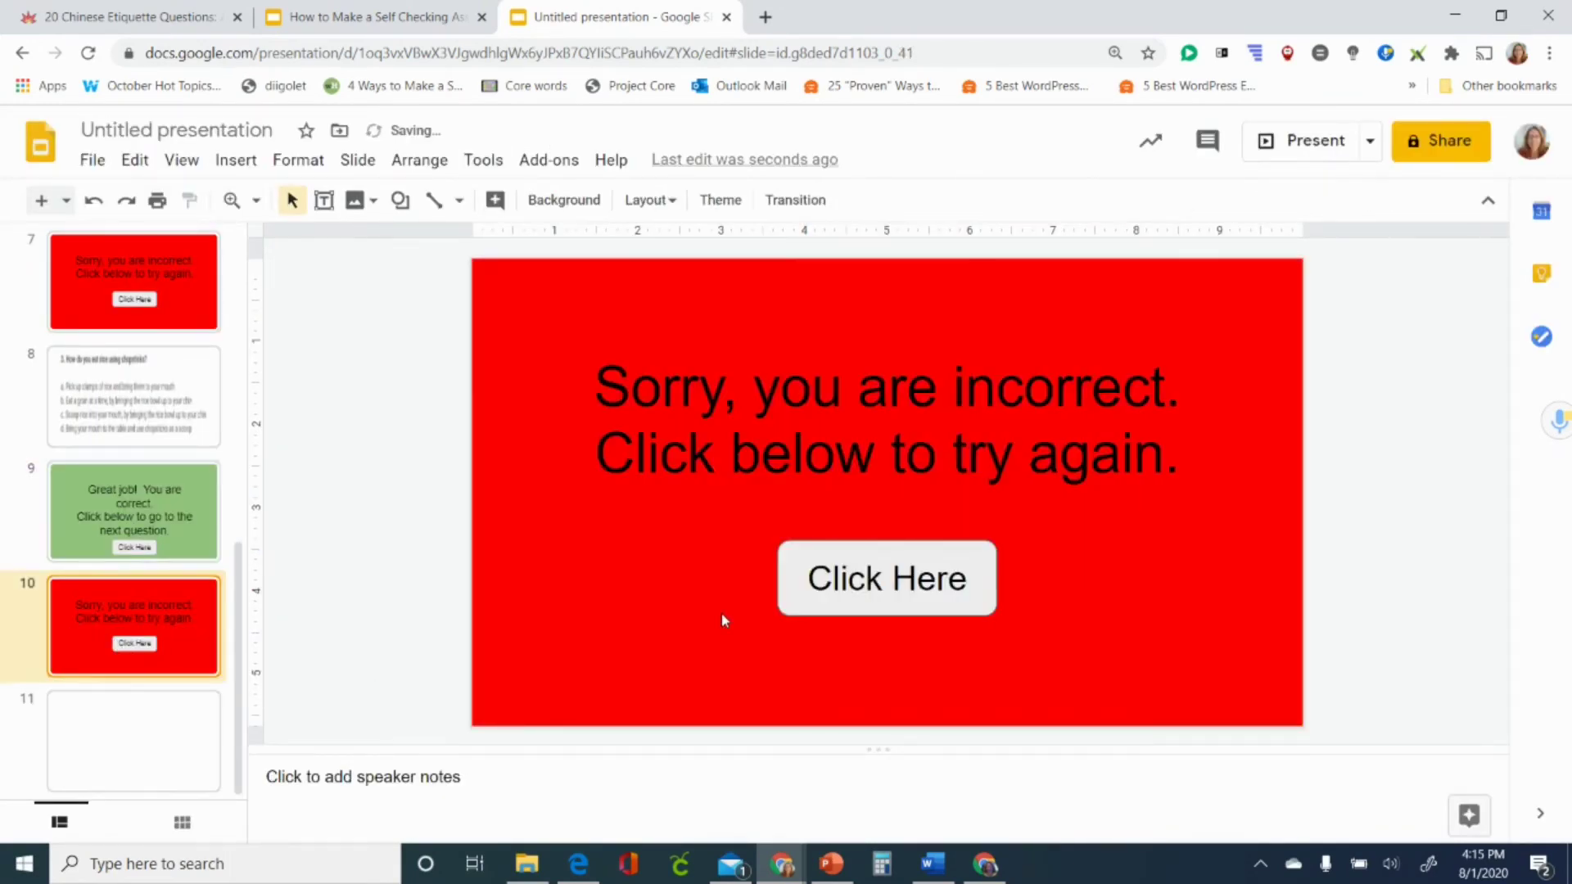
{"action": "left_click", "coordinate": [778, 591]}
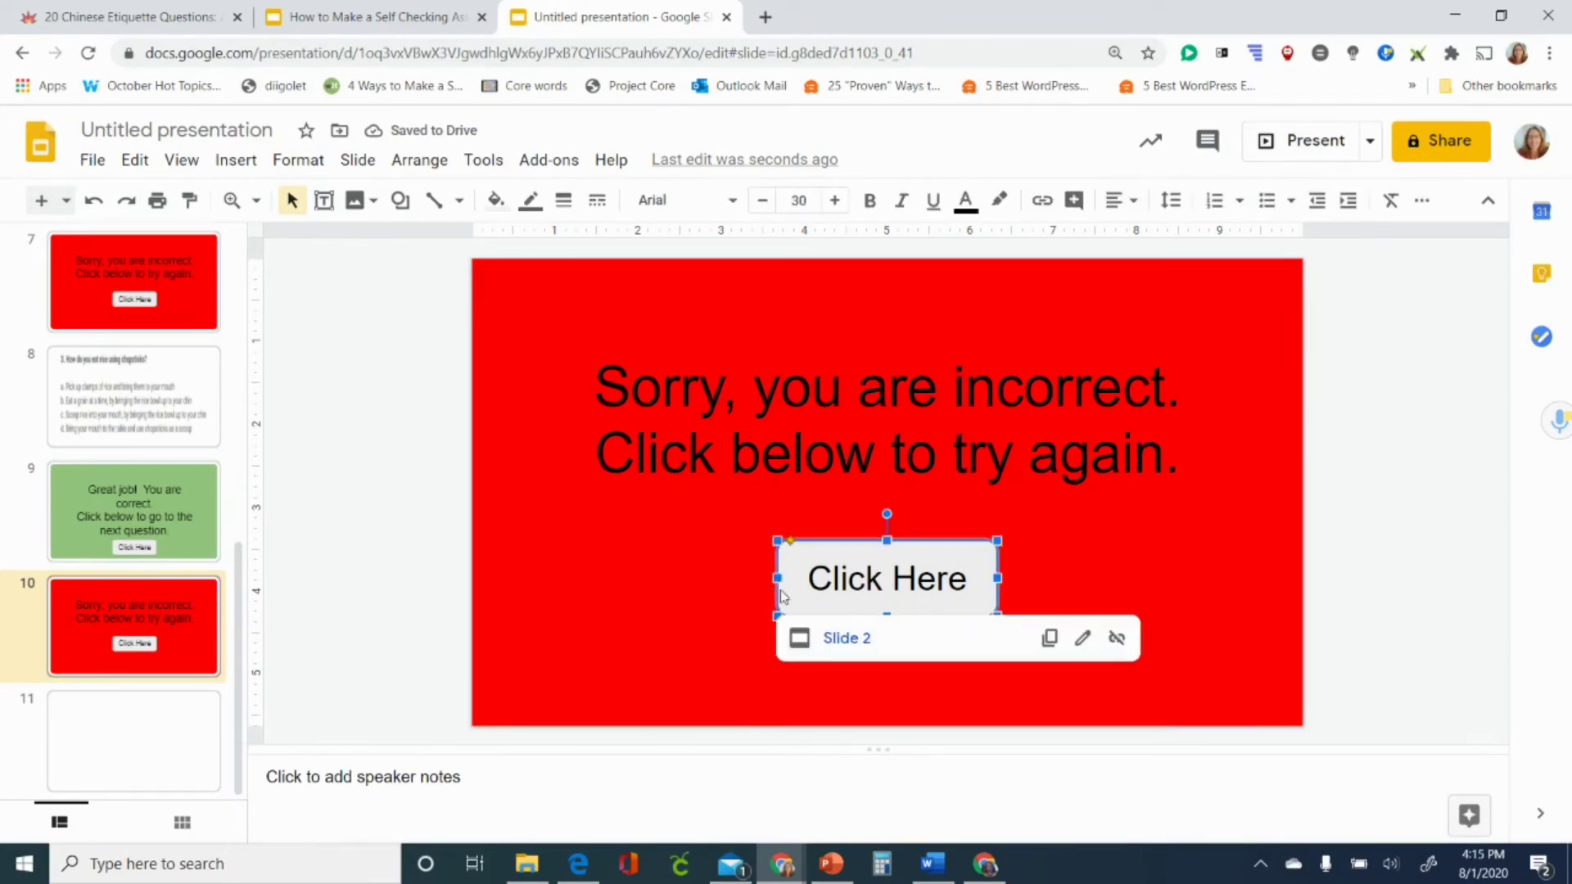
{"action": "left_click", "coordinate": [1083, 640]}
{"action": "left_click", "coordinate": [1121, 665]}
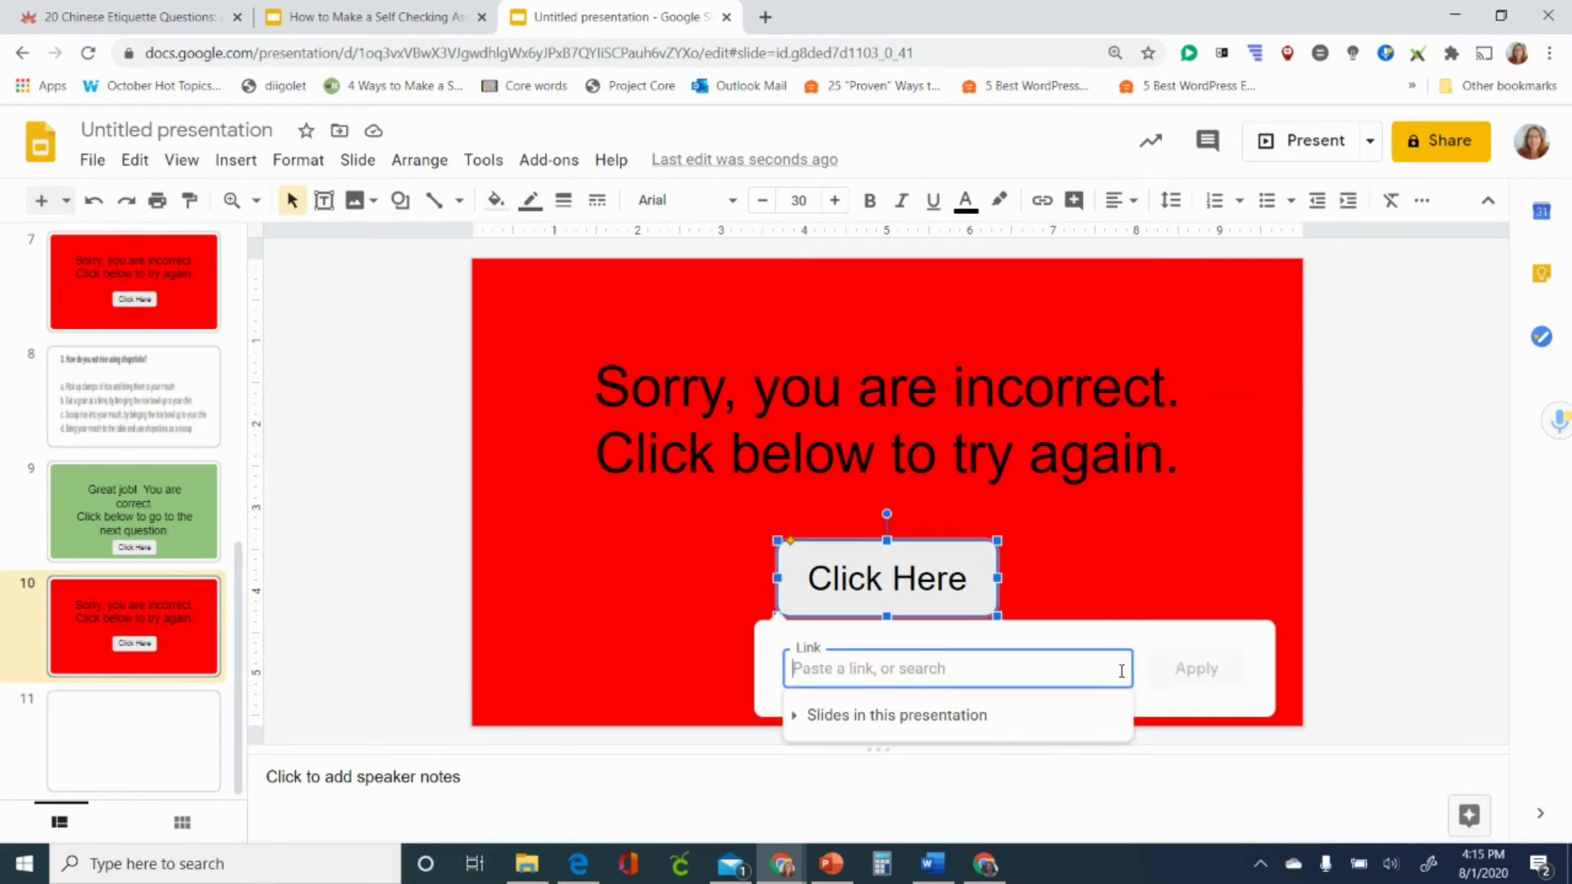
{"action": "left_click", "coordinate": [1038, 729]}
{"action": "scroll", "coordinate": [1023, 747], "scroll_direction": "down", "scroll_amount": 5}
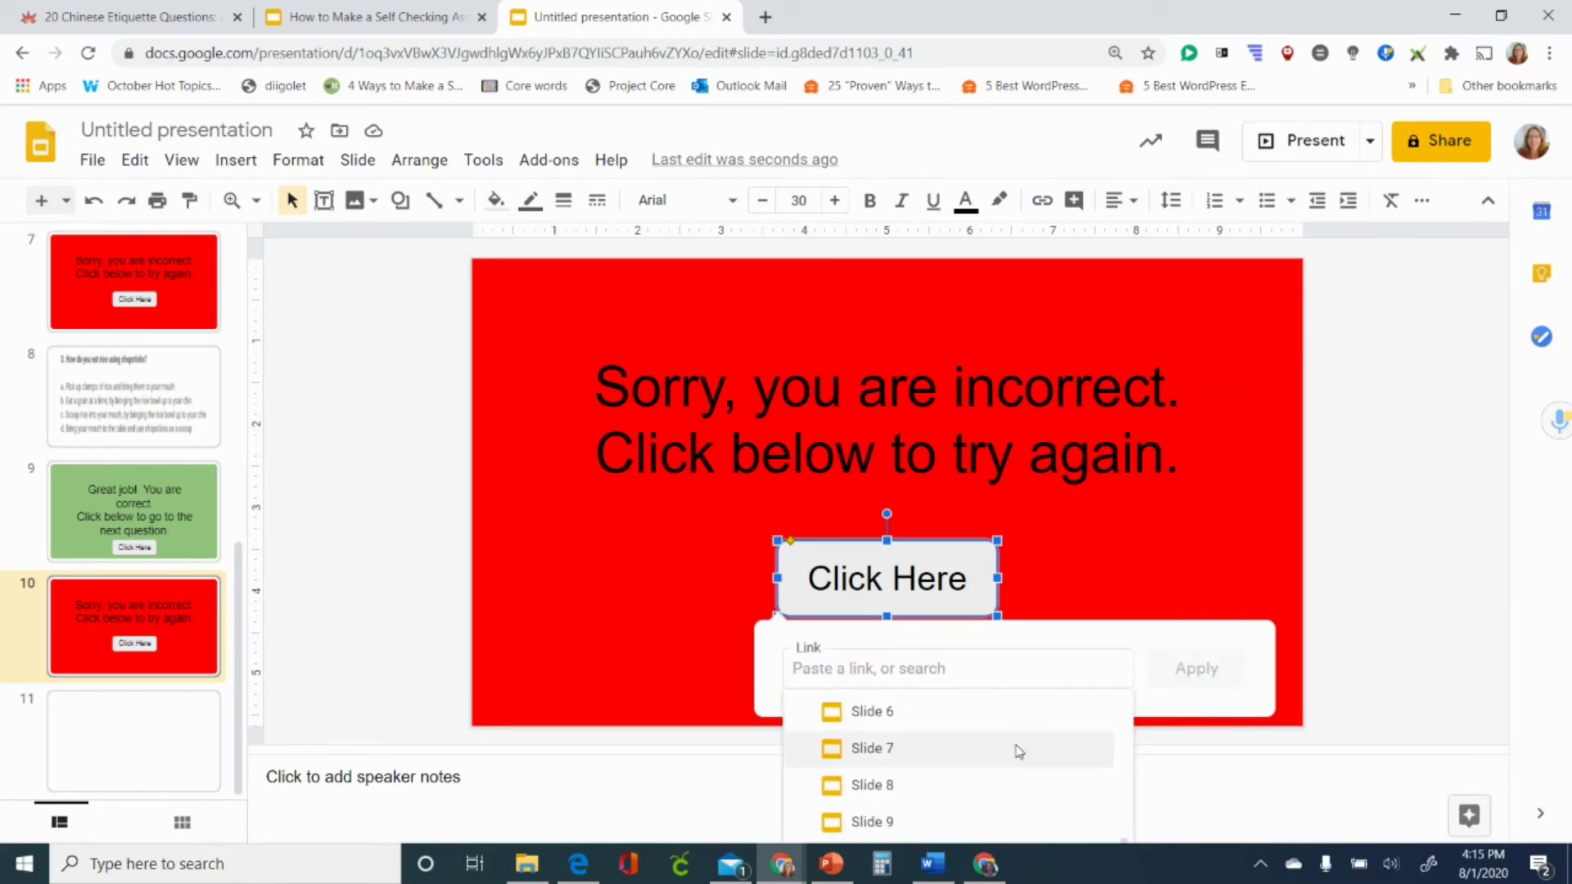
{"action": "left_click", "coordinate": [891, 790]}
{"action": "left_click", "coordinate": [1196, 668]}
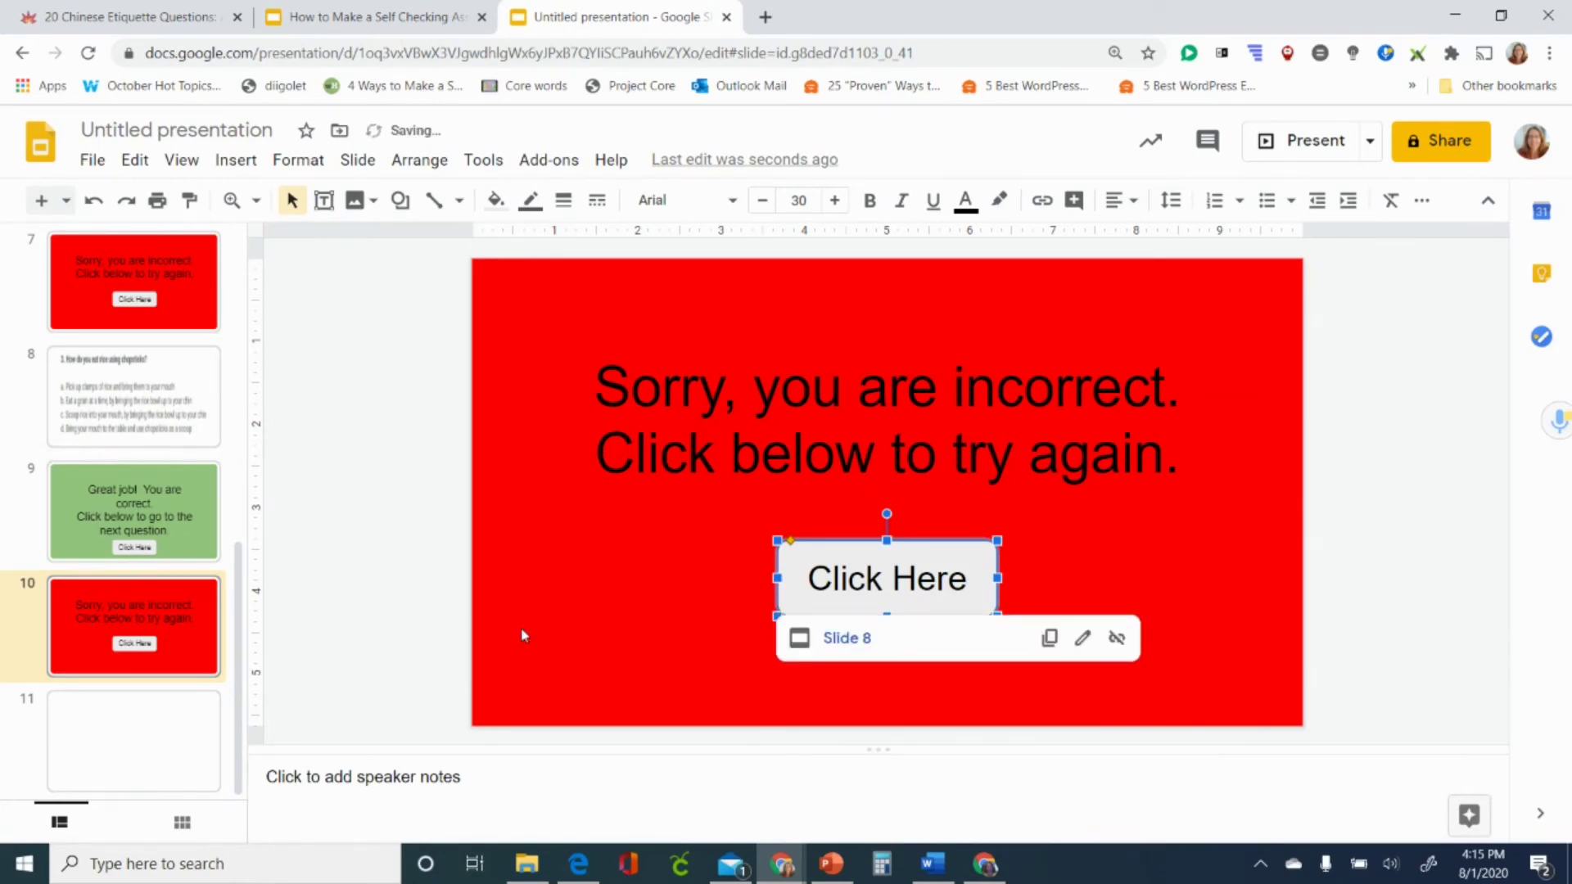
Go to slide 5, the chopsticks-pointing question, and check the Chinese etiquette quiz page for reference.
{"action": "key", "text": "Page_Up"}
{"action": "scroll", "coordinate": [242, 526], "scroll_direction": "up", "scroll_amount": 7}
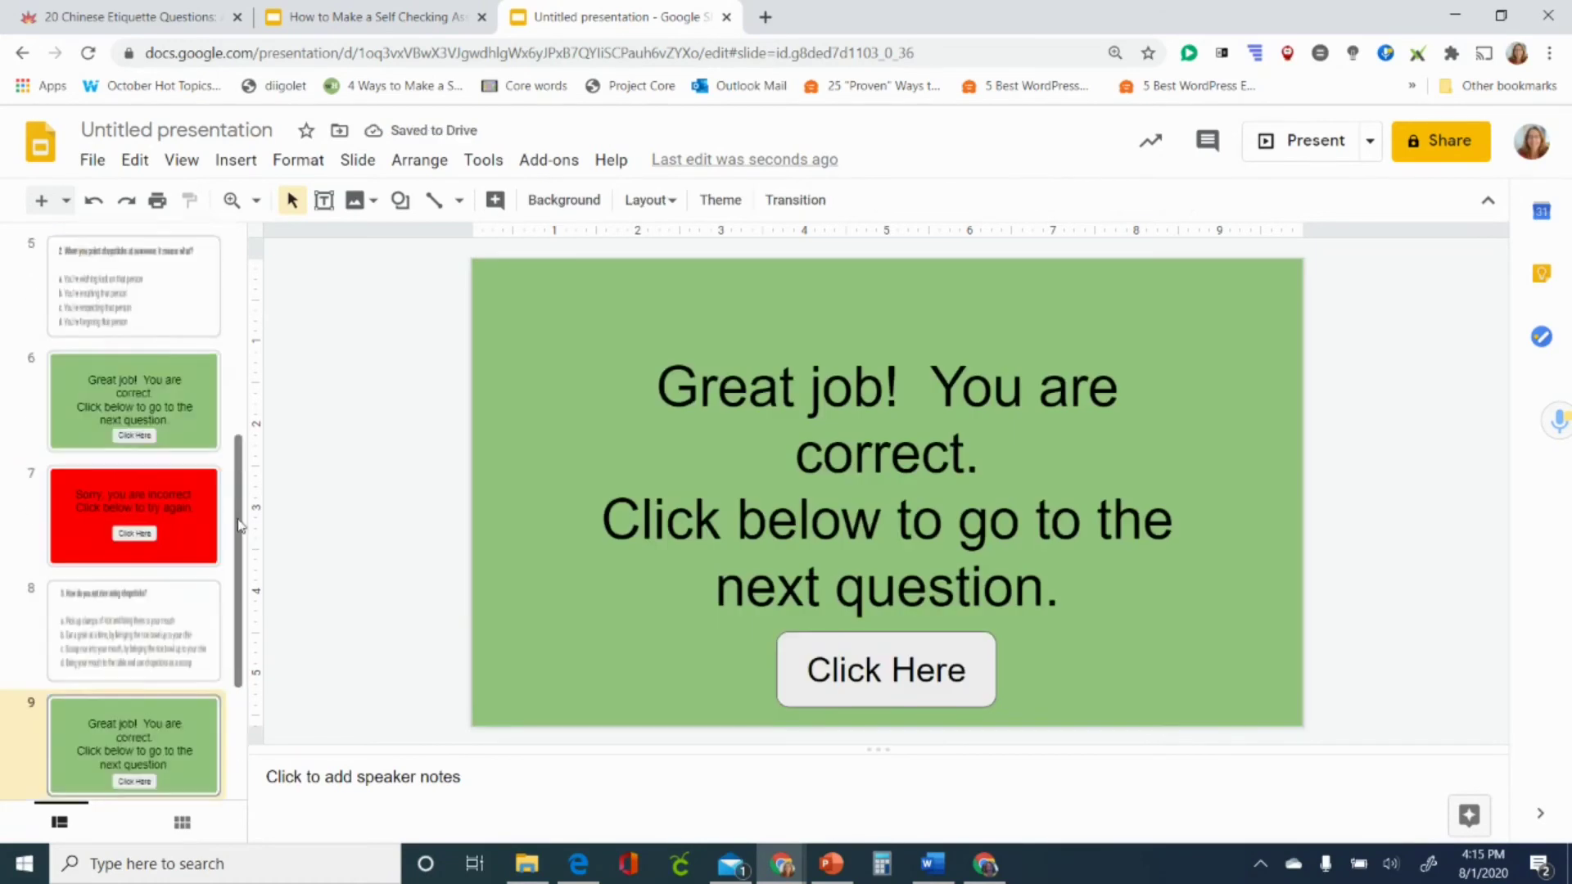
{"action": "left_click", "coordinate": [192, 583]}
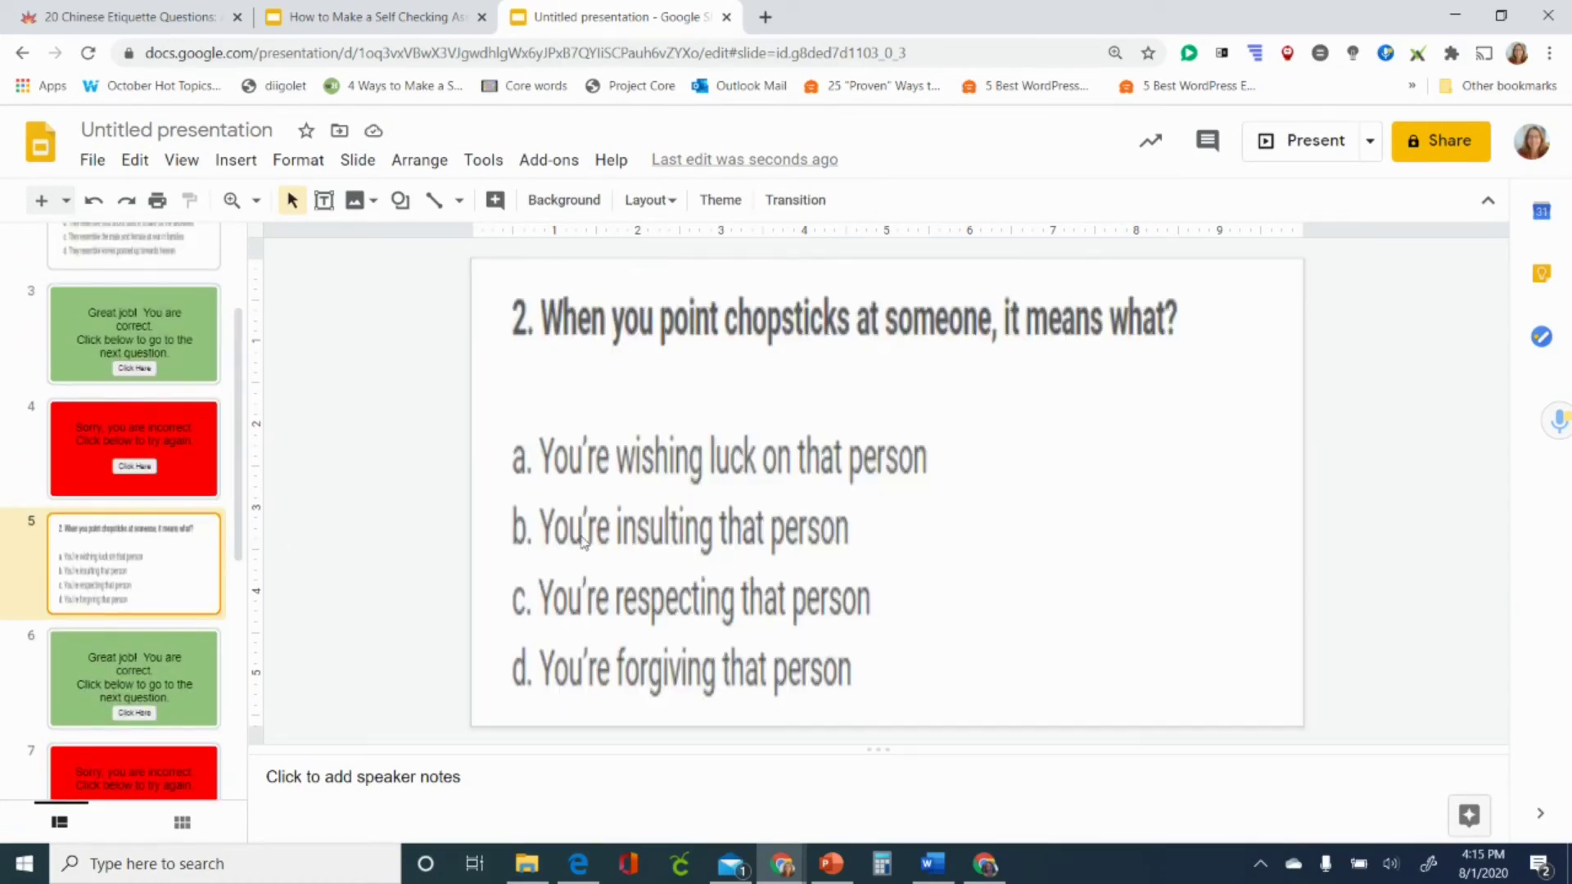
{"action": "left_click", "coordinate": [109, 21]}
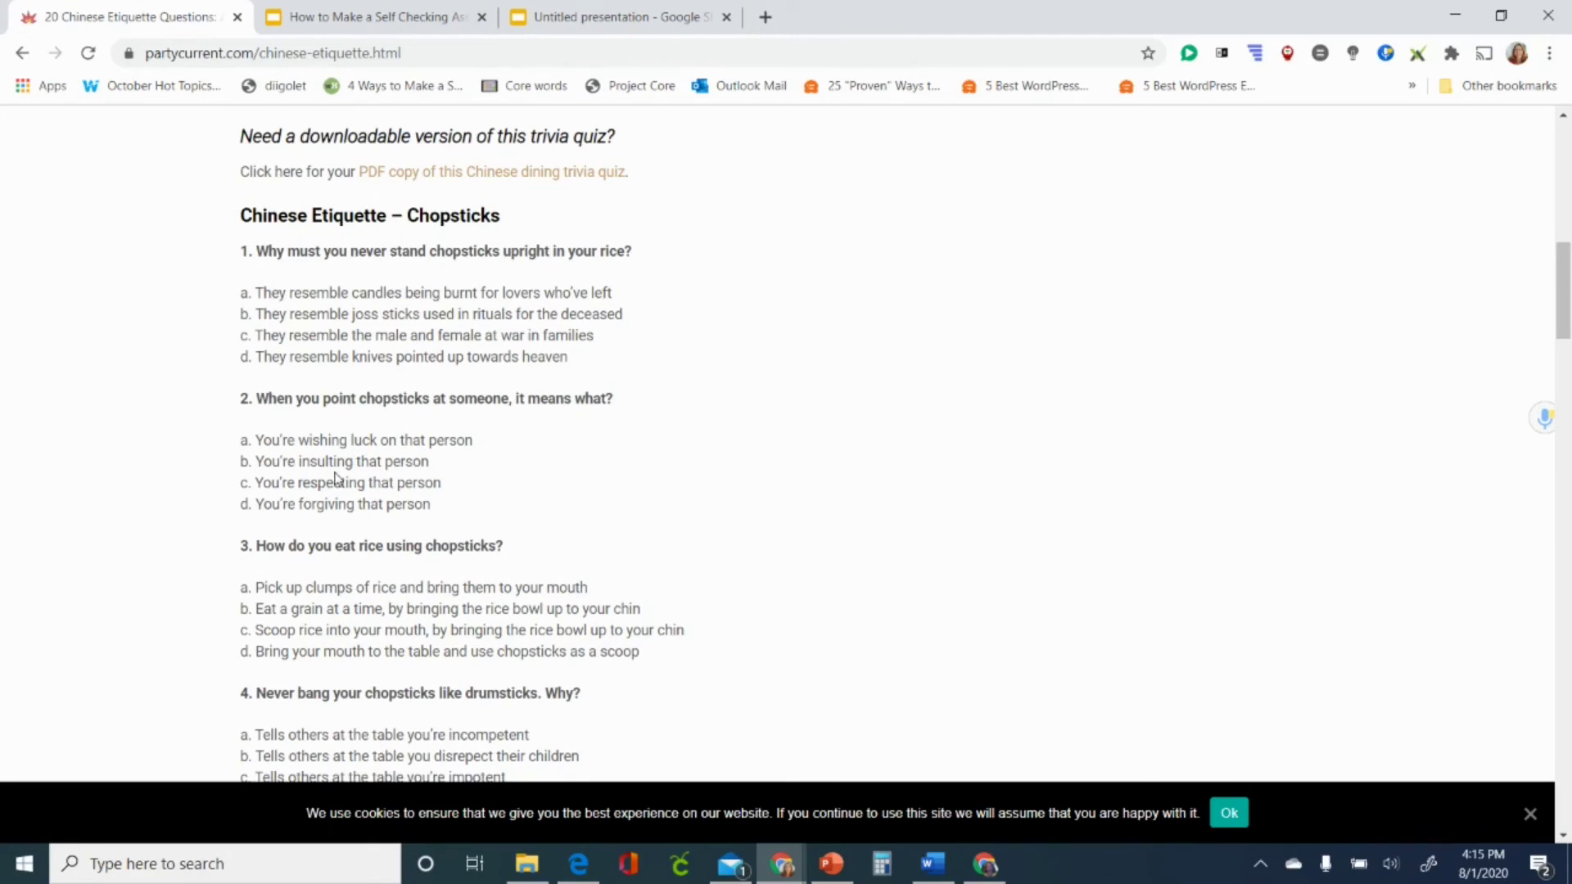
{"action": "left_click", "coordinate": [545, 17]}
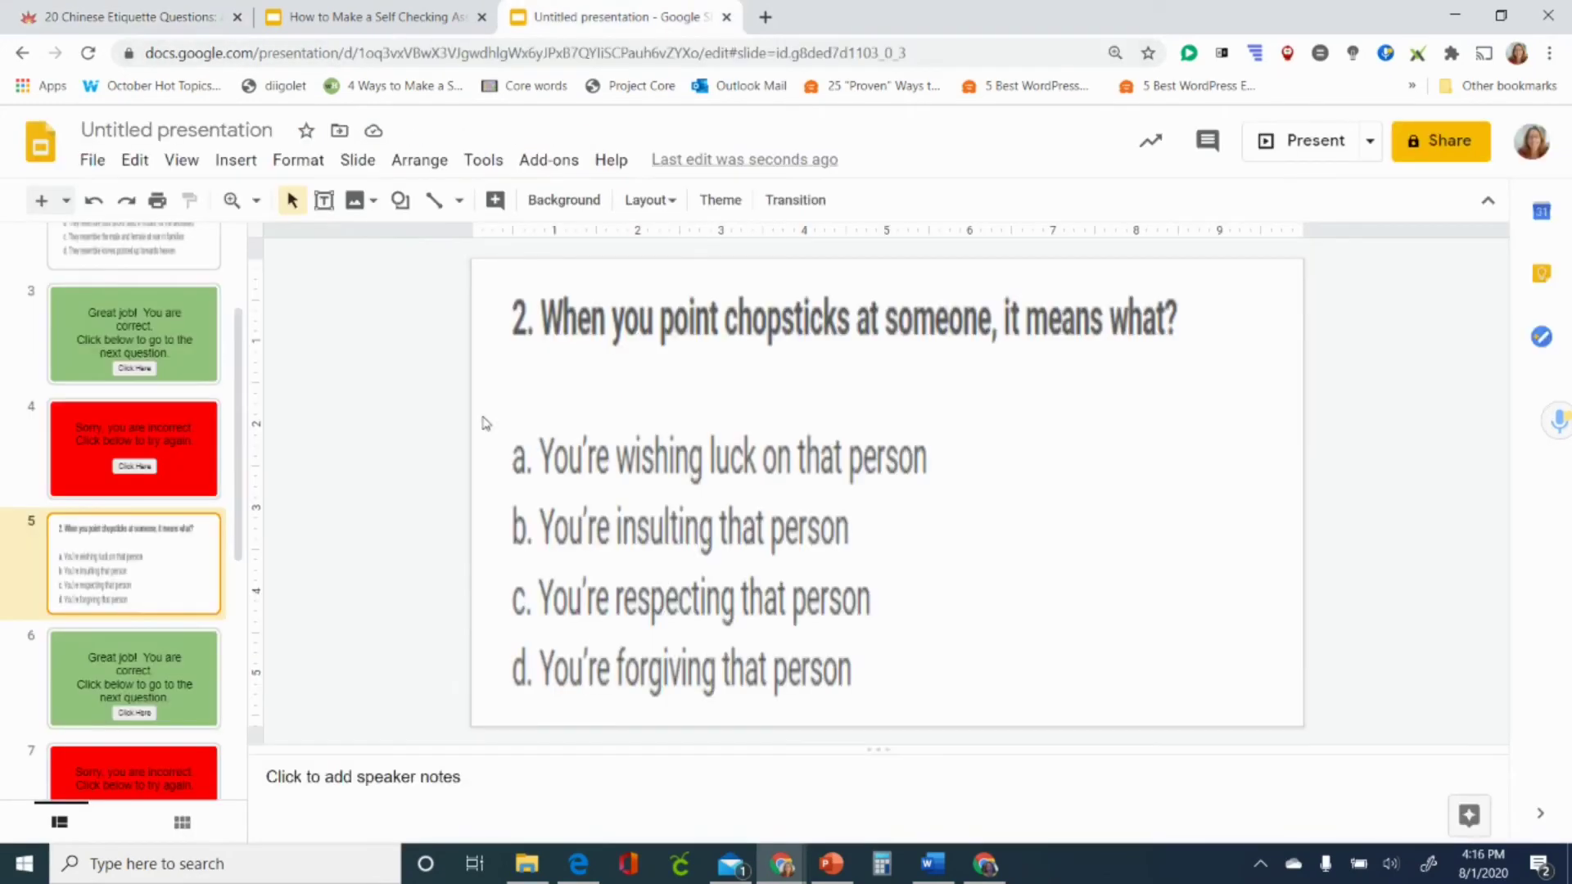
Draw a text box over answer b and link it to Slide 6.
{"action": "left_click", "coordinate": [324, 200]}
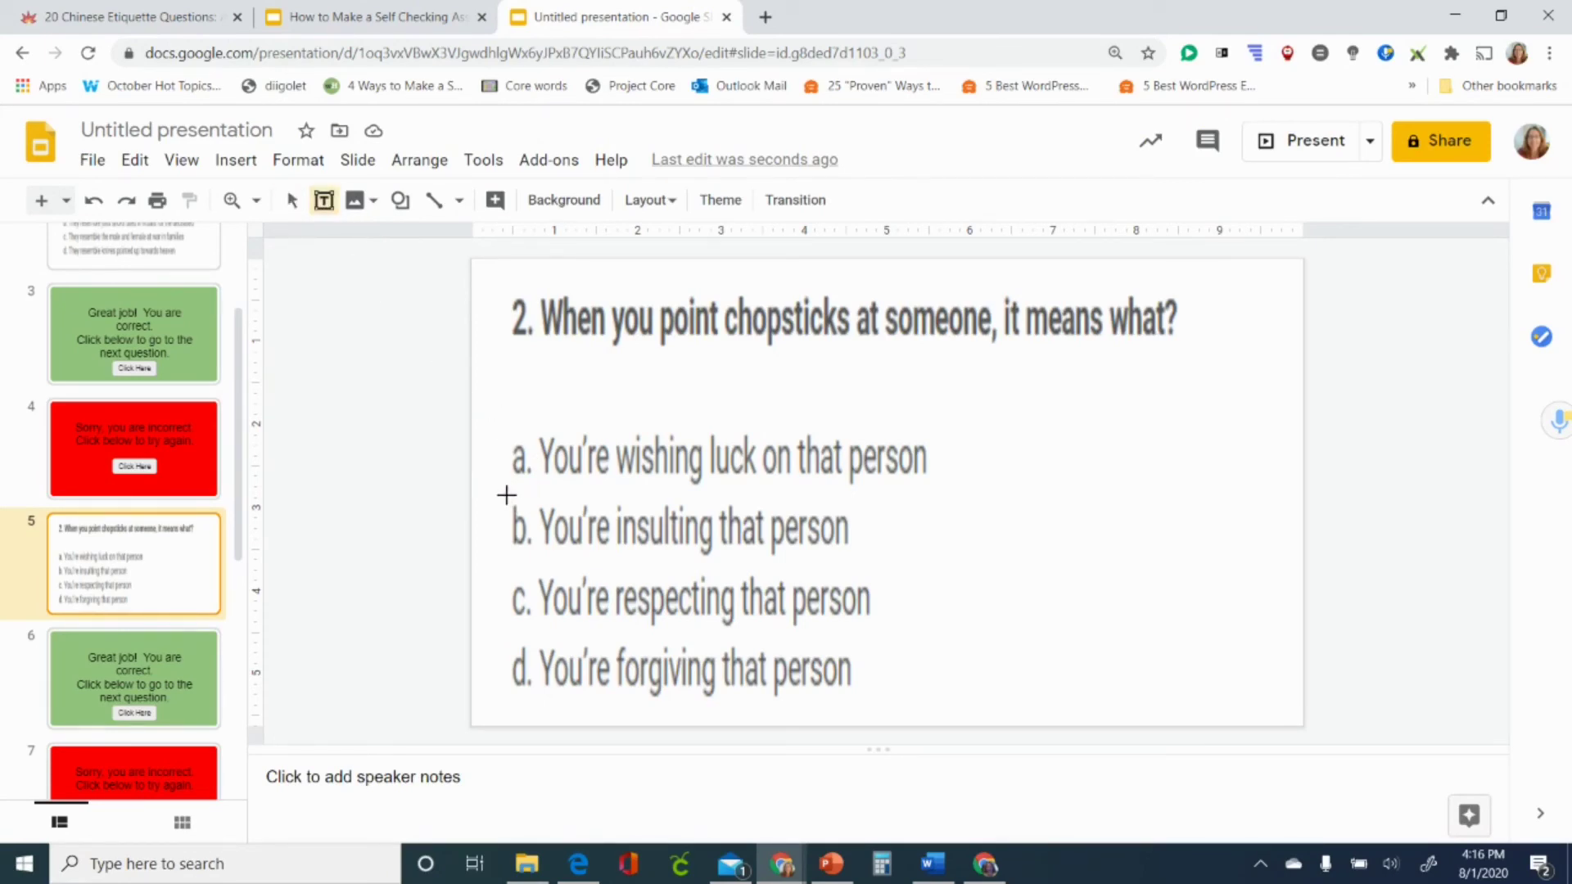
{"action": "left_click_drag", "start_coordinate": [505, 496], "coordinate": [861, 557]}
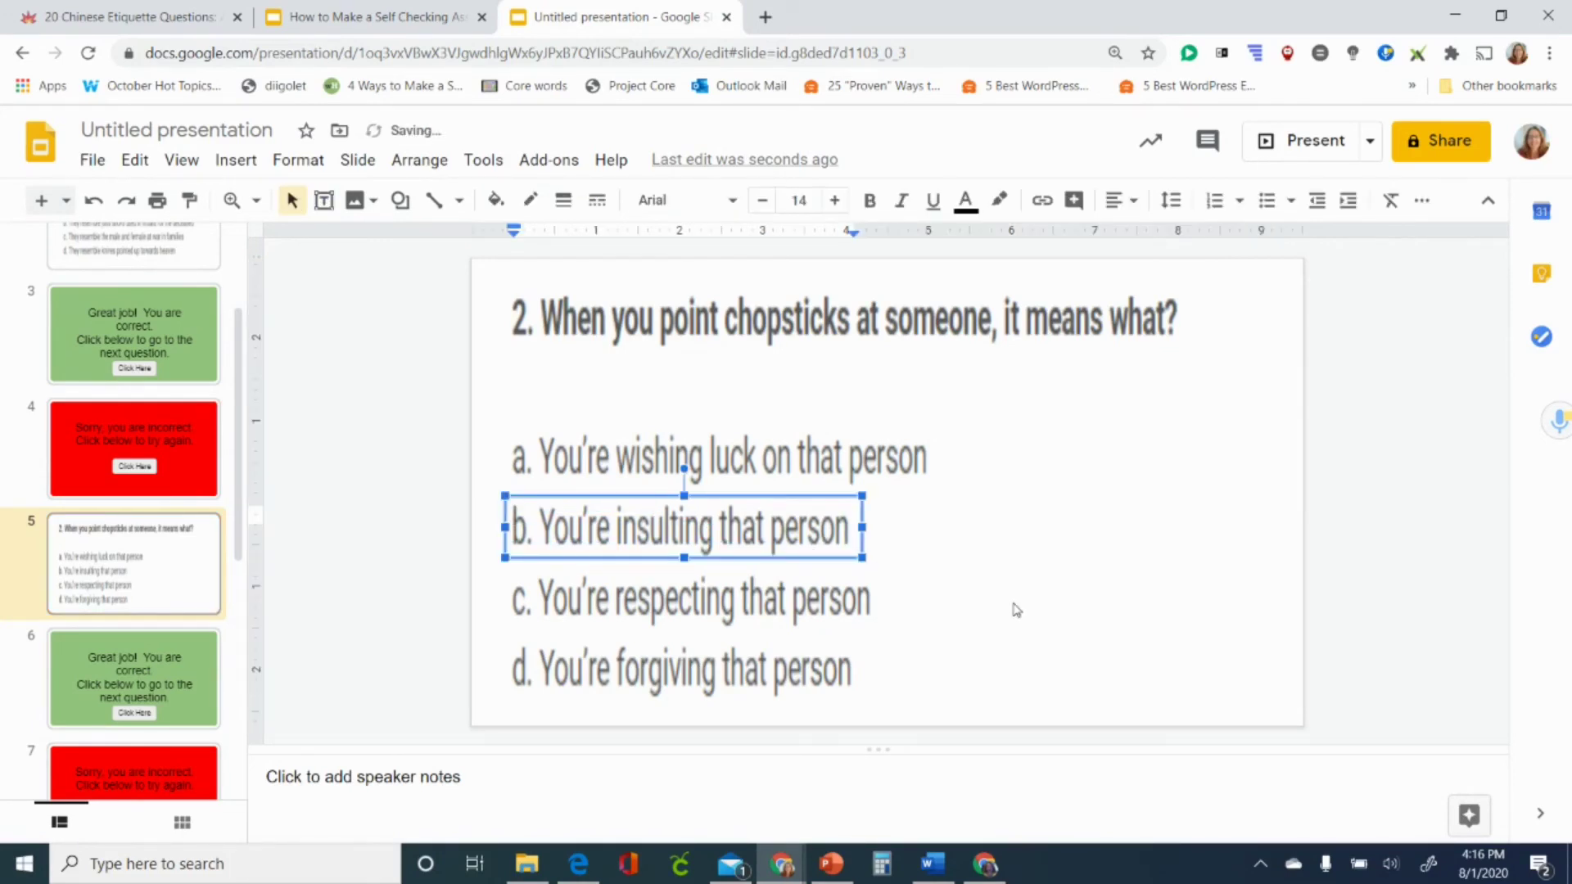
{"action": "left_click", "coordinate": [856, 558]}
{"action": "key", "text": "ctrl+k"}
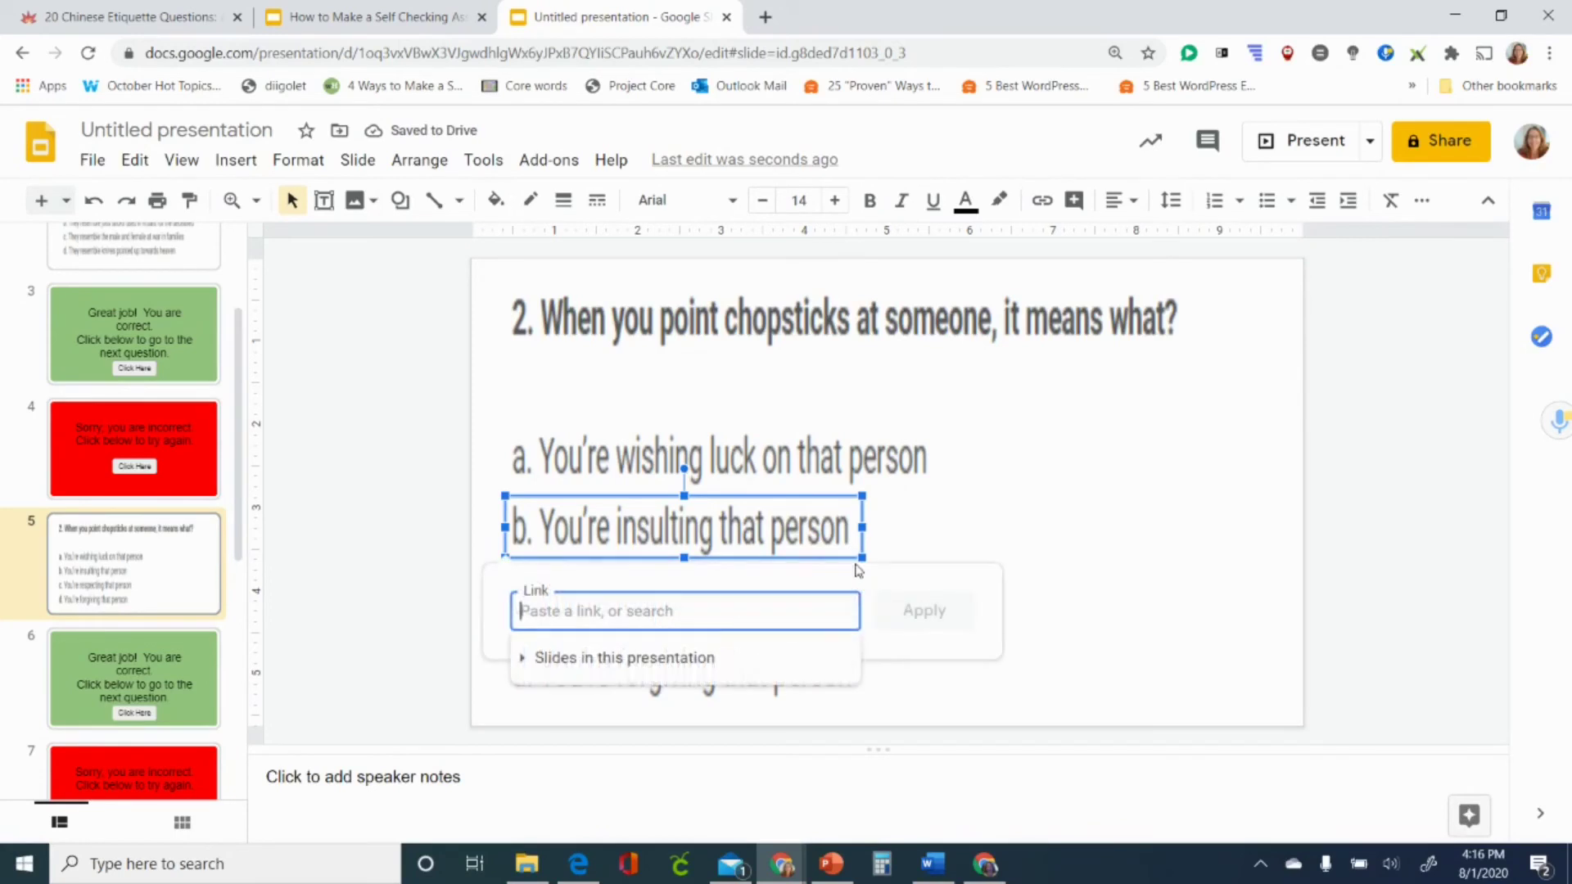
{"action": "left_click", "coordinate": [705, 659]}
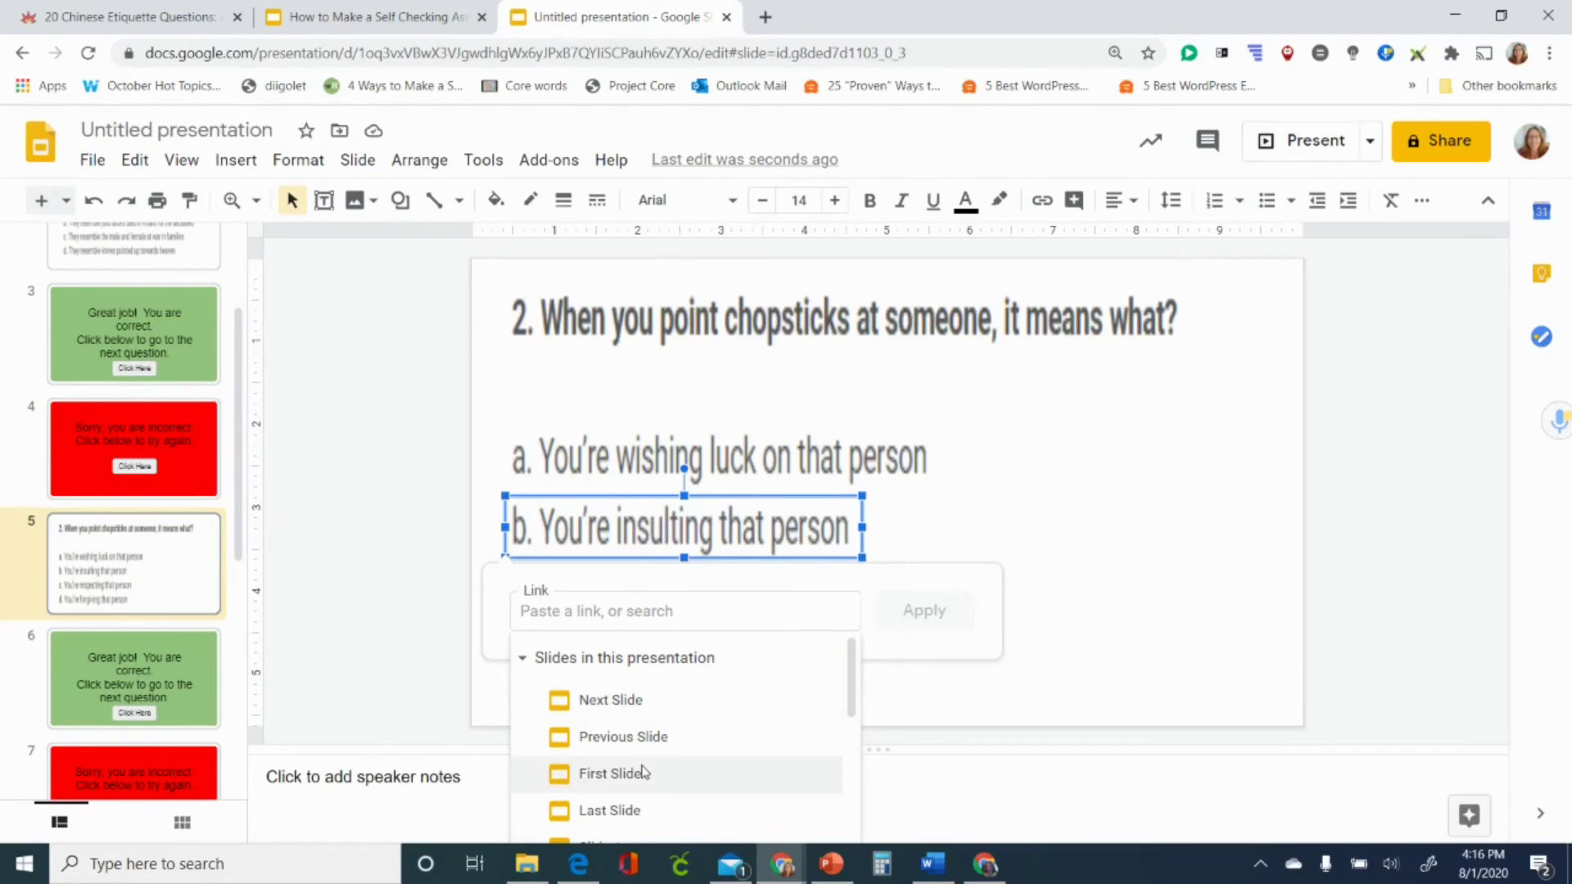
{"action": "scroll", "coordinate": [643, 772], "scroll_direction": "down", "scroll_amount": 4}
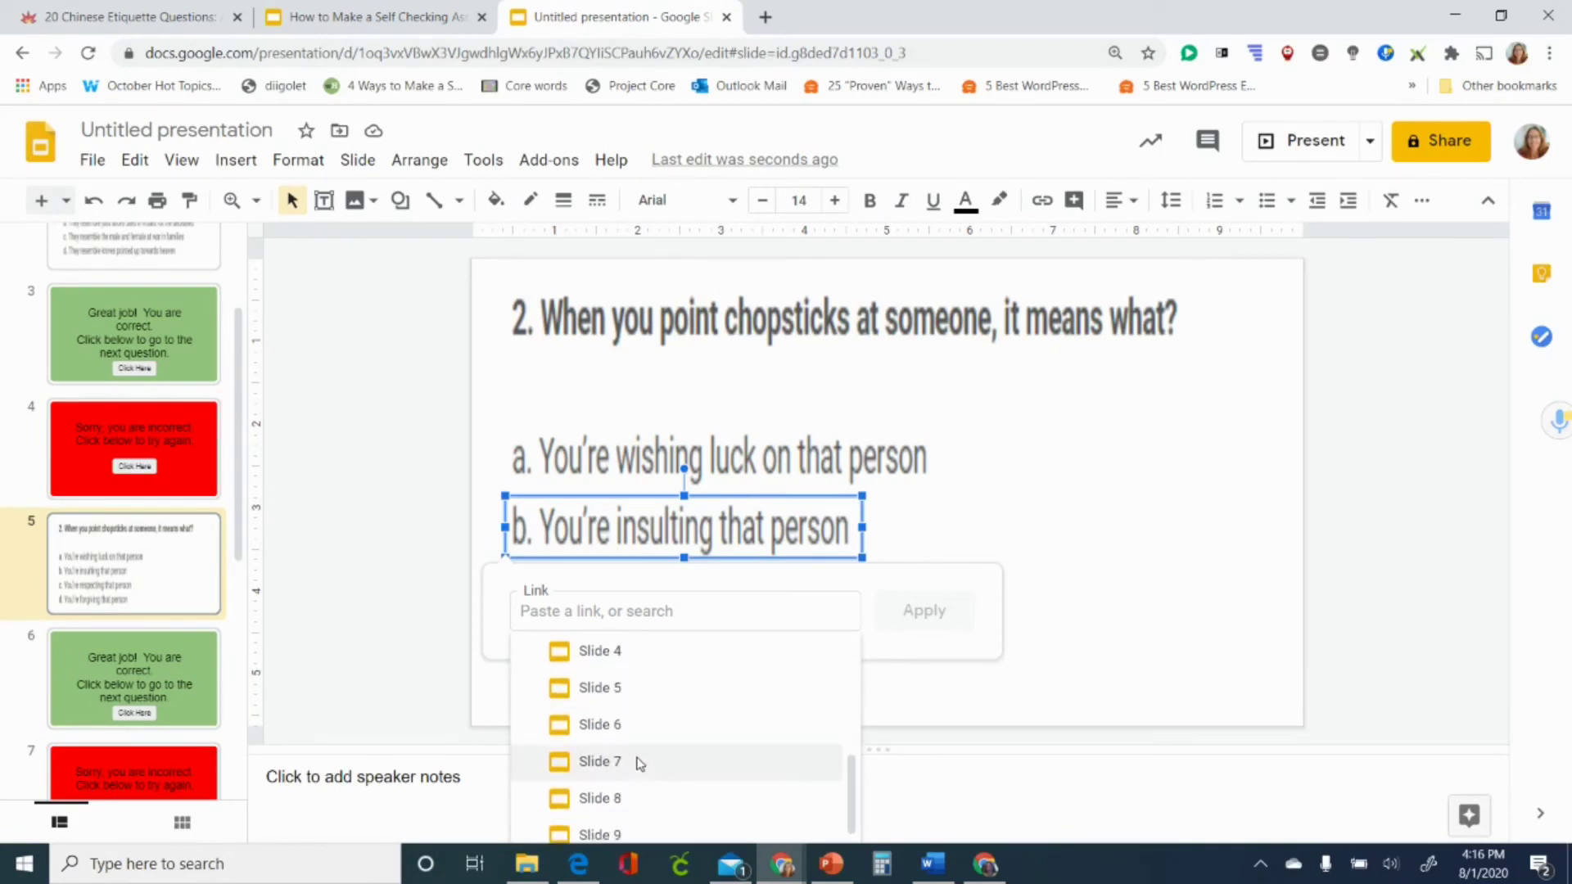
{"action": "left_click", "coordinate": [617, 725]}
{"action": "left_click", "coordinate": [920, 612]}
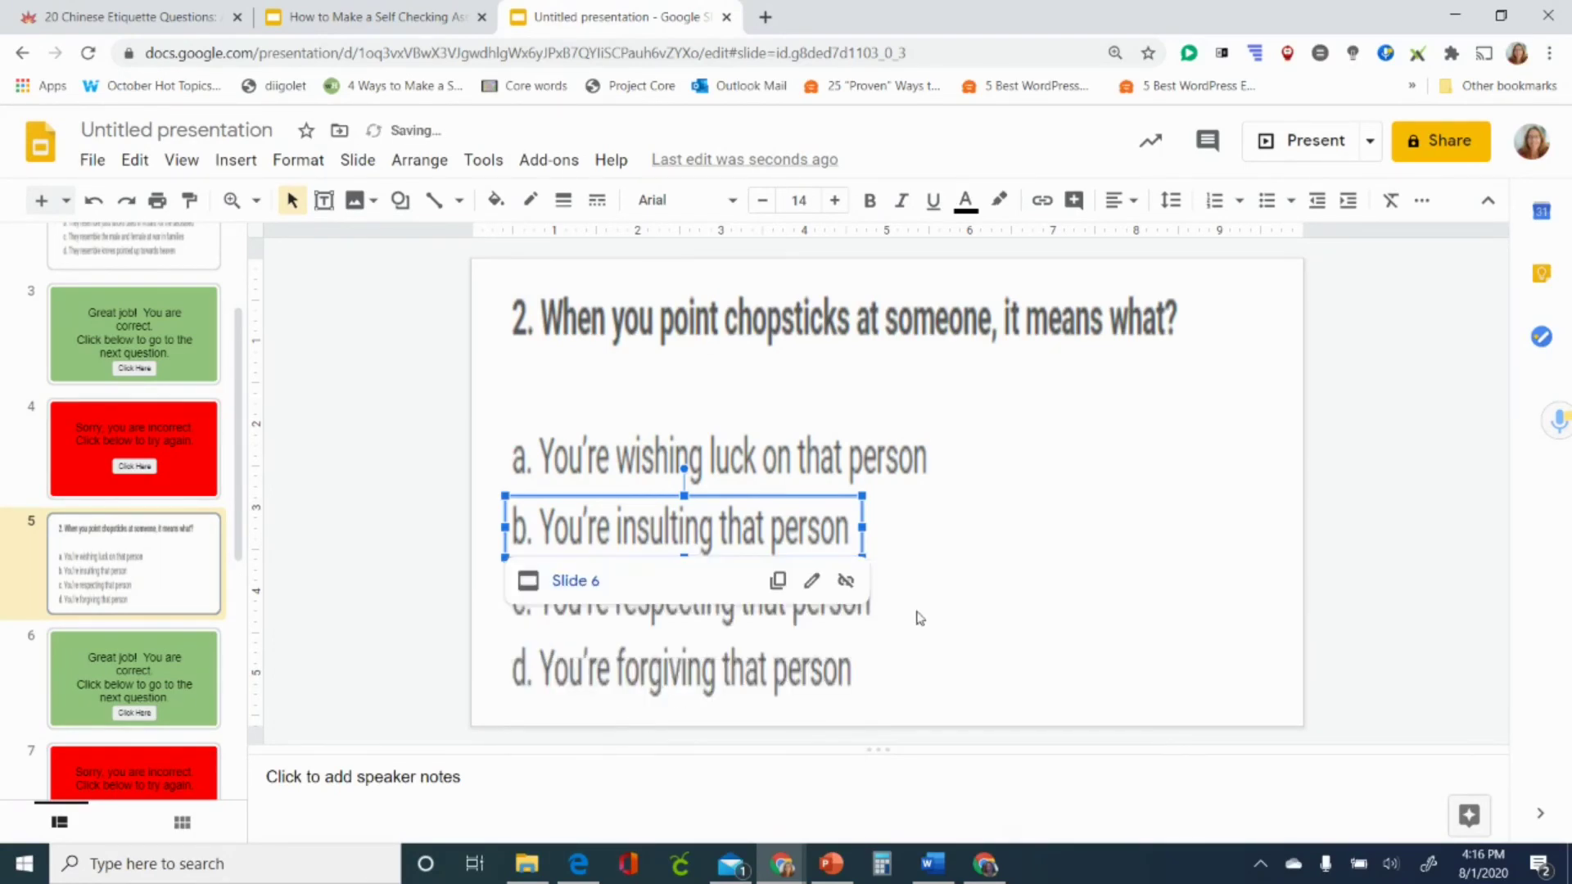
{"action": "left_click", "coordinate": [912, 632]}
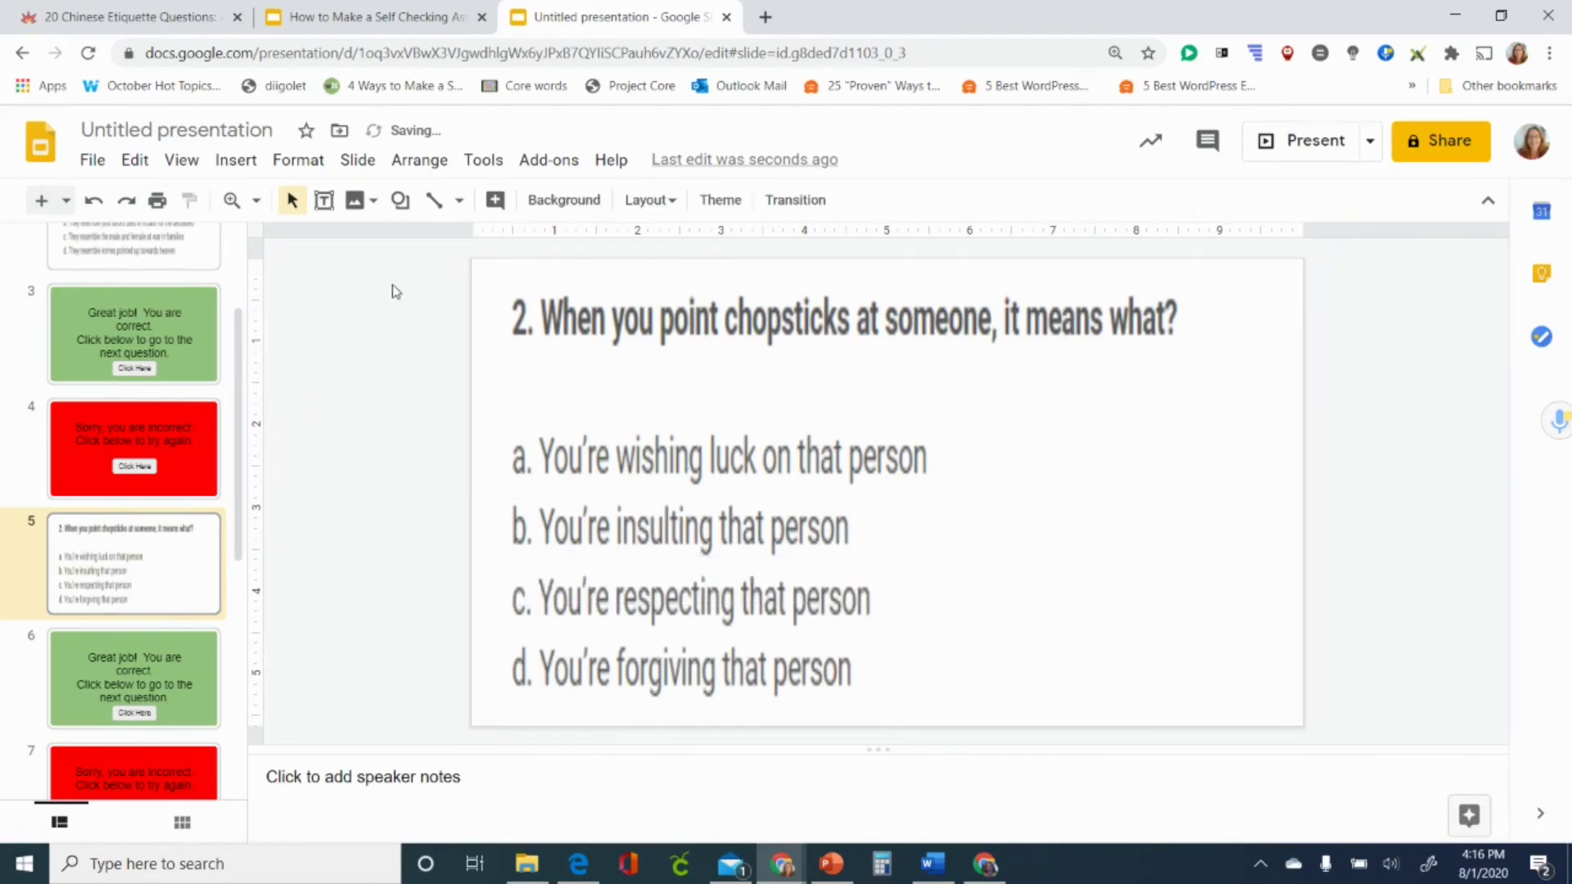
Draw a new text box over answer a and link it to Slide 7.
{"action": "left_click", "coordinate": [326, 204]}
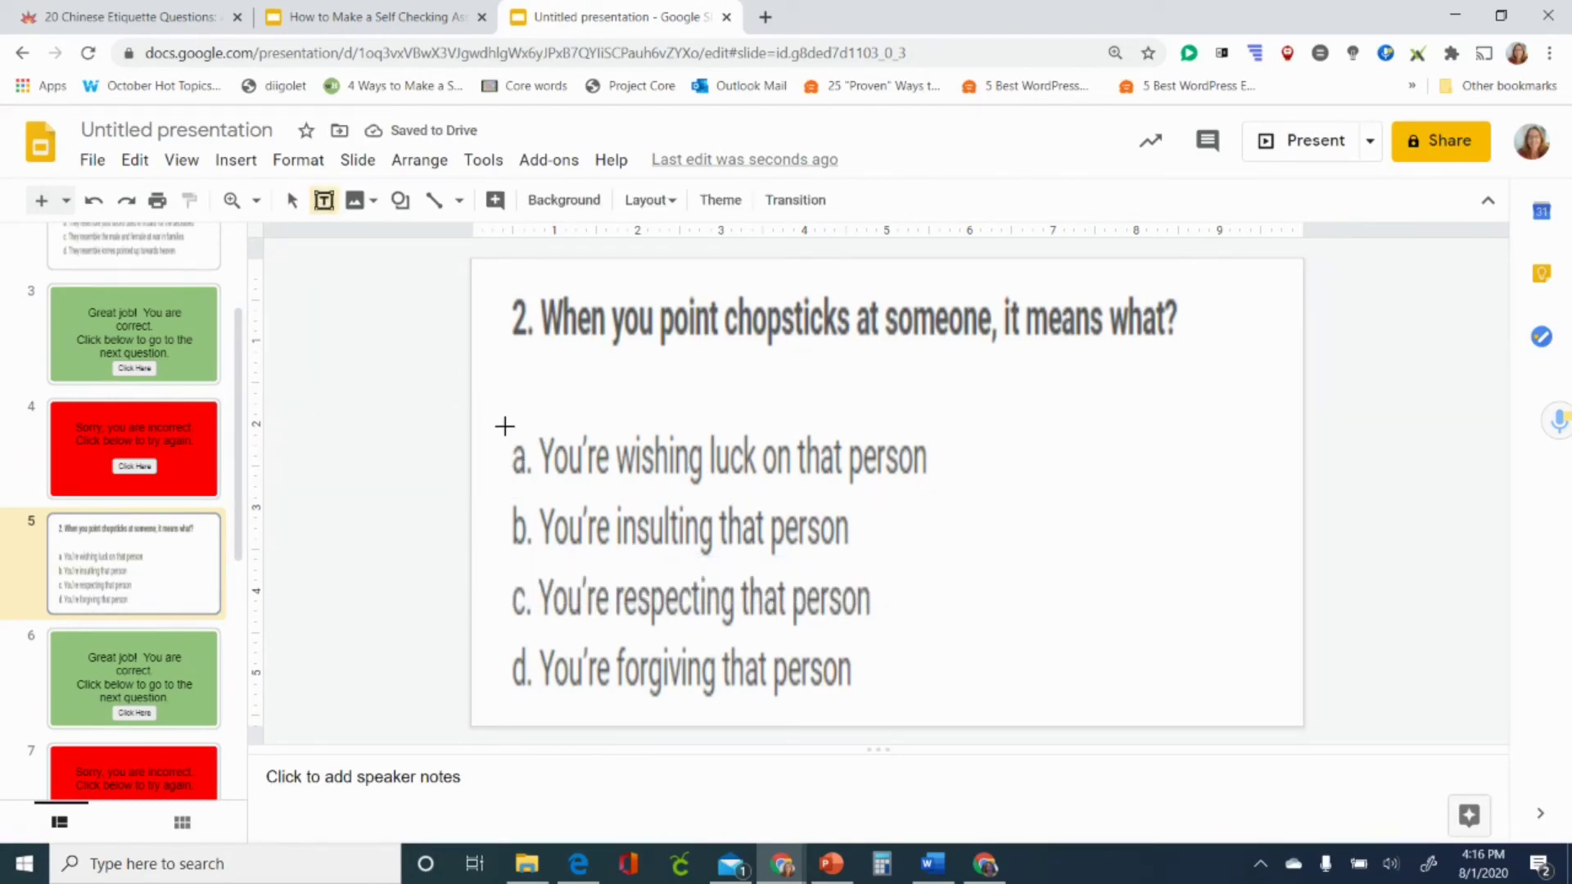
{"action": "left_click_drag", "start_coordinate": [504, 426], "coordinate": [952, 494]}
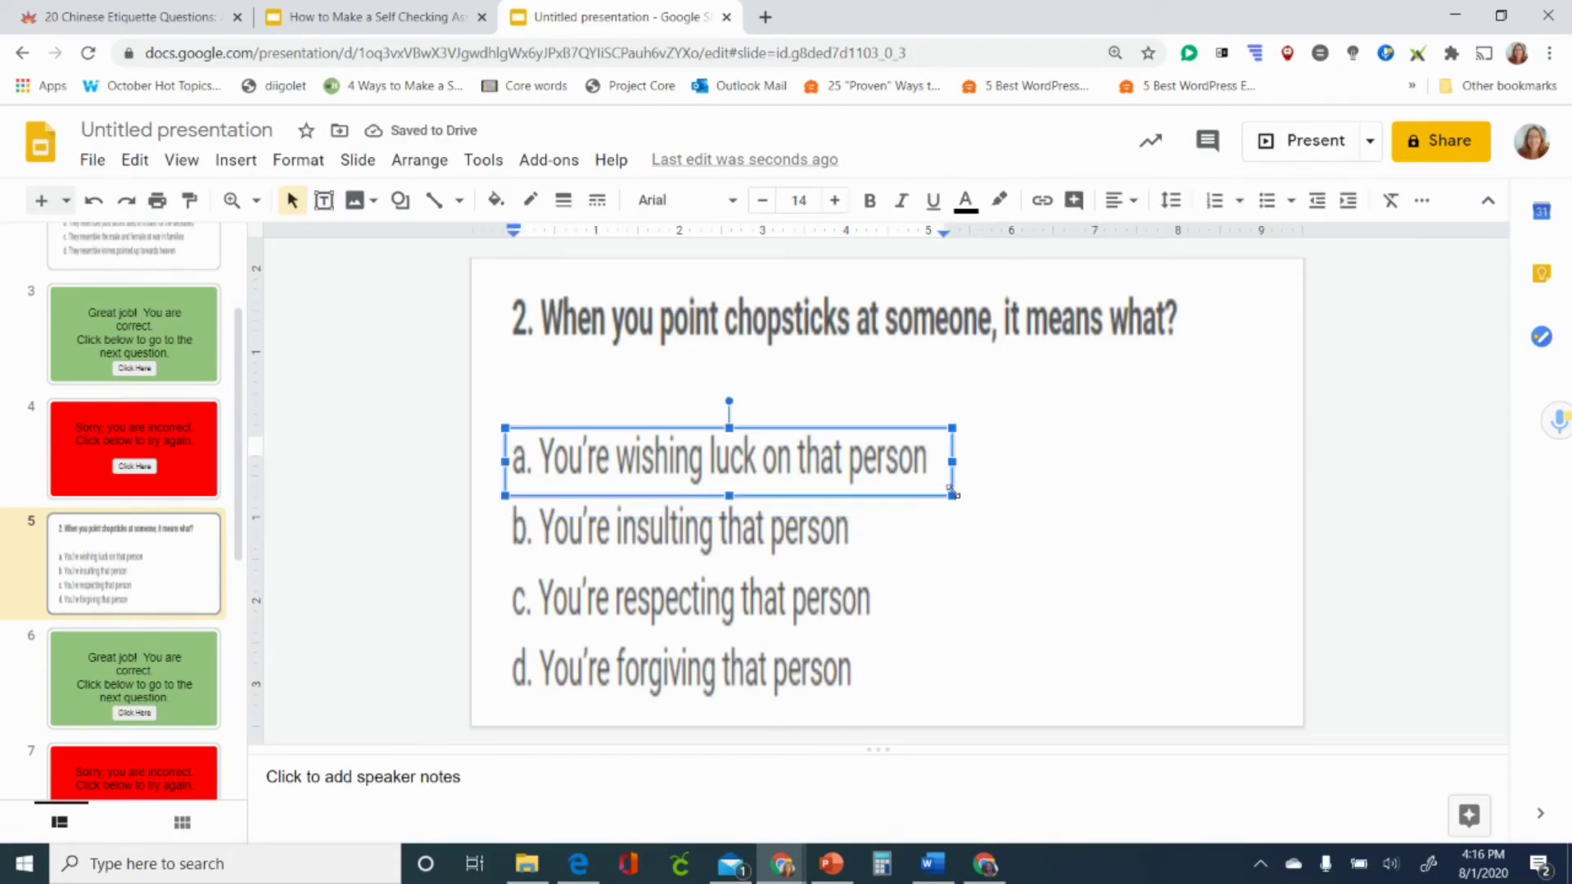
{"action": "left_click", "coordinate": [928, 495]}
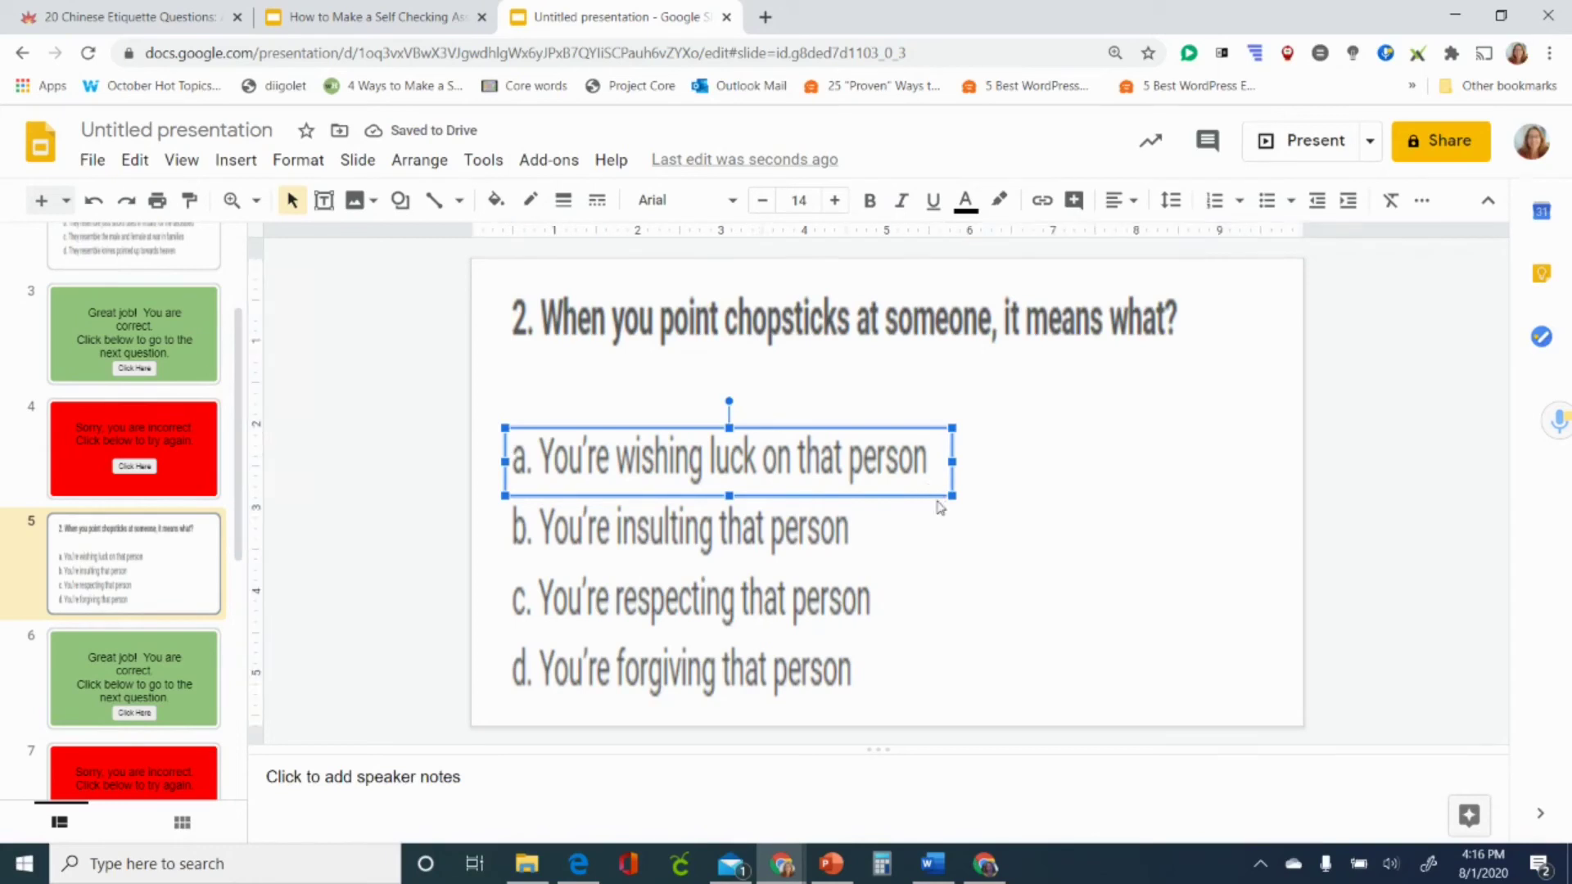
{"action": "key", "text": "ctrl+k"}
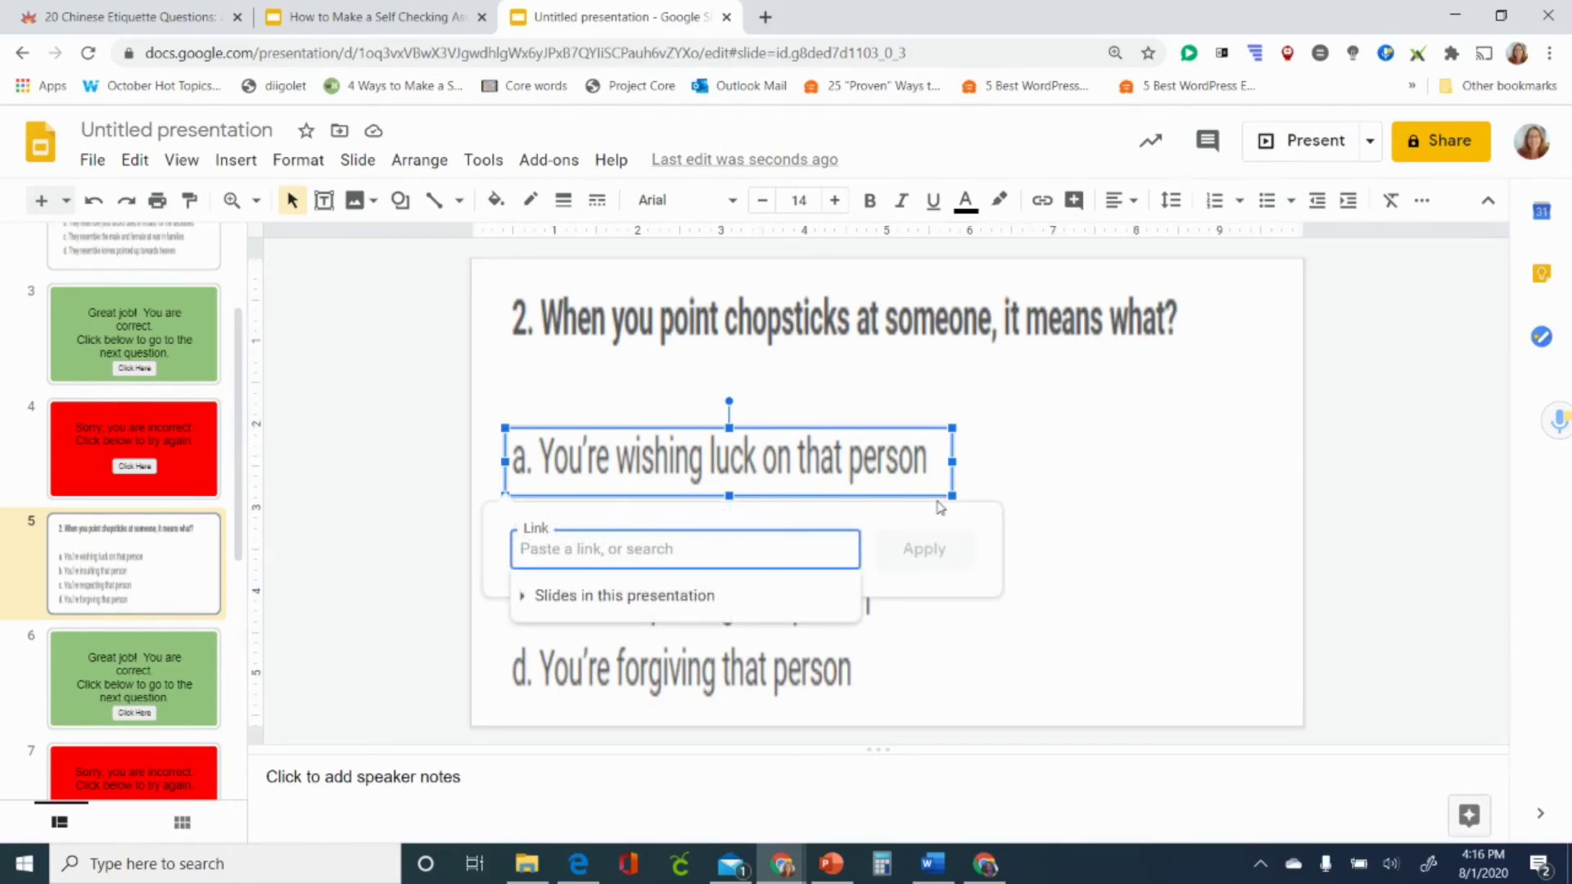
{"action": "left_click", "coordinate": [741, 601]}
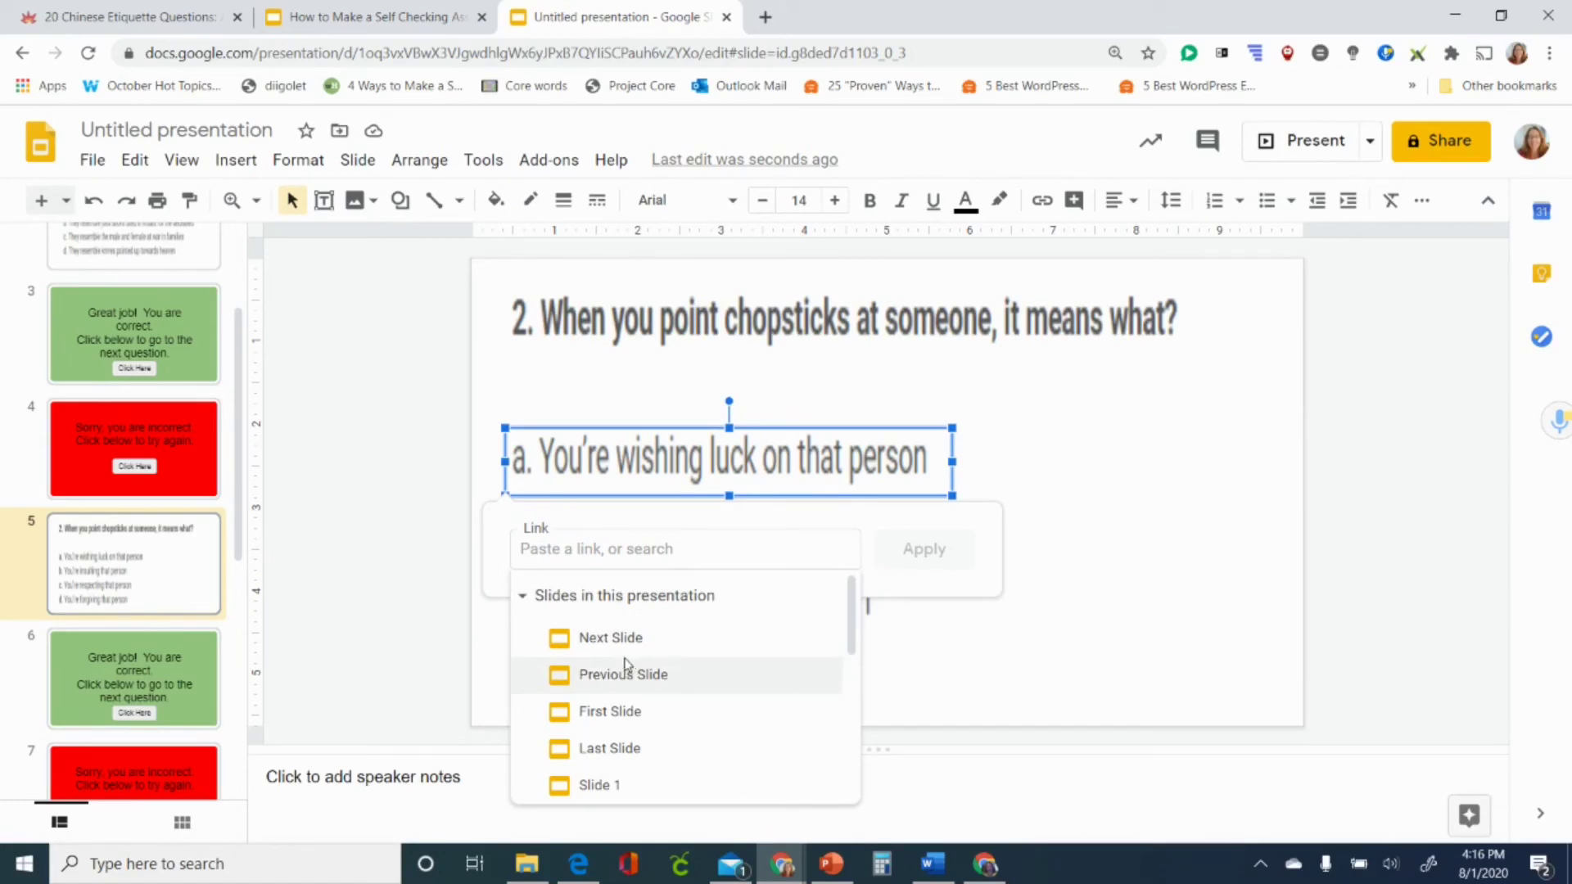
{"action": "scroll", "coordinate": [626, 665], "scroll_direction": "down", "scroll_amount": 4}
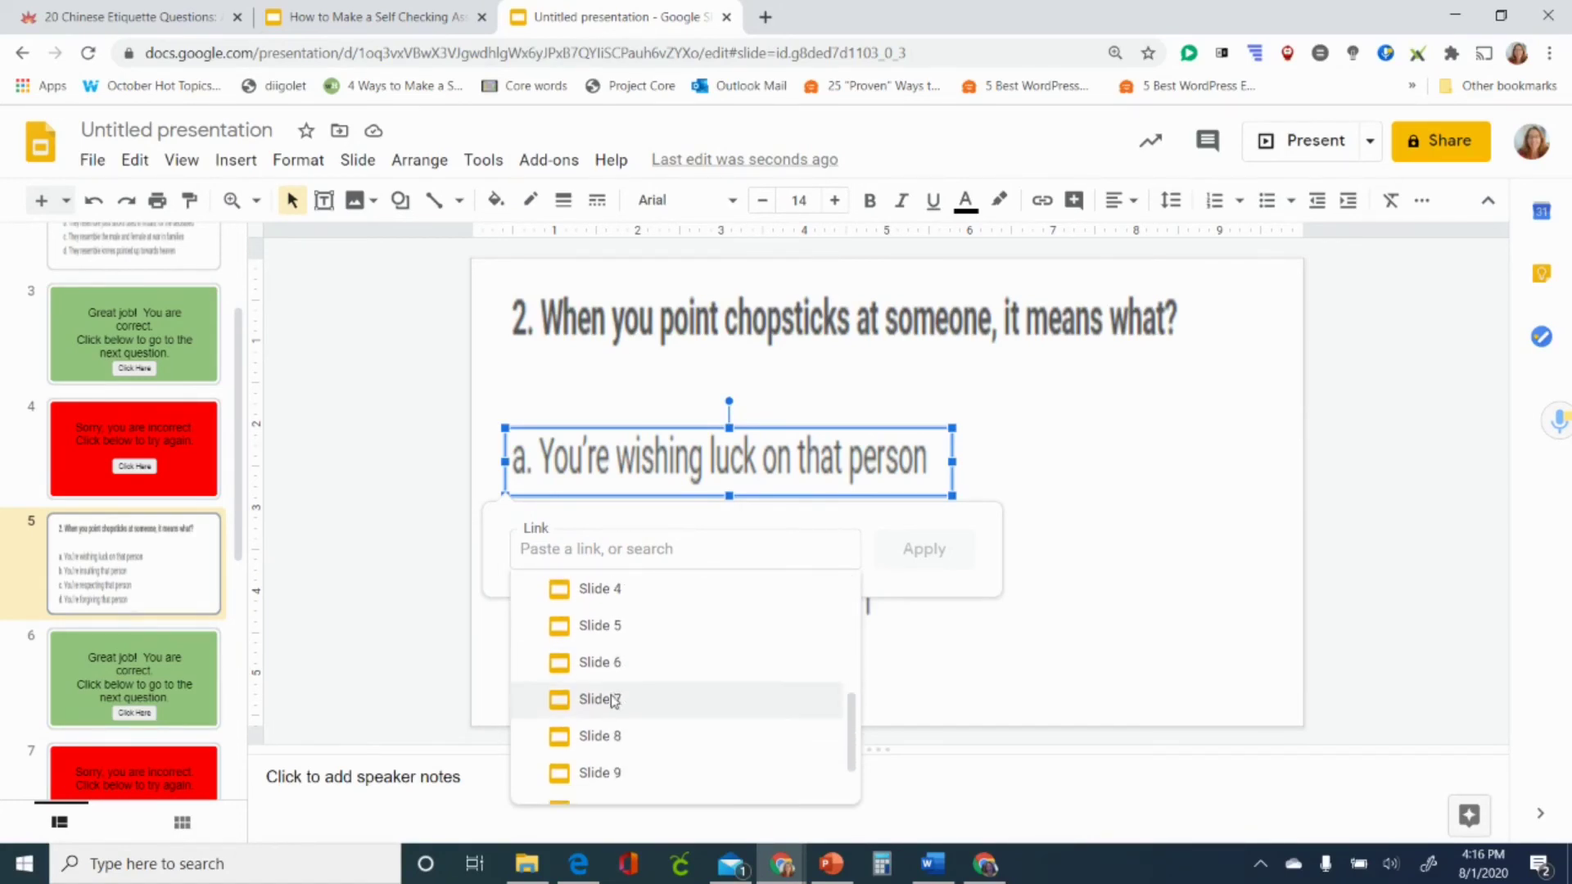
{"action": "left_click", "coordinate": [613, 702]}
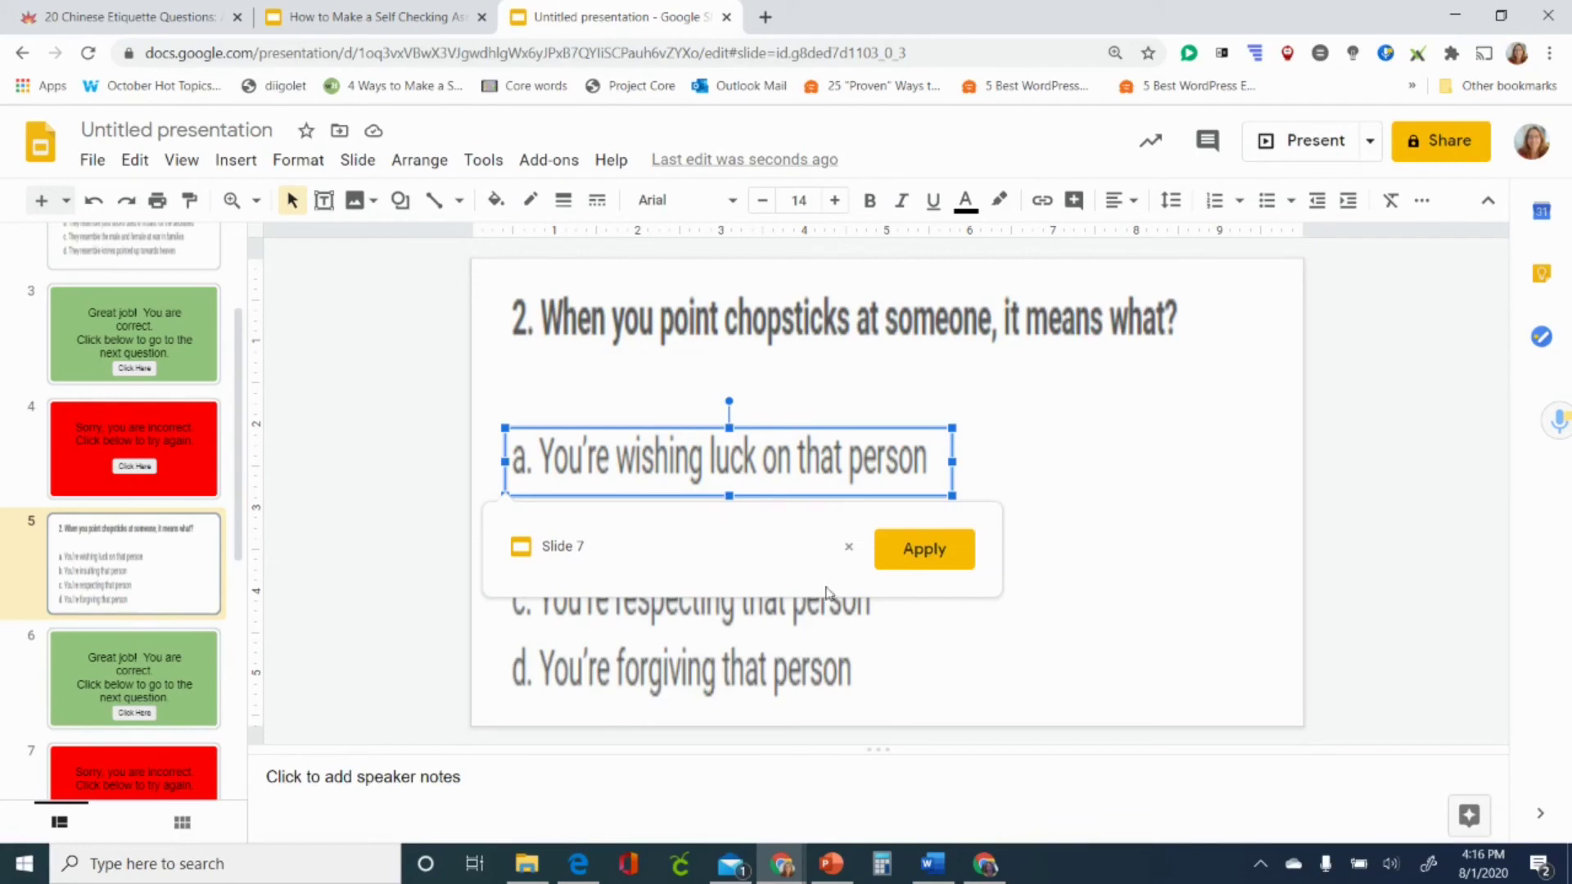
{"action": "left_click", "coordinate": [907, 554]}
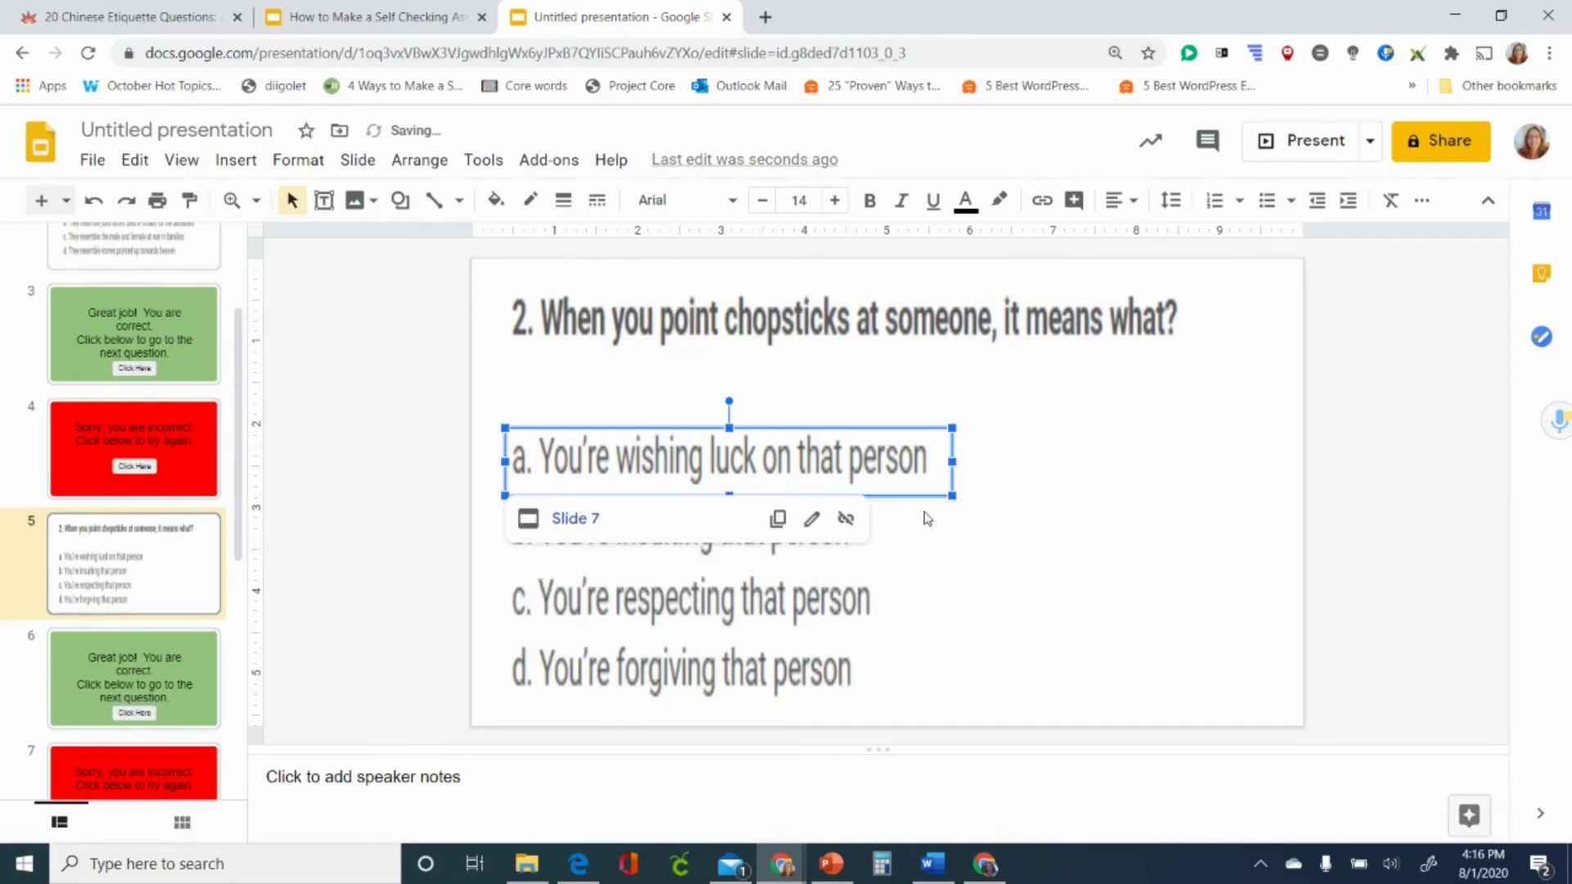
{"action": "left_click", "coordinate": [913, 520]}
Move the Slide 7 linked box down so it covers answer c.
{"action": "left_click", "coordinate": [894, 530]}
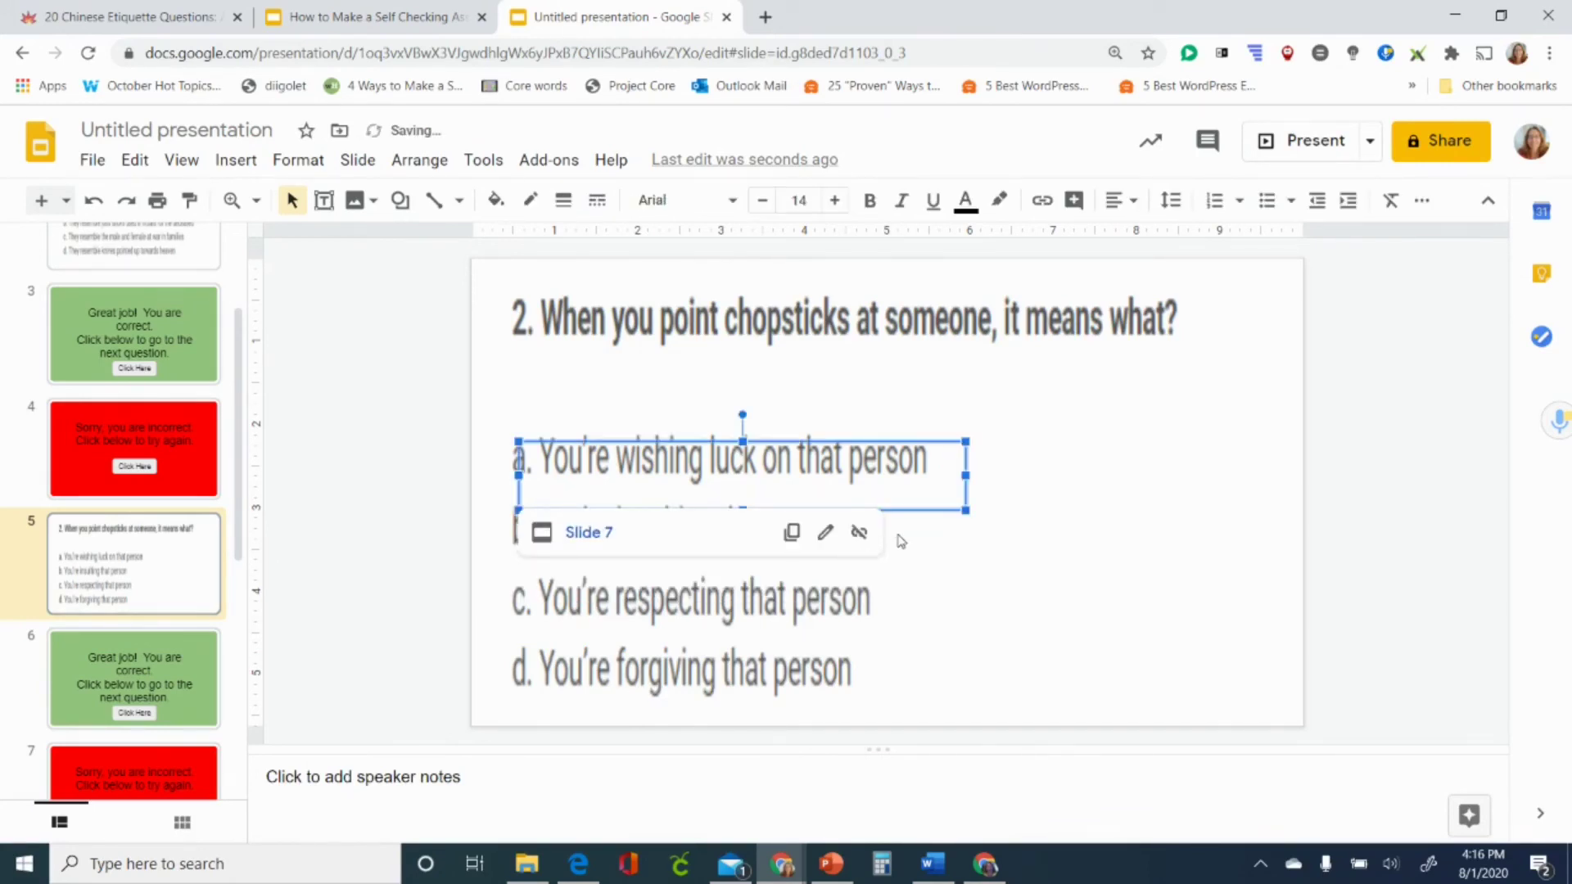
{"action": "left_click_drag", "start_coordinate": [907, 512], "coordinate": [892, 712]}
{"action": "left_click", "coordinate": [1054, 696]}
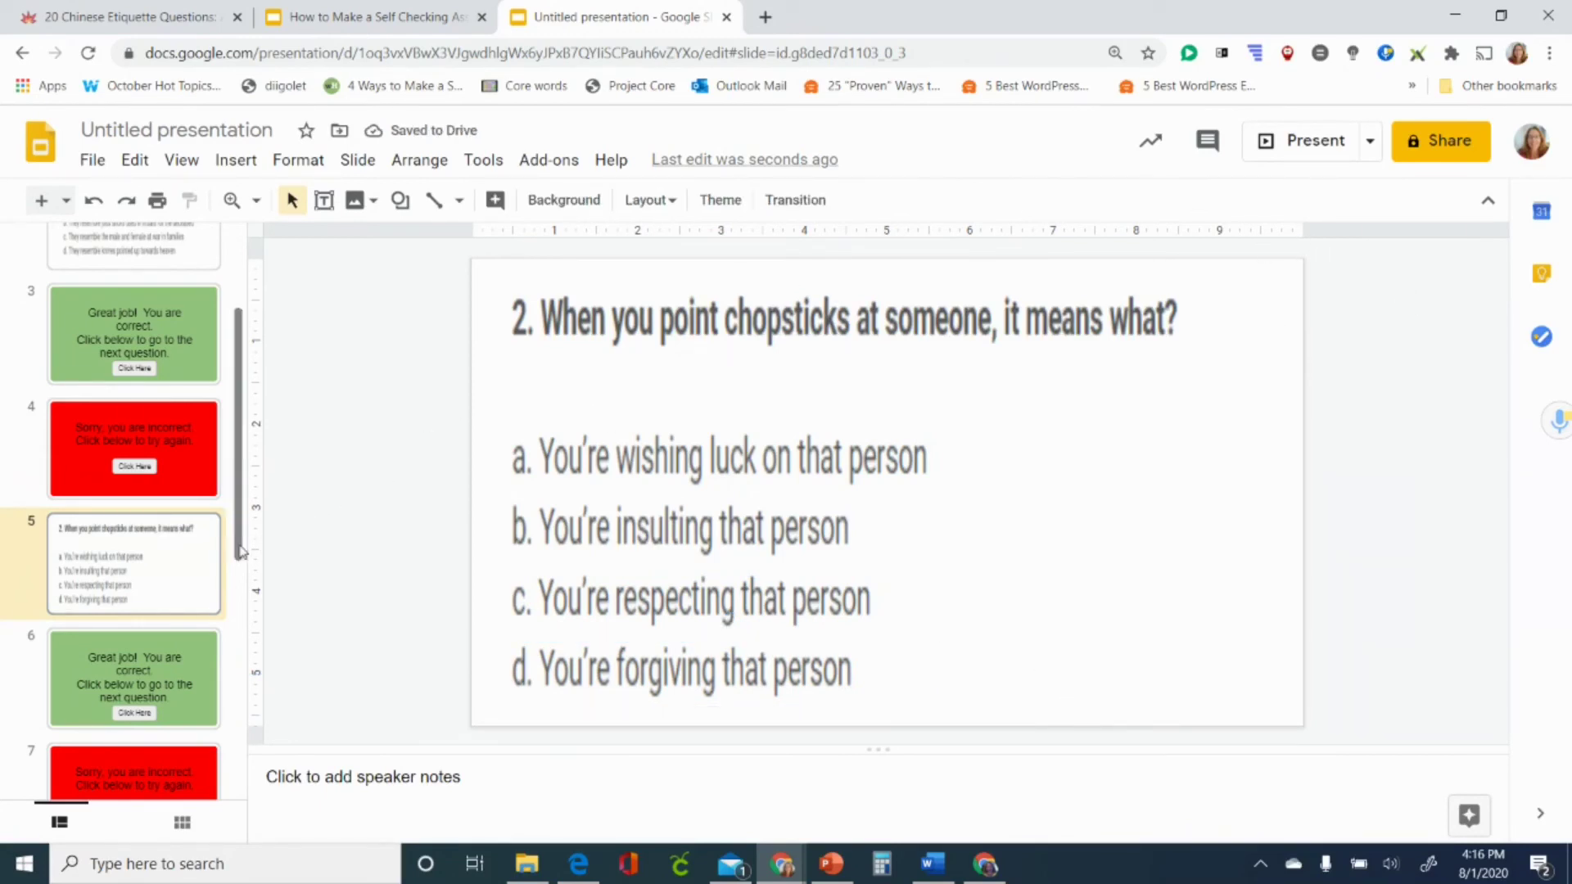
{"action": "left_click_drag", "start_coordinate": [243, 550], "coordinate": [244, 435]}
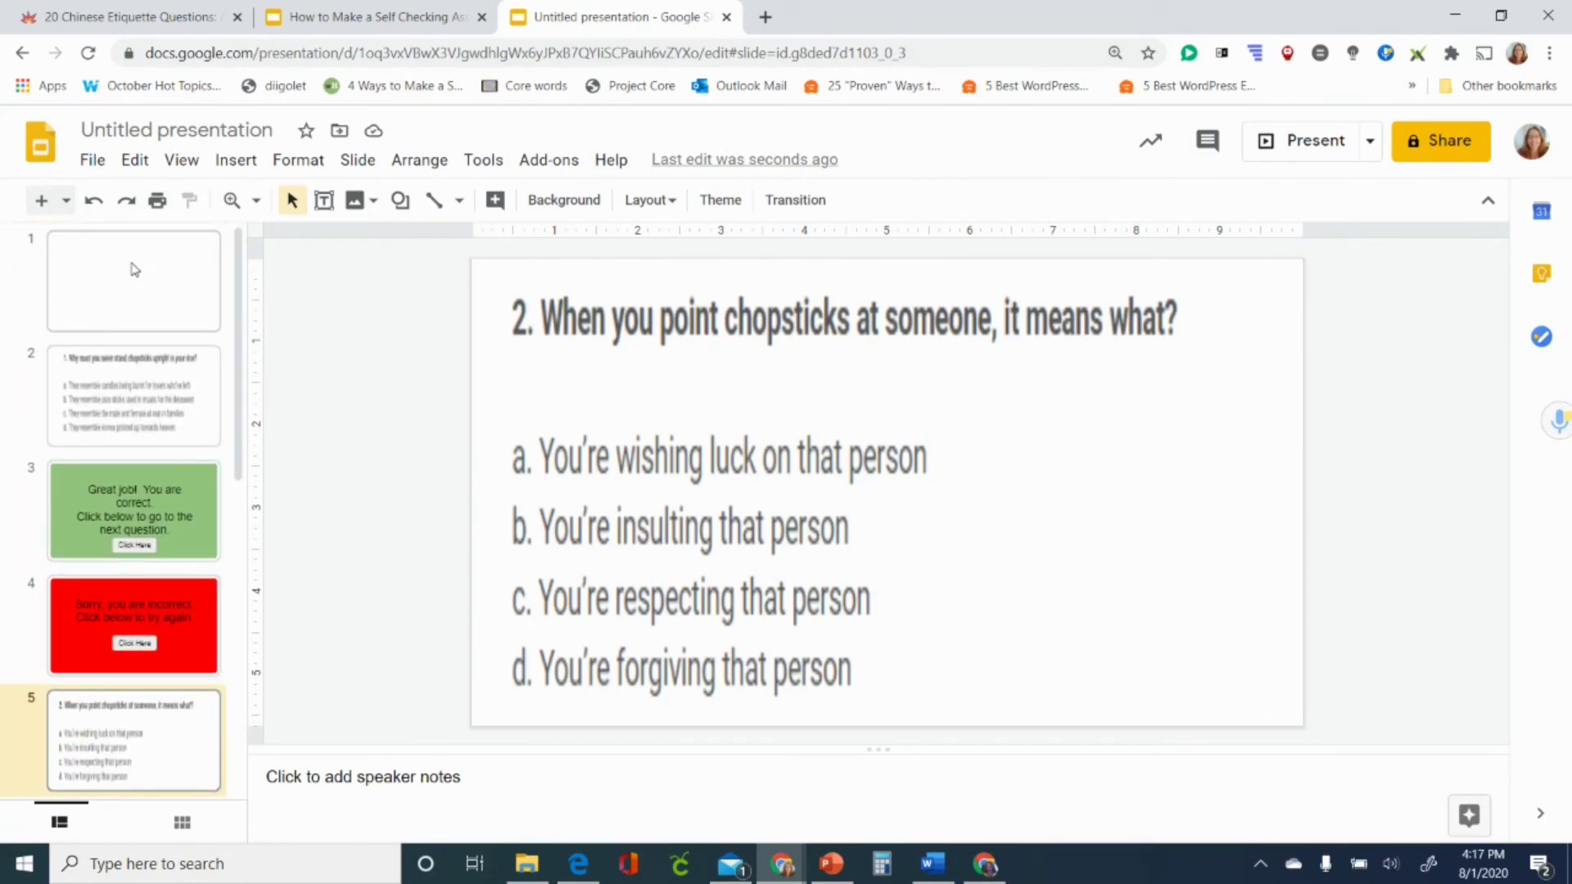
On slide 2, select answer a's box to confirm it links to Slide 4, then scroll down the filmstrip.
{"action": "left_click", "coordinate": [148, 422]}
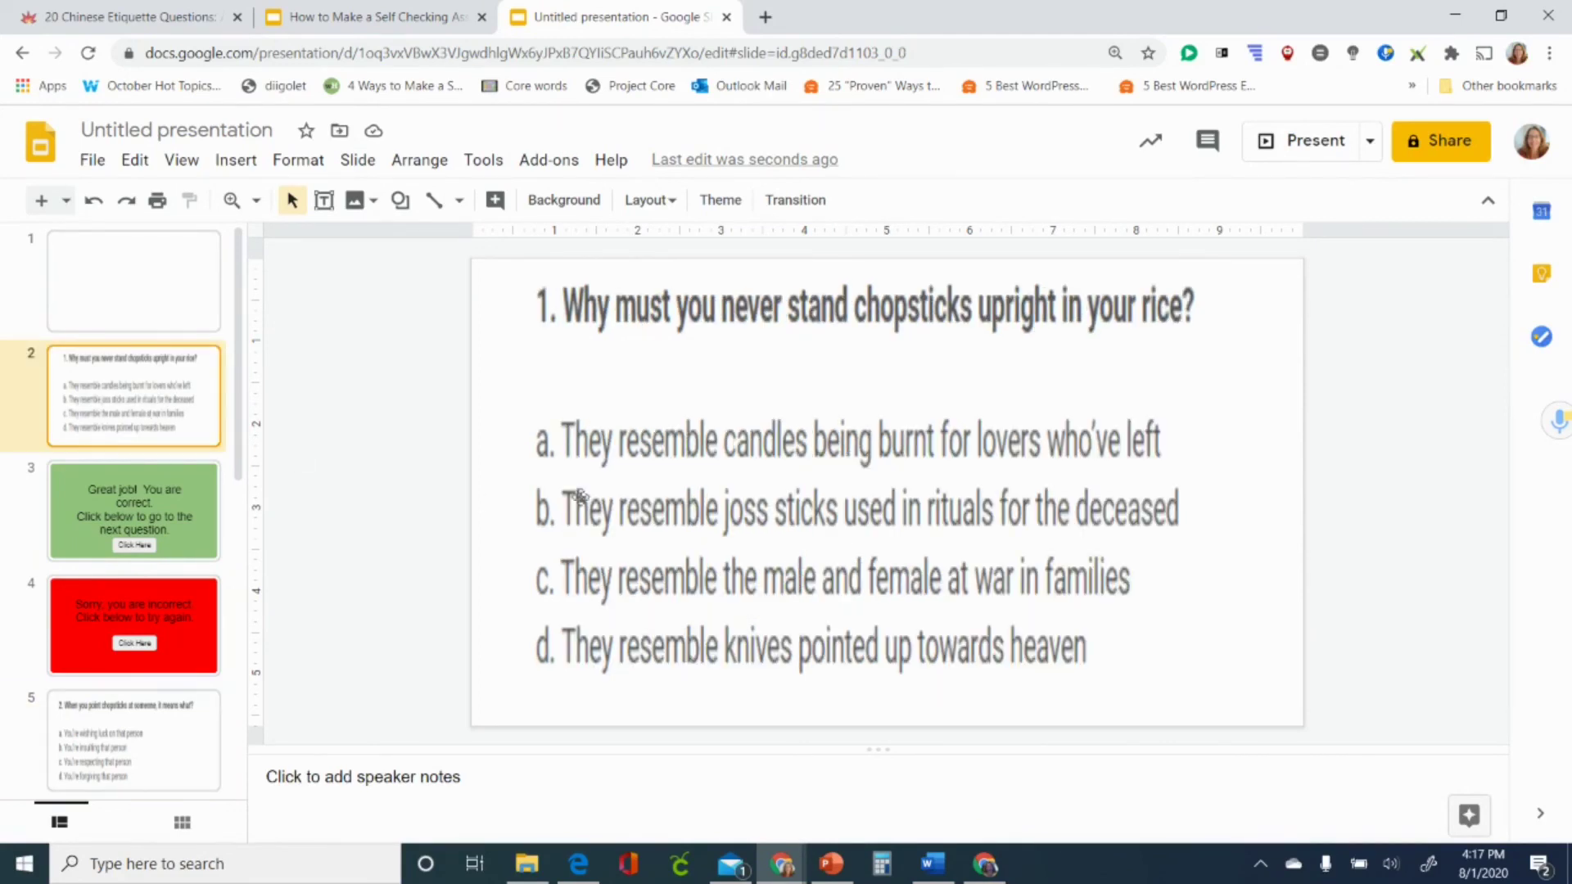
{"action": "left_click", "coordinate": [605, 448]}
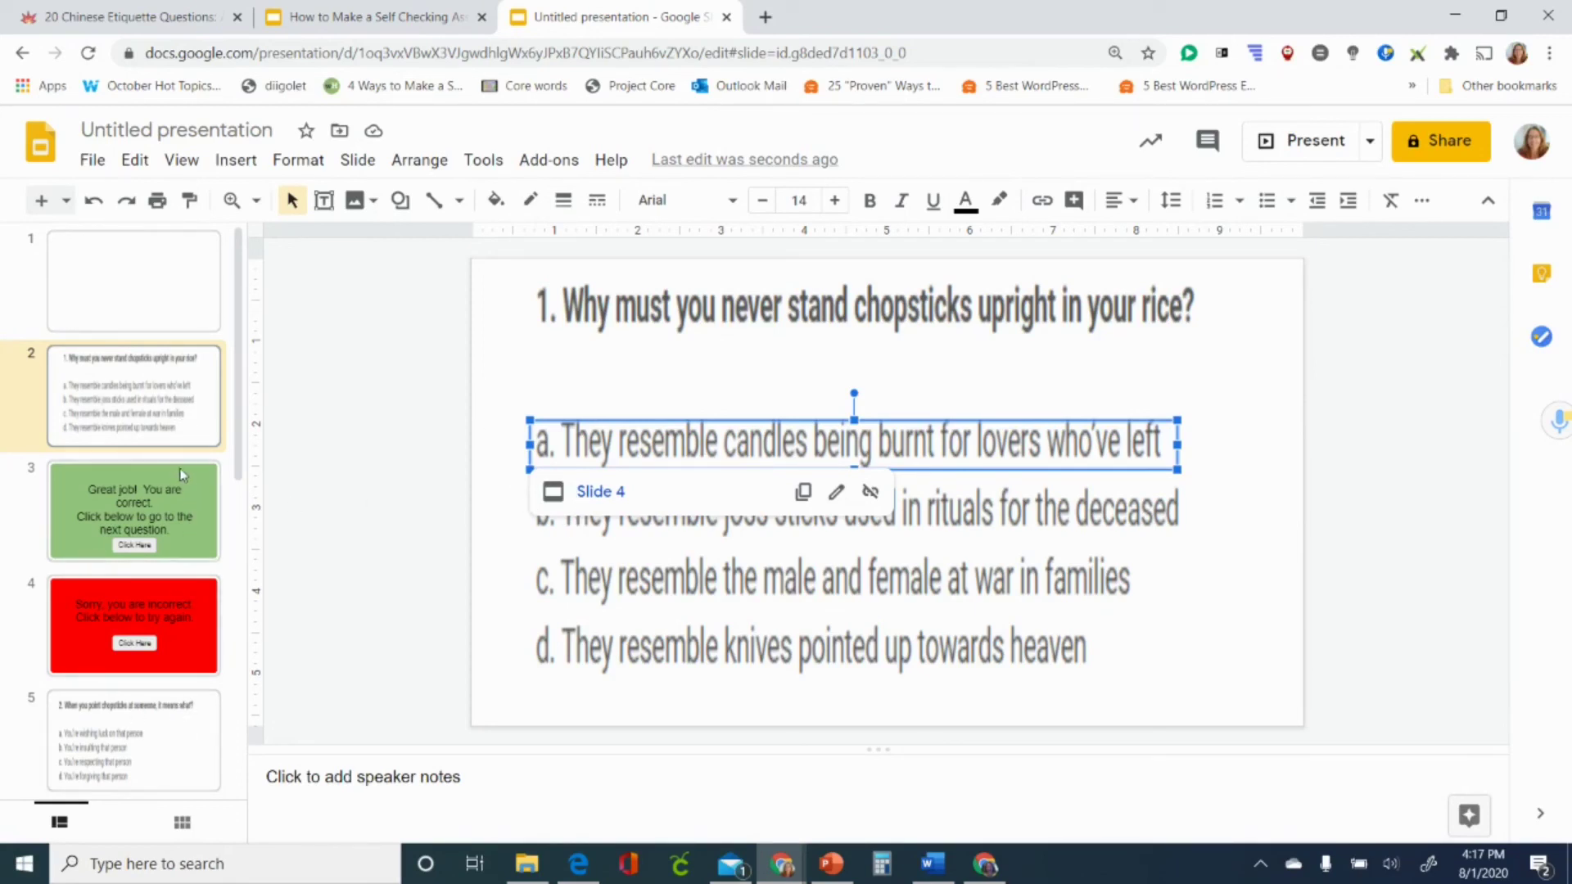
{"action": "left_click", "coordinate": [325, 418]}
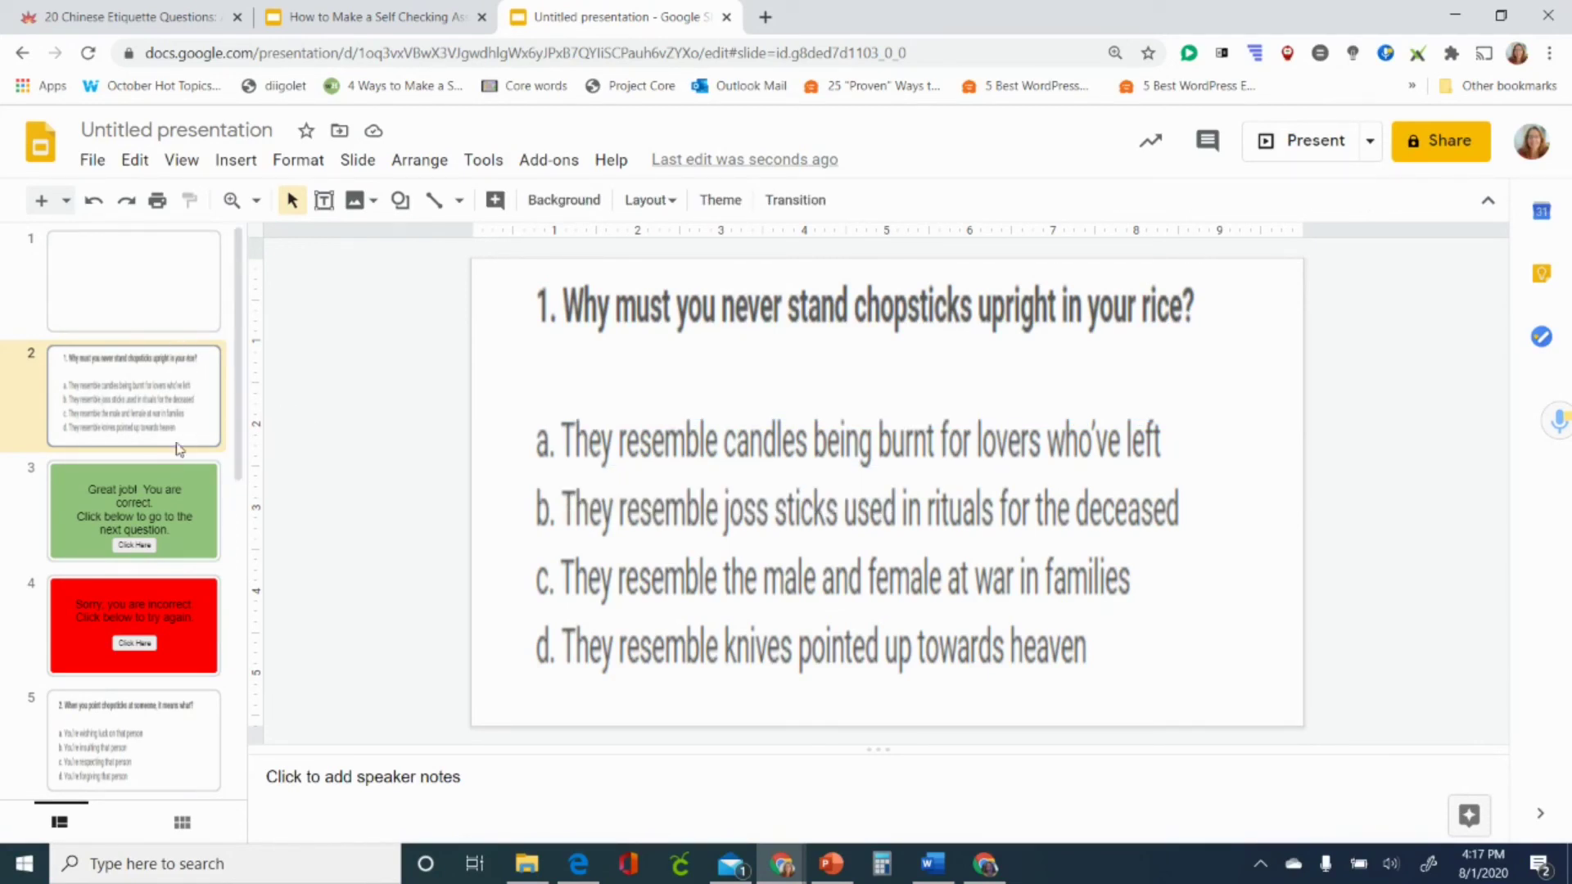
{"action": "left_click", "coordinate": [542, 455]}
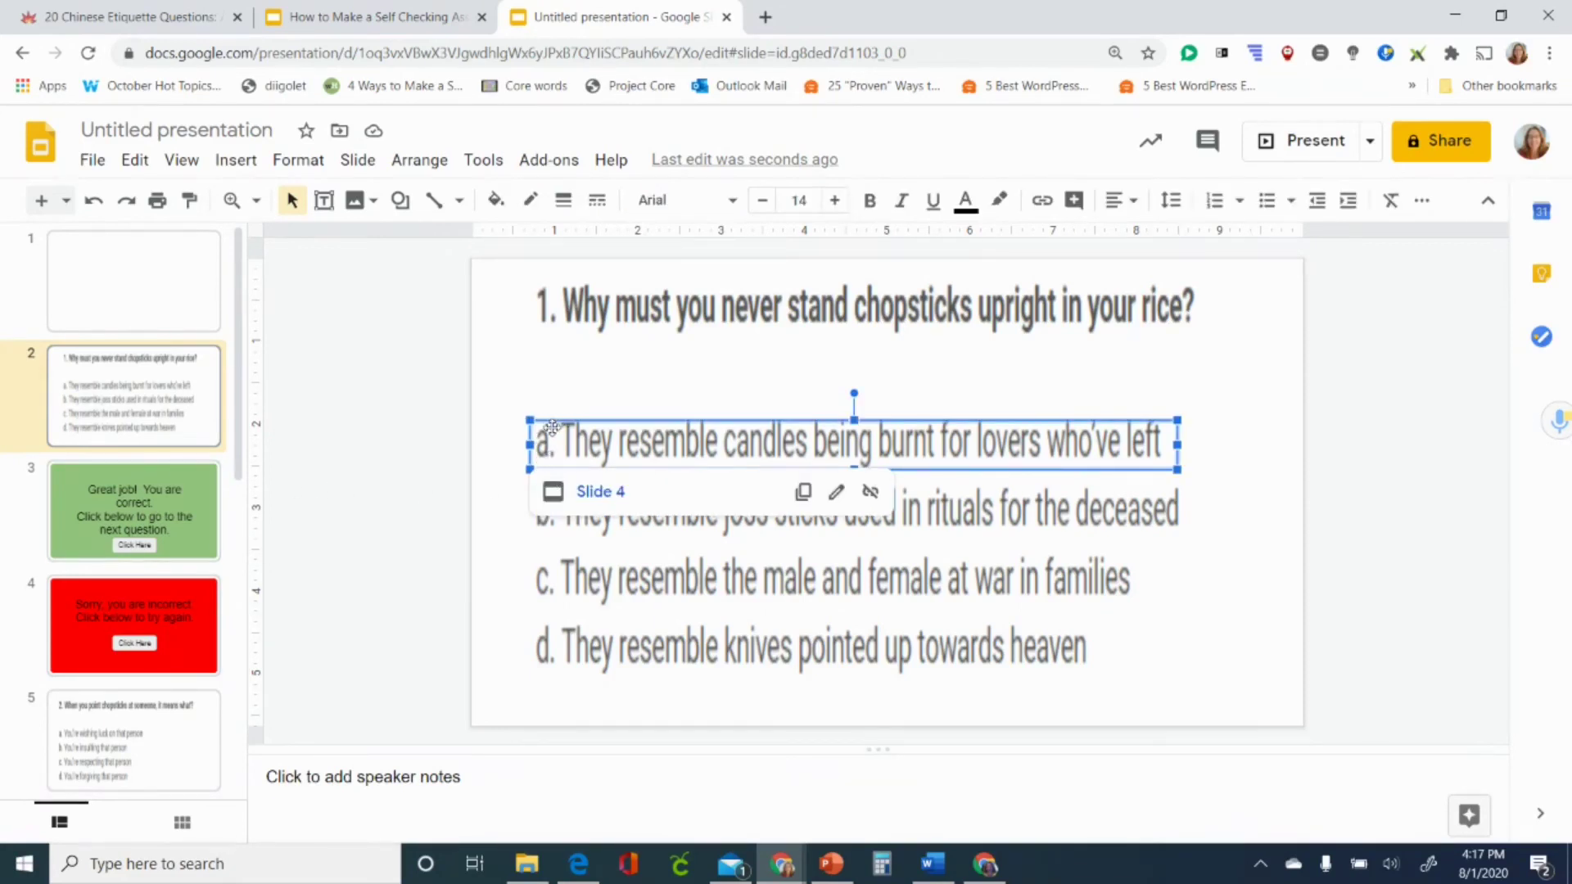
{"action": "scroll", "coordinate": [158, 663], "scroll_direction": "down", "scroll_amount": 3}
{"action": "scroll", "coordinate": [156, 654], "scroll_direction": "down", "scroll_amount": 5}
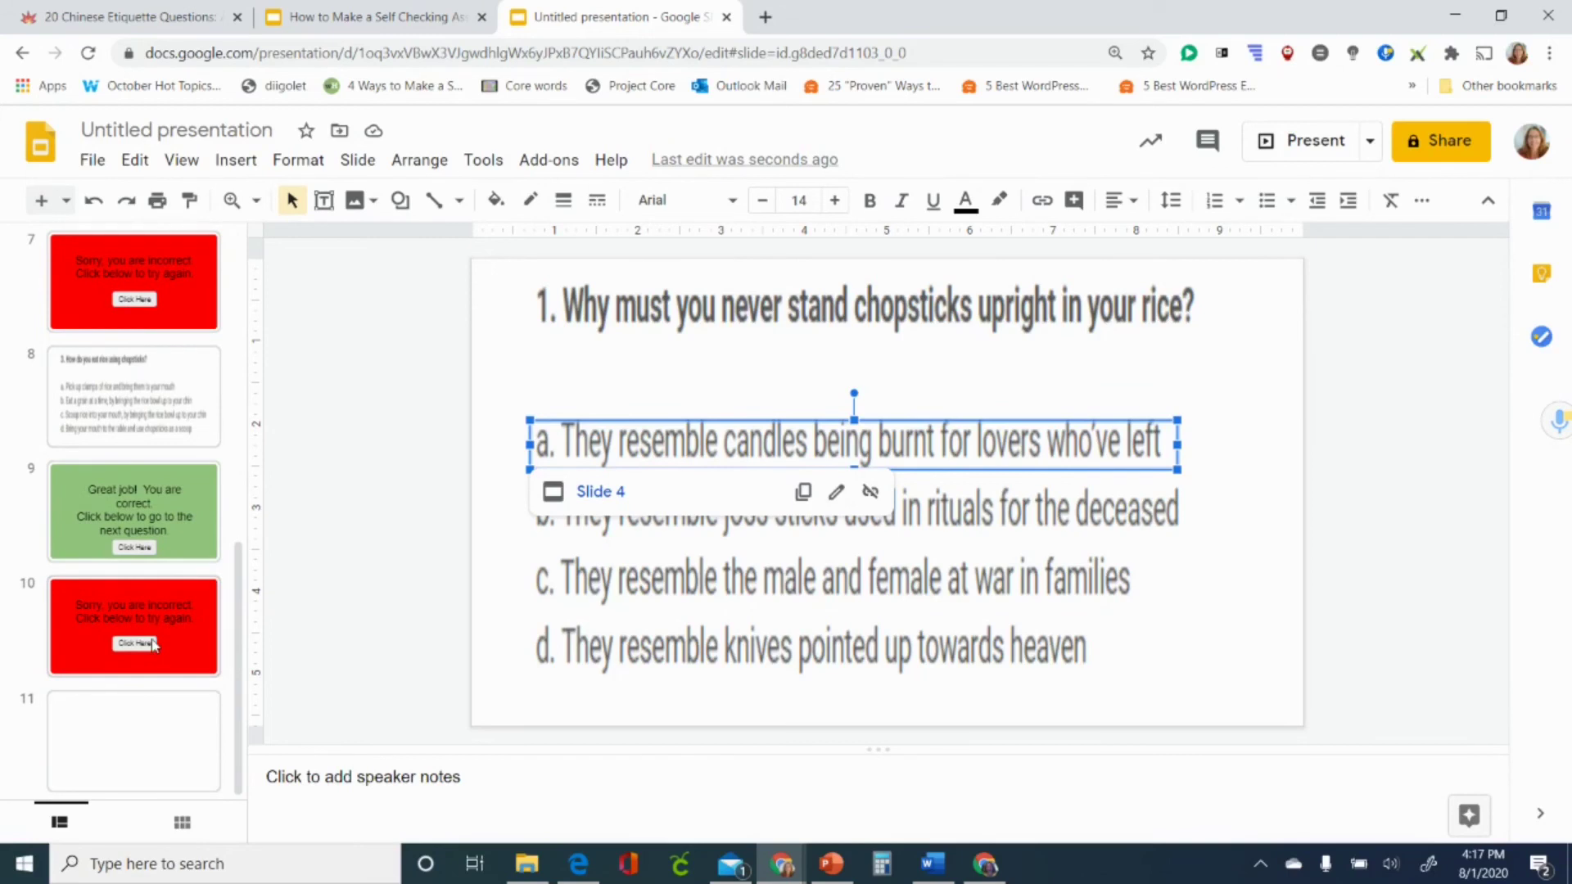
{"action": "left_click", "coordinate": [167, 617]}
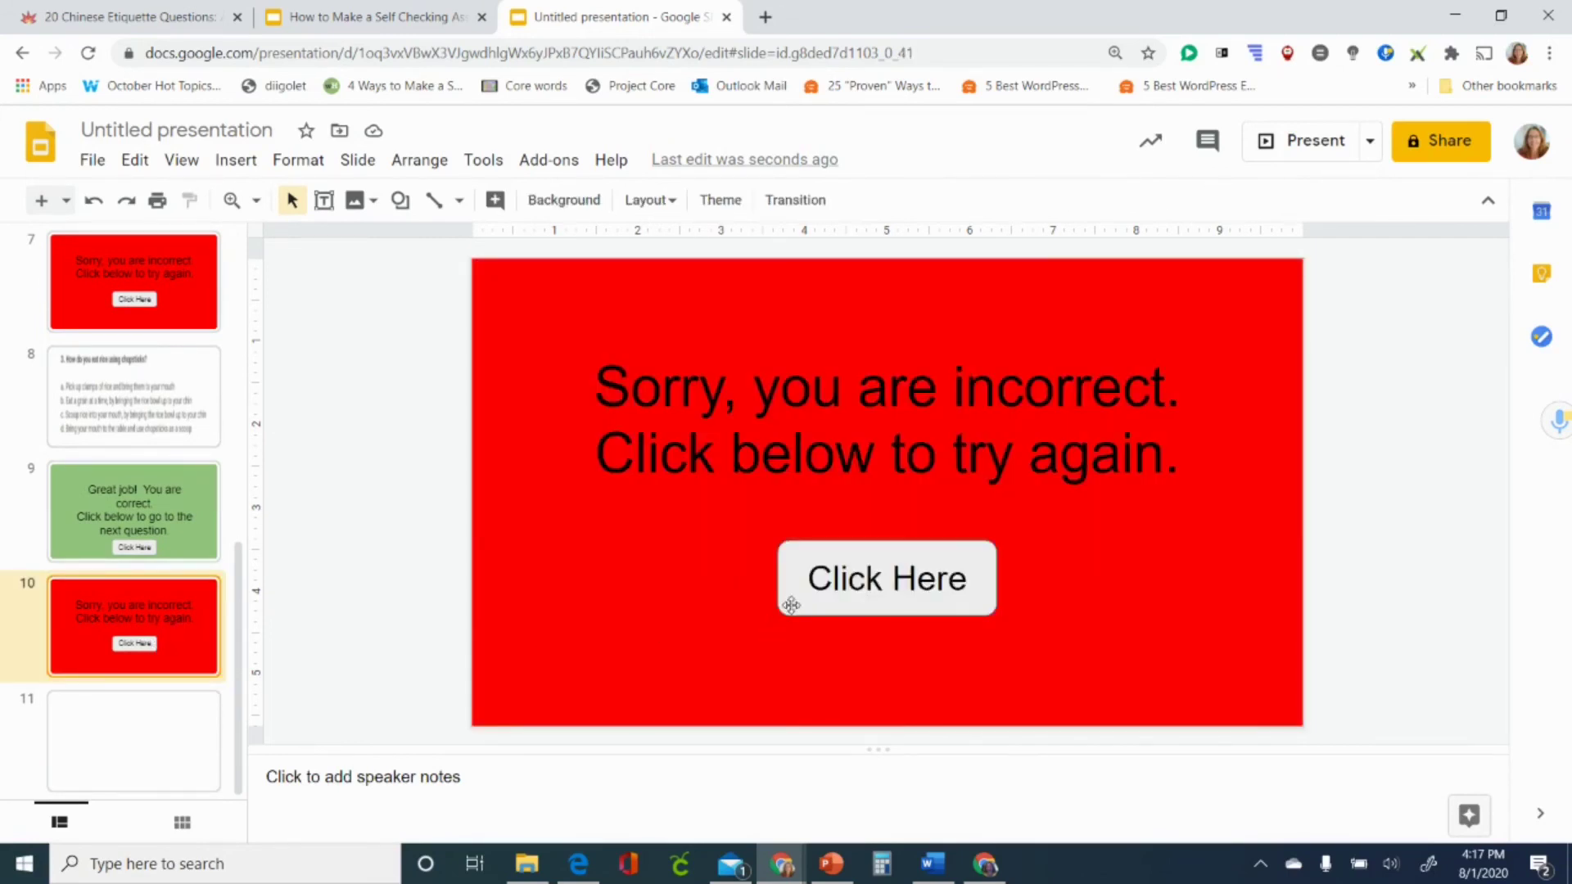
{"action": "left_click", "coordinate": [829, 585]}
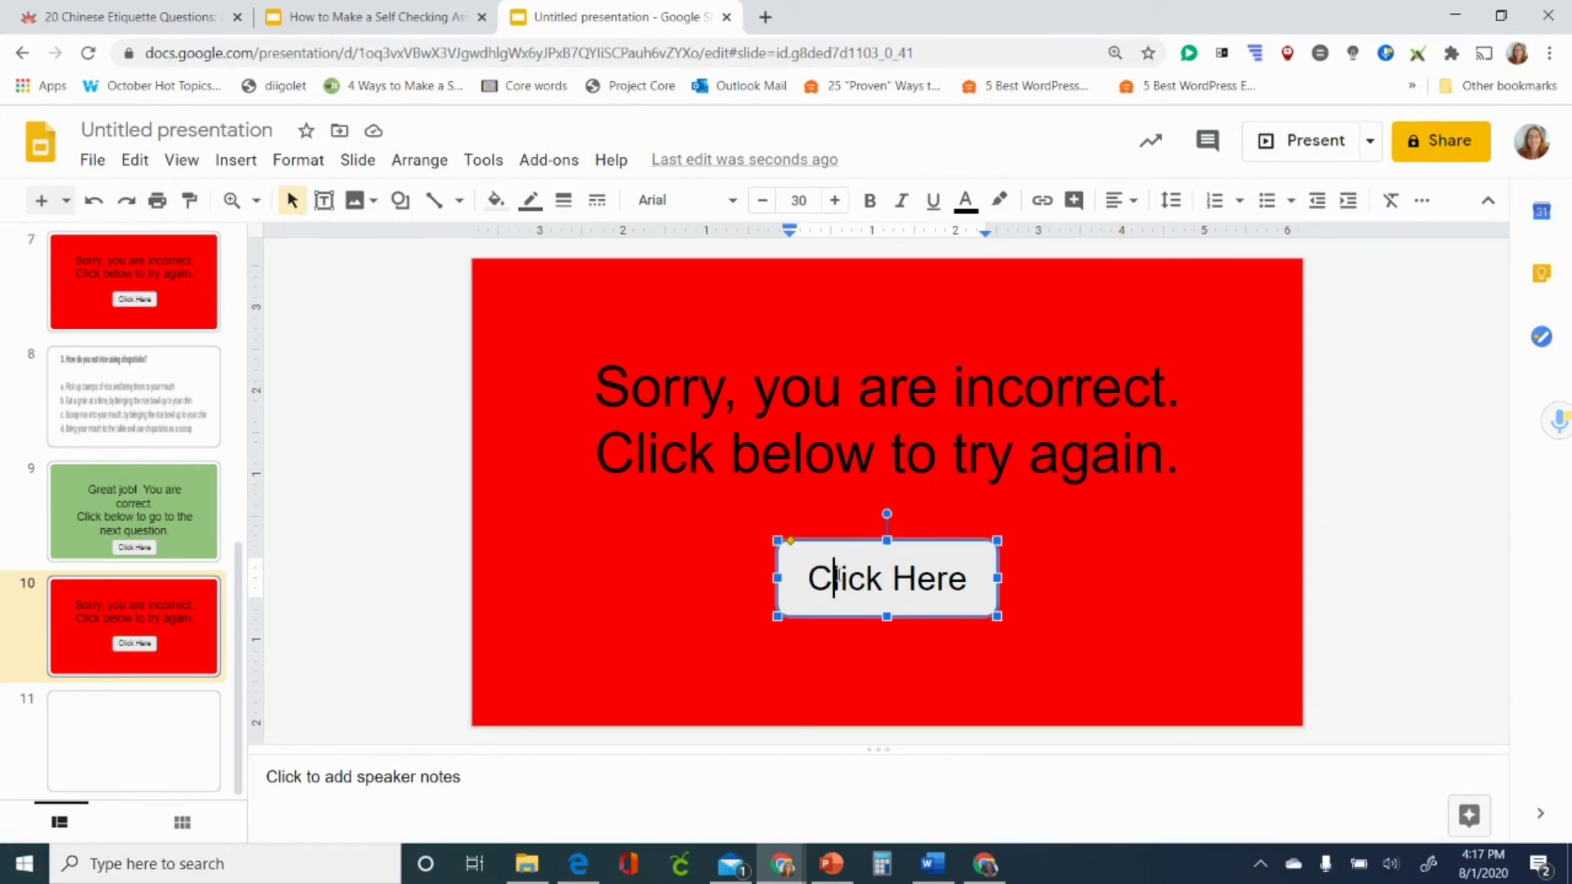
{"action": "left_click", "coordinate": [830, 626]}
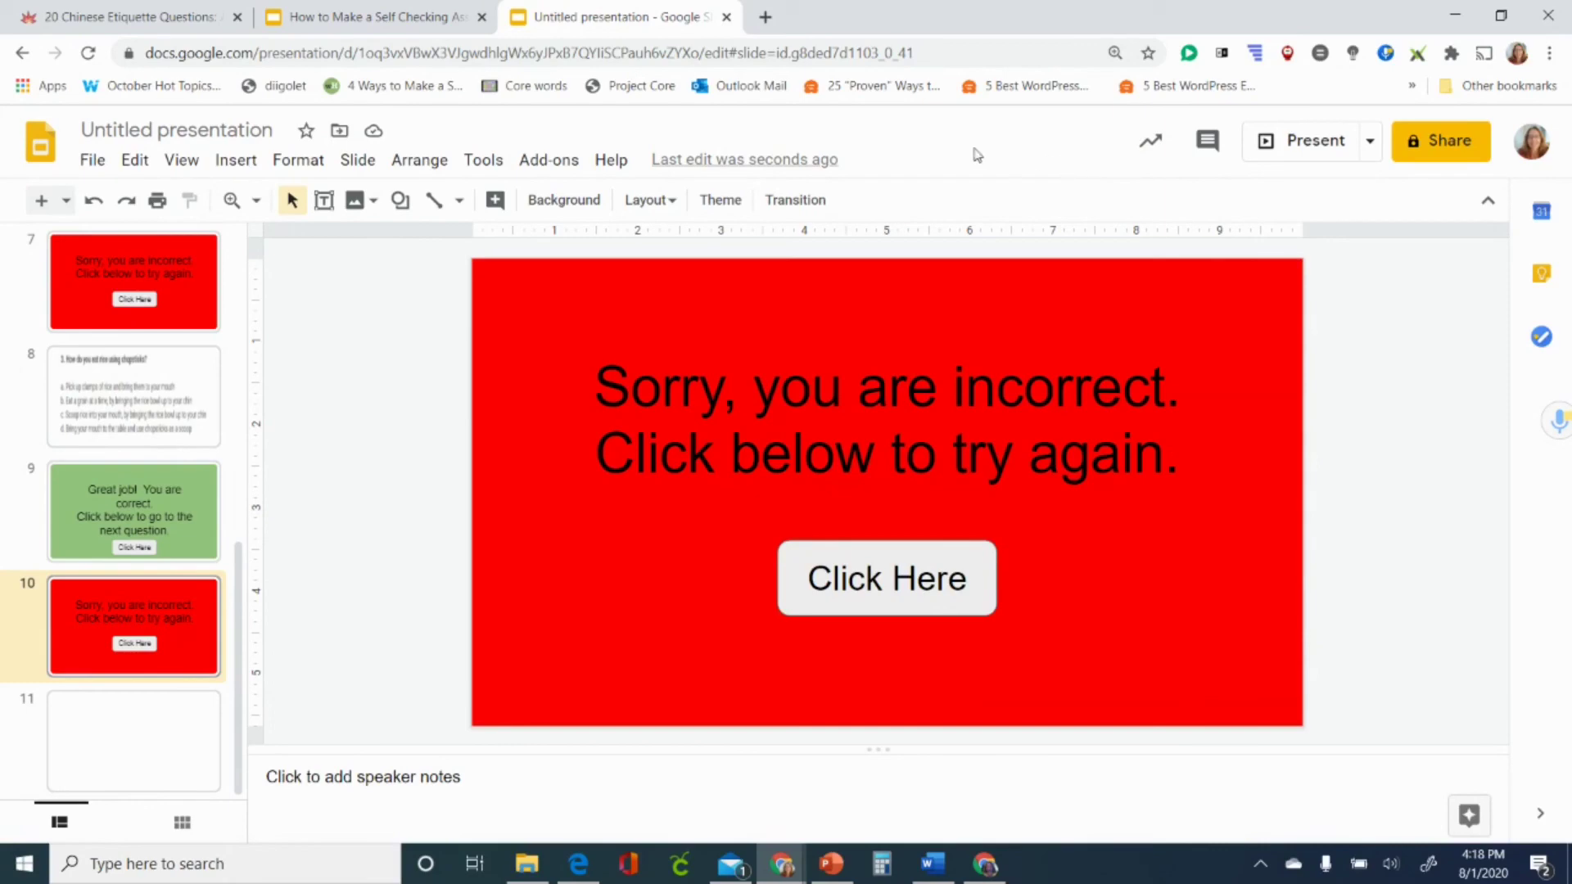
Switch to the 'How to Make a Self Checking Assignment' deck, exit the slideshow, and show slide 4.
{"action": "left_click", "coordinate": [334, 25]}
{"action": "key", "text": "Escape"}
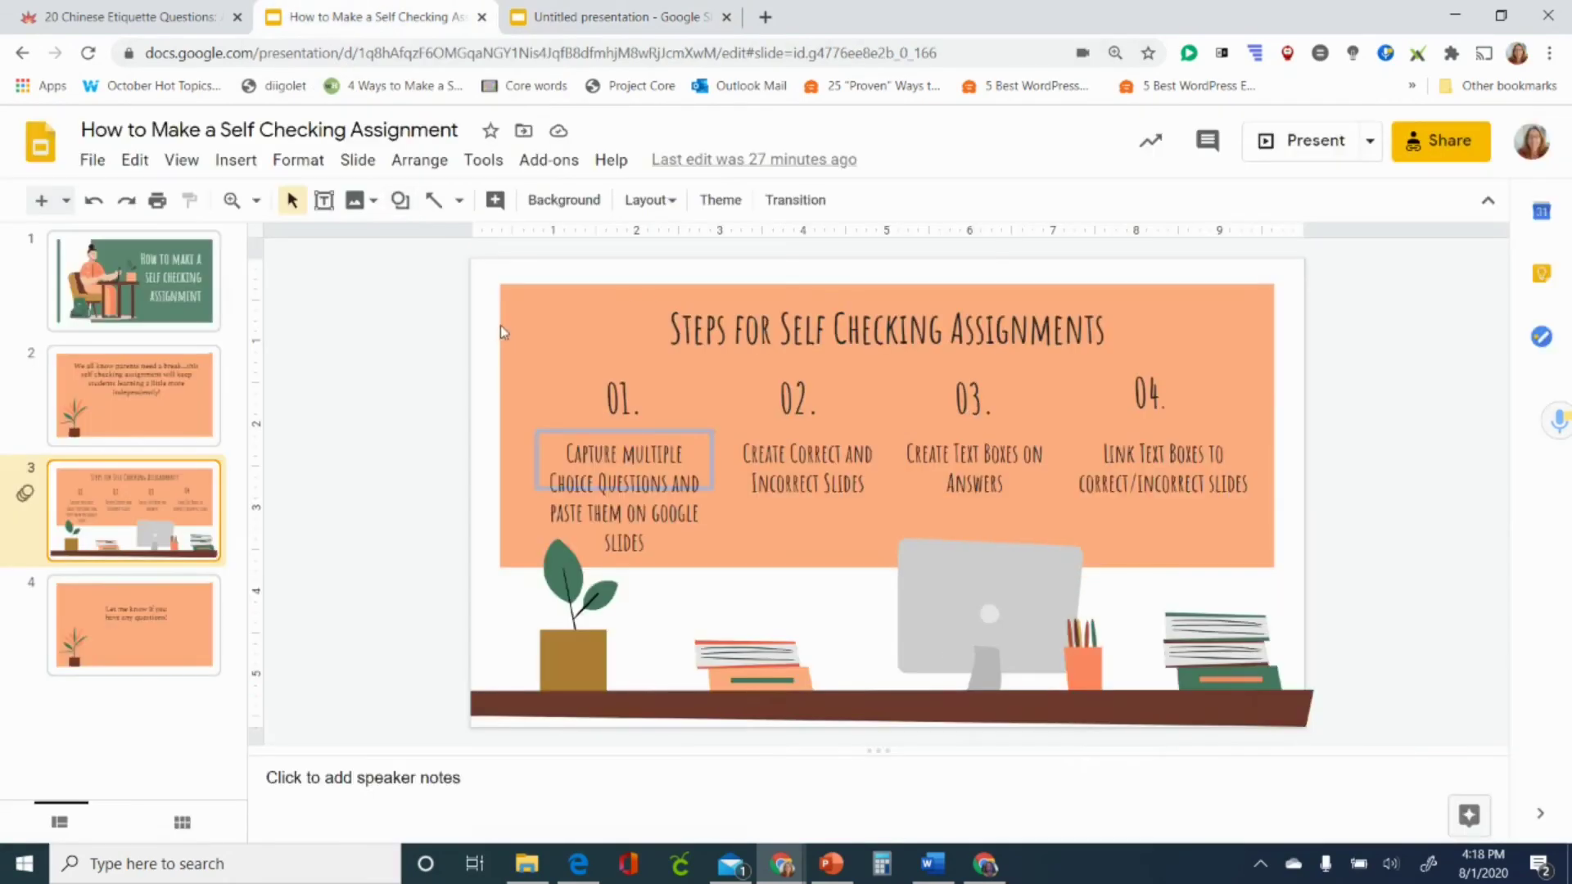
{"action": "left_click", "coordinate": [190, 622]}
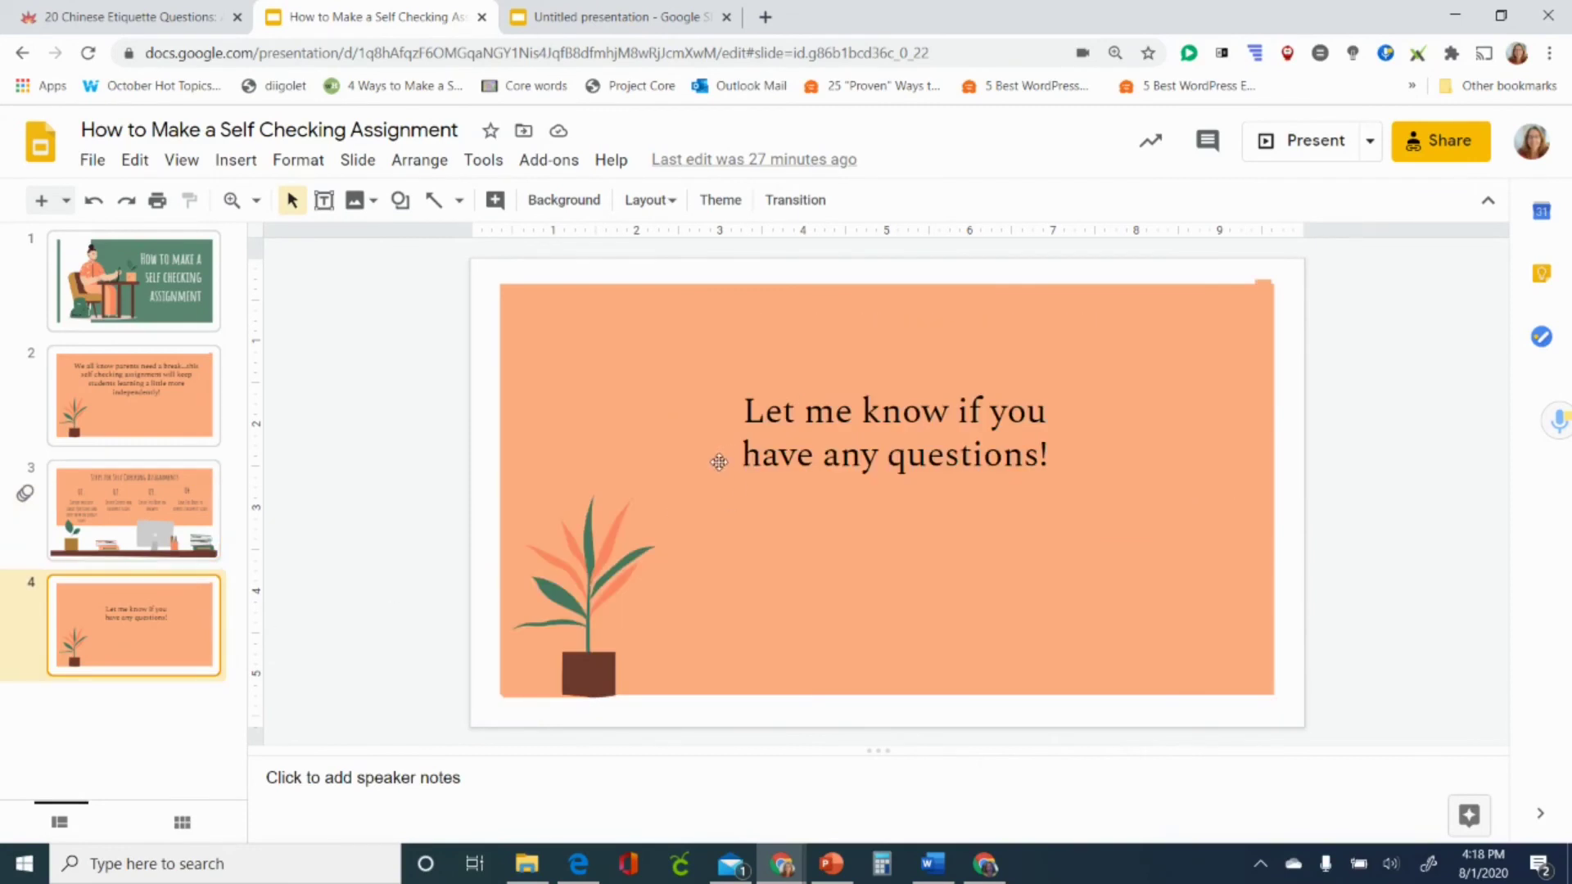